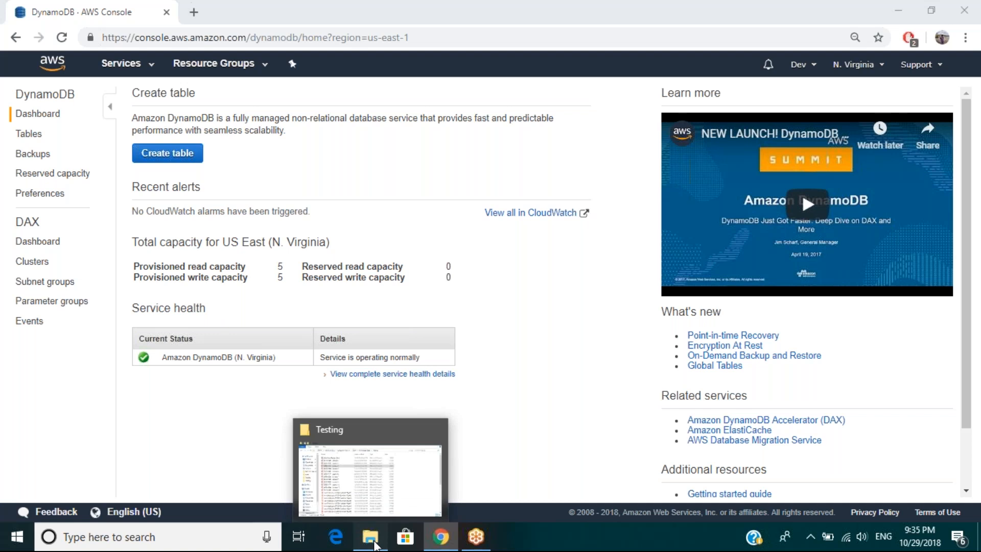
click(374, 545)
click(368, 535)
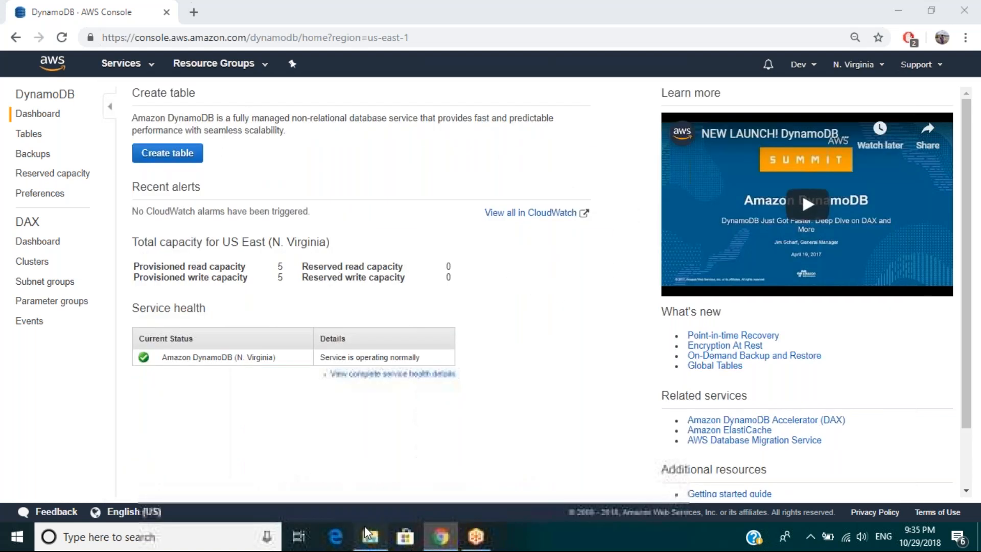
click(368, 535)
click(171, 474)
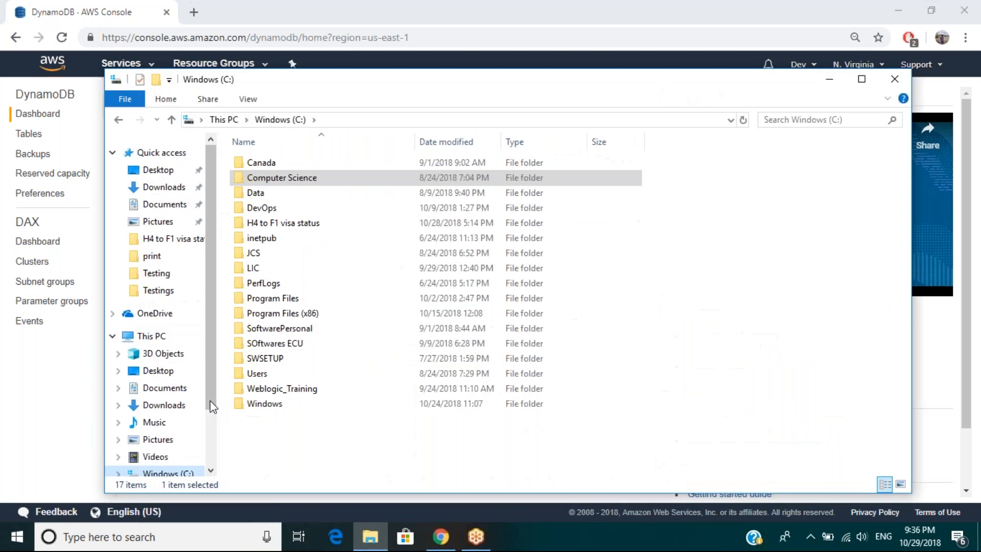
drag(211, 401, 213, 425)
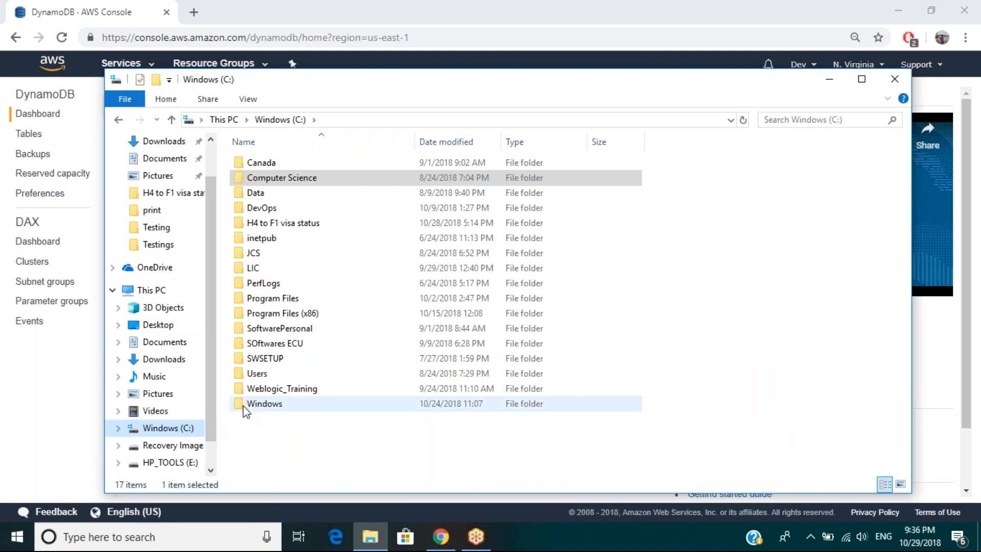
click(26, 388)
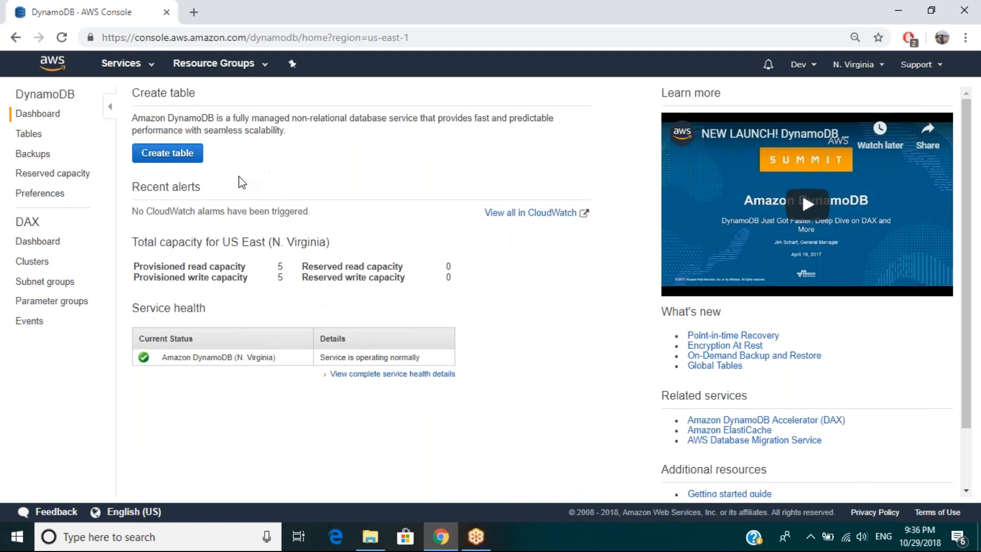
Step: Open a blank Notepad window and reposition it over the DynamoDB dashboard
click(16, 536)
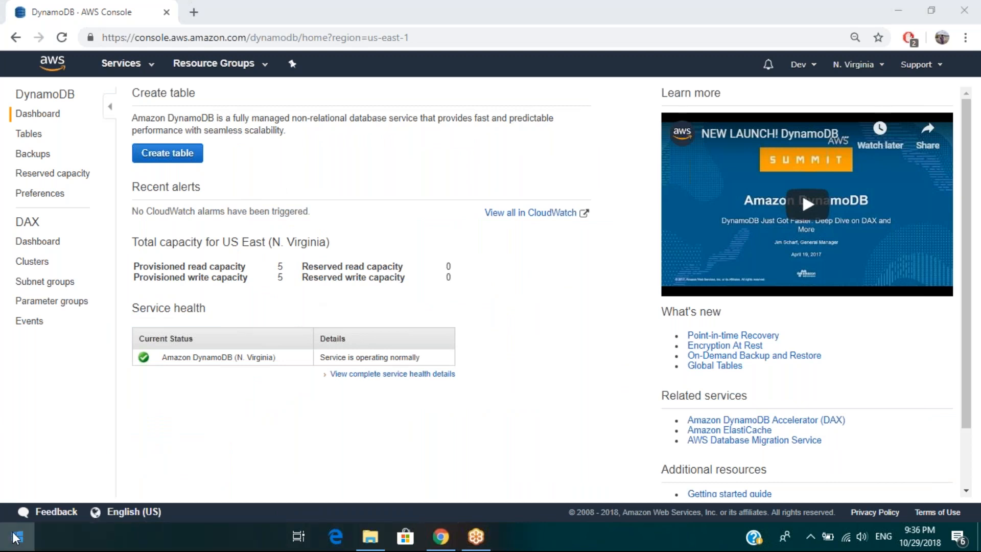
text(notepad)
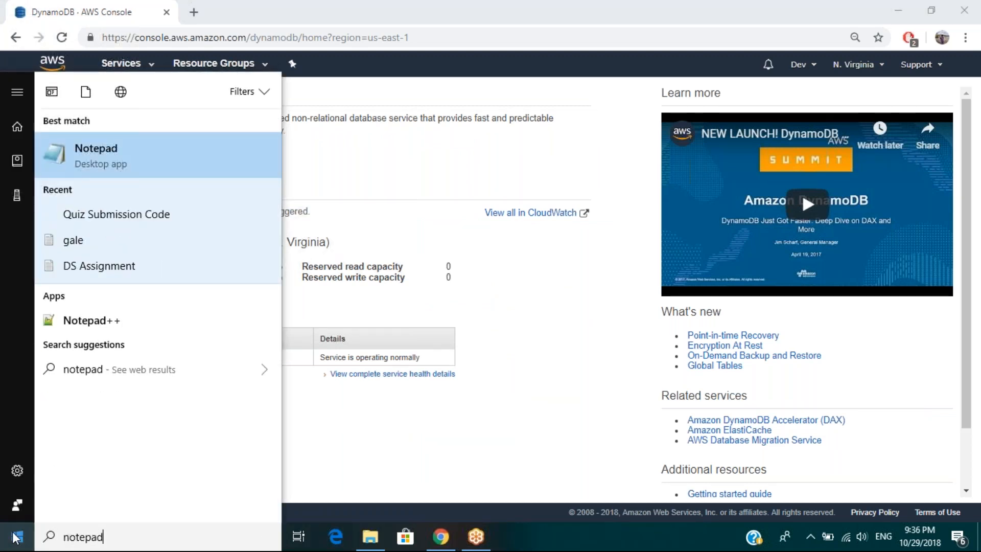
key(Return)
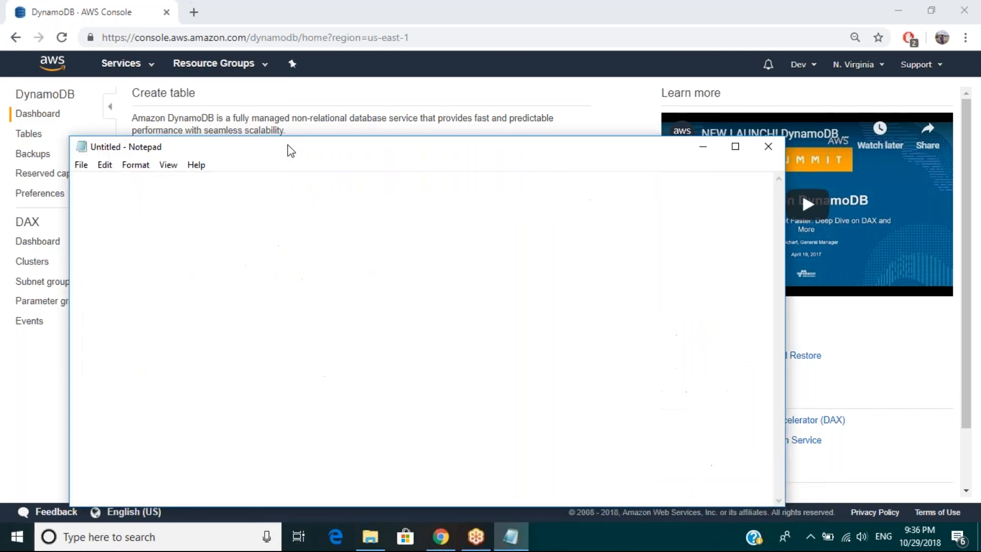
drag(308, 141, 442, 107)
Step: Write the heading "Dynamo DB - nO SQL" in the note, followed by a blank line
text(Dynamo DB  - n)
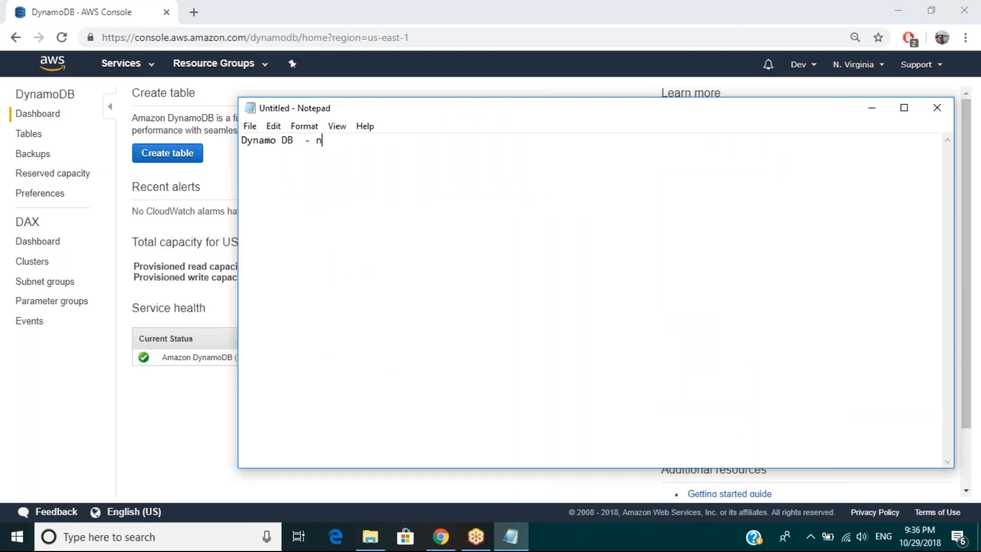
text(O SQL)
key(Return)
key(Return)
Step: Add the line "It does not uses SQL query and it works key pair" below the heading
text(It does not u)
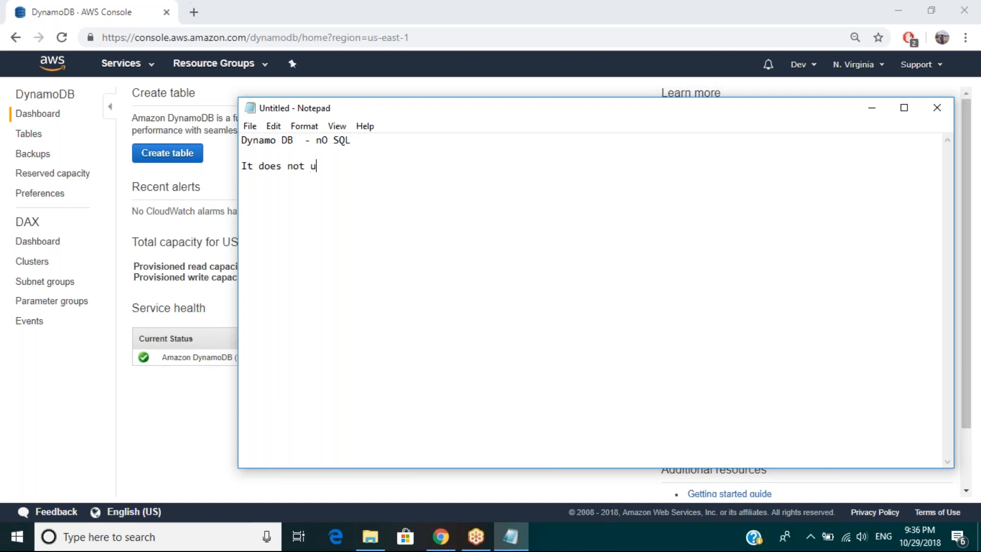
text(ses SQL query and it works key pair)
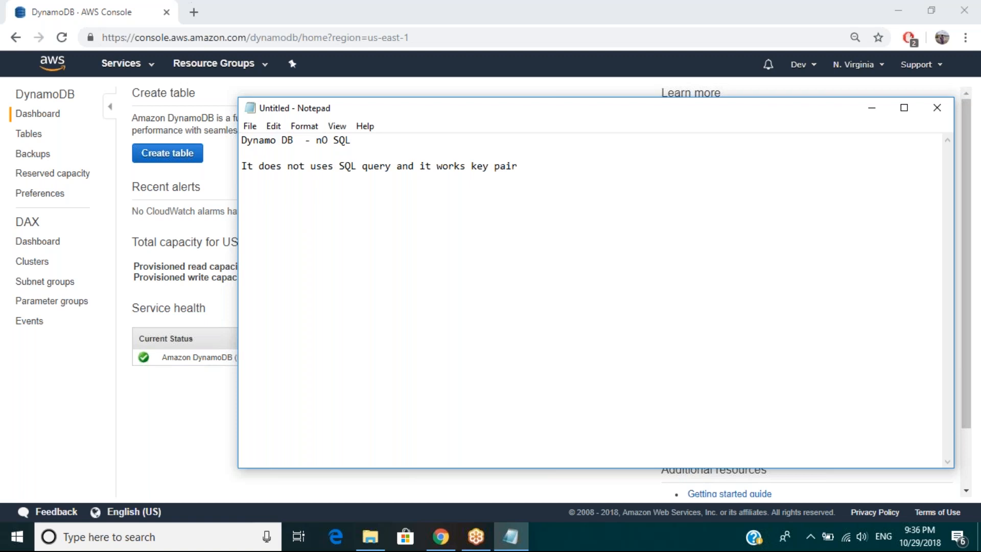
click(883, 19)
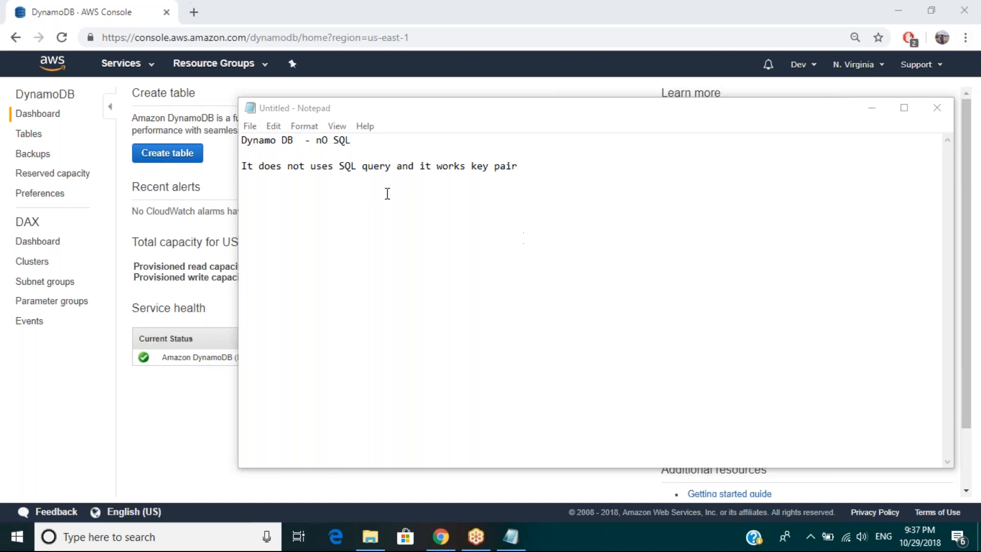
Step: Highlight the heading and the sentence below it, and add the word "values" after "key pair"
drag(244, 142, 345, 143)
click(362, 144)
drag(241, 167, 442, 167)
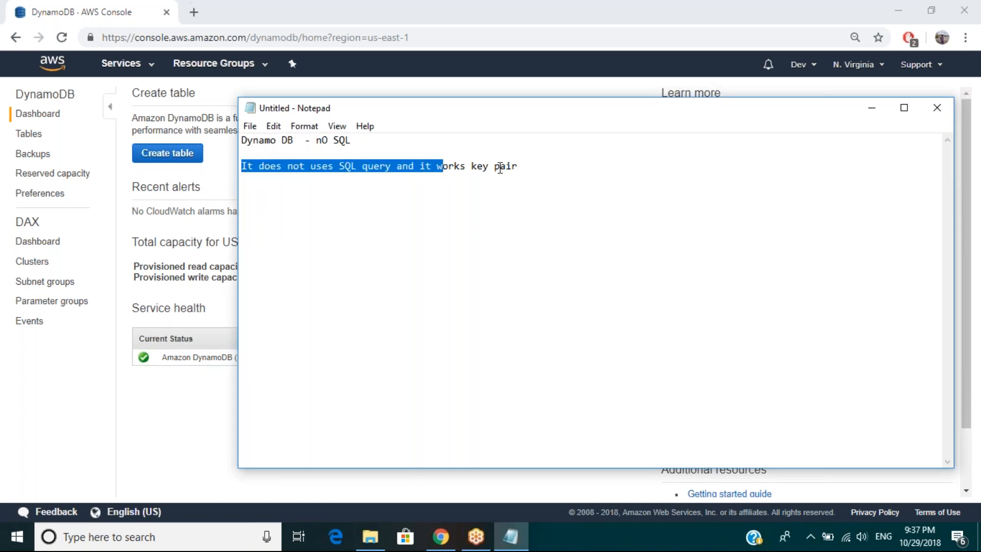
click(521, 167)
text(val)
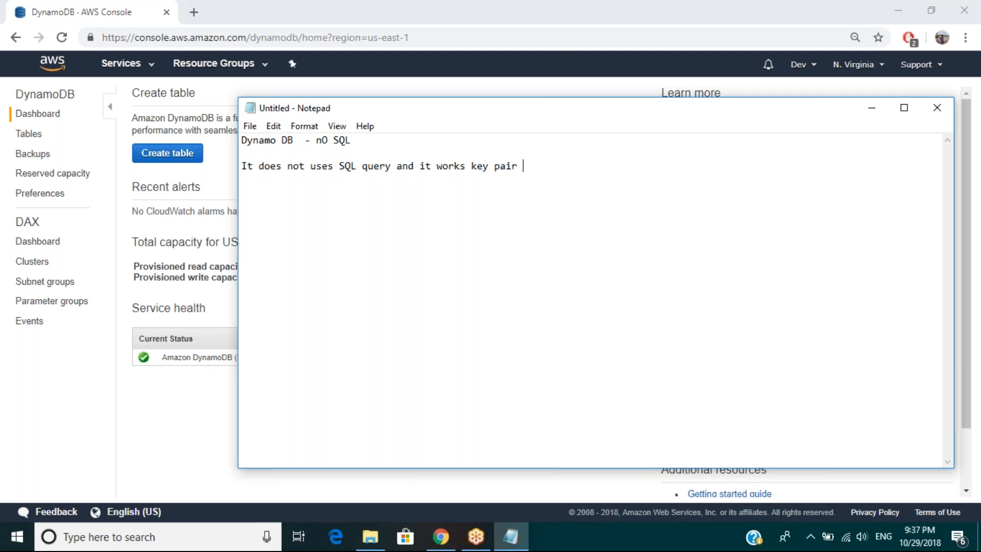
text(ues)
Step: Add a separate line reading "RDS - We actaully a DB instance" below the key pair sentence
key(Return)
key(Return)
text(RDS - We actau)
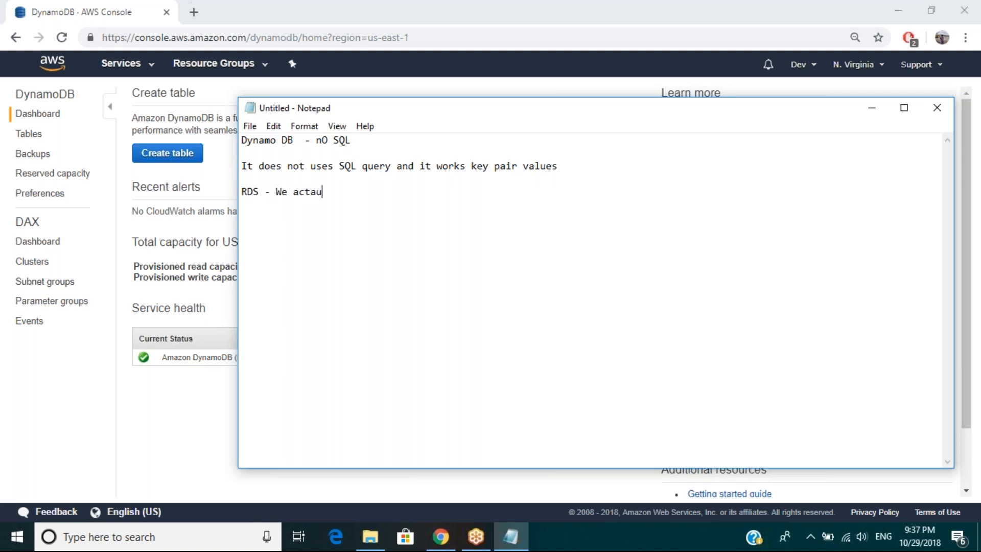
key(BackSpace)
key(BackSpace)
text(ually a DB ,)
key(BackSpace)
text(instance)
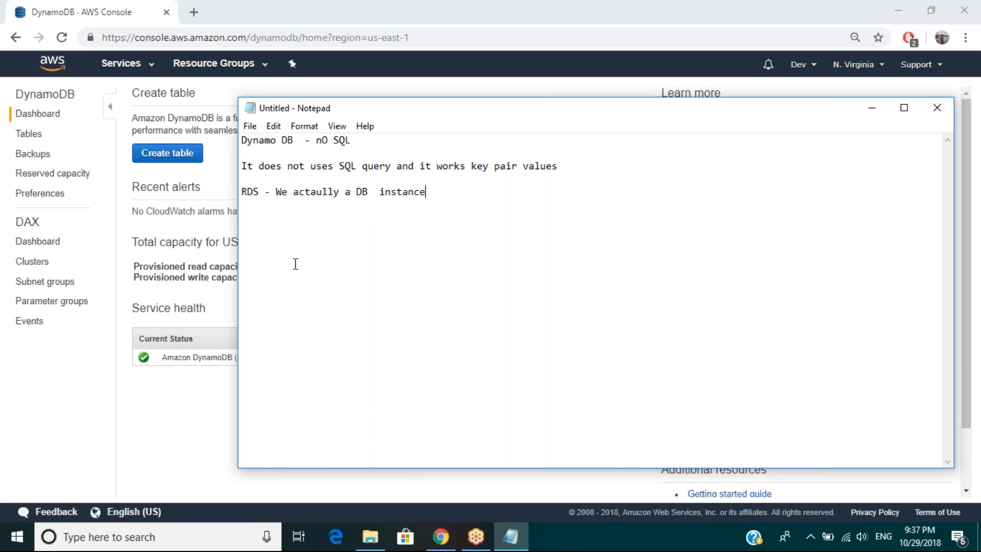
Step: Switch back to the AWS console and start a new DynamoDB table named DyanmoDBDemo
click(222, 191)
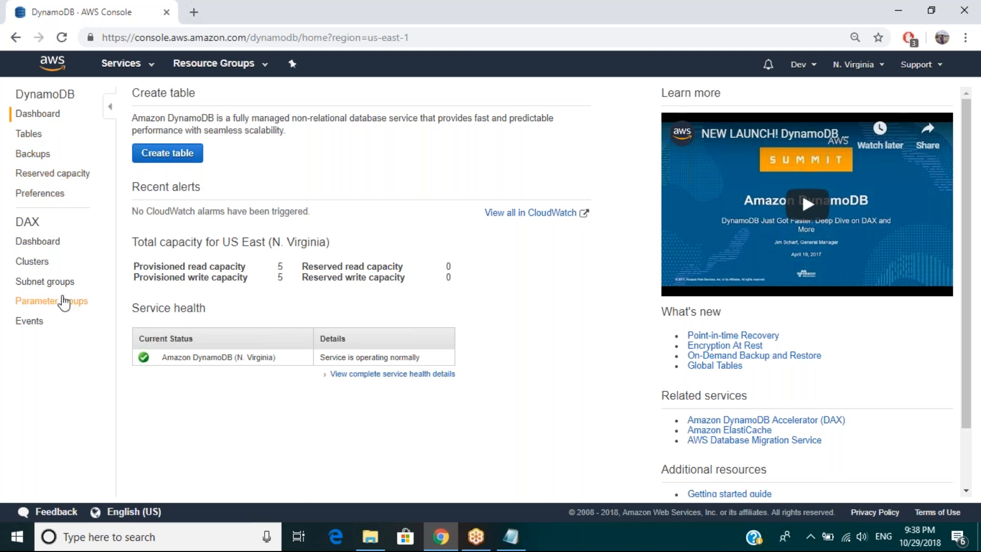
click(175, 159)
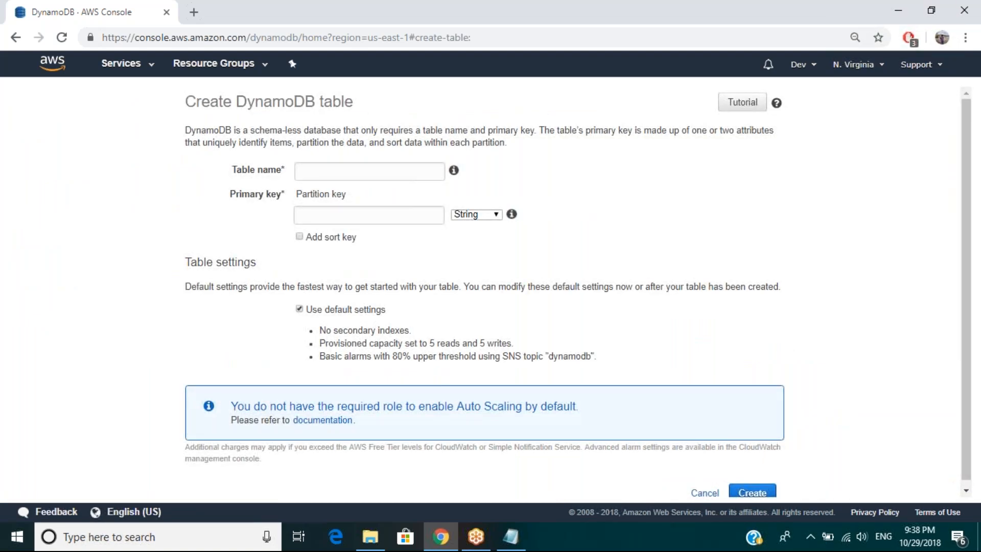
click(310, 171)
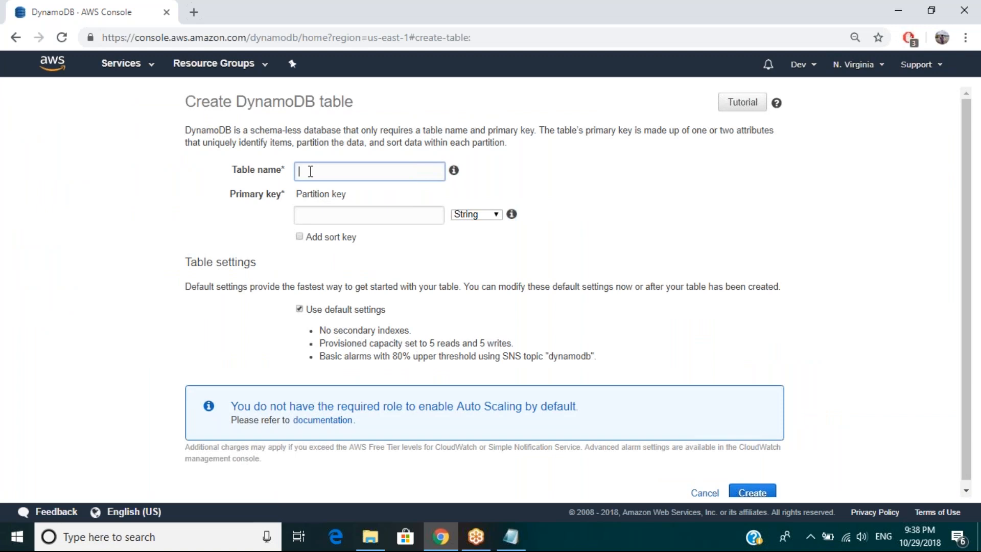
text(D)
text(ynamoDB)
text(Demo)
Step: Enter id as the partition key of the new table
click(312, 214)
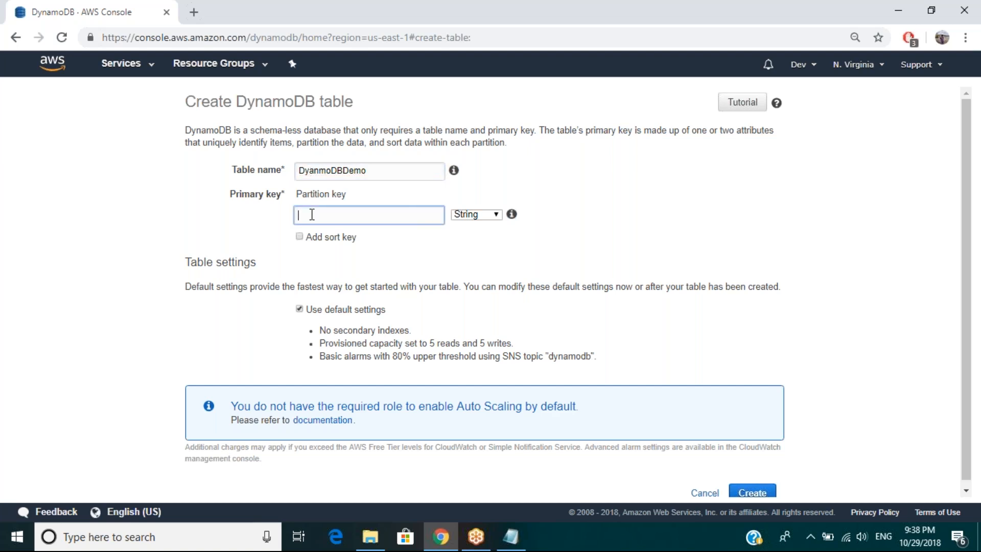
text(id)
click(375, 174)
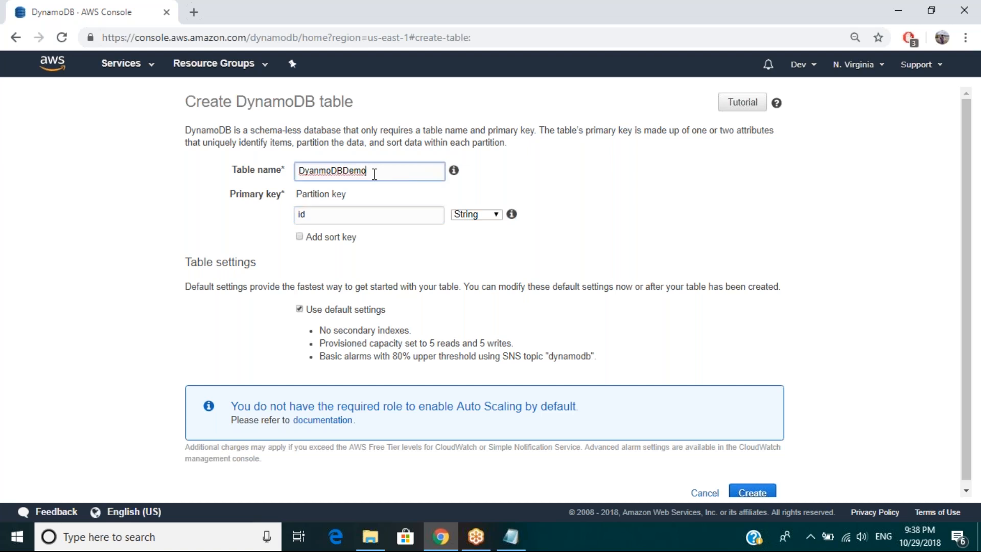
click(344, 219)
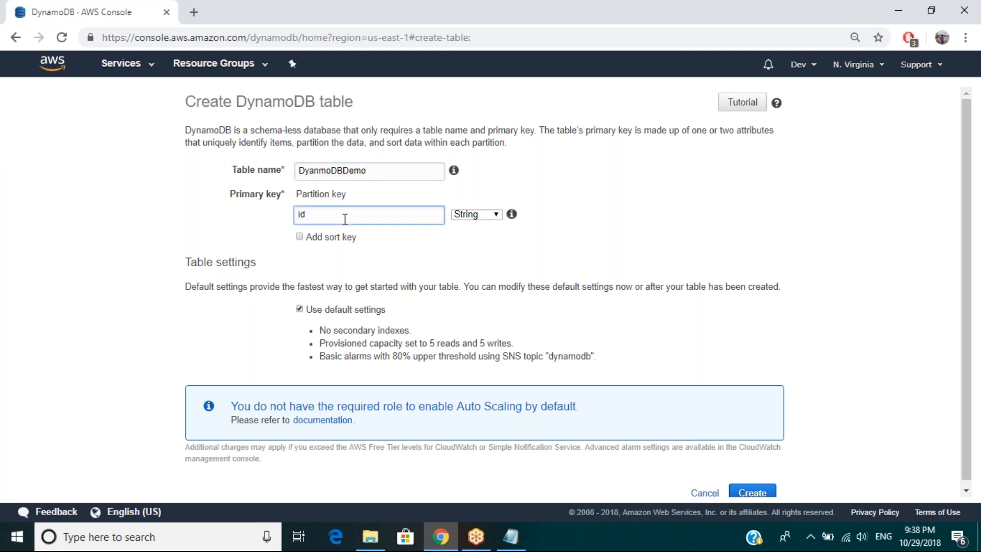
click(404, 260)
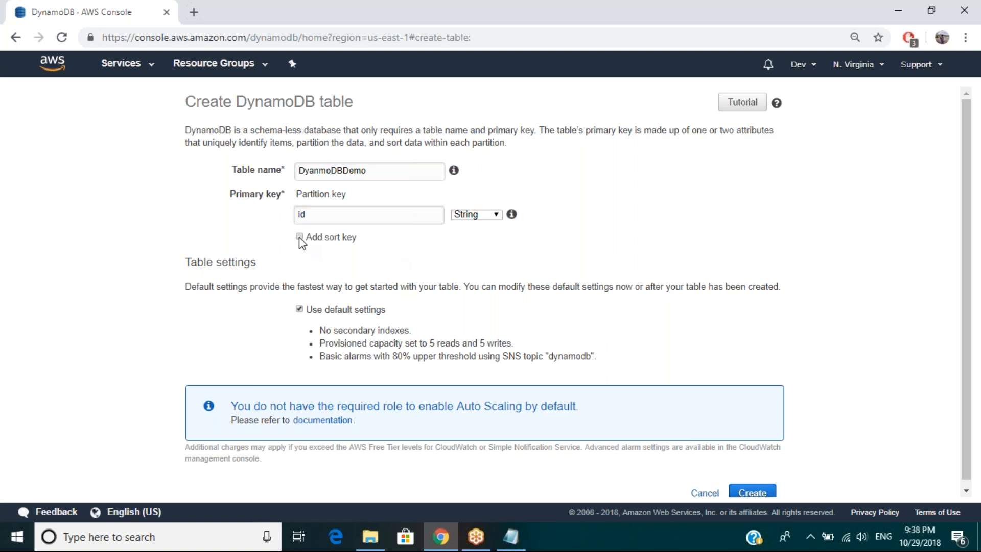
Step: Add a sort key named rollno to the table's primary key
click(300, 237)
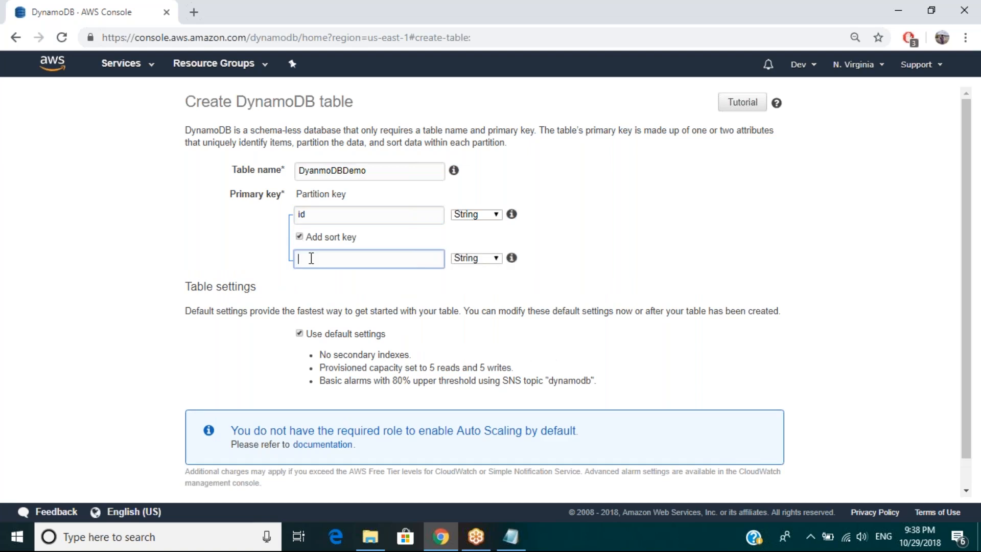
text(rollno)
Step: Replace the table name with Student
click(342, 169)
drag(342, 168, 296, 169)
text(Student)
key(Delete)
key(Delete)
key(Delete)
key(Delete)
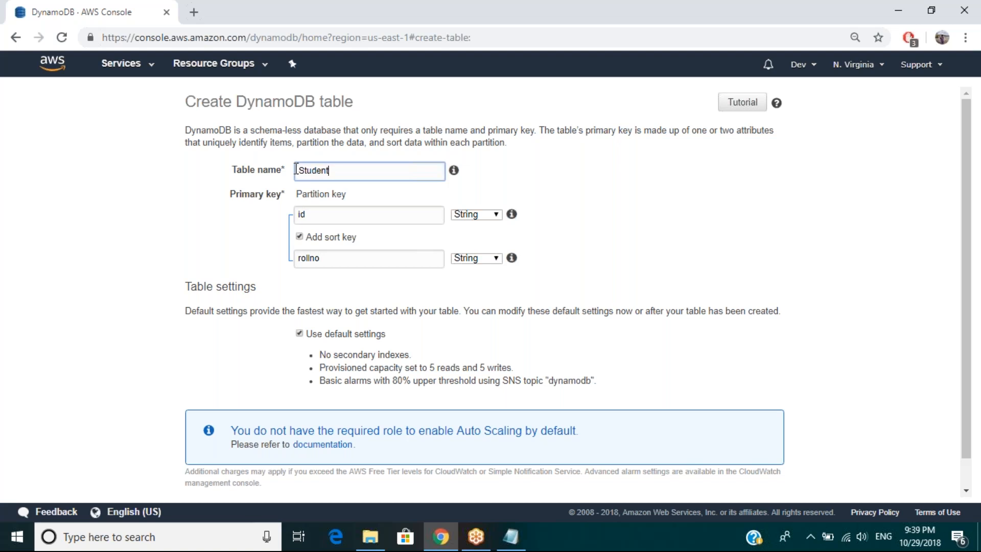
Step: Check the partition key's data type options and set the data type of the rollno sort key to Number
click(364, 216)
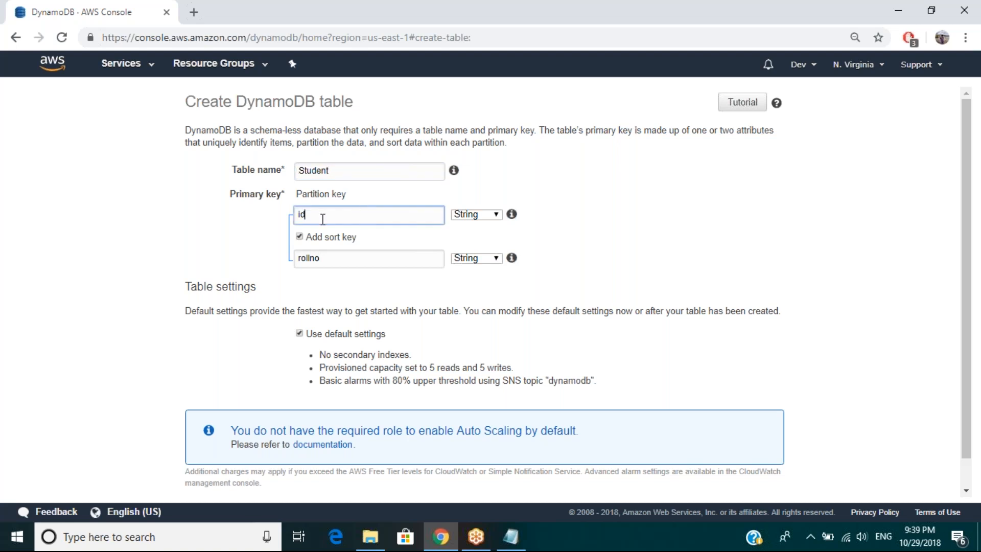
click(329, 258)
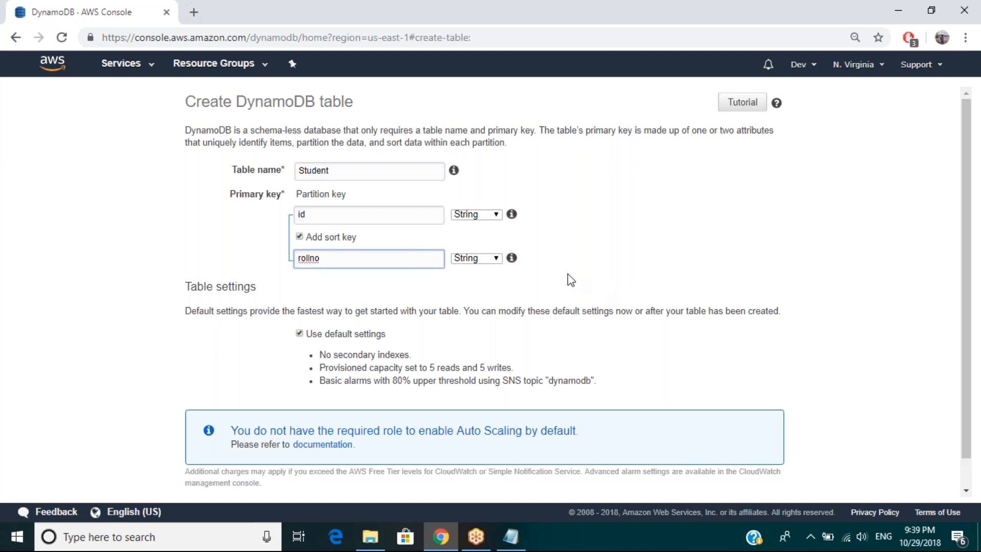
click(496, 216)
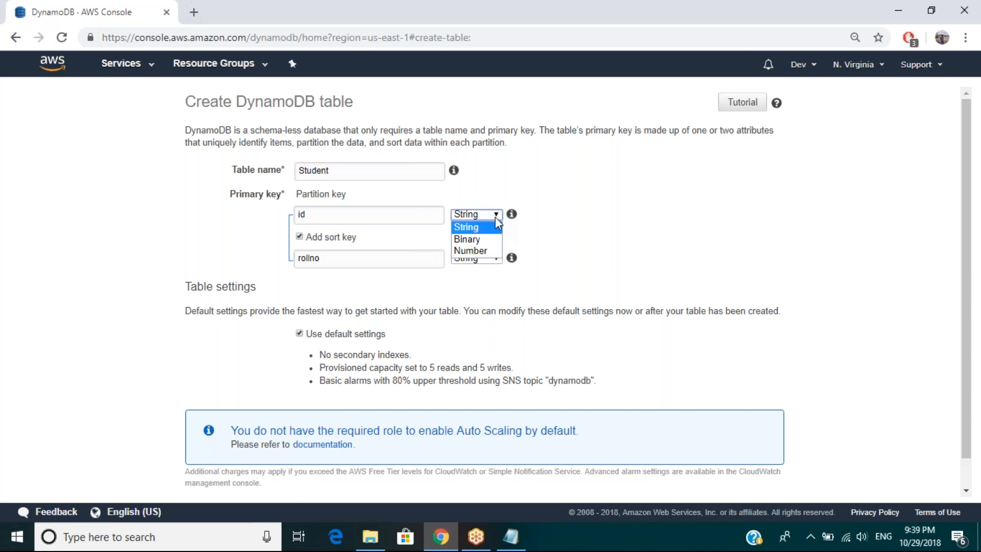
click(581, 247)
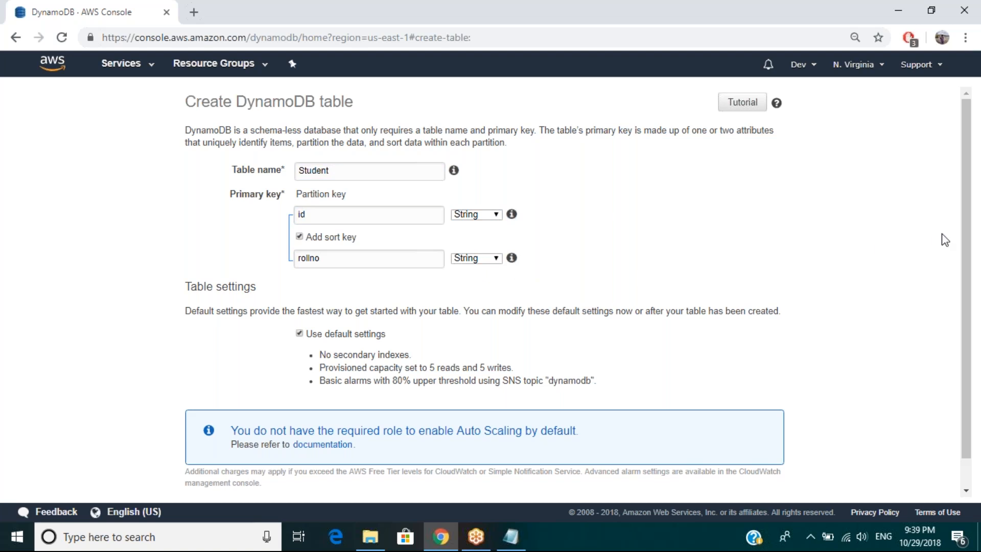
click(480, 262)
click(477, 297)
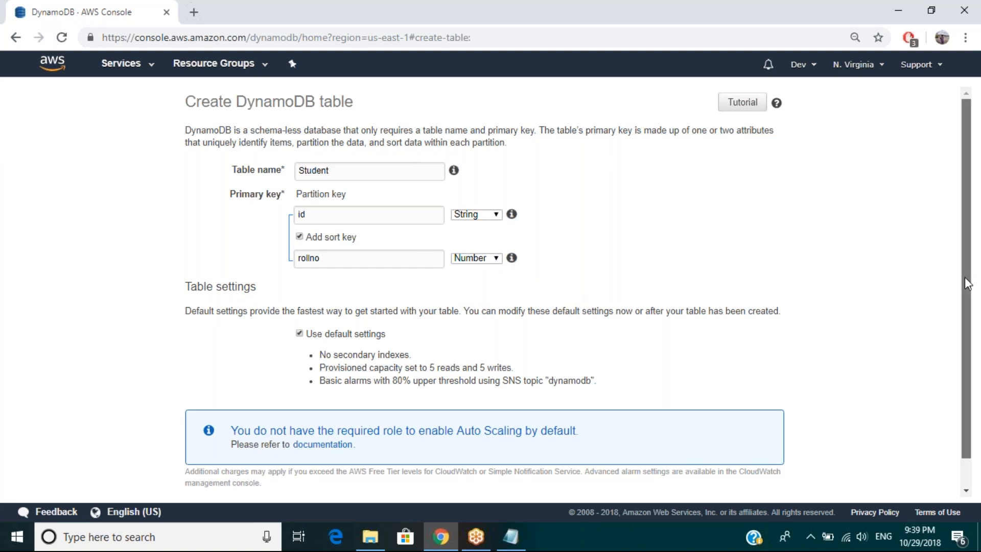
Step: Create the Student table with the default settings and view its table details
drag(967, 283, 968, 292)
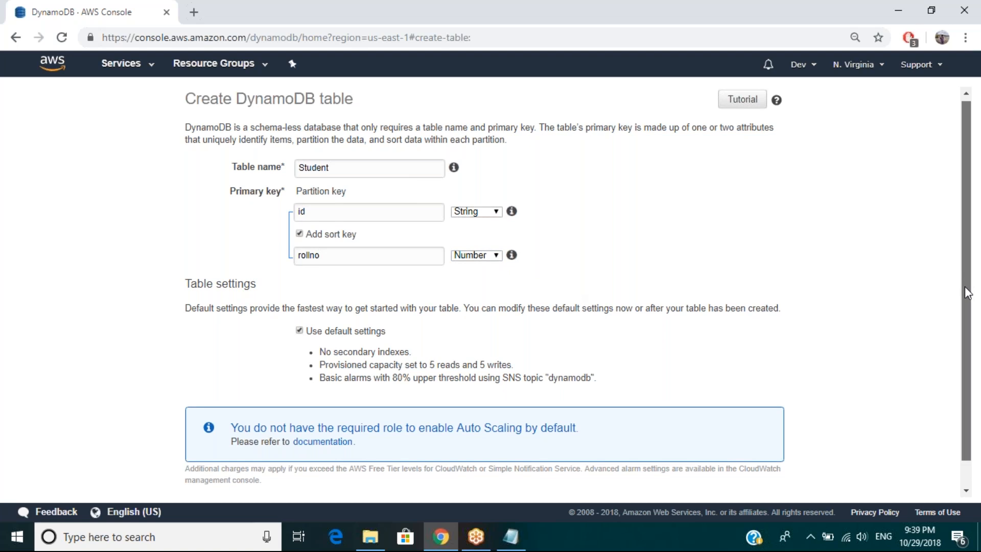
drag(967, 292, 967, 327)
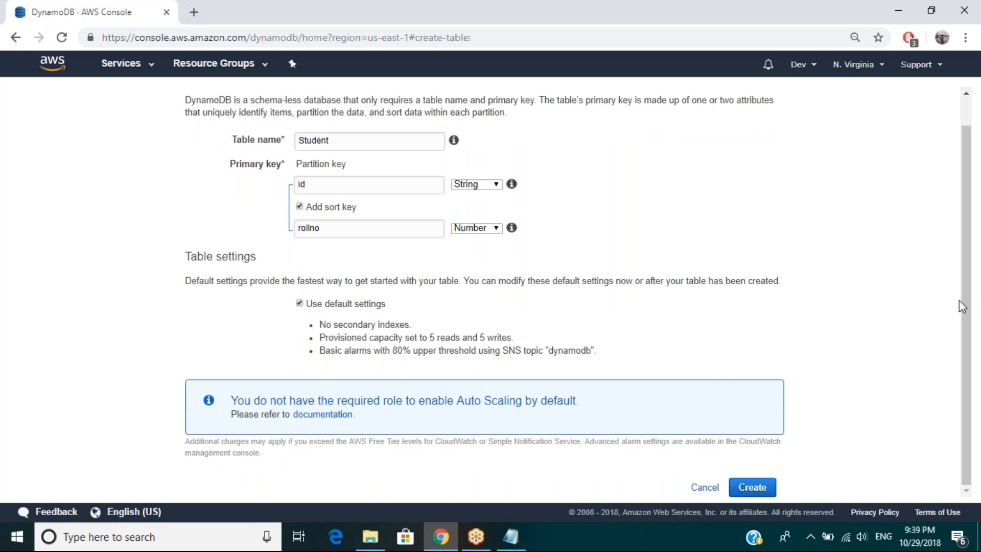
drag(964, 301, 964, 298)
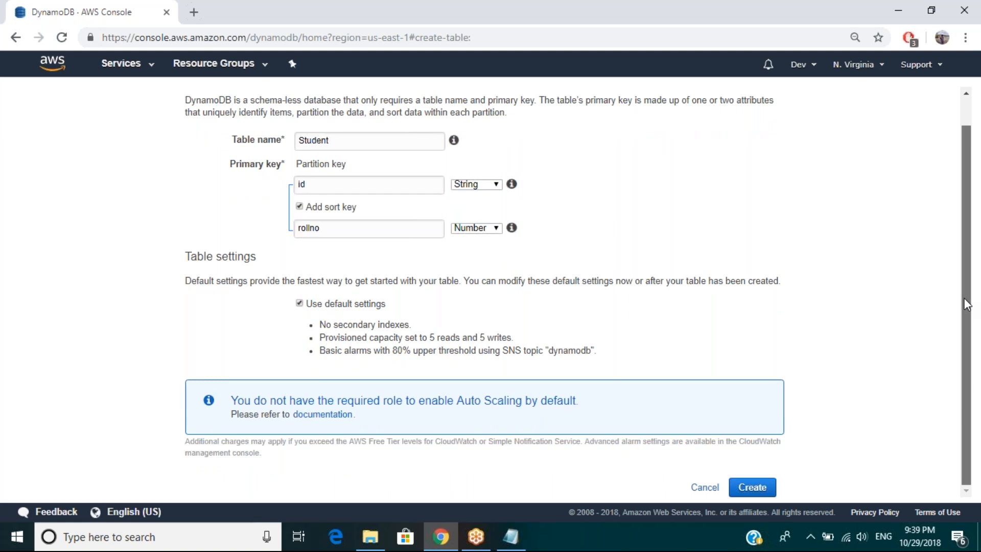
drag(964, 298, 967, 302)
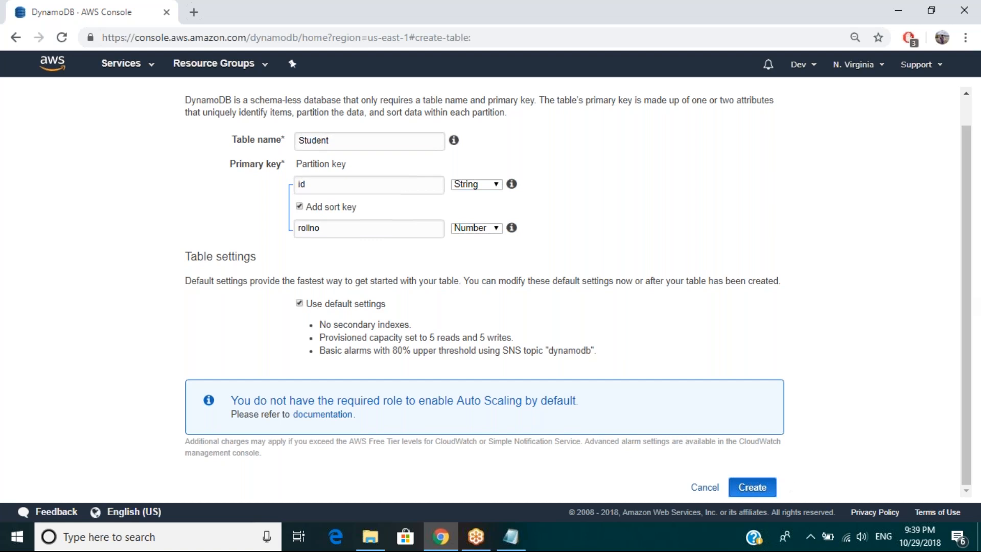
click(752, 487)
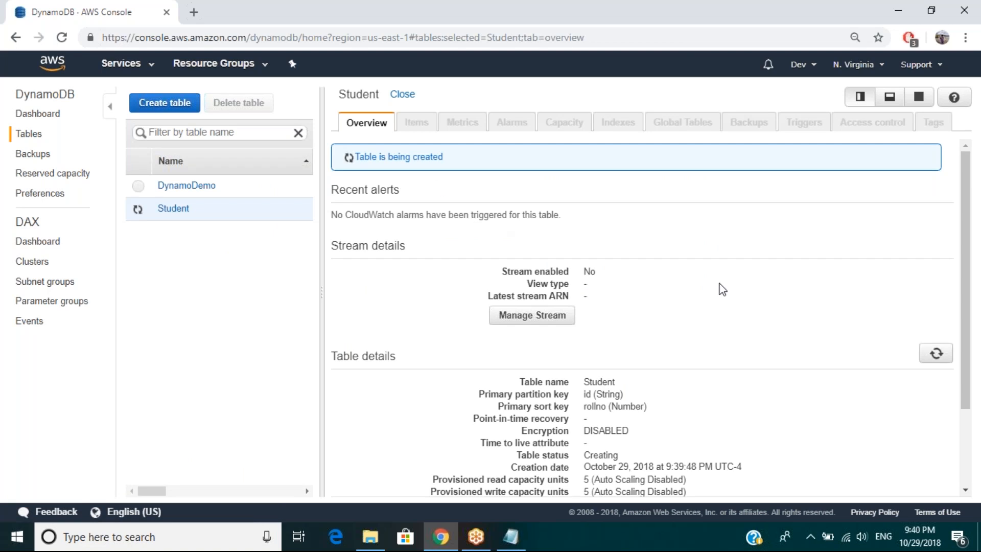
drag(966, 294, 969, 353)
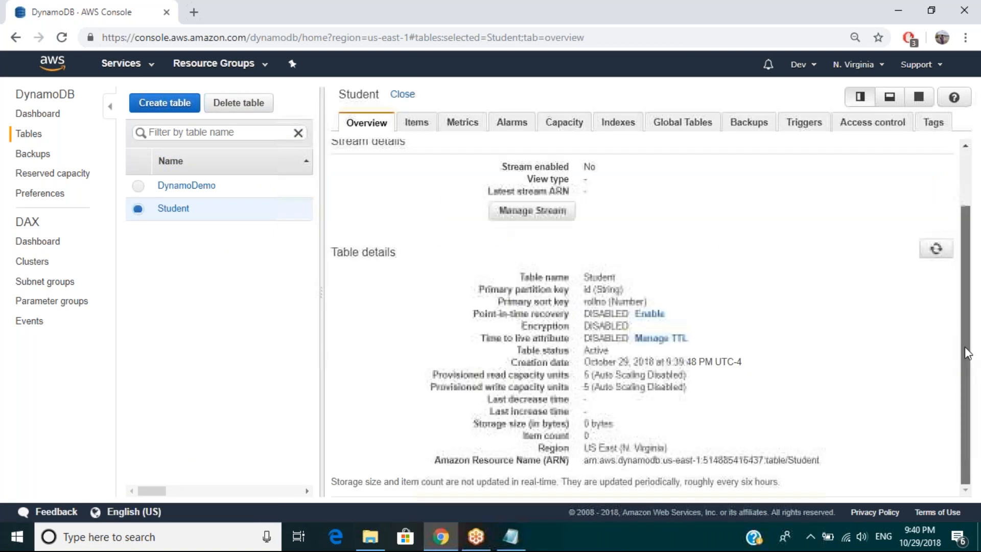
Step: Start a new item in the Student table and insert an extra String field before the id attribute
scroll(371, 243, up, 2)
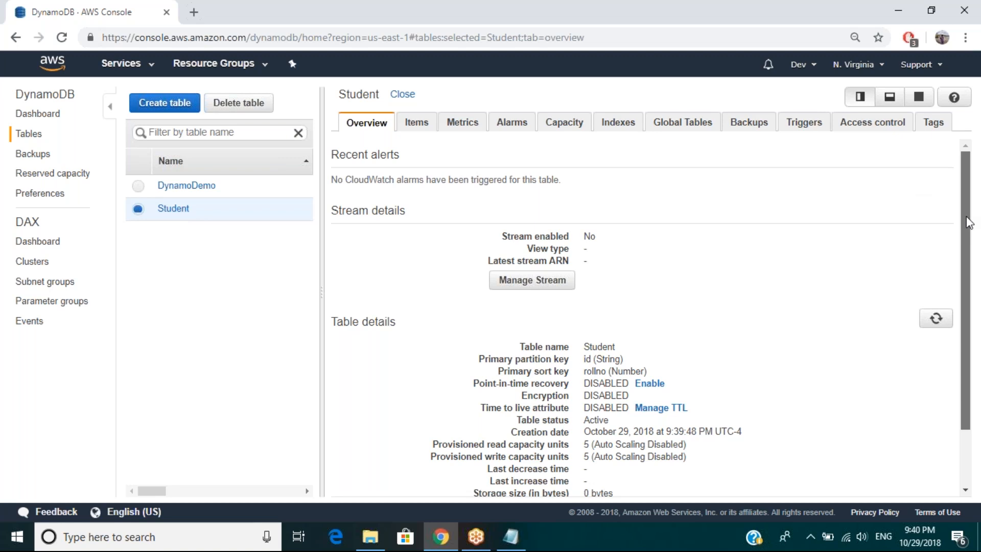
drag(967, 217, 913, 274)
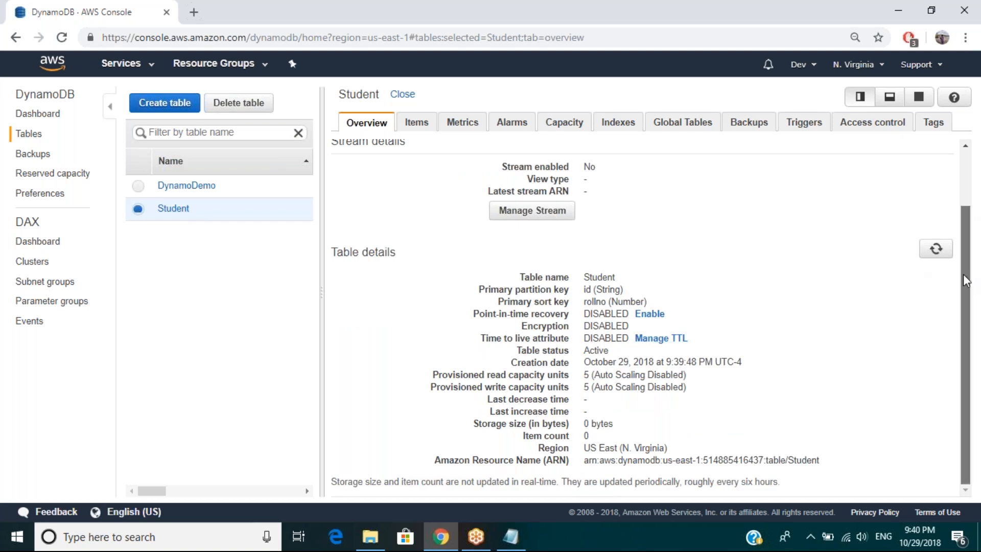
drag(966, 280, 960, 204)
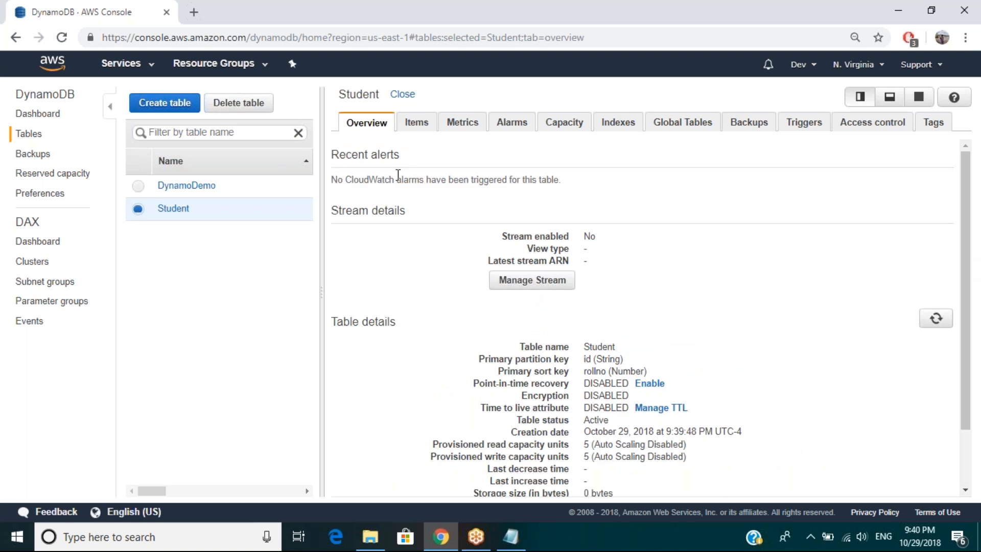
click(417, 124)
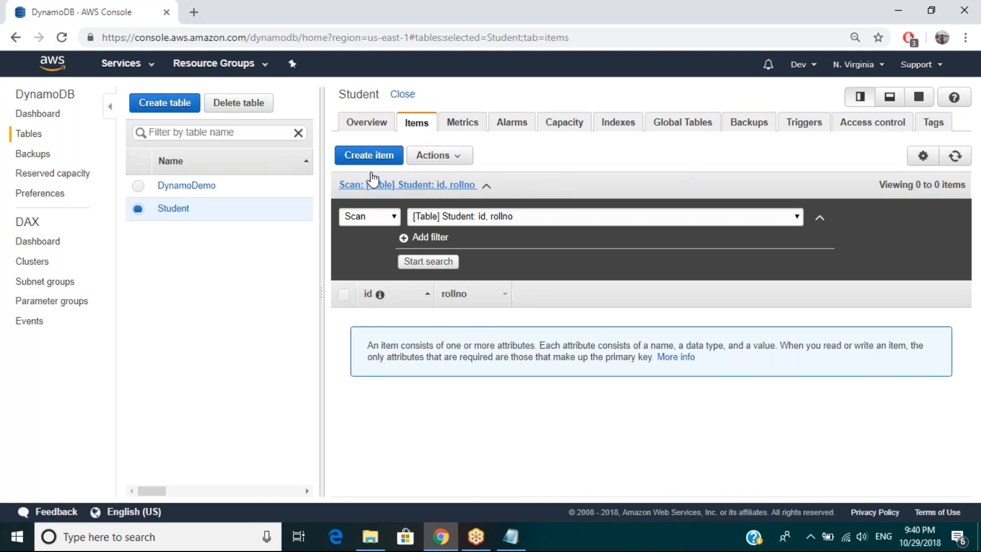
click(369, 156)
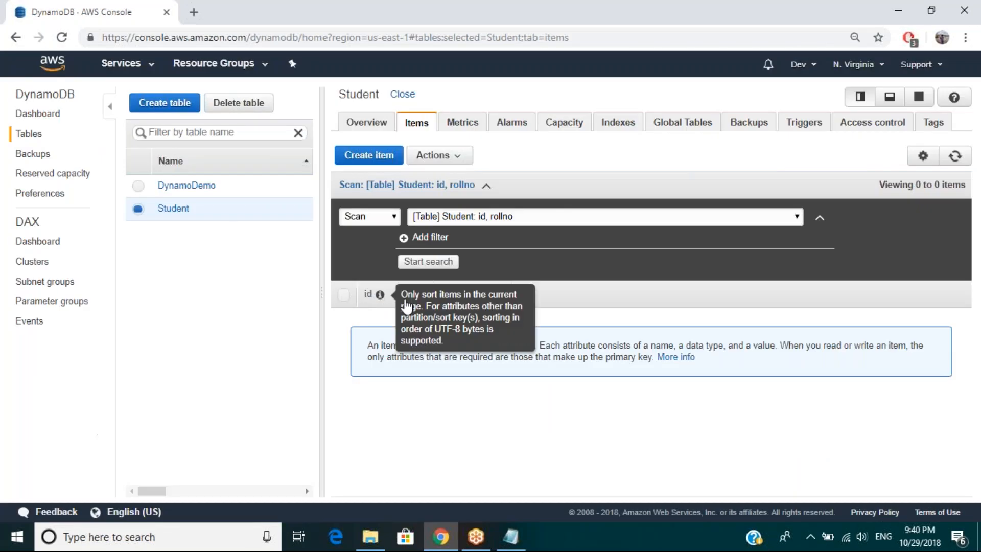
mouse_move(385, 298)
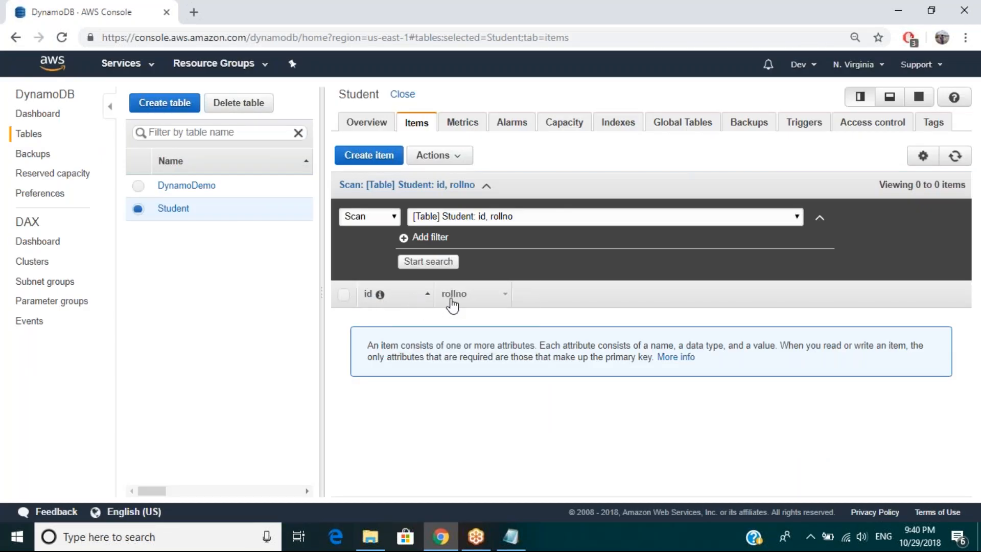
click(368, 157)
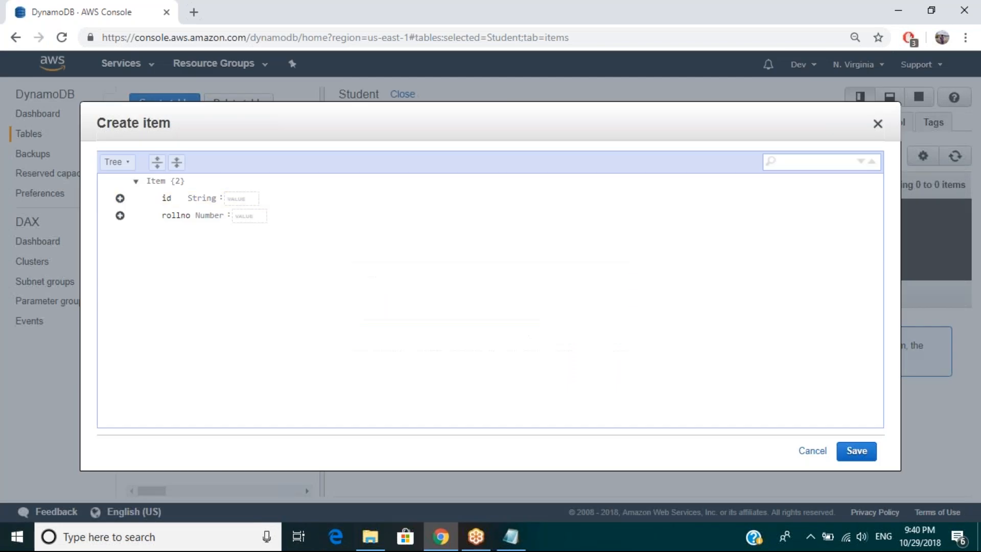
click(123, 202)
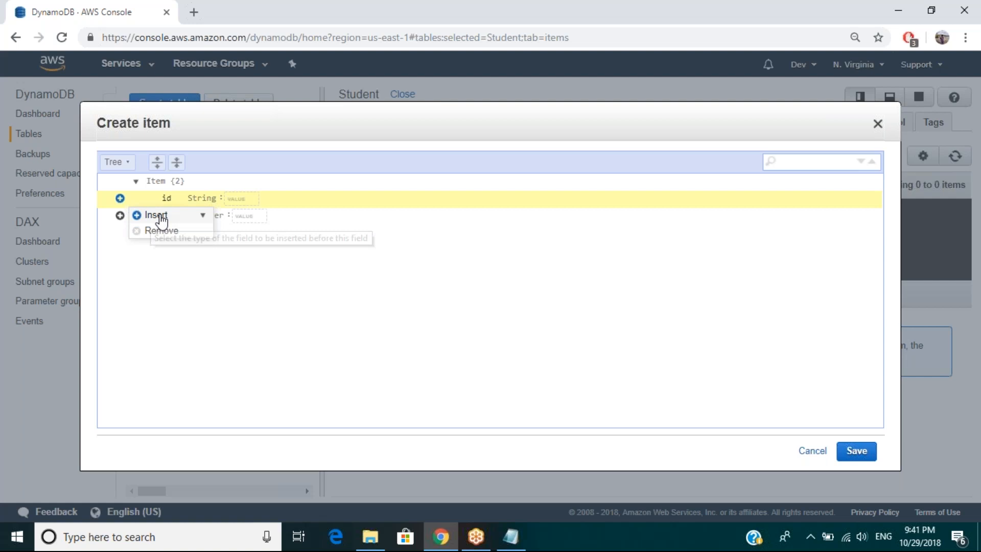
mouse_move(153, 217)
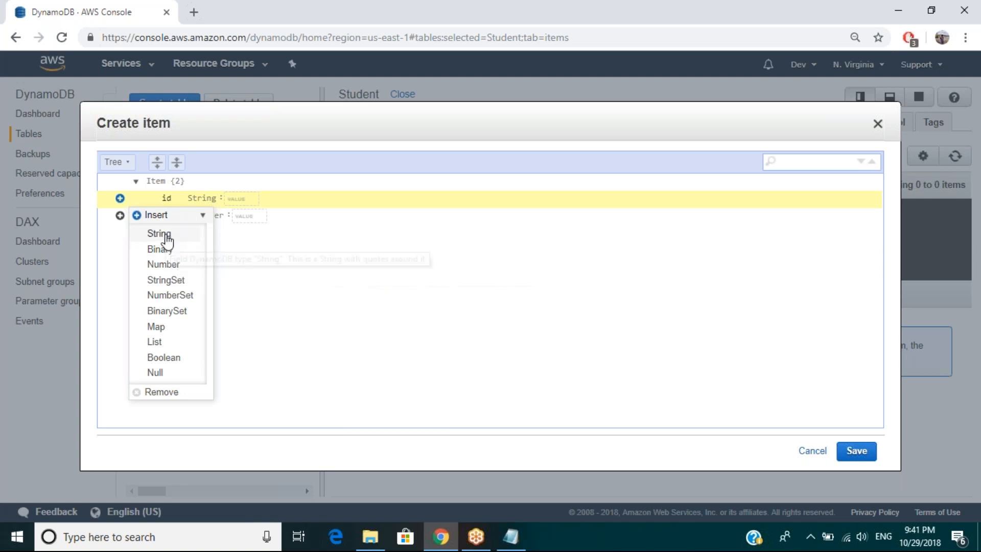
click(161, 234)
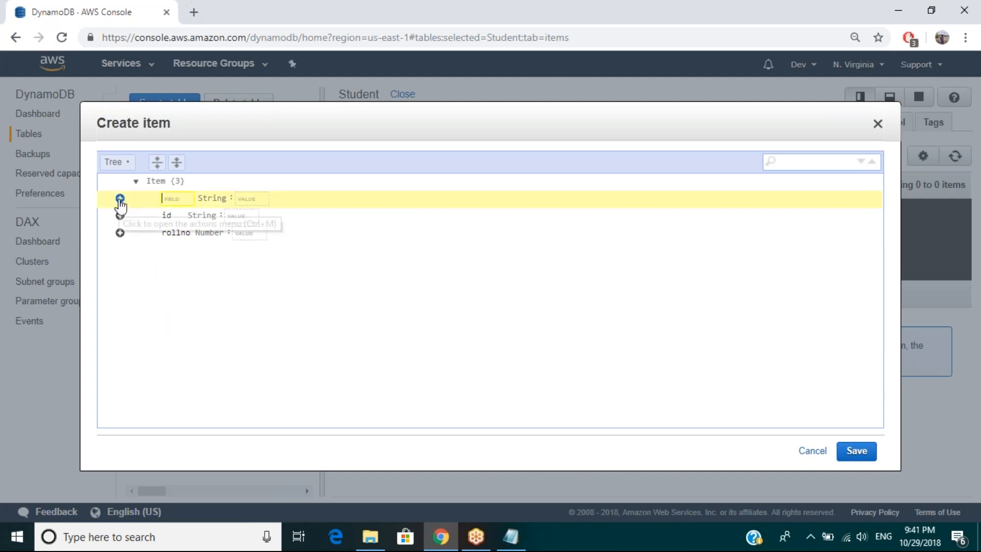
Step: Set the new item's id to S1 and its rollno to 1
click(240, 217)
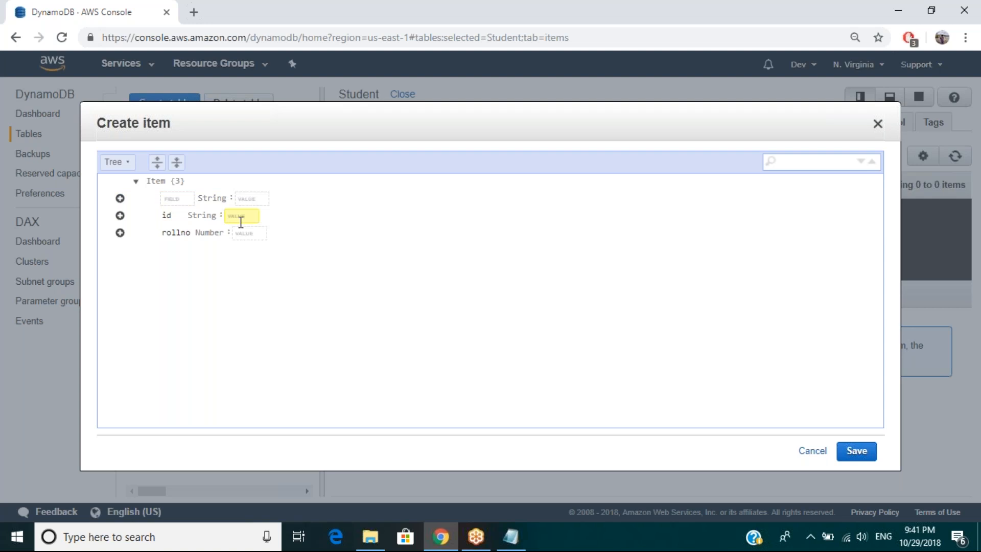
text(S1)
click(239, 234)
text(1)
click(231, 276)
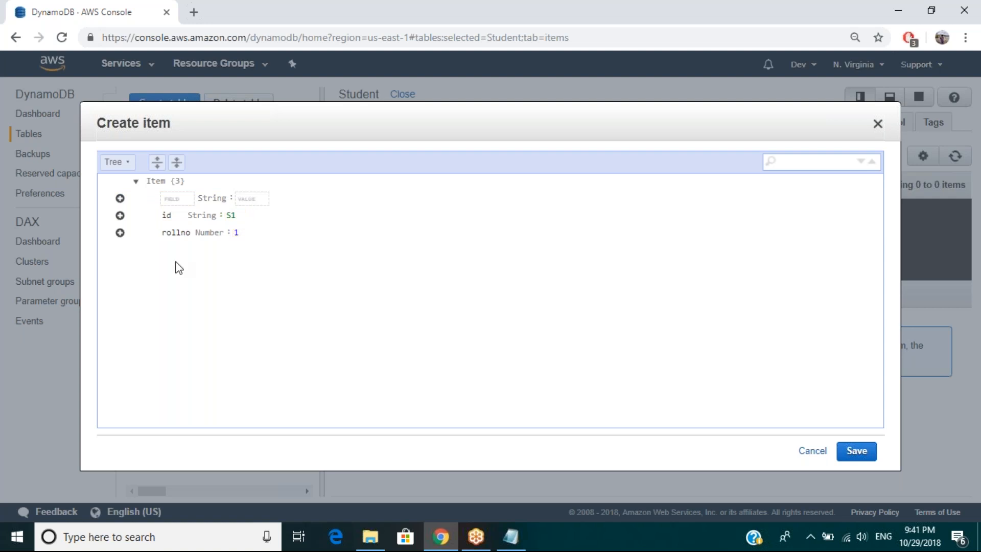
Step: Append an empty Number field after the rollno attribute
click(121, 234)
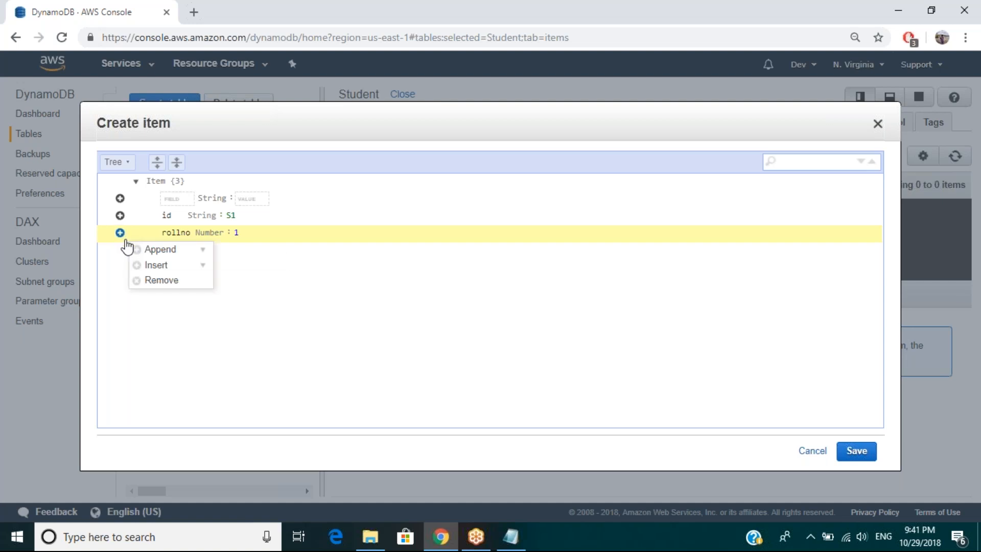
click(160, 251)
click(189, 298)
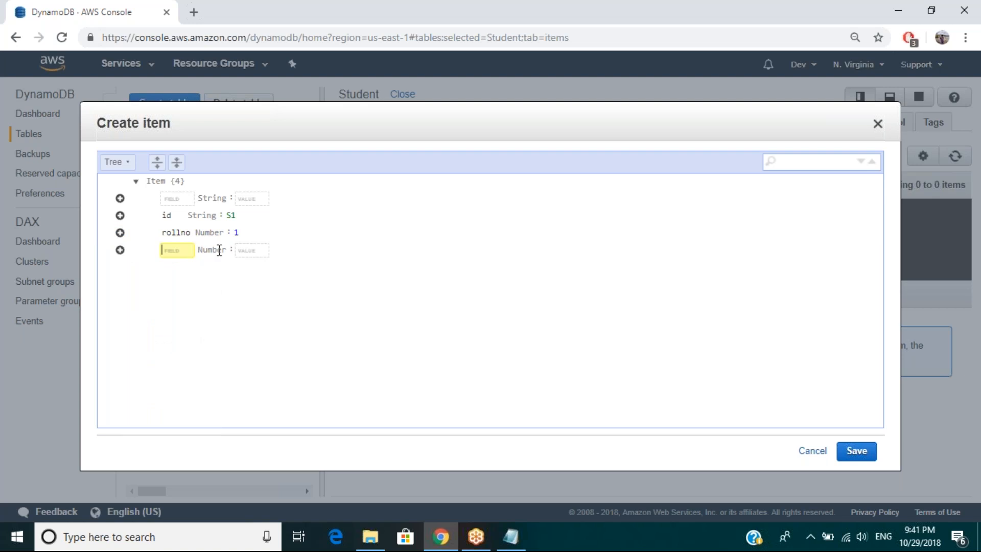
click(240, 251)
Step: Name the empty String field Class and give it the value 2
click(218, 280)
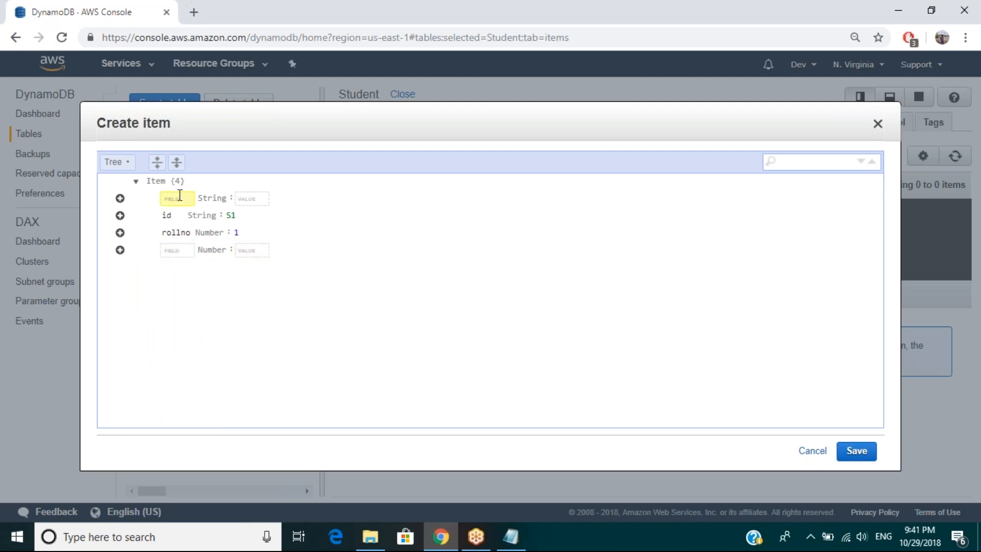
text(Class)
click(236, 199)
click(238, 205)
text(2)
Step: Name the empty Number field Position and give it the value 3
click(185, 253)
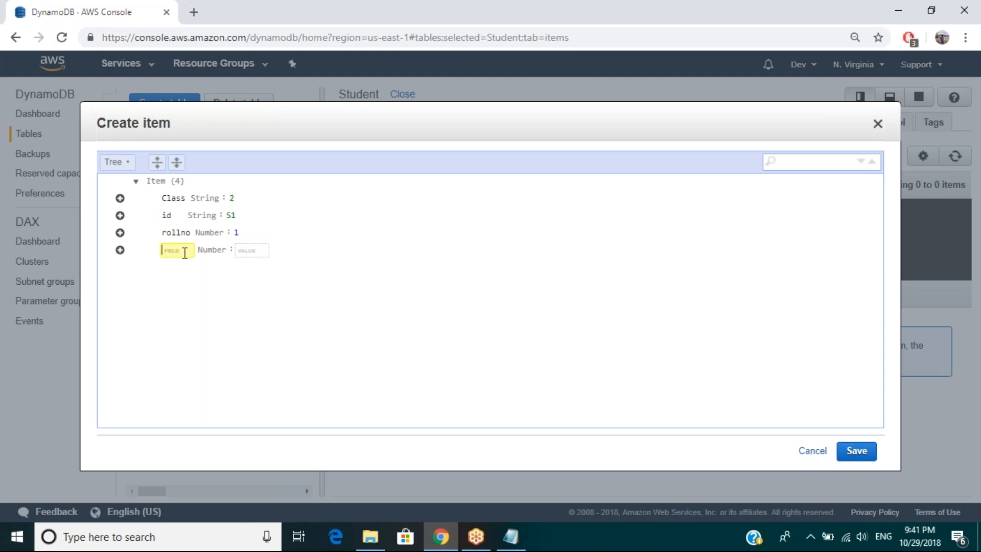
text(Position)
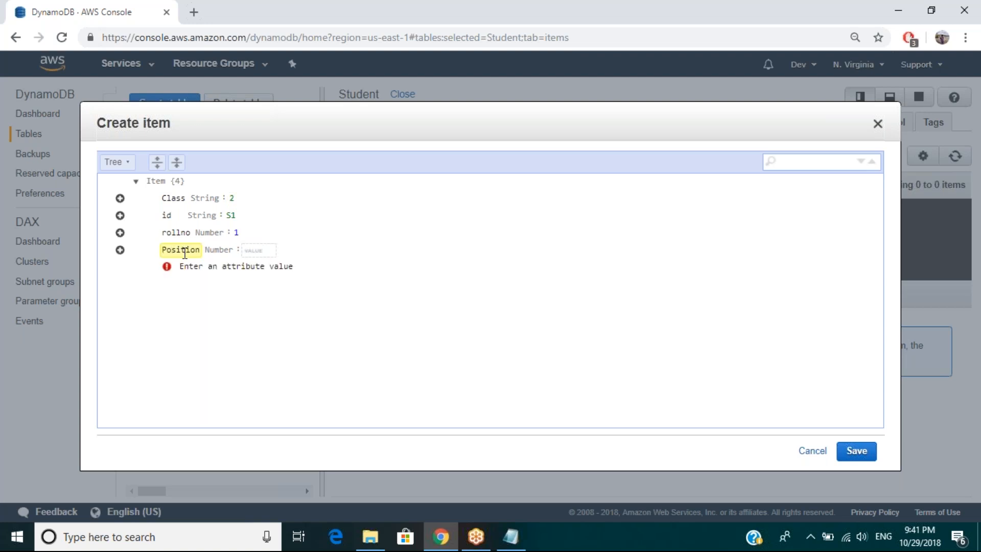
click(256, 250)
text(3)
click(278, 308)
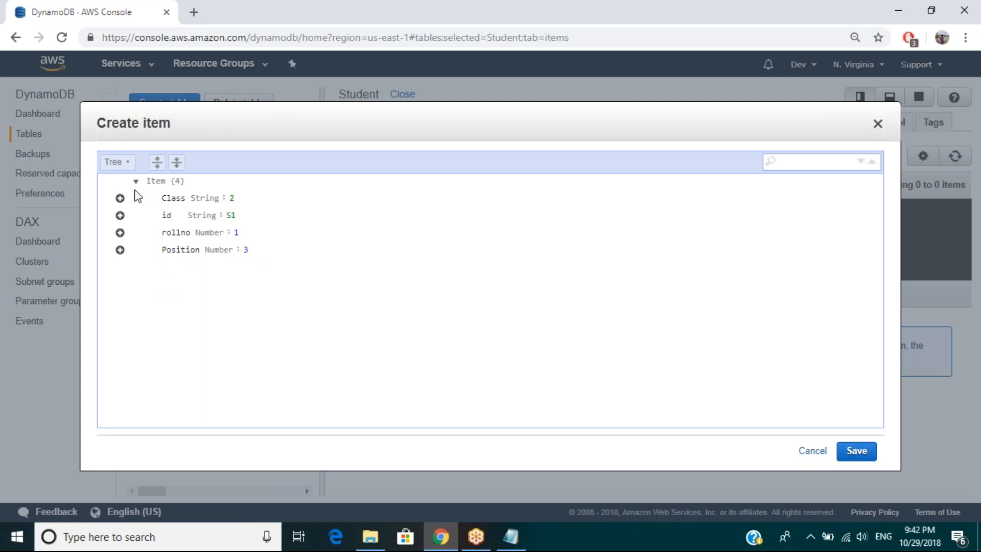
Step: Complete the item with an appended Number attribute Stream of value 1, and select the saved S1 item
click(120, 250)
mouse_move(156, 272)
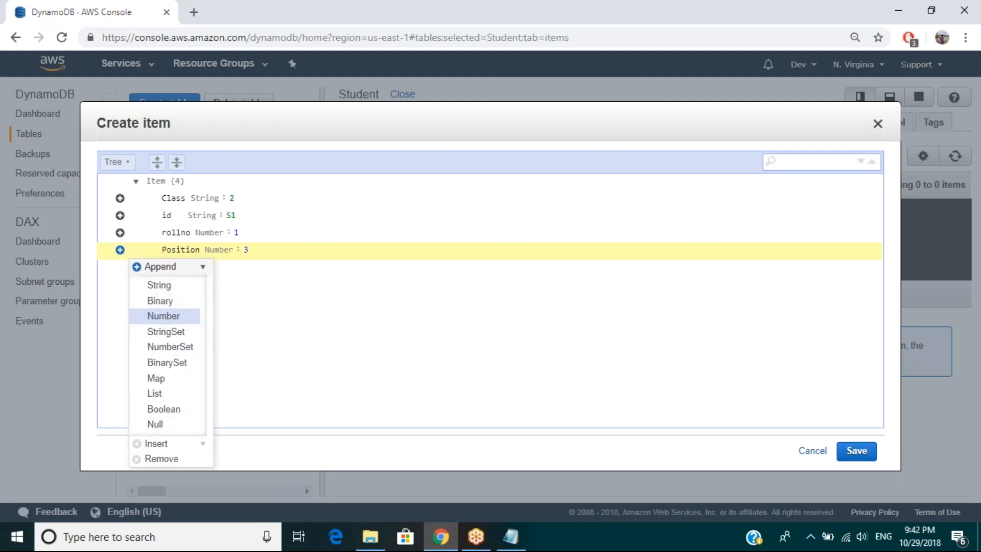
click(163, 318)
text(Stream)
click(241, 266)
text(1)
click(856, 451)
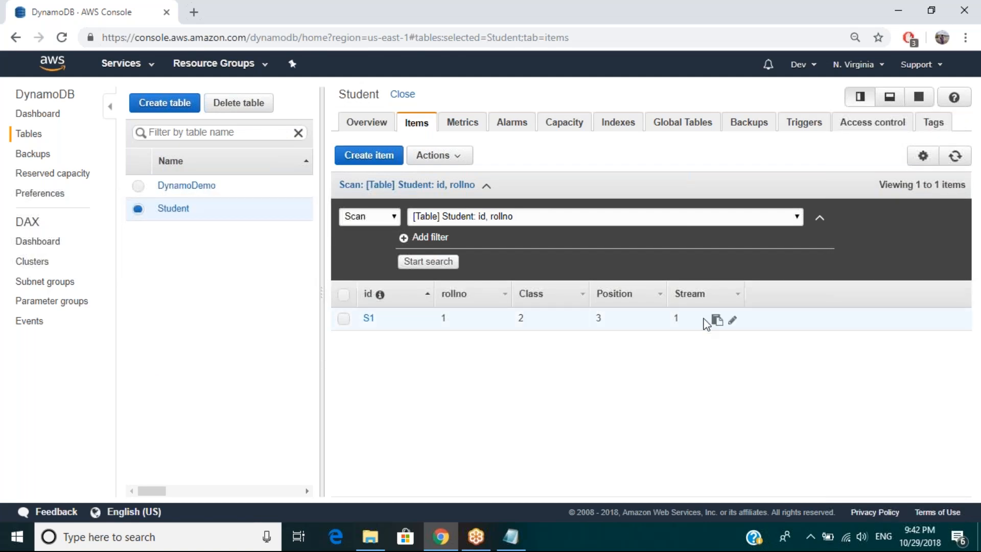
click(730, 320)
Step: Try to create another item with a String attribute Section of value C, leaving id and rollno empty
click(385, 161)
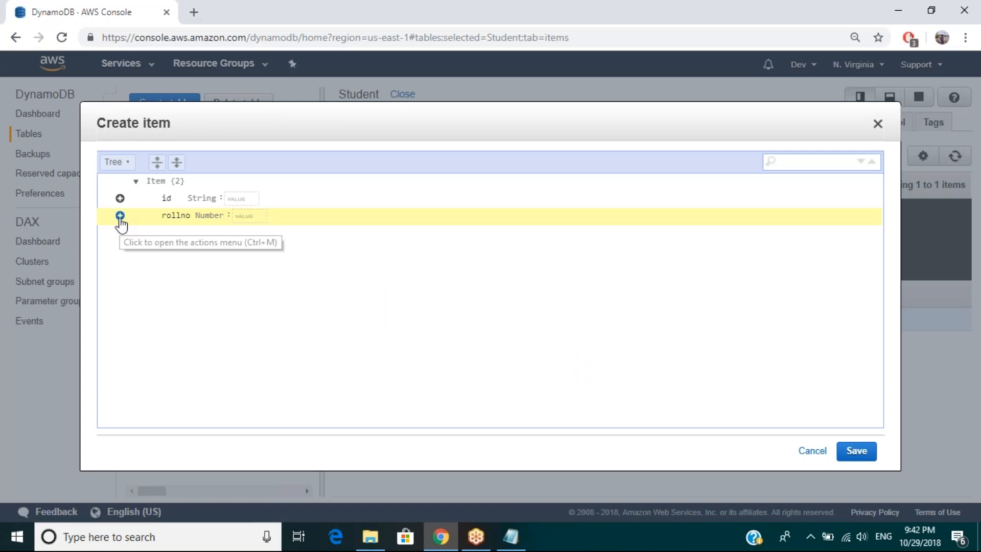
click(120, 216)
mouse_move(168, 243)
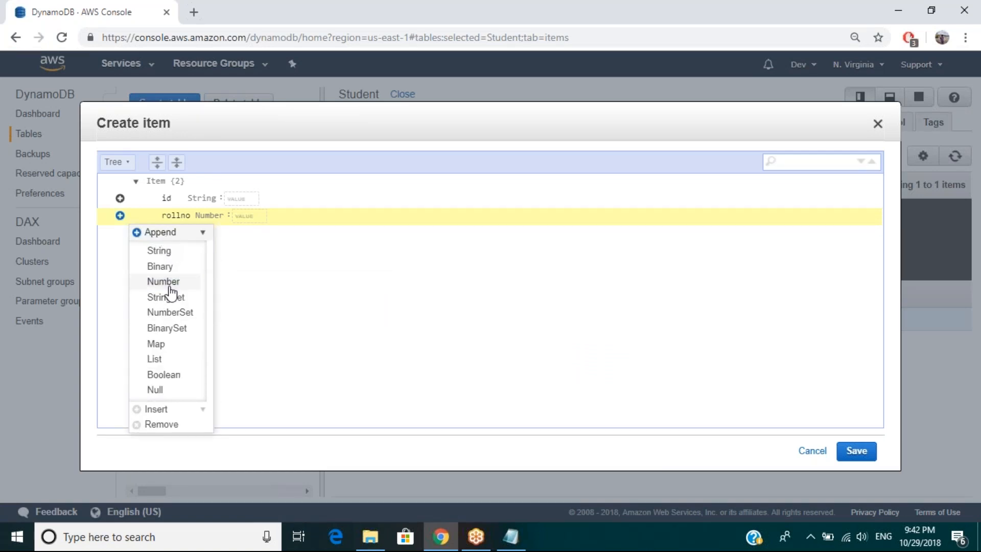
click(165, 252)
text(Section)
click(246, 235)
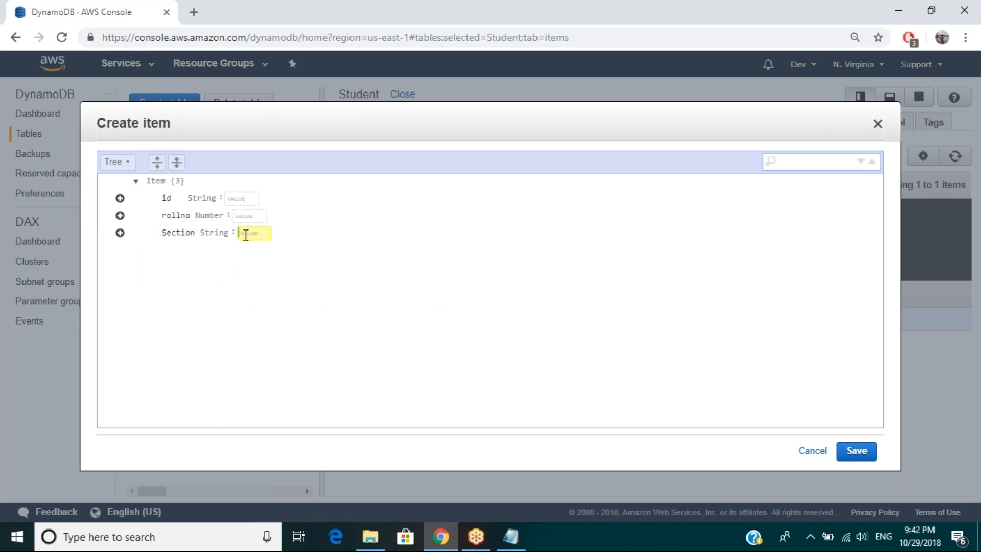
text(C)
click(856, 451)
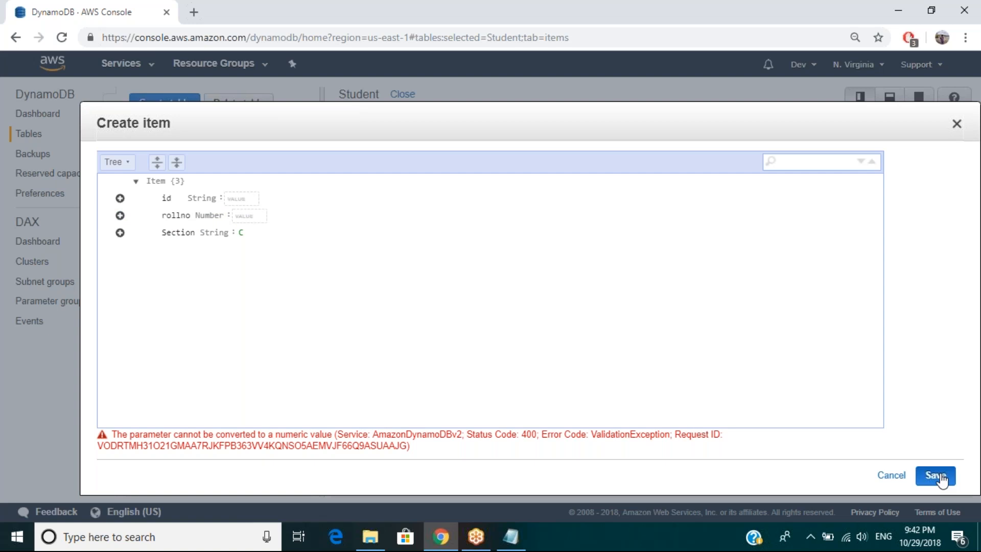
click(942, 479)
click(891, 478)
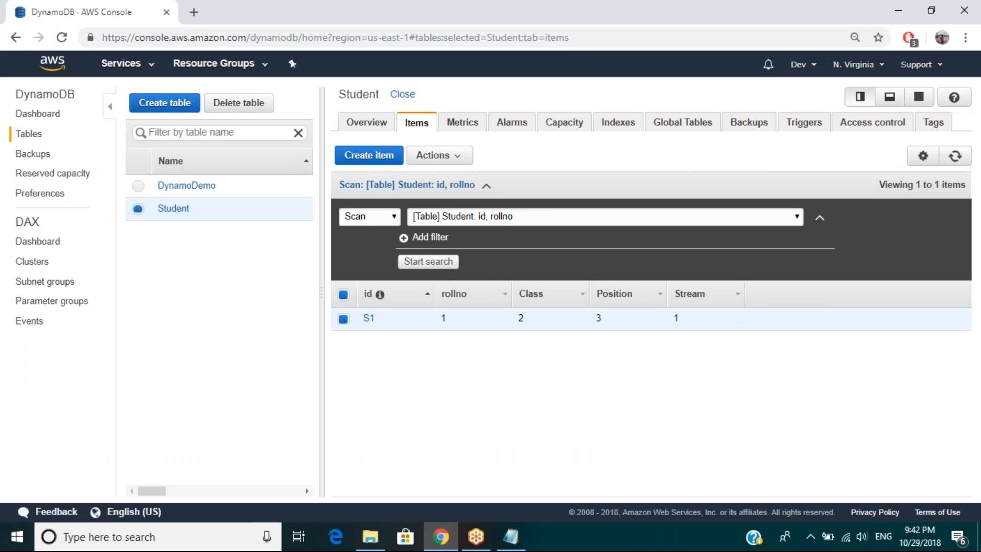
Step: Open the selected S1 item for editing
right_click(759, 295)
click(438, 156)
click(438, 155)
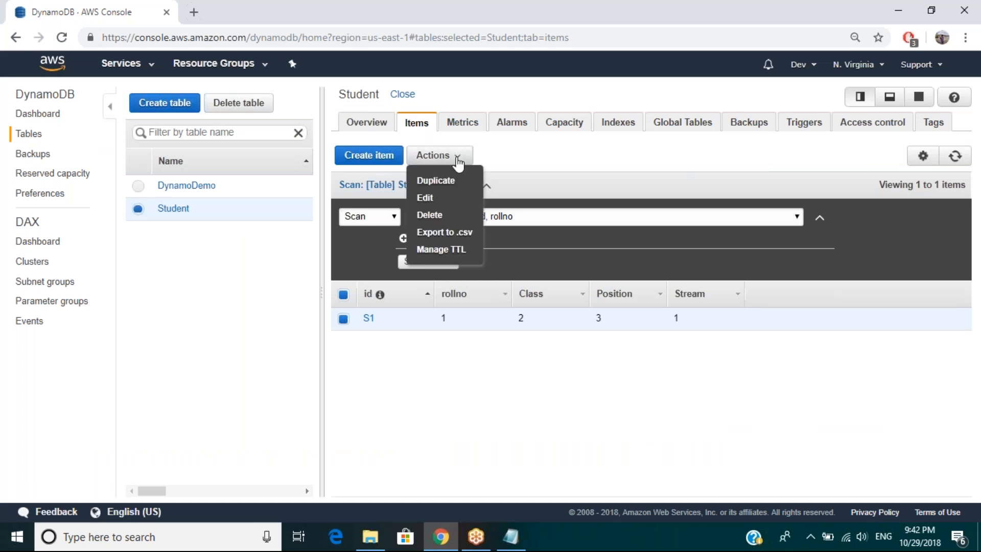
click(424, 197)
click(120, 266)
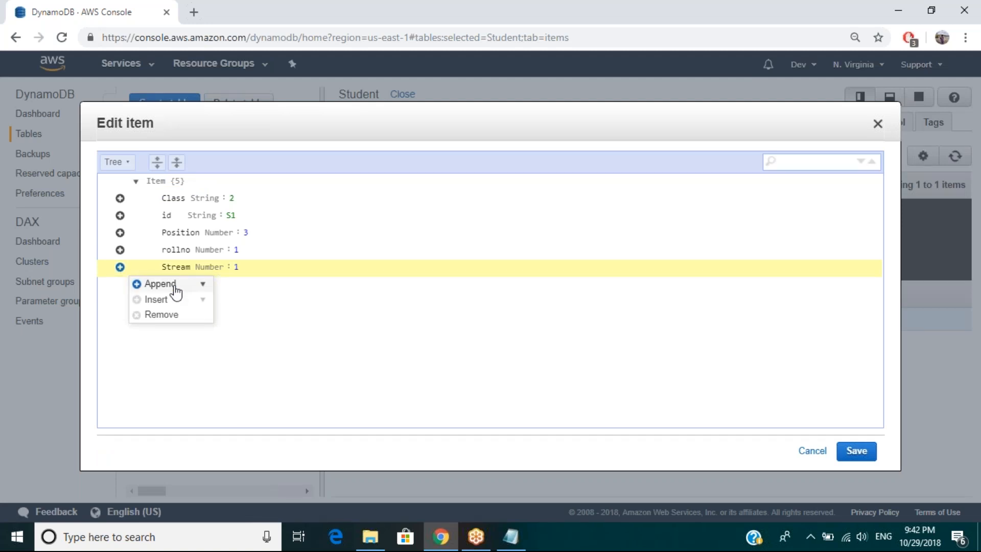
mouse_move(177, 292)
click(159, 318)
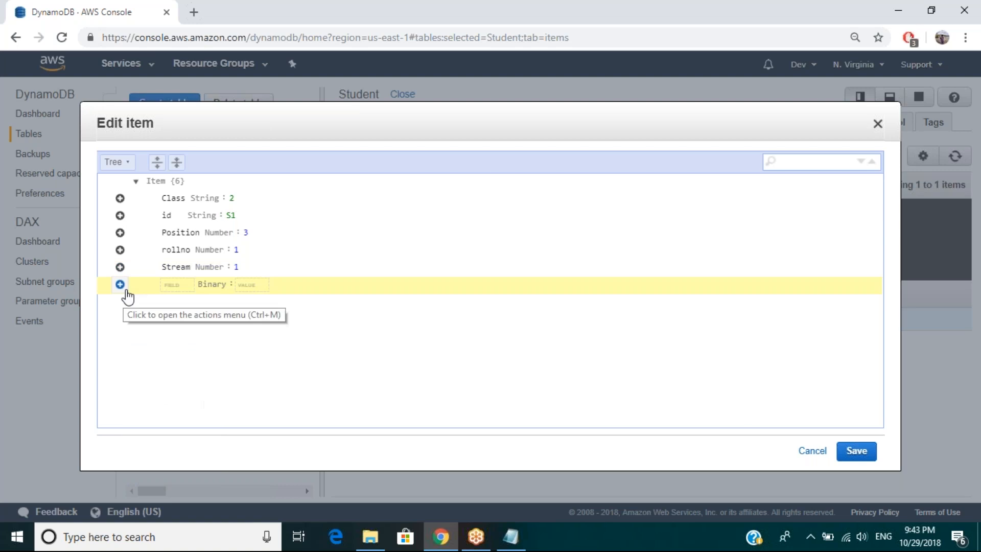
click(119, 284)
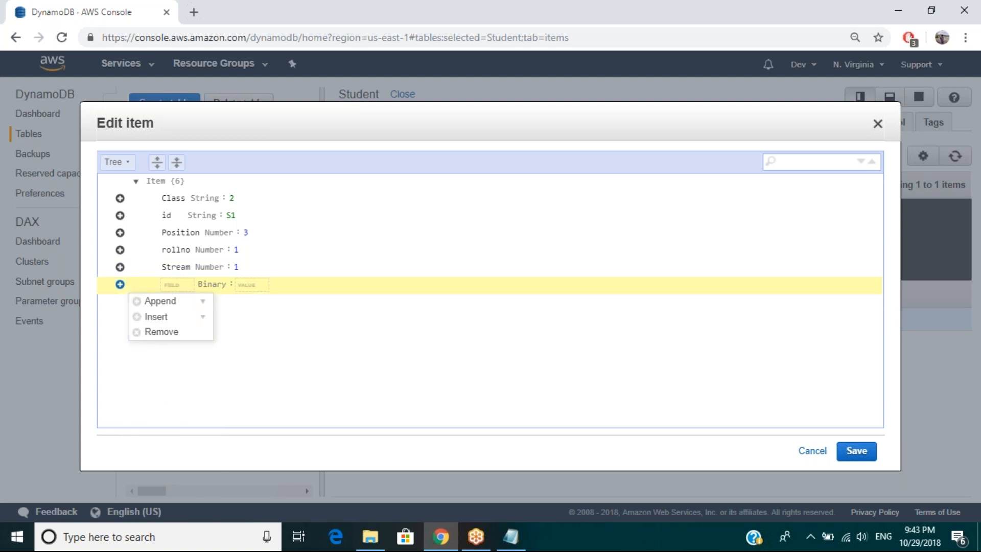
click(162, 332)
Step: Append a String attribute Section with the value C after Stream and save the edited item
click(120, 267)
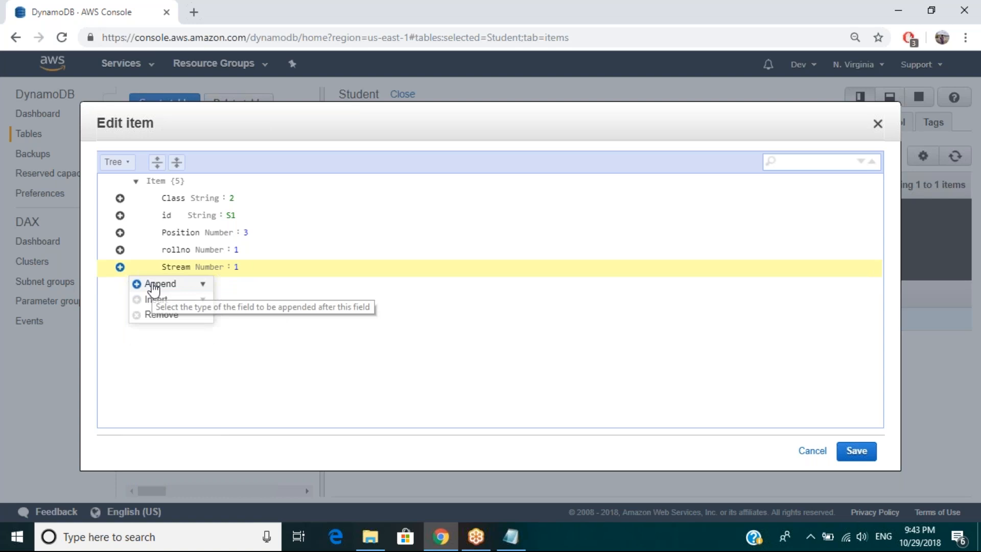
mouse_move(153, 289)
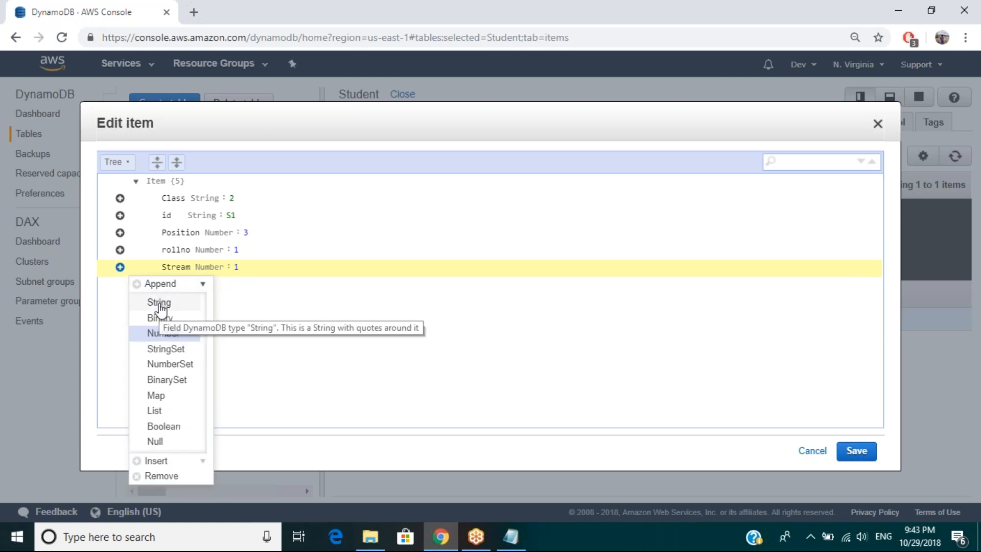
click(159, 304)
text(Section)
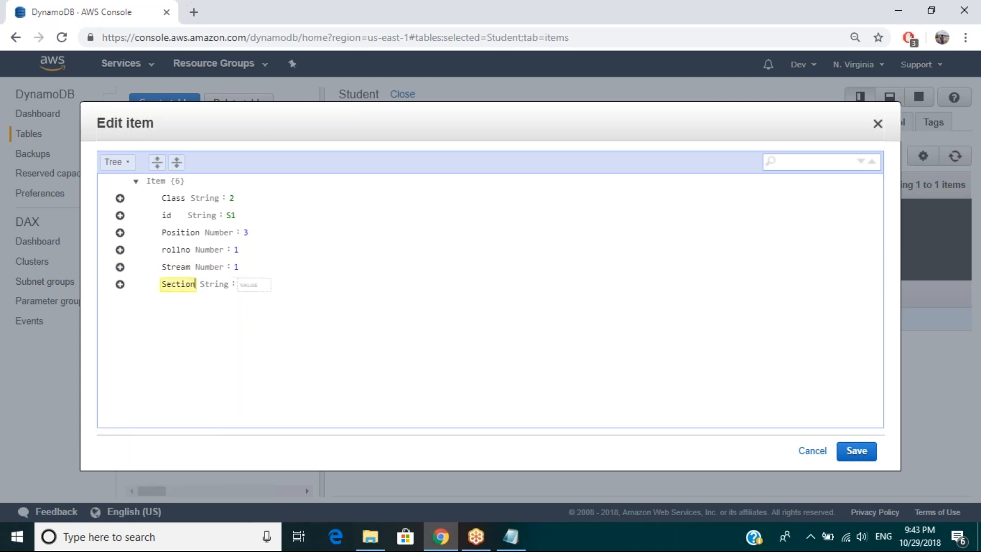
key(Tab)
text(C)
click(322, 344)
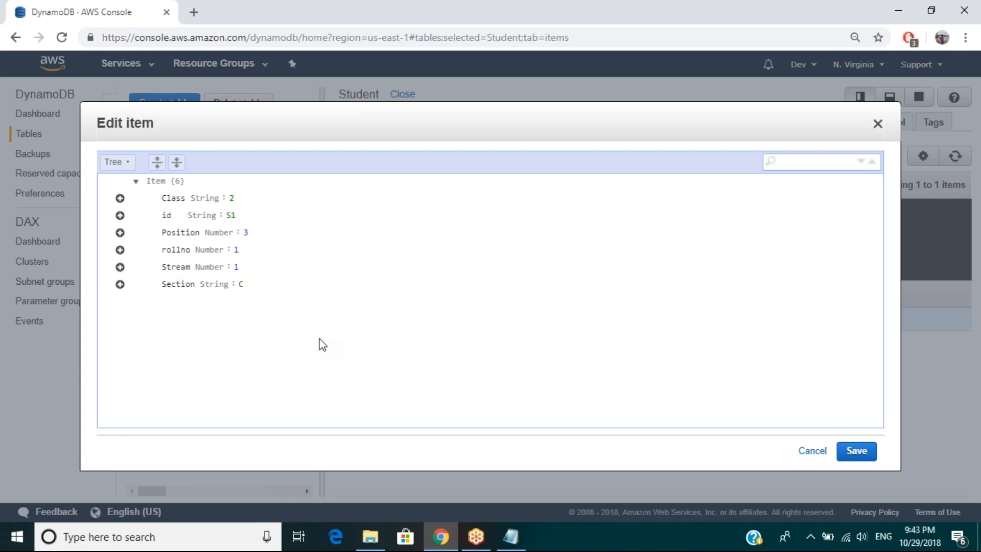
click(864, 450)
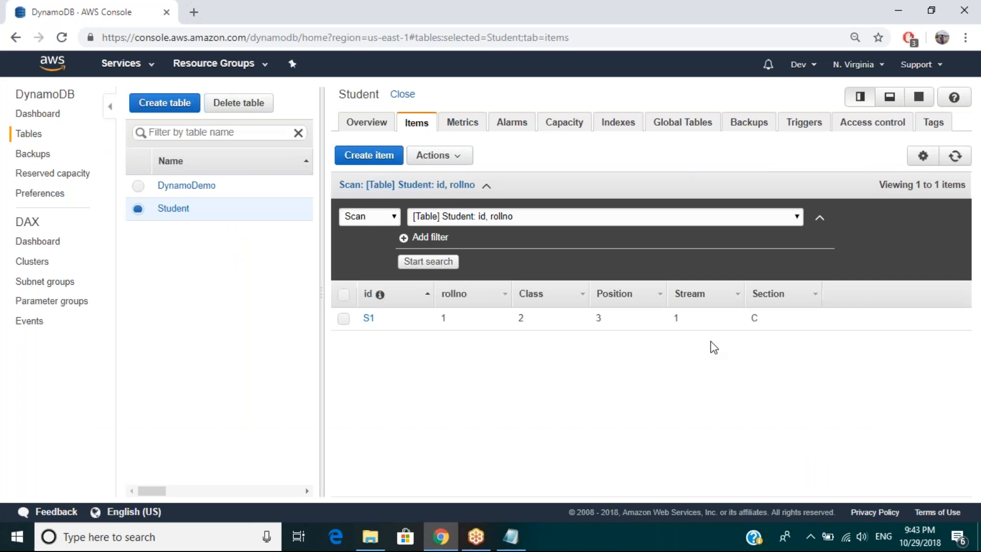
Step: Duplicate the S1 item, giving the copy the id S2 and rollno 2
click(344, 319)
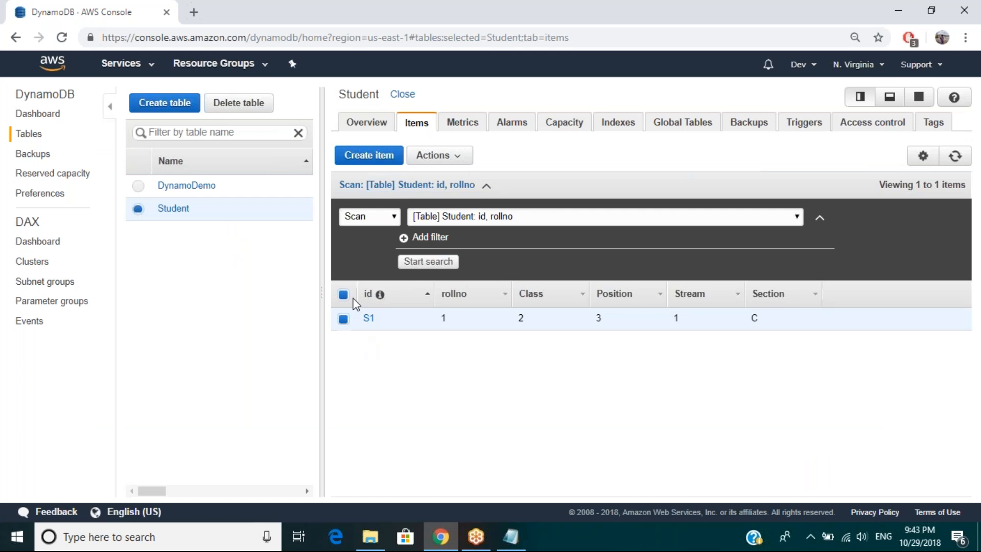
click(449, 153)
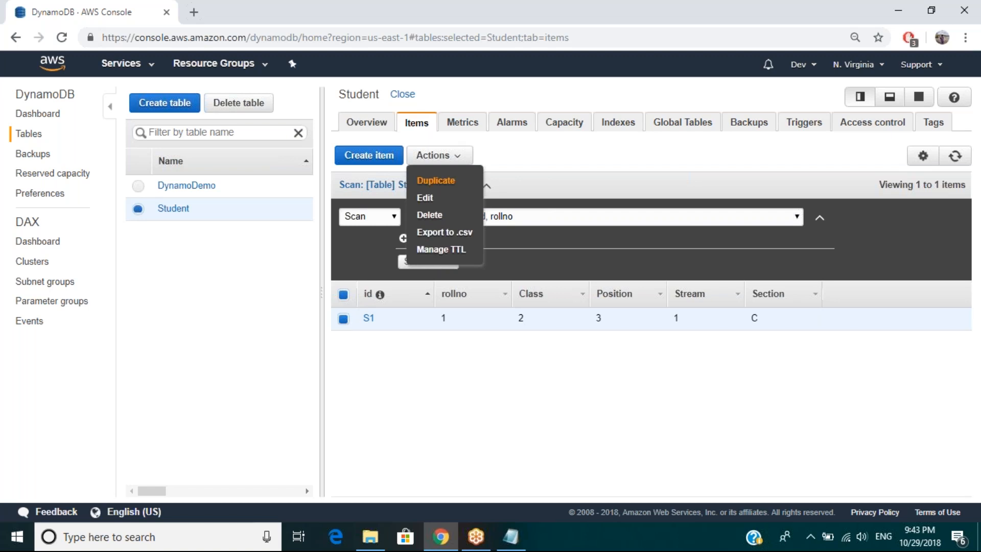
click(435, 180)
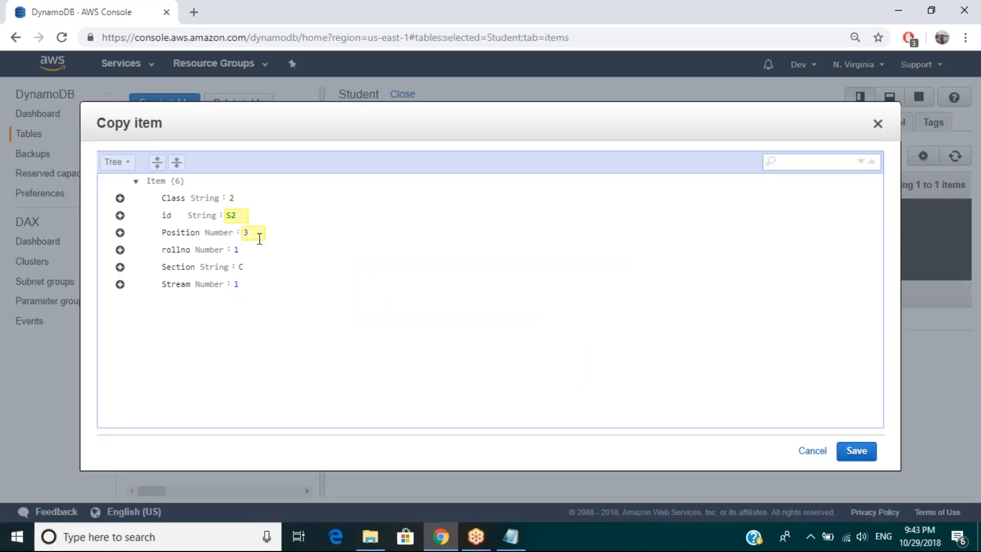
click(245, 250)
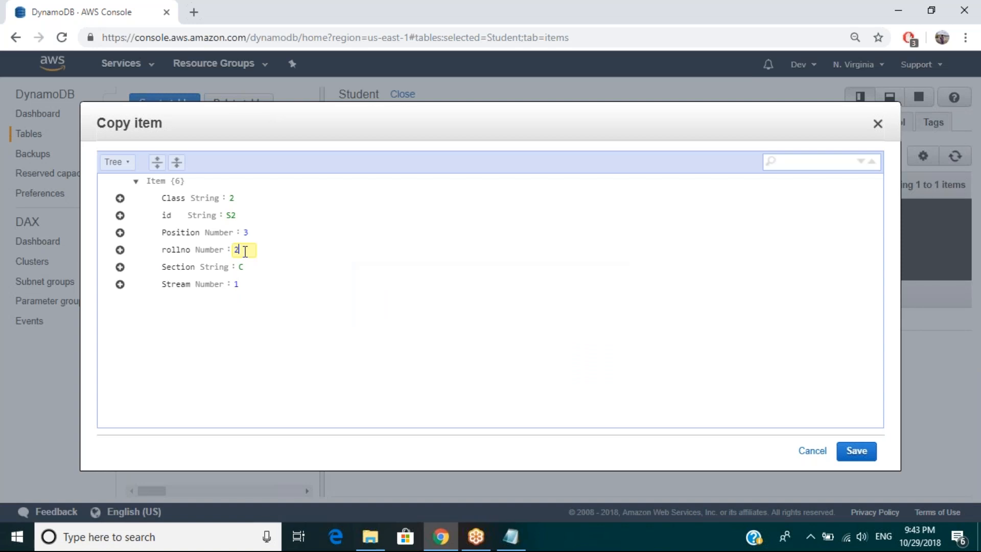
Step: Set the copy's Section to B and its Stream to 12, and save the new item
click(247, 267)
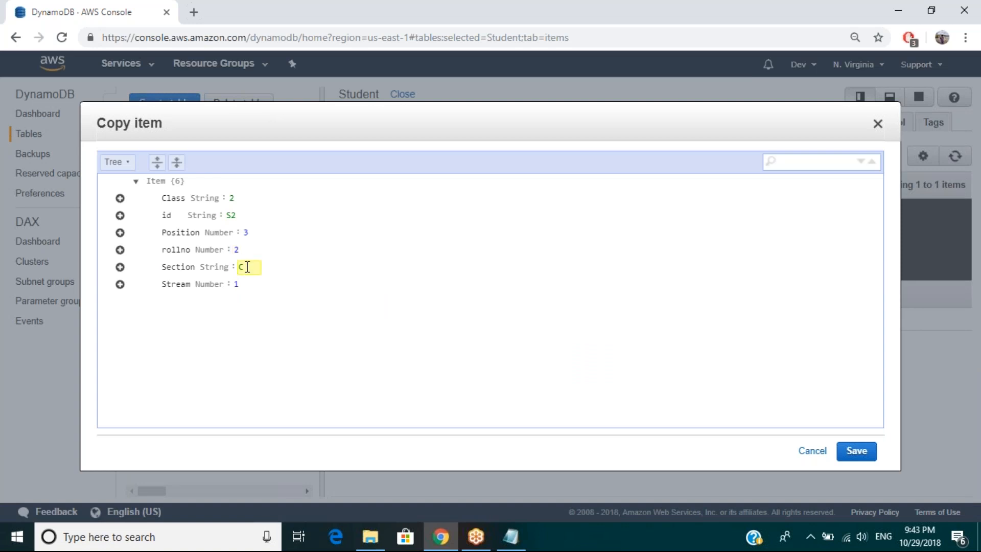
key(BackSpace)
text(B)
click(247, 283)
text(w)
key(BackSpace)
text(2)
click(857, 451)
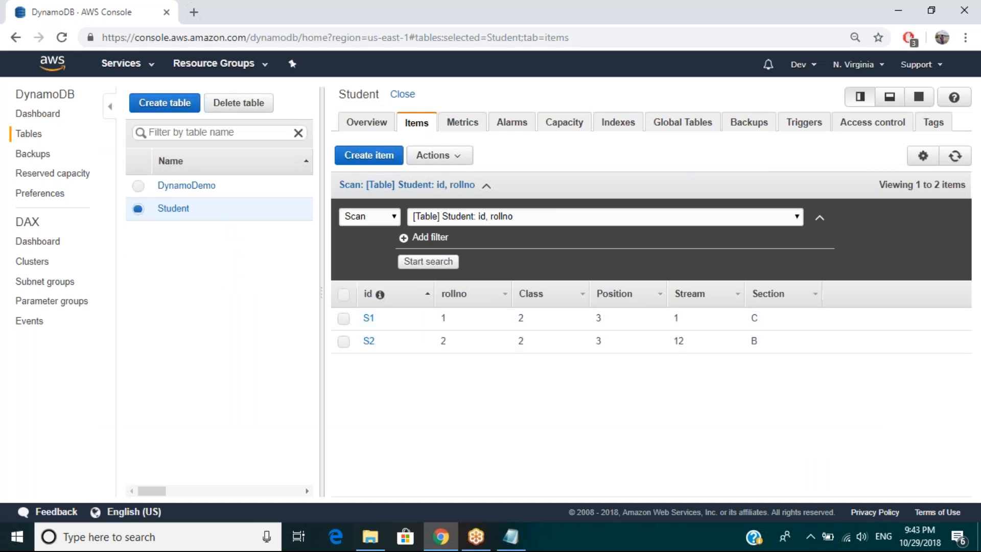
Step: Compare the available item actions with nothing selected and with both S1 and S2 selected, leaving only S1 selected
click(435, 155)
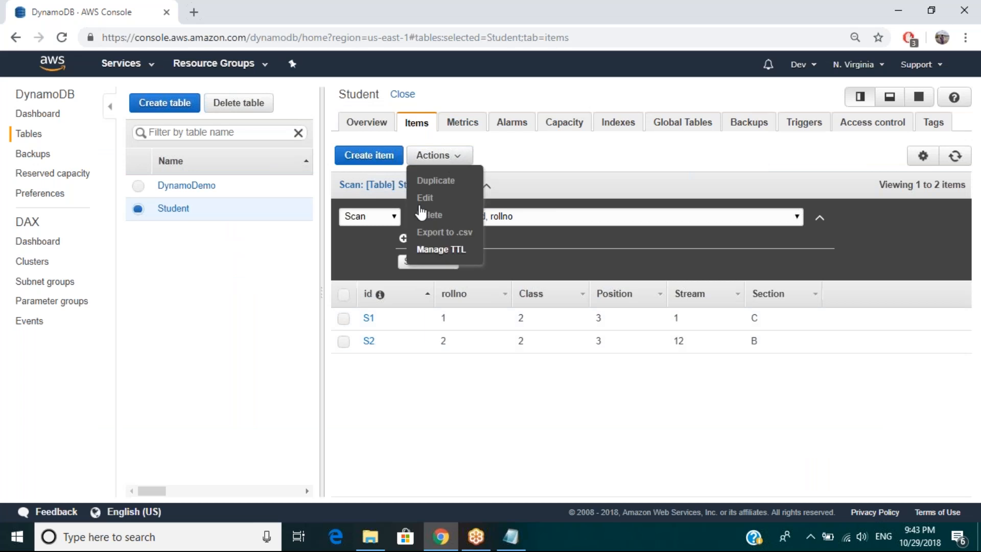
click(343, 318)
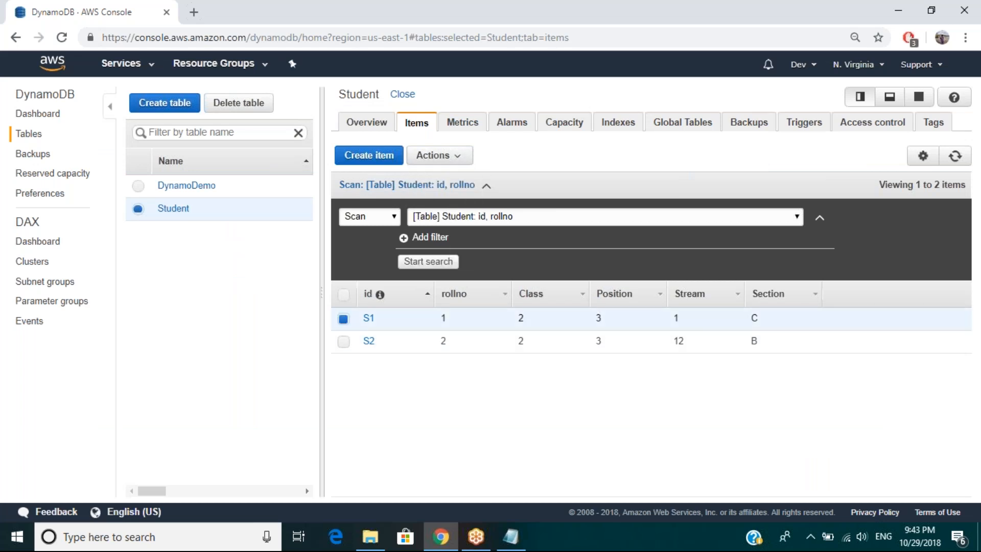
click(344, 341)
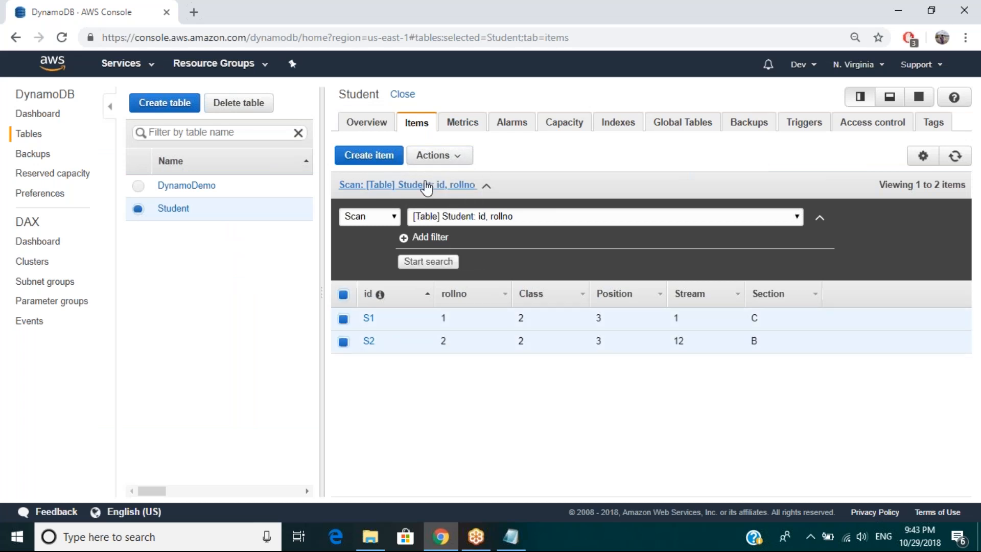
click(435, 154)
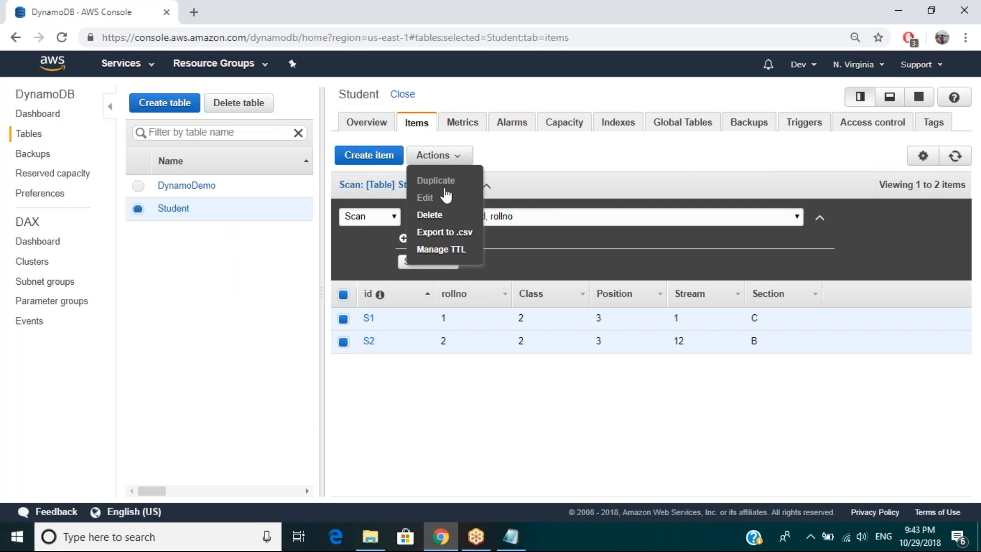
click(344, 341)
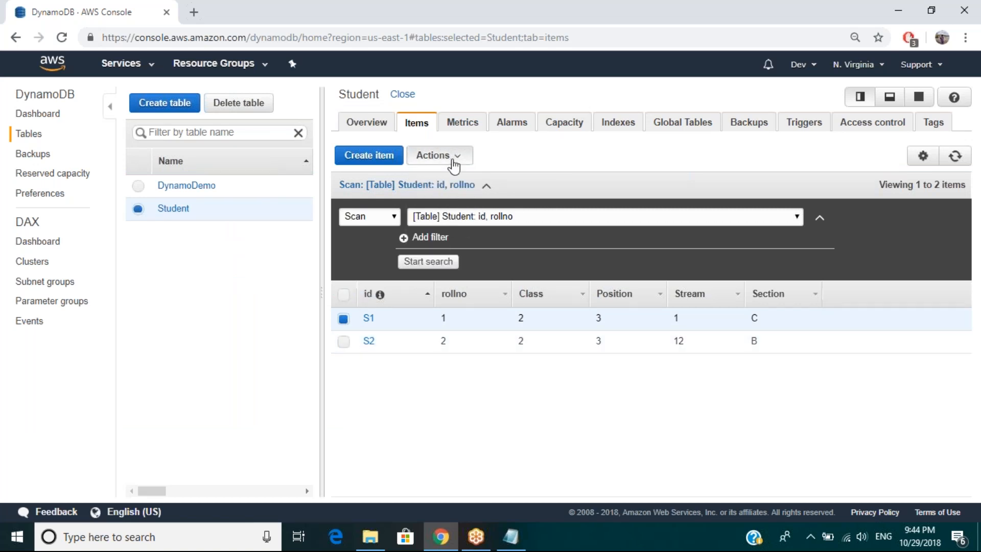
Step: Duplicate the selected S1 item with rollno 3 and id S3, and save the copy
click(453, 159)
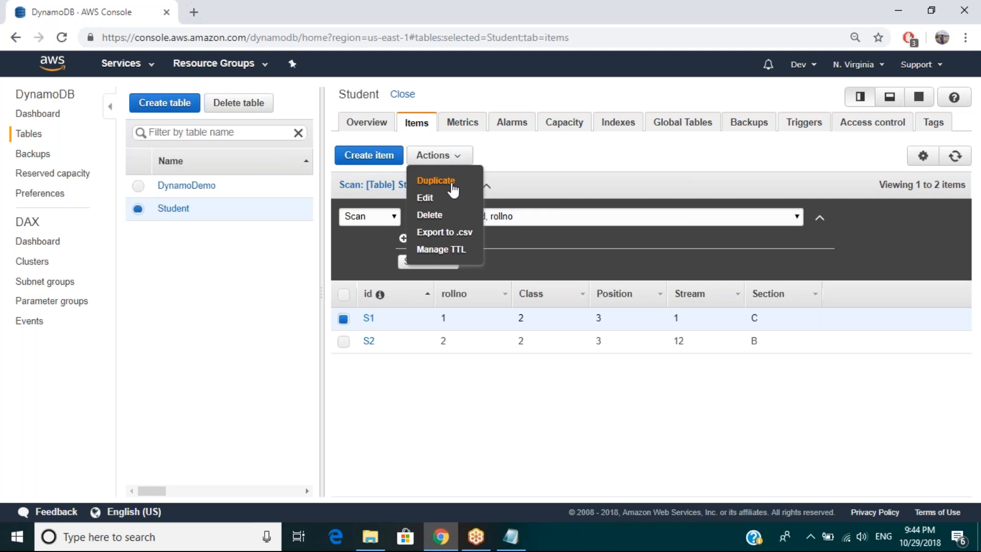
click(454, 190)
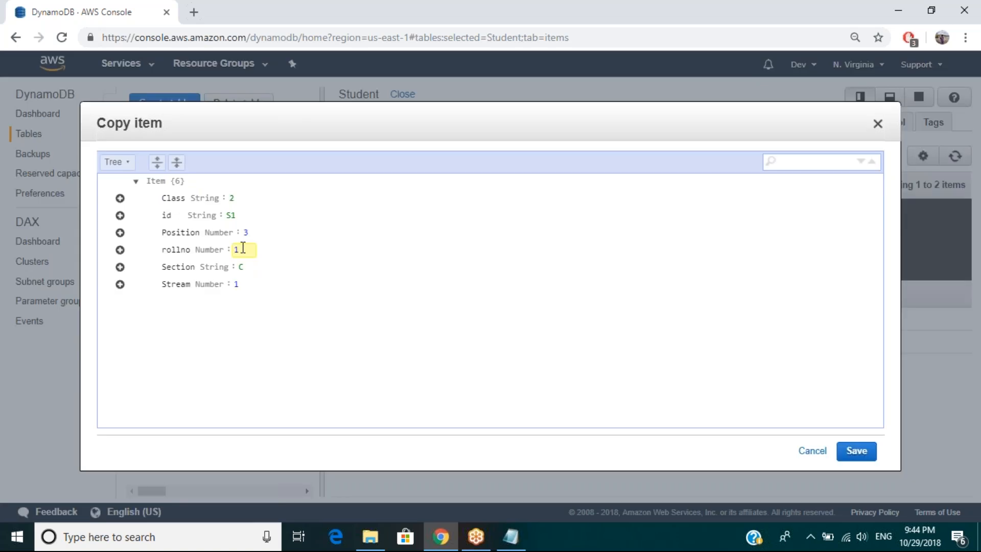
key(BackSpace)
text(3)
click(236, 216)
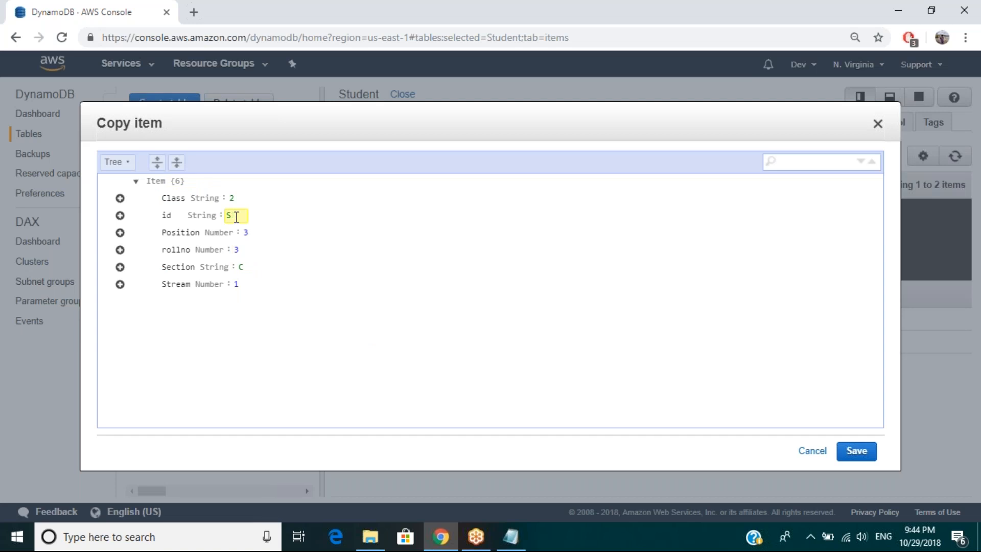
text(3)
click(856, 450)
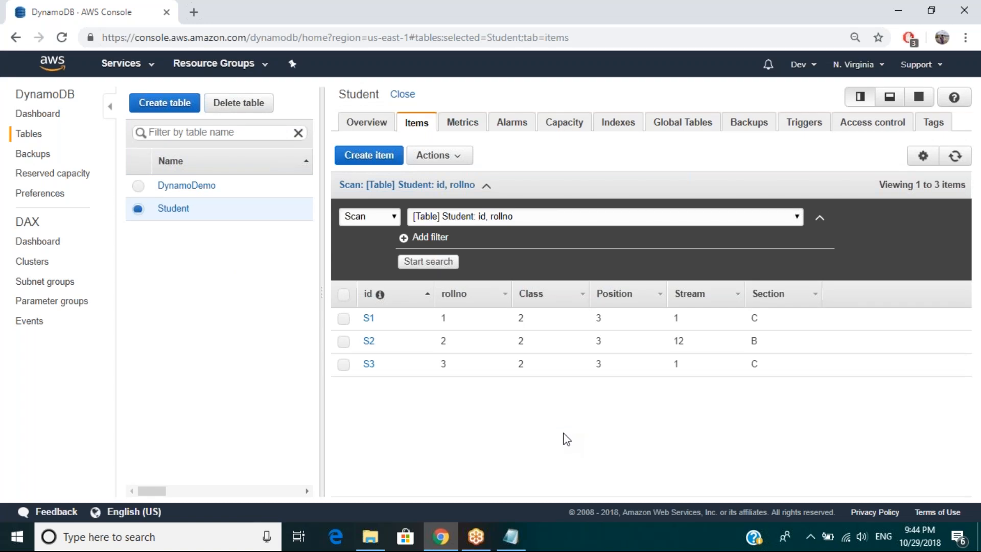
Step: Try to edit the S3 item's keys to id S4 and rollno 1 and save it
click(344, 364)
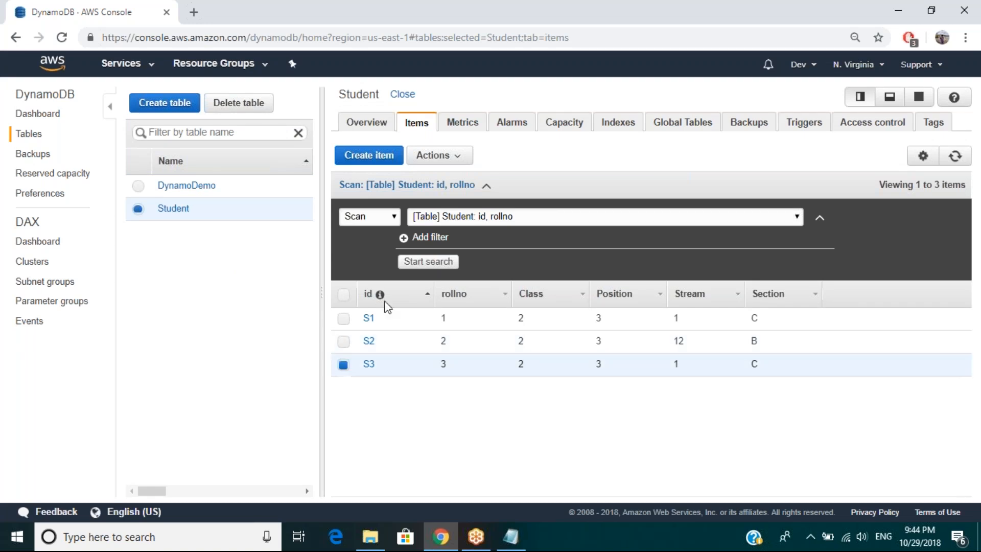
click(438, 155)
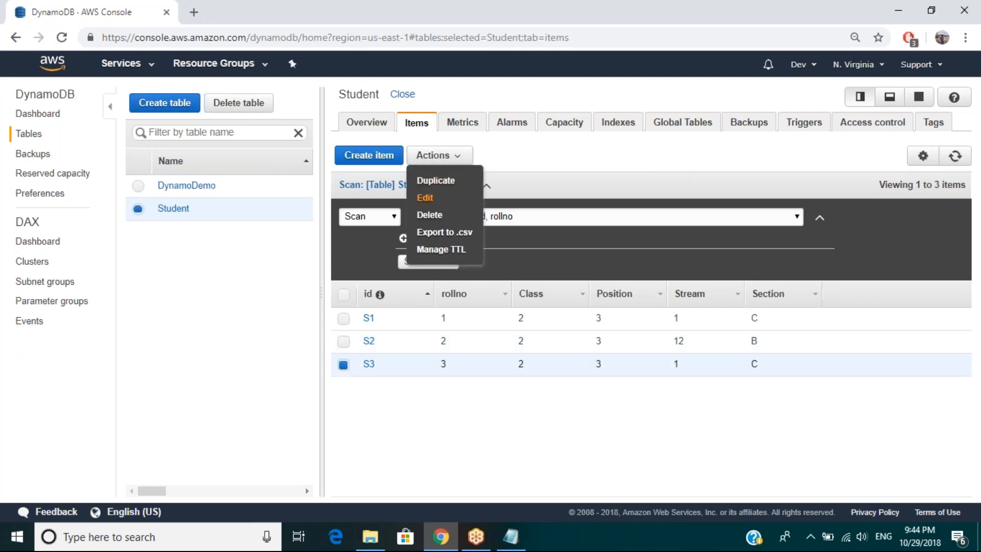
click(424, 198)
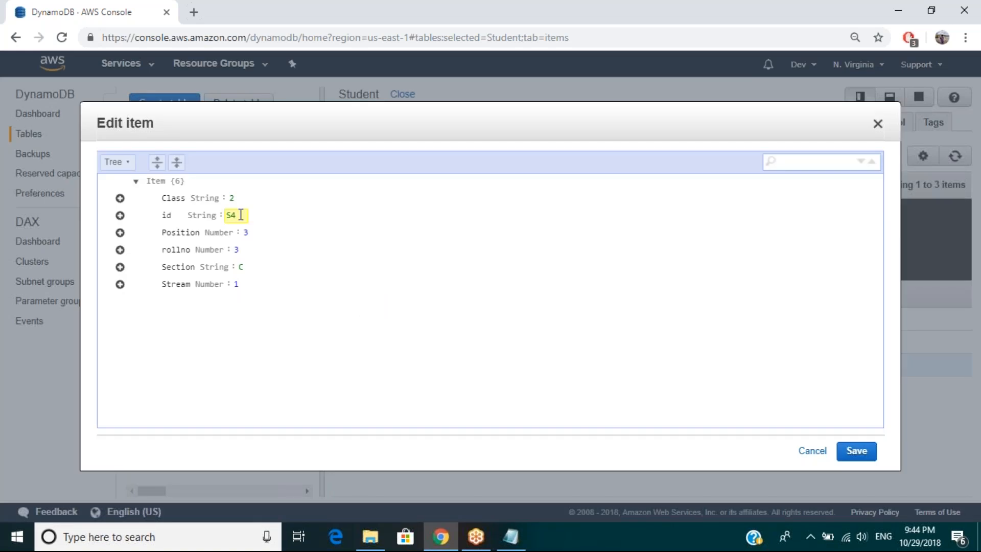
click(241, 214)
click(246, 251)
key(BackSpace)
text(1)
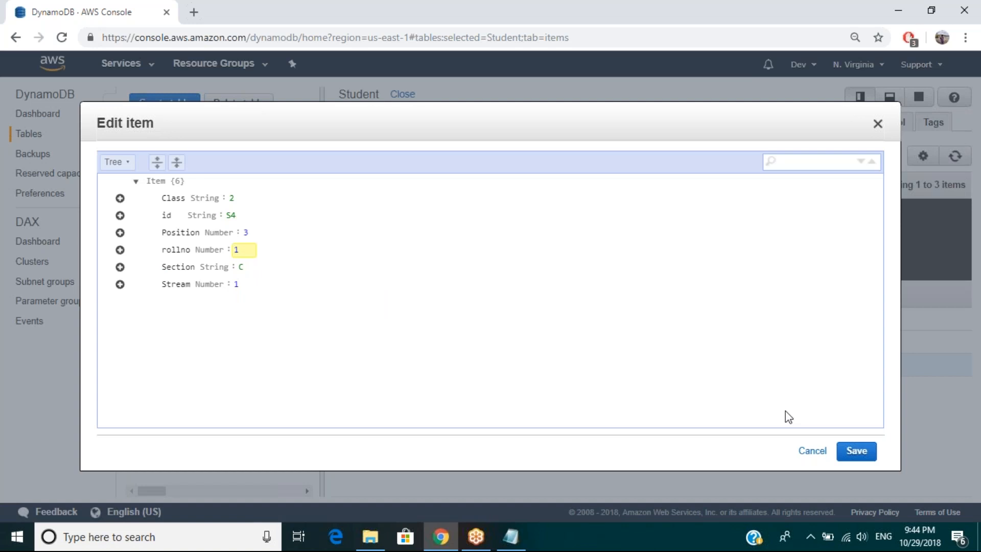
click(861, 454)
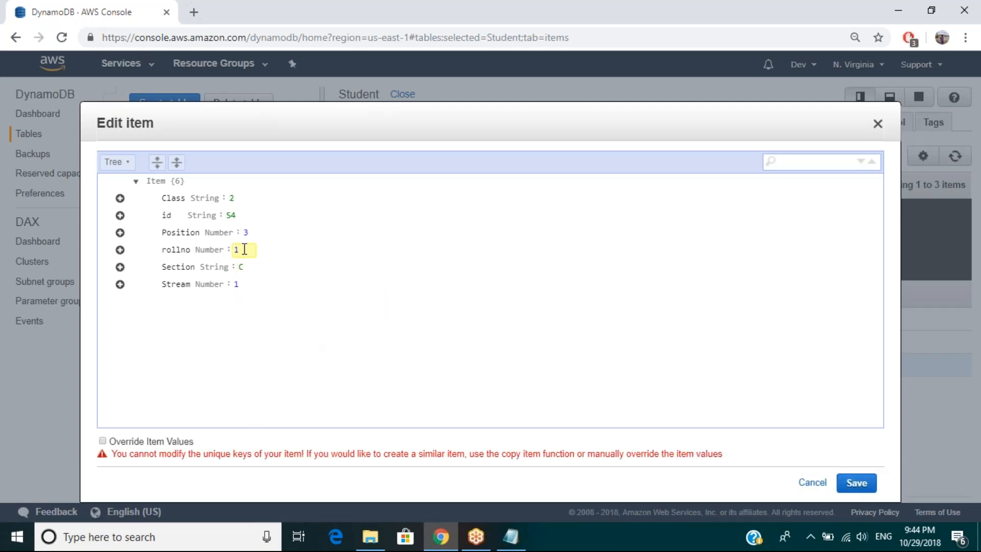
Step: Try to save the edited S3 item with rollno 5 and id S5, and cancel the edit
key(BackSpace)
text(4)
key(BackSpace)
text(5)
click(239, 216)
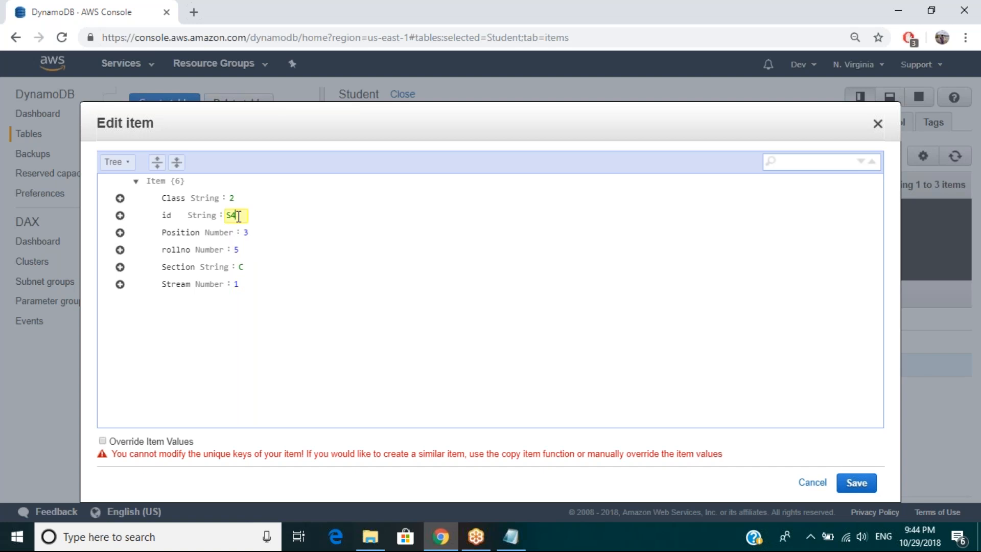
key(BackSpace)
text(5)
click(850, 485)
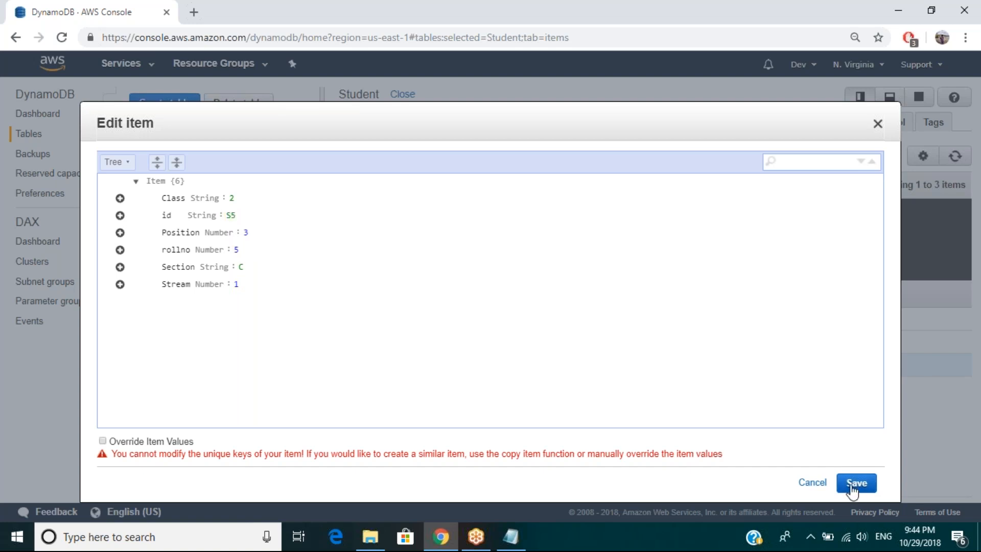
click(813, 483)
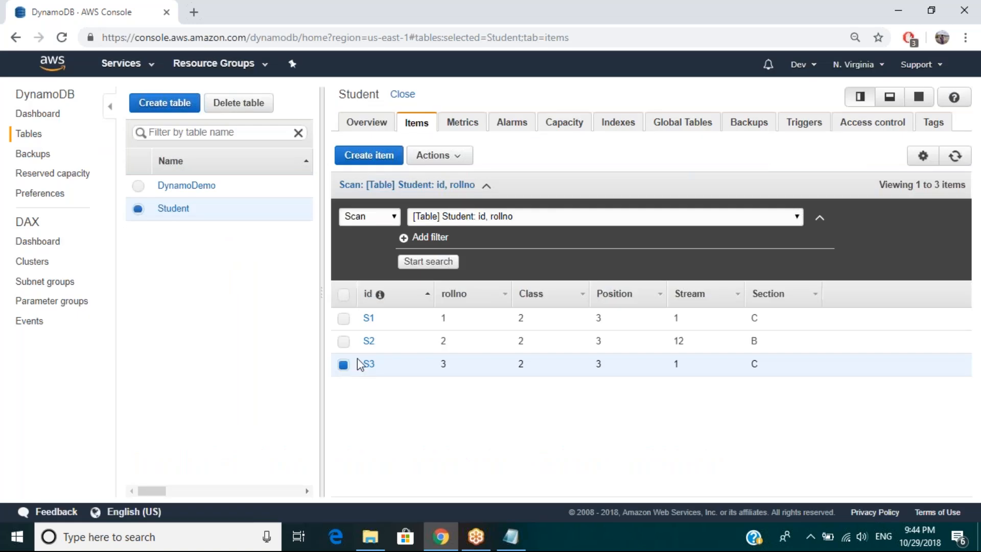
Step: Duplicate the selected S3 item with rollno 4 and id S4, and save the copy
click(457, 157)
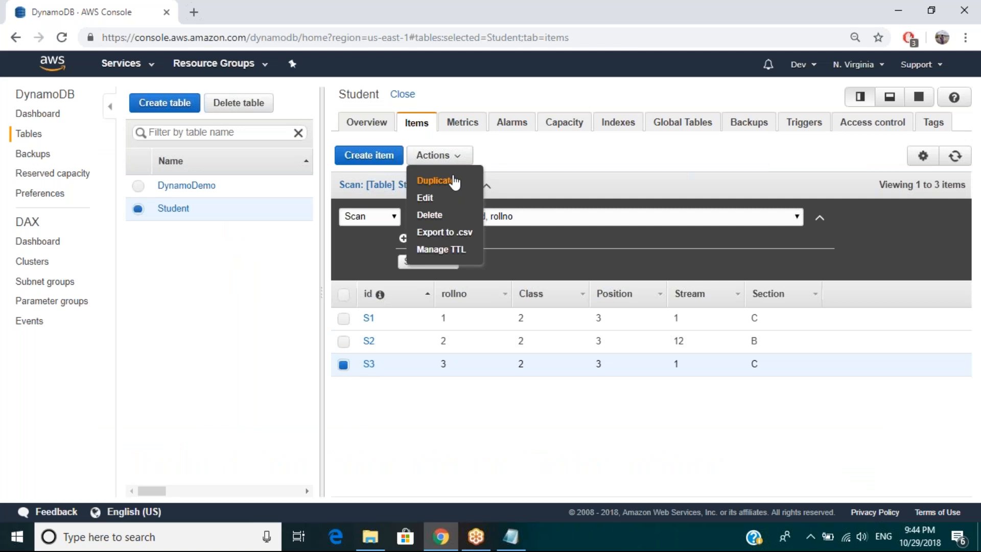
click(455, 182)
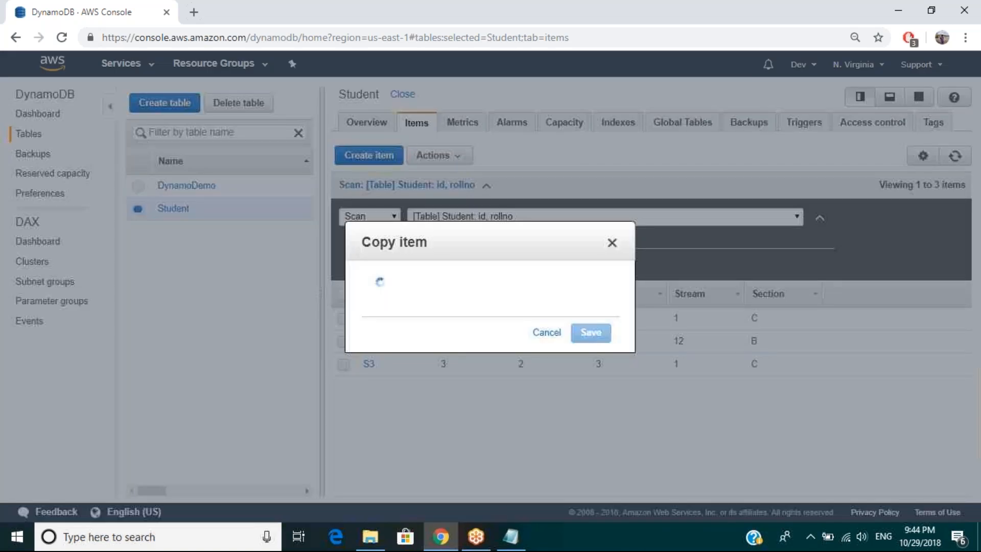
click(245, 251)
key(BackSpace)
text(4)
click(236, 216)
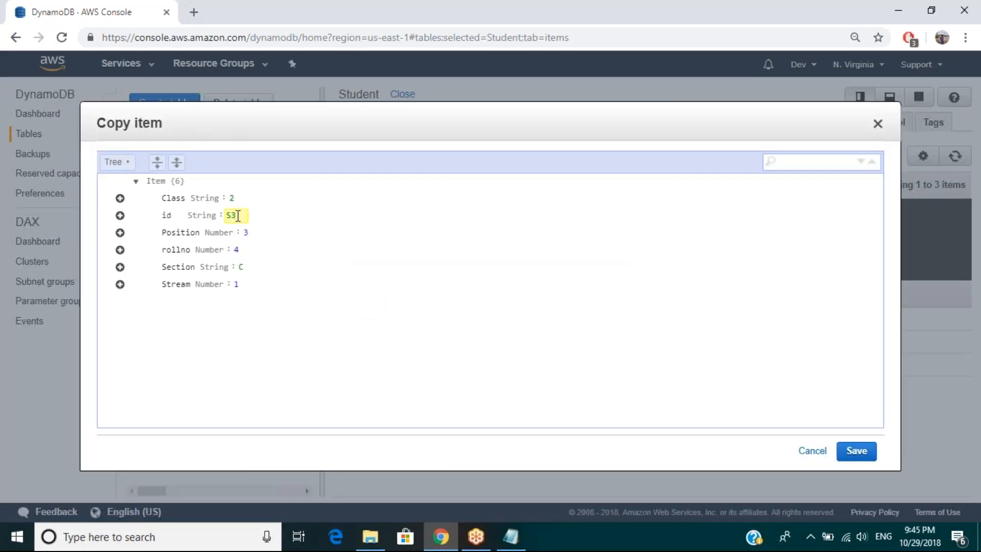
key(BackSpace)
text(4)
click(338, 400)
click(856, 451)
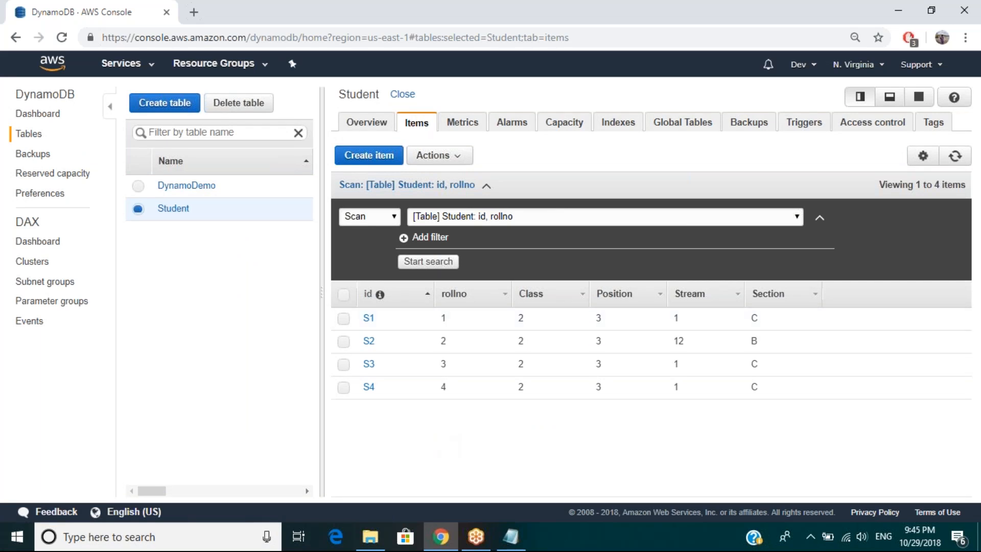
Step: Switch to Notepad, add "select * from all_tables;" and "select date from dual;" on separate lines below the RDS note, and highlight both queries
click(392, 219)
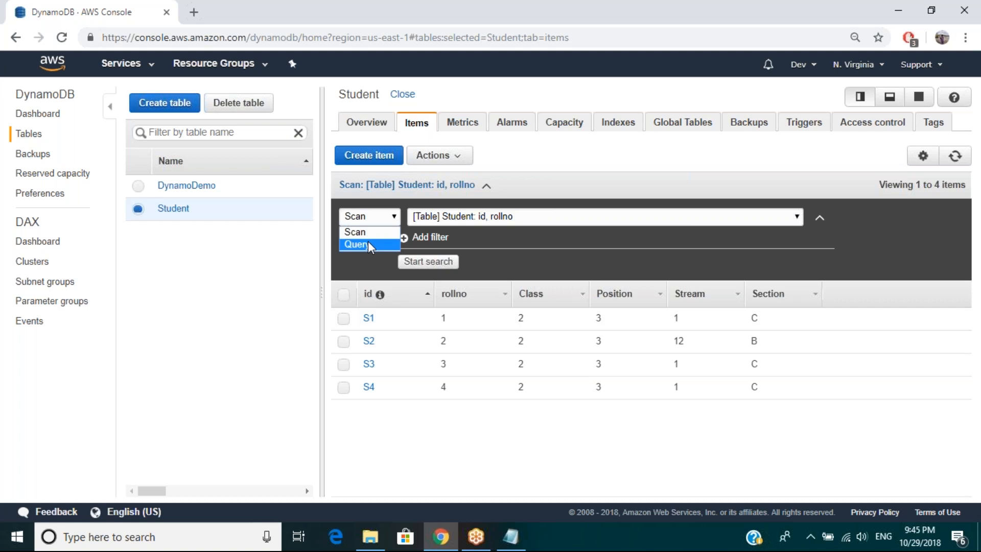
click(514, 535)
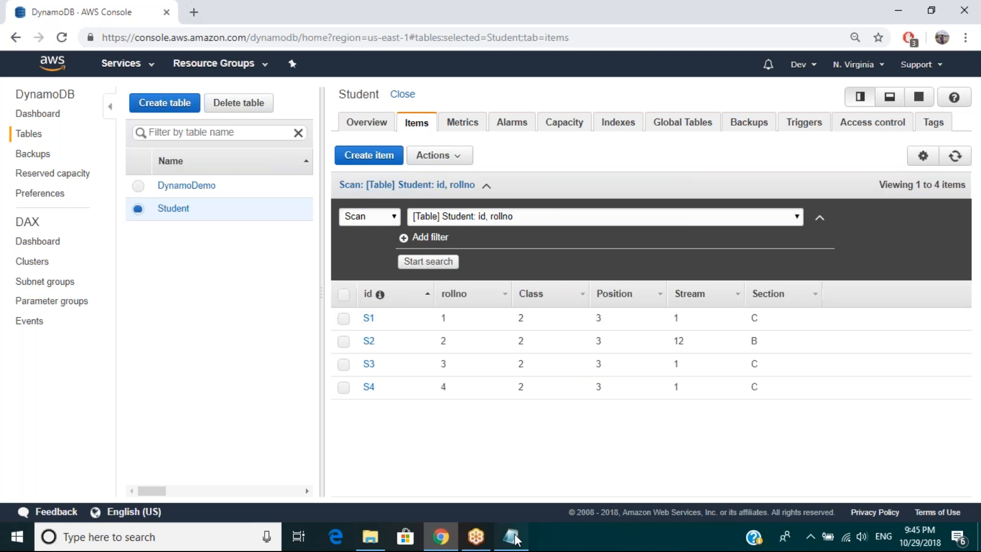
click(514, 534)
text(s)
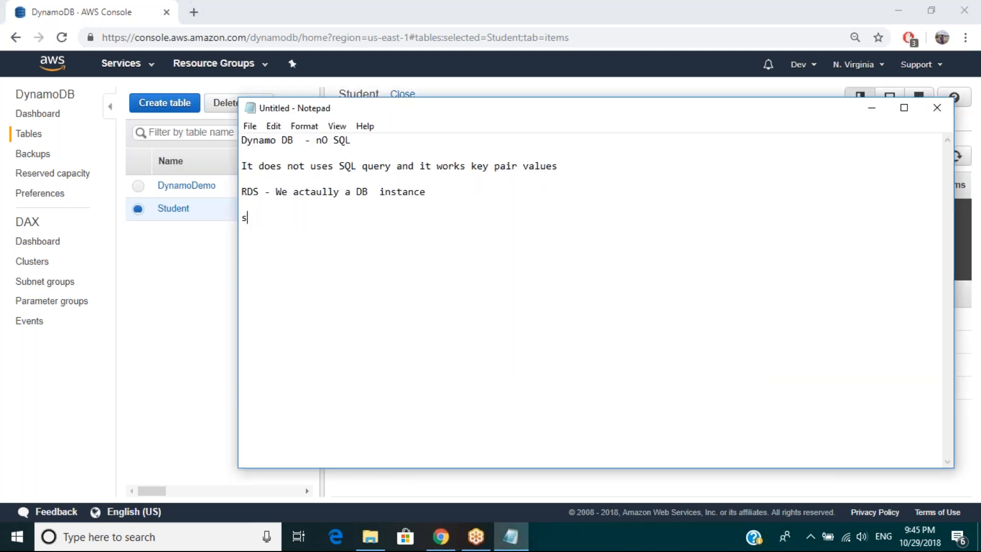
text(elect * from all_tables; sele)
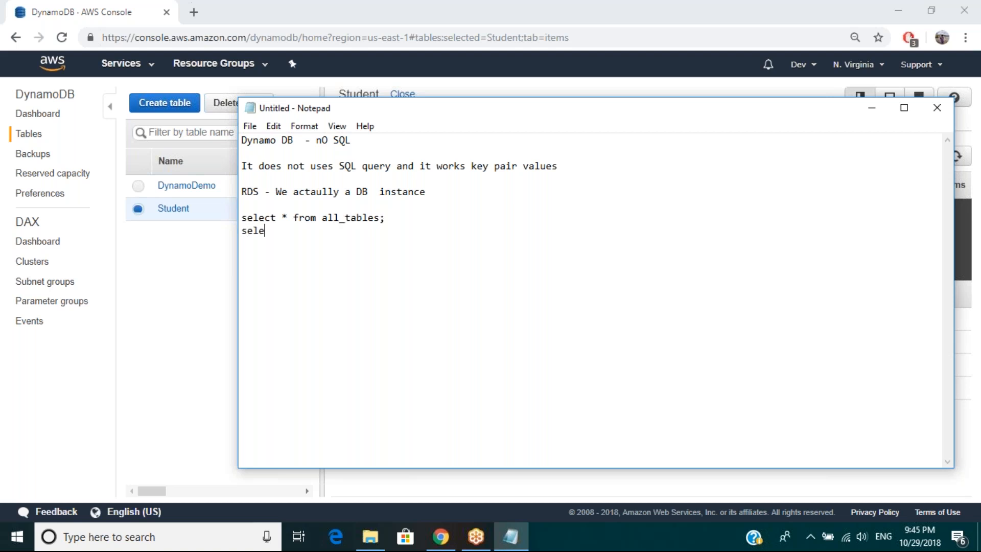
text(ct date from dual;)
drag(379, 235, 241, 219)
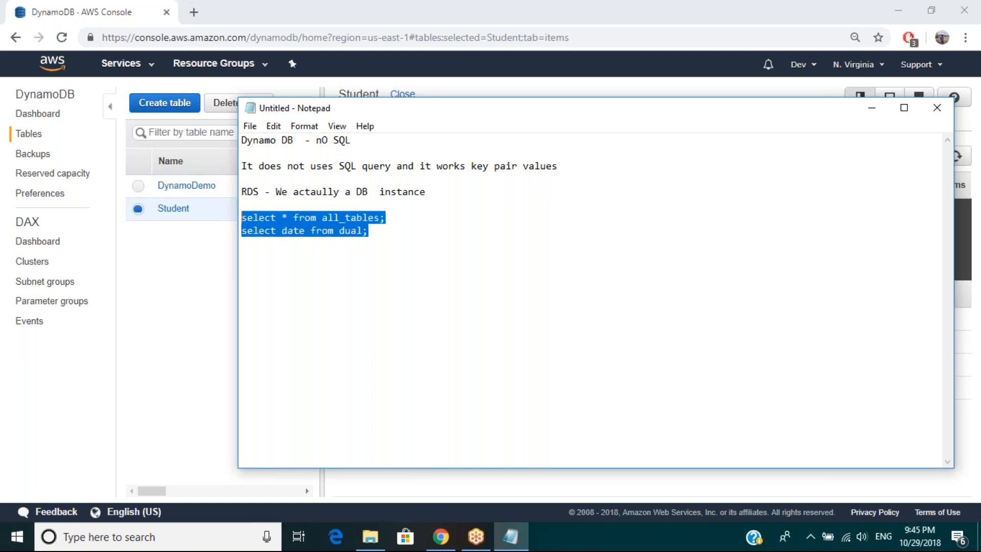
Step: Return to the DynamoDB console, switch the Student search to Query to view its key conditions, and restore it to Scan
click(186, 284)
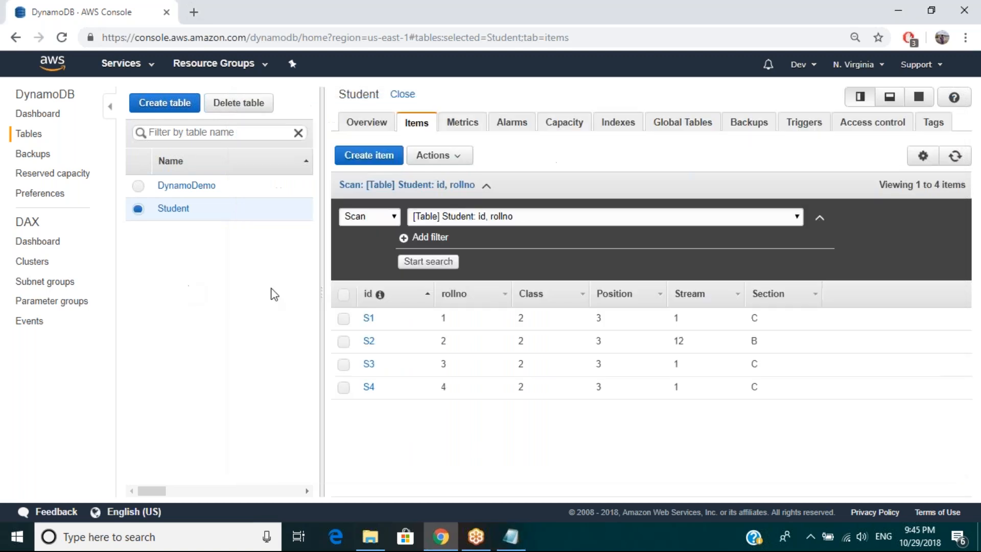
click(400, 214)
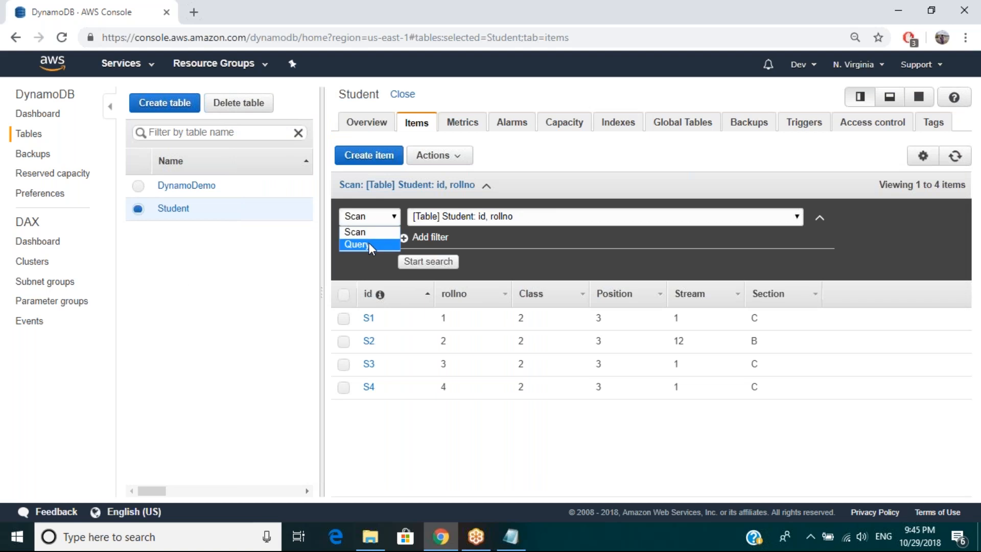
click(369, 244)
click(369, 243)
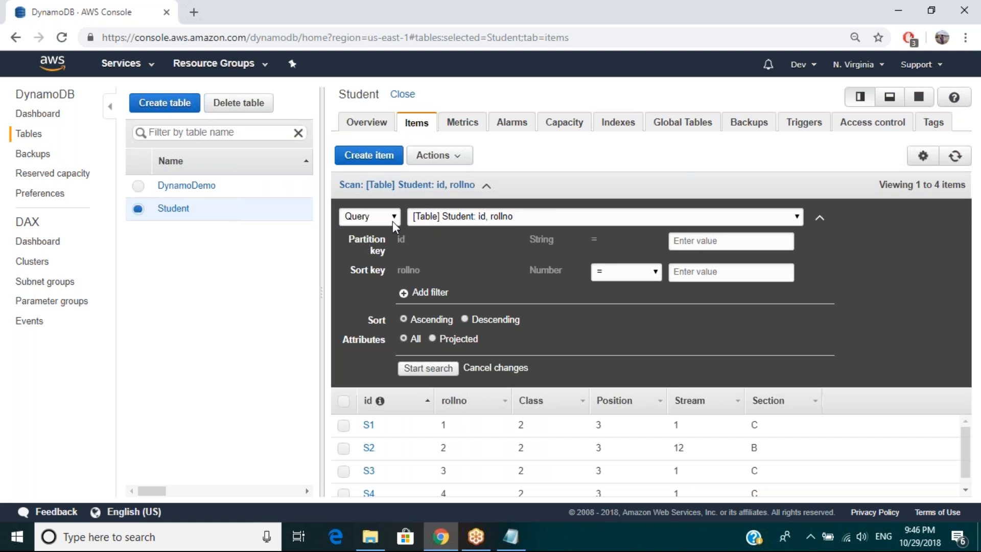
click(394, 220)
click(382, 234)
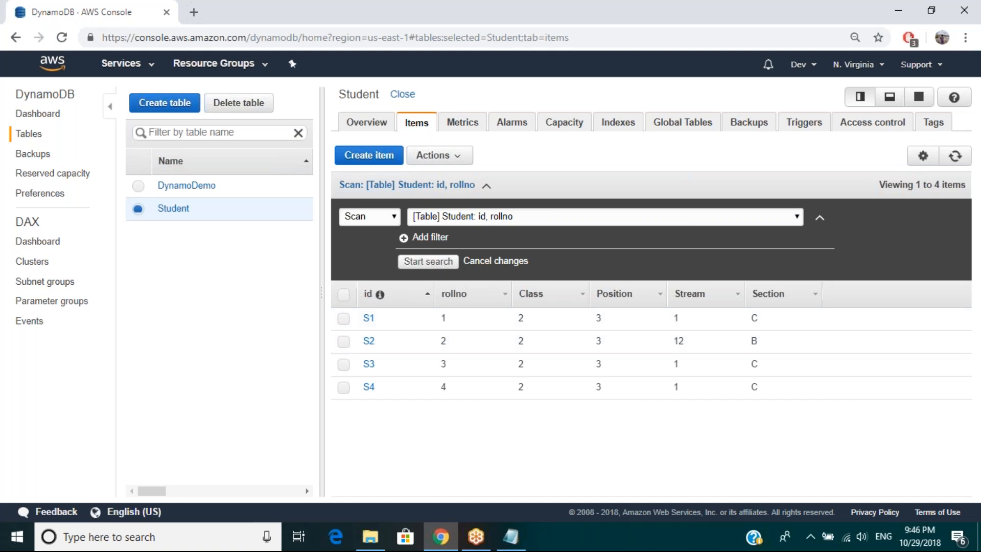
Step: Scan the Student table with a filter where the String attribute id equals "s4"
click(439, 217)
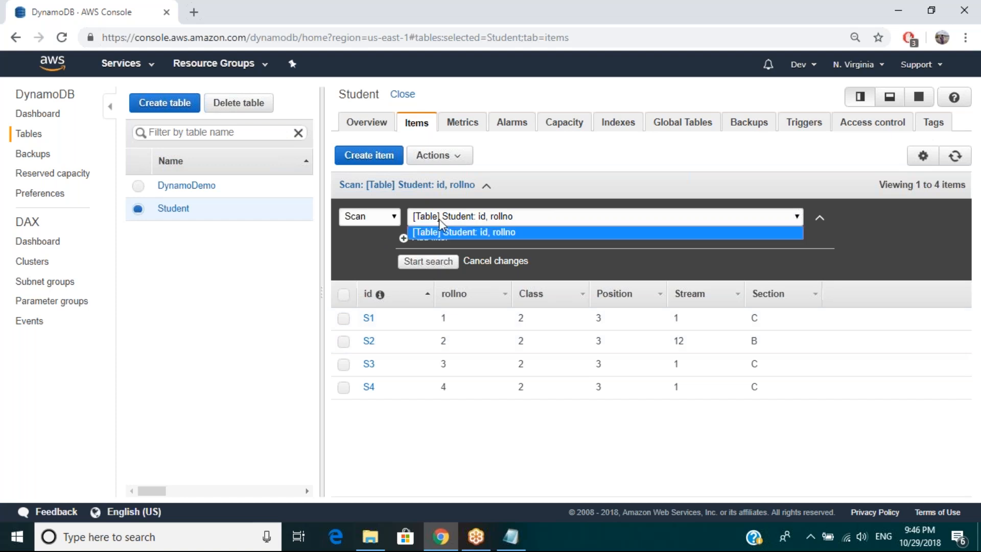
click(506, 230)
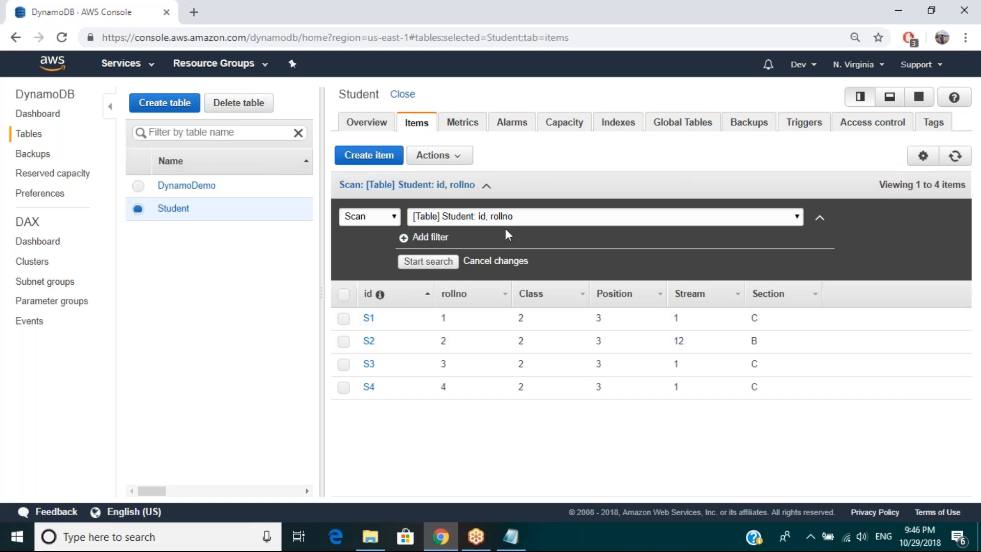
click(410, 243)
text(id)
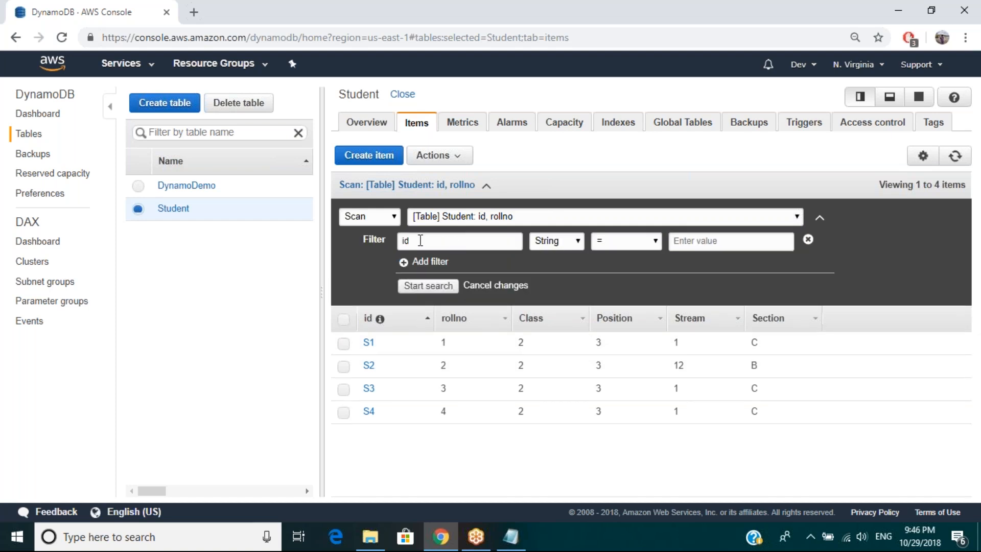
click(652, 242)
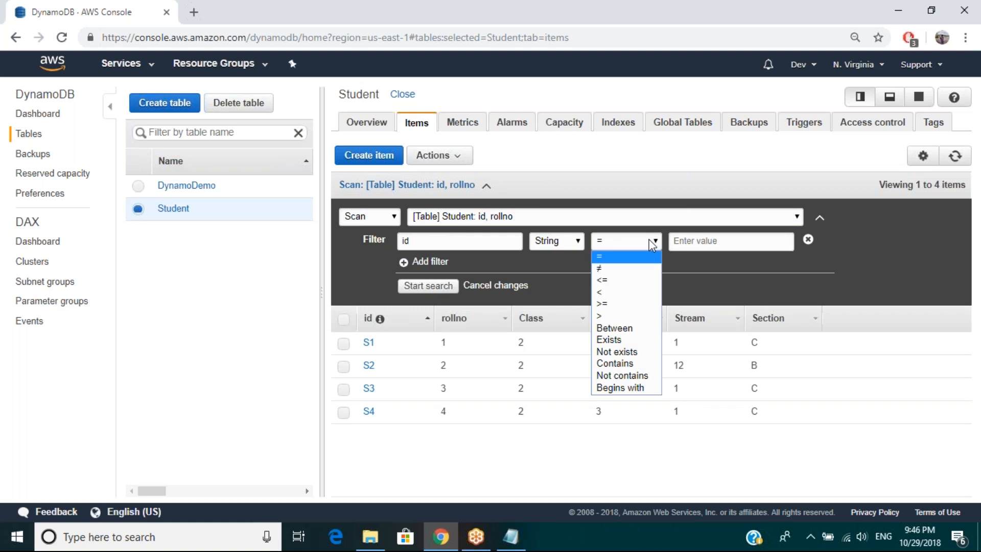
click(633, 257)
click(683, 241)
text(s4)
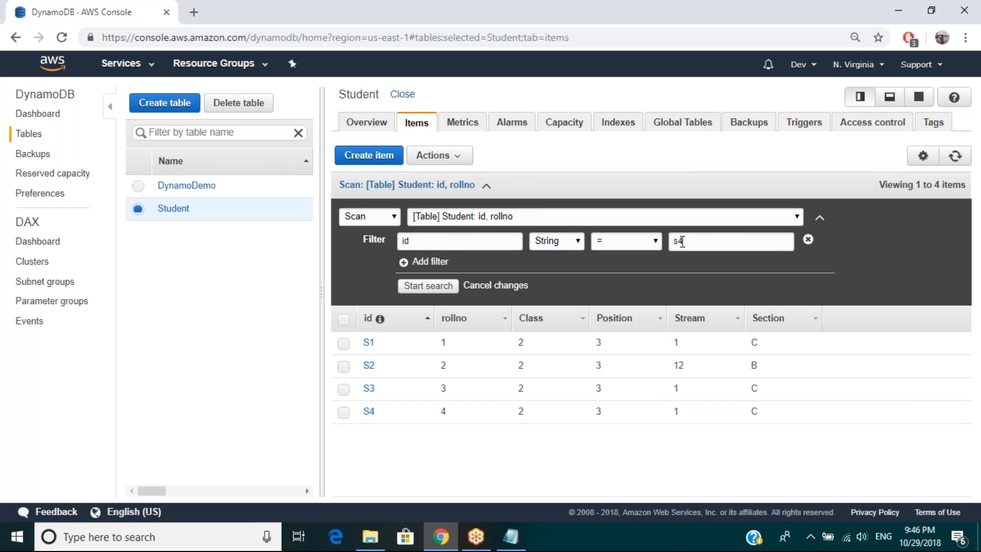
click(420, 287)
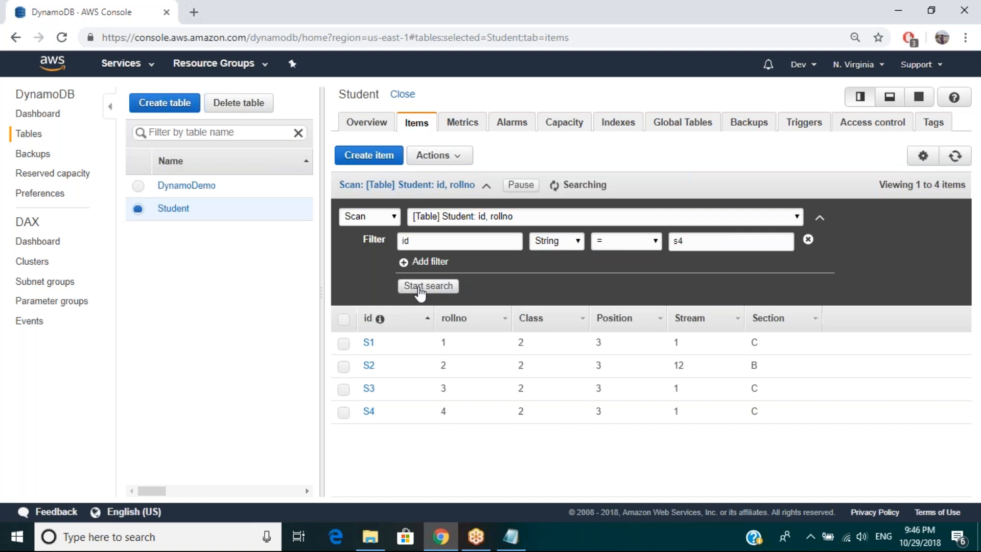
Step: Change the scan filter to the attribute Section equal to "c" and run the search
click(426, 241)
key(BackSpace)
key(BackSpace)
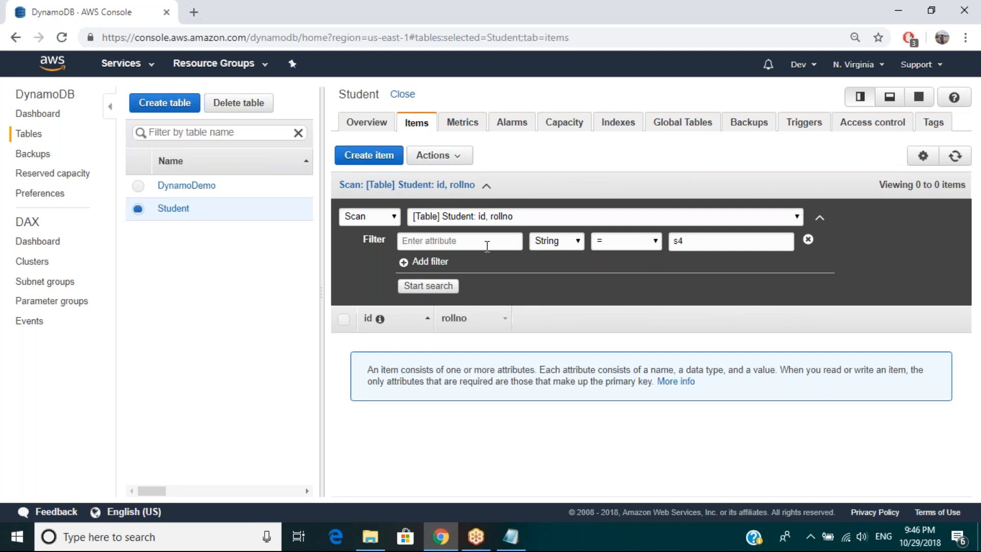
text(Section)
click(682, 242)
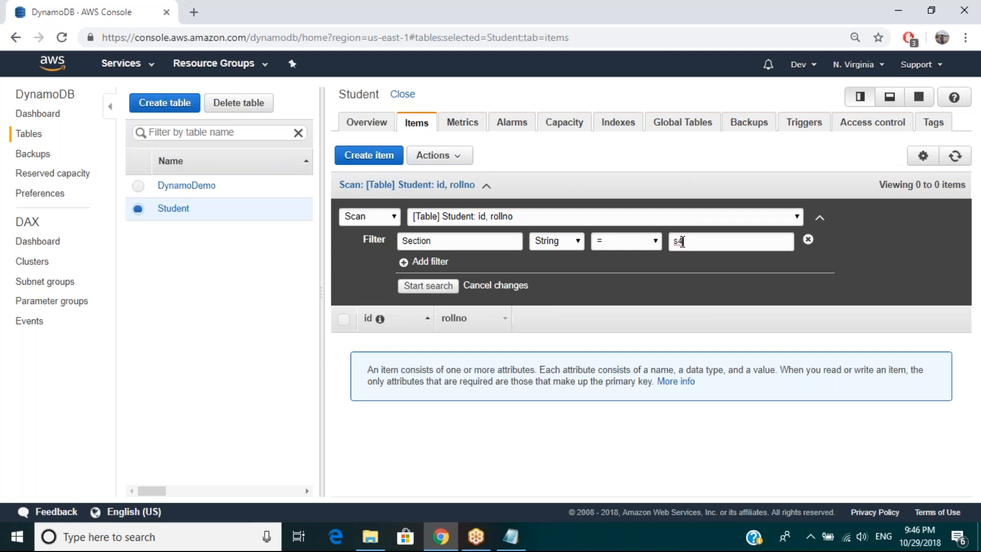
double_click(682, 242)
text(c)
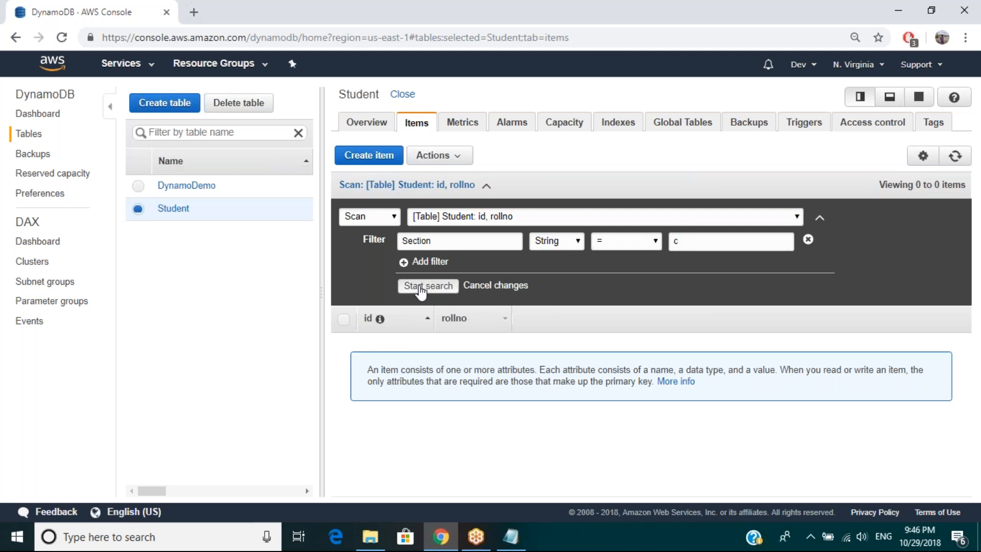
click(420, 287)
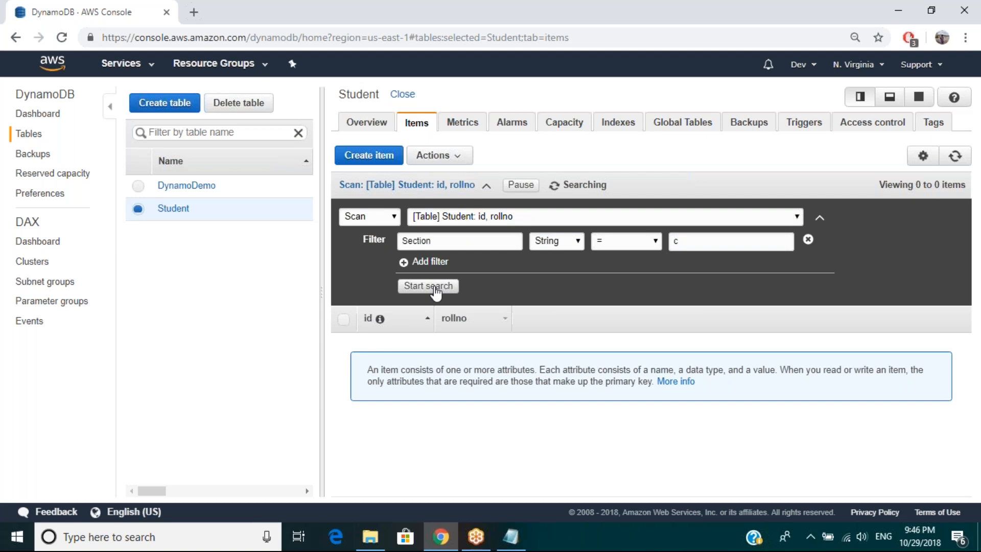
Step: Change the scan filter to id equal to "S1" and run the search
click(685, 243)
double_click(444, 246)
text(id)
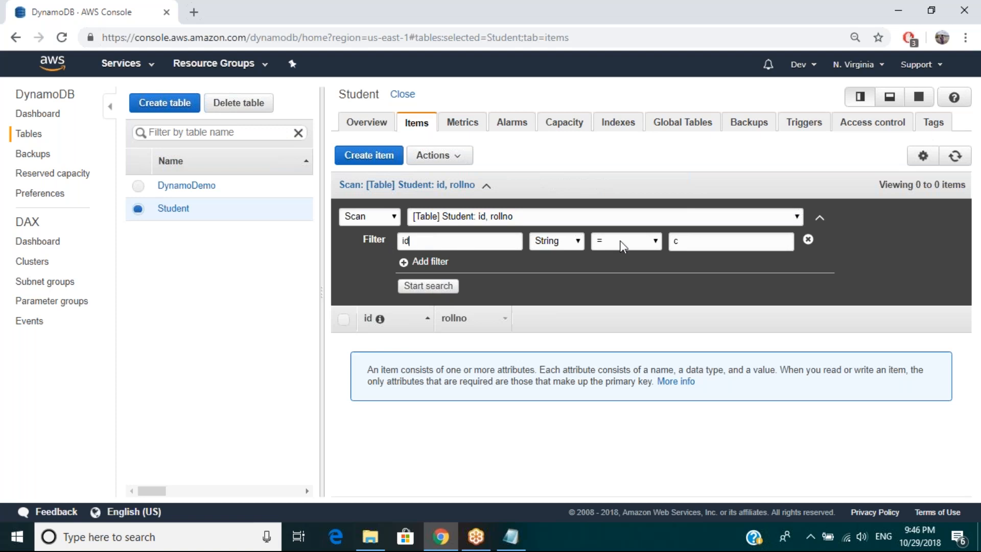
click(685, 240)
key(BackSpace)
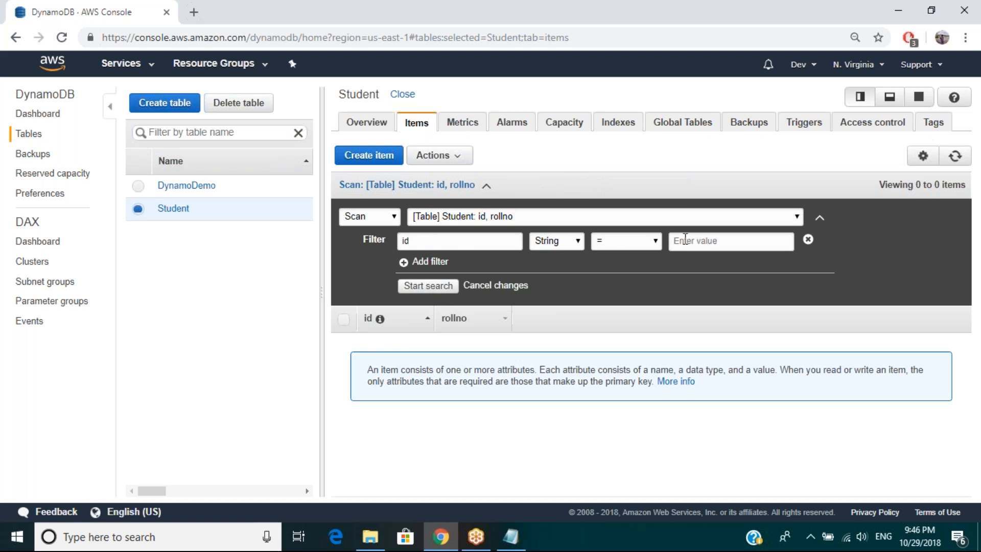
text(S1)
click(425, 289)
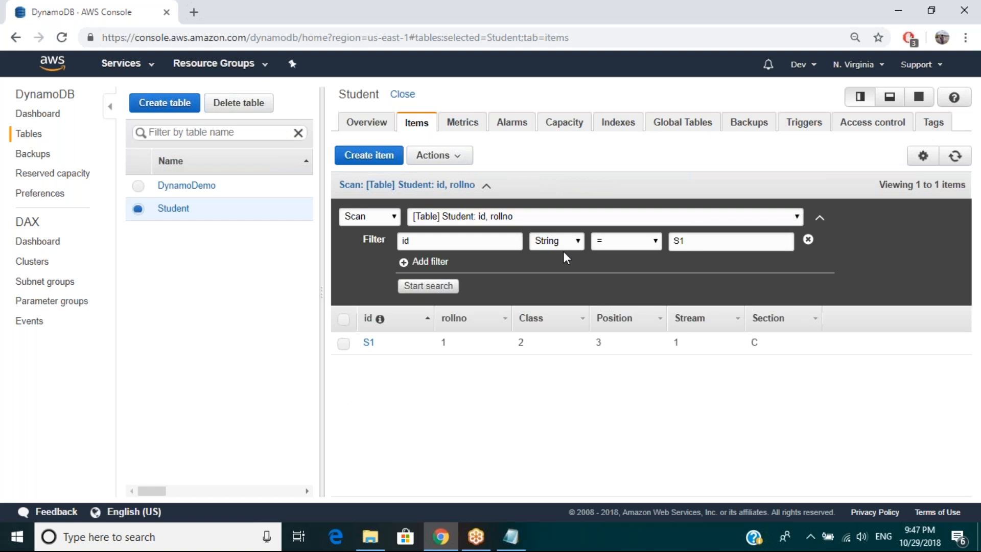
Step: Set the id filter value to "S4" and run the scan again
click(693, 243)
key(BackSpace)
text(4)
click(407, 286)
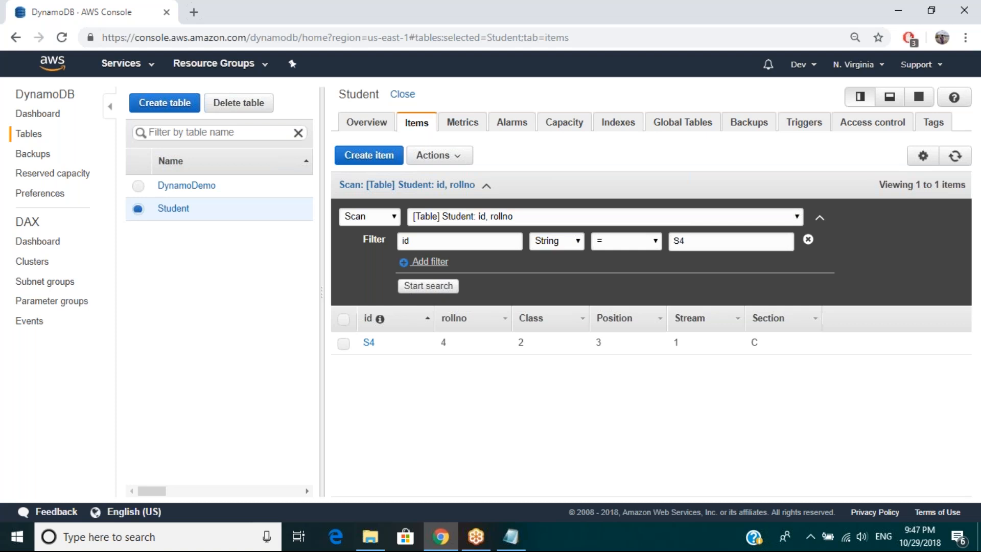
Step: Add a second scan filter where the String attribute rollno equals "1", and run the search
click(430, 261)
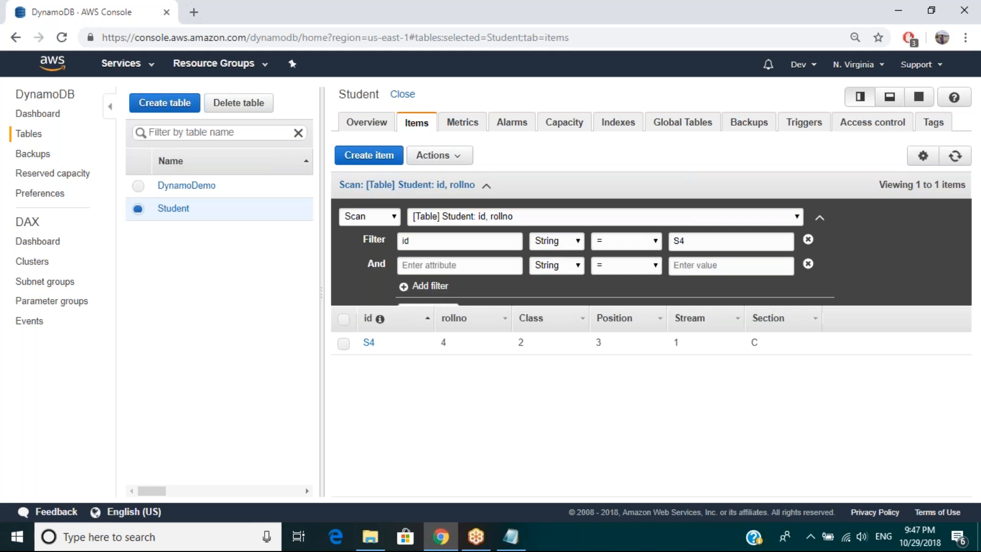
click(405, 265)
text(ro)
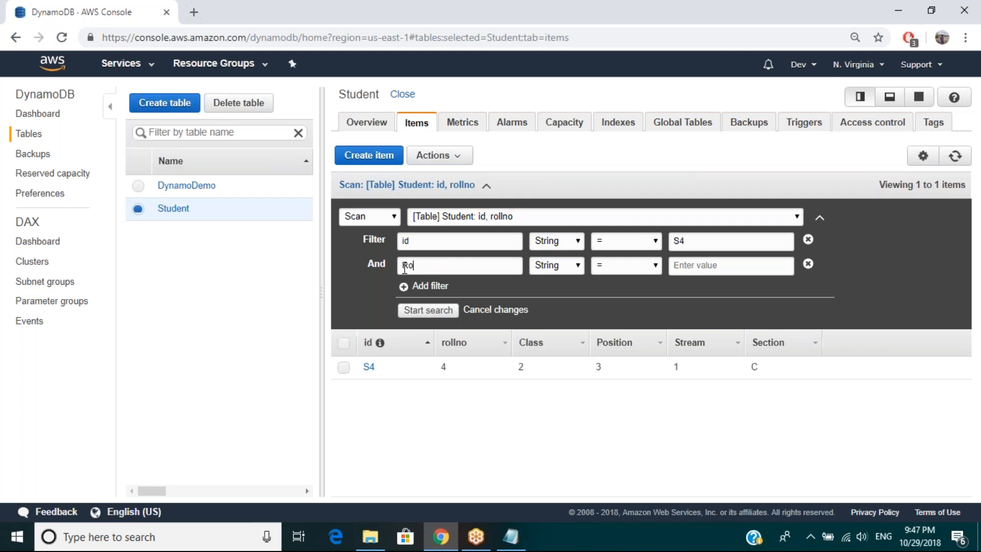
key(BackSpace)
text(r)
key(BackSpace)
text(ollno)
text(1)
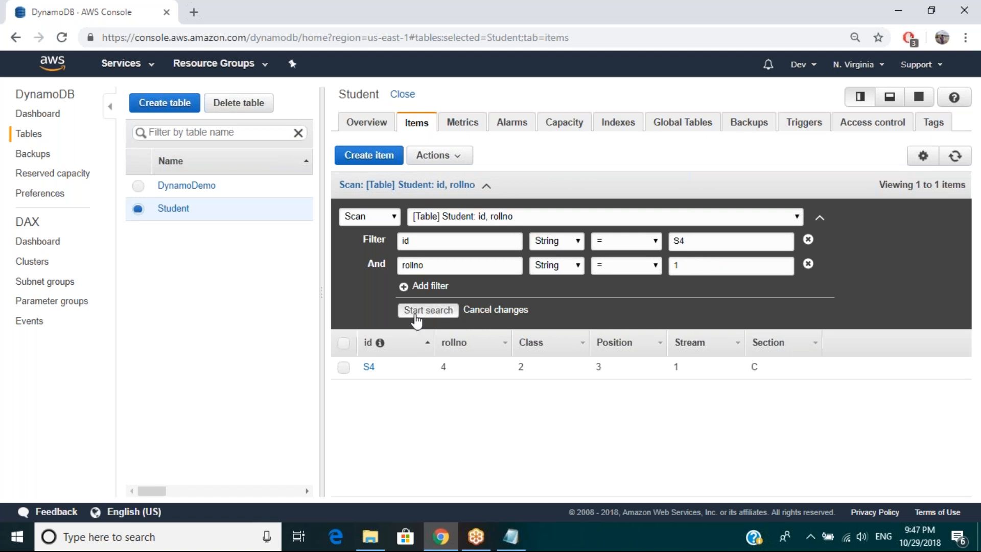
click(416, 314)
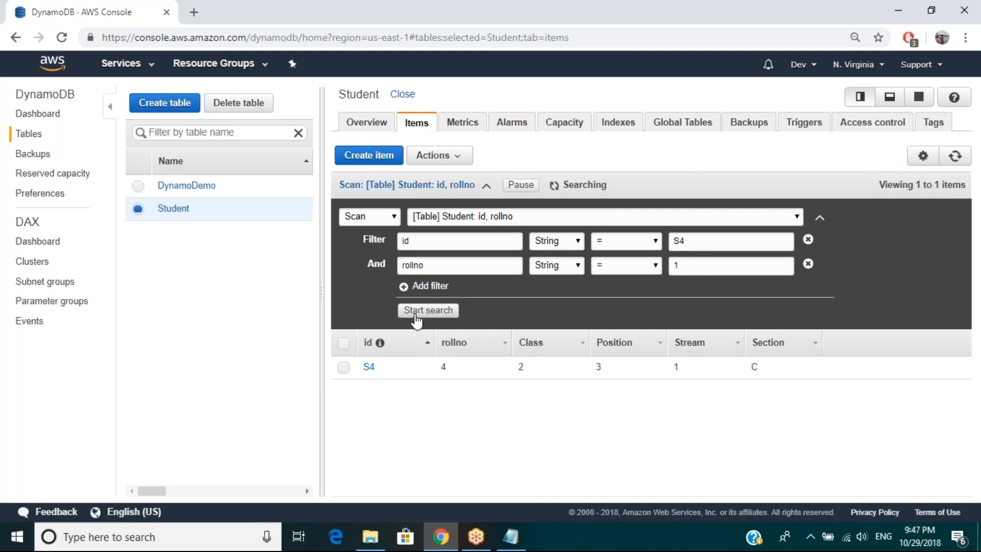
Step: Set the rollno filter value to "4" and rerun the scan
click(686, 266)
key(BackSpace)
text(4)
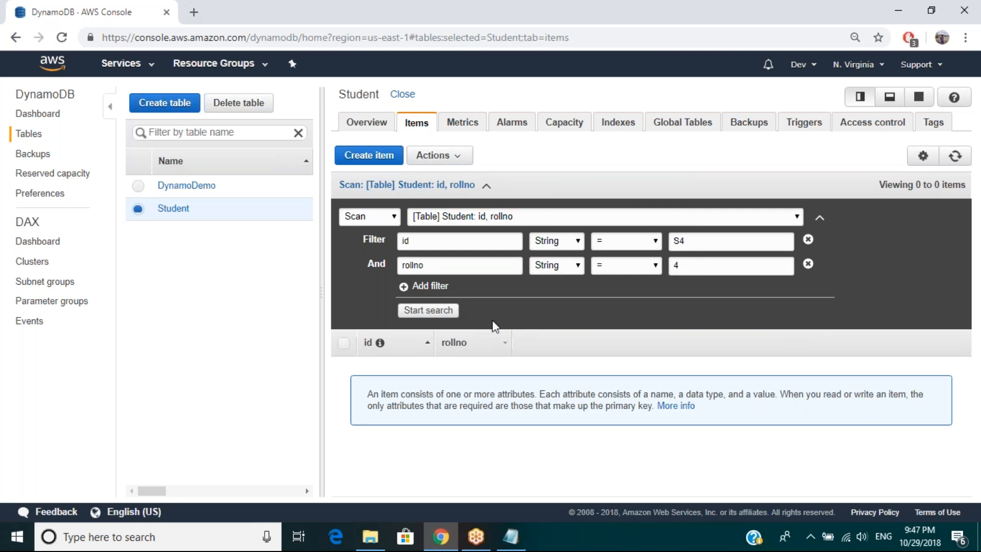
click(438, 317)
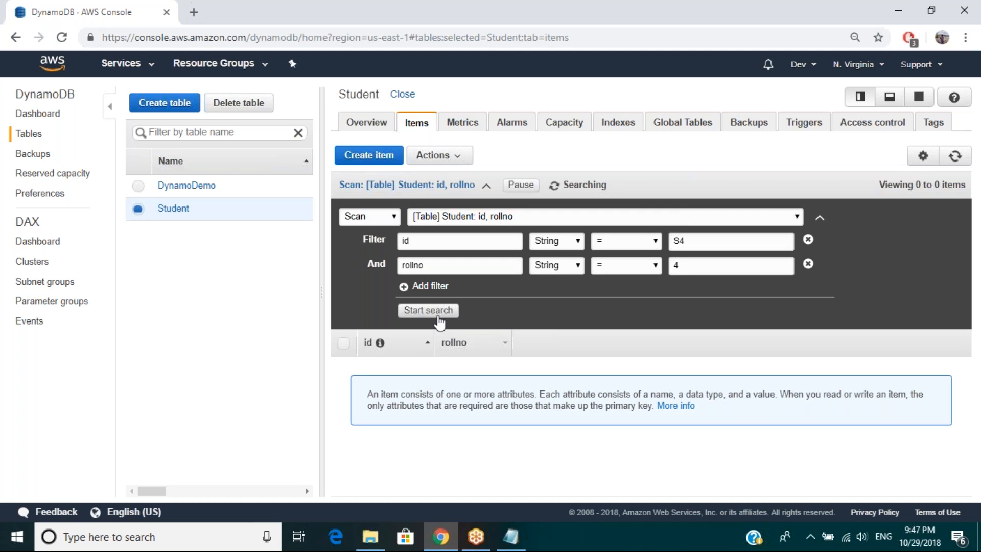
Step: Remove the rollno filter and rerun the scan with only the id filter
click(683, 264)
click(460, 265)
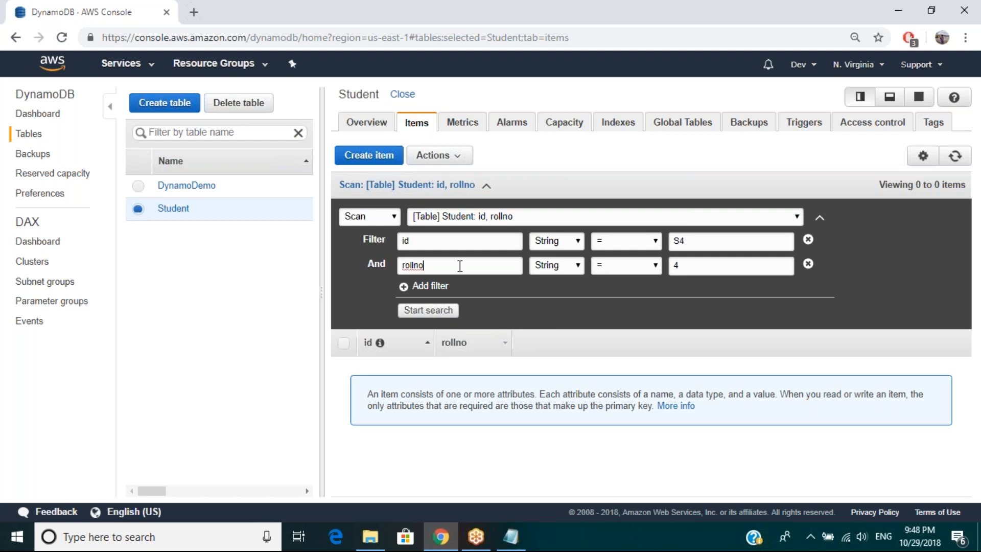
click(690, 266)
click(808, 263)
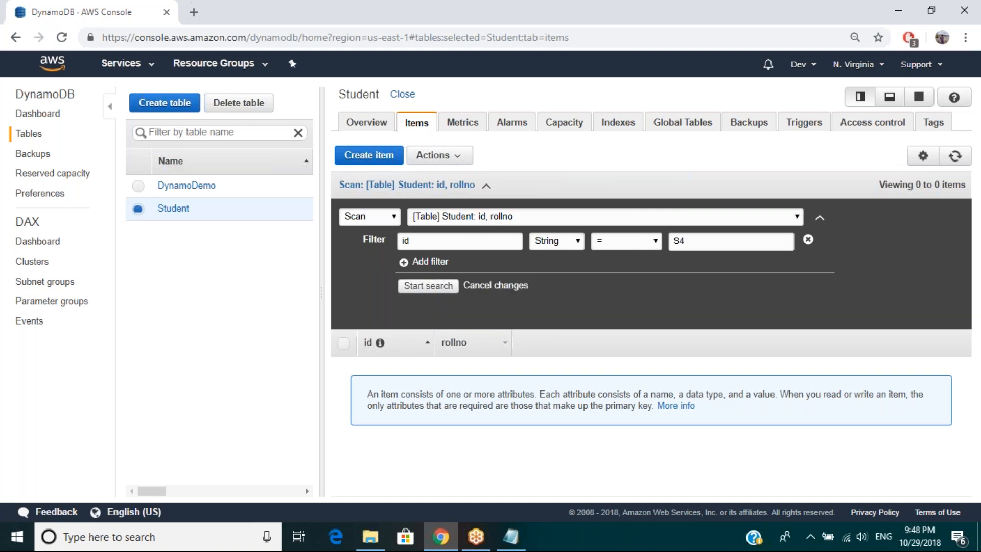
click(425, 287)
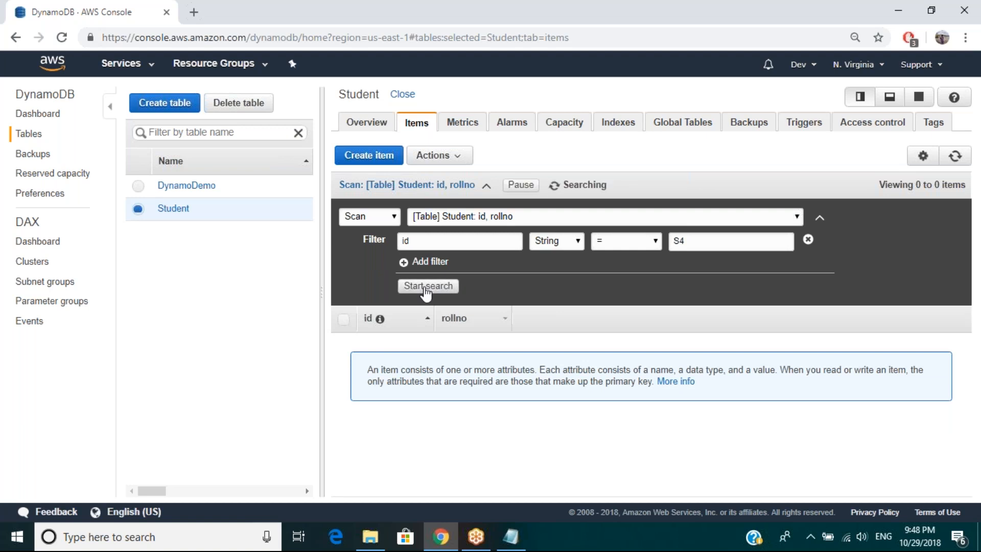
Step: Switch the Student search from Scan to Query and remove the leftover id filter
click(396, 217)
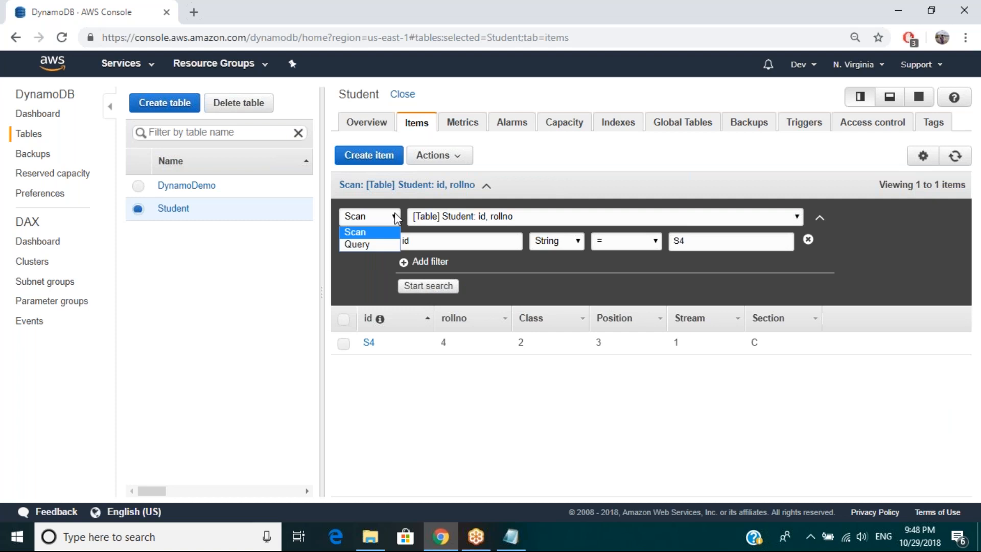
click(359, 244)
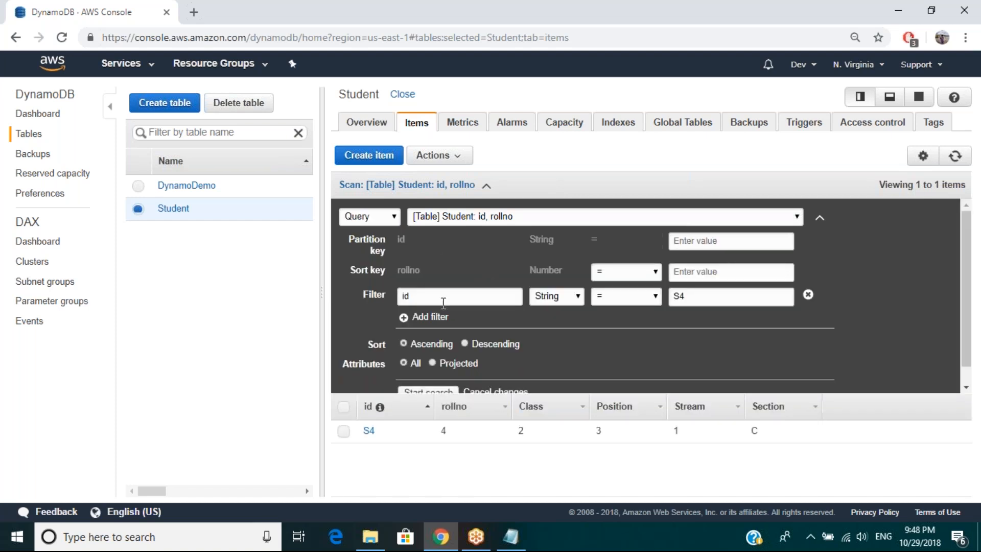
click(808, 296)
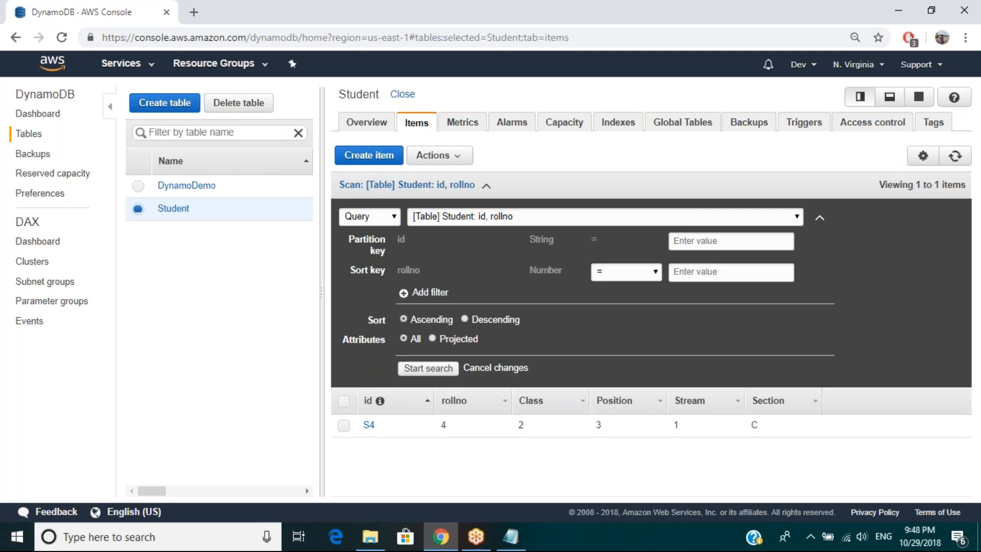
Step: Query the Student table with partition key id "S4" and sort key rollno equal to 4
click(701, 240)
text(S34)
key(BackSpace)
key(BackSpace)
text(4)
click(691, 273)
text(4)
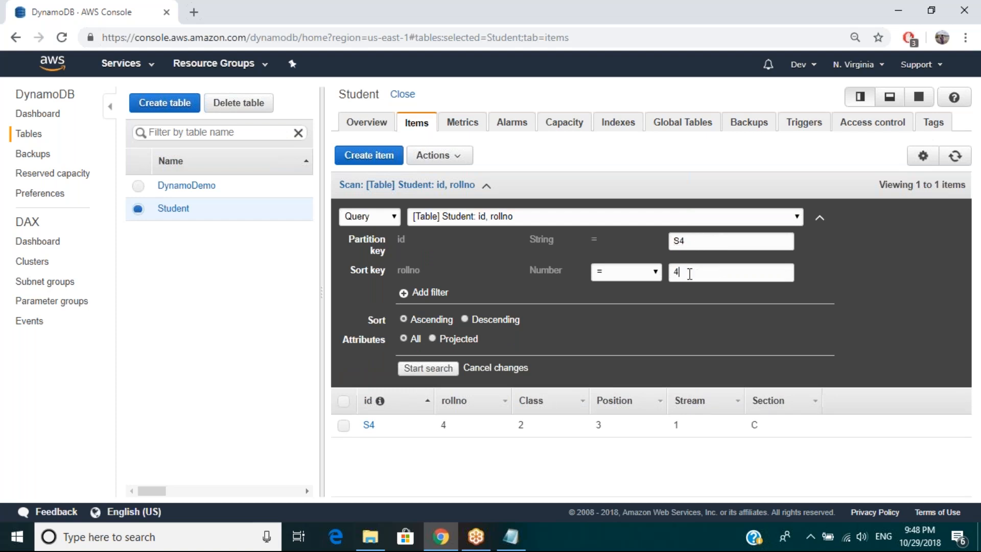
click(448, 370)
click(448, 370)
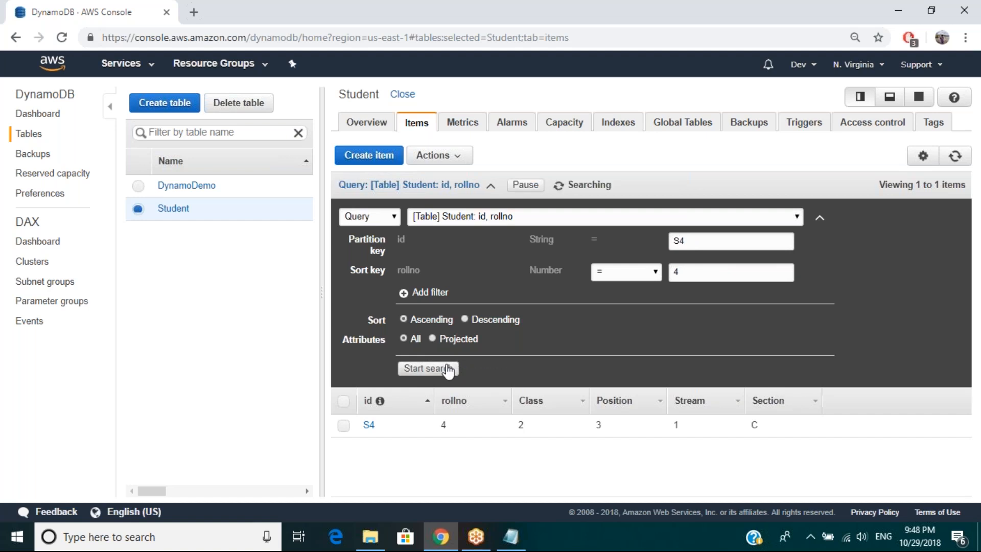
Step: Set the query's partition key to "S2" and its sort key to 2, and run the search
click(690, 243)
key(BackSpace)
text(2)
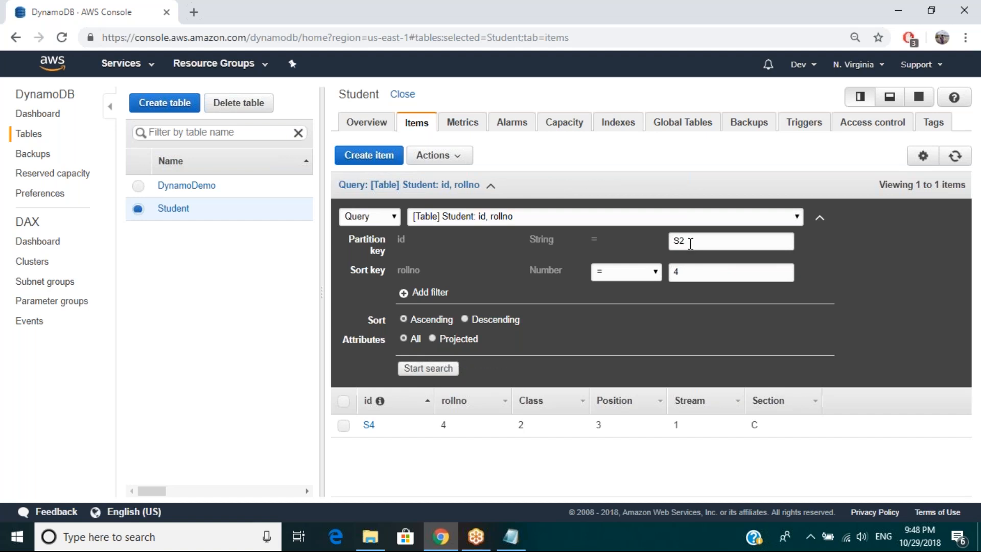
key(Tab)
text(2)
click(424, 372)
Step: View the available item actions, collapse the query conditions, refresh the Student results, and expand the conditions again
click(468, 160)
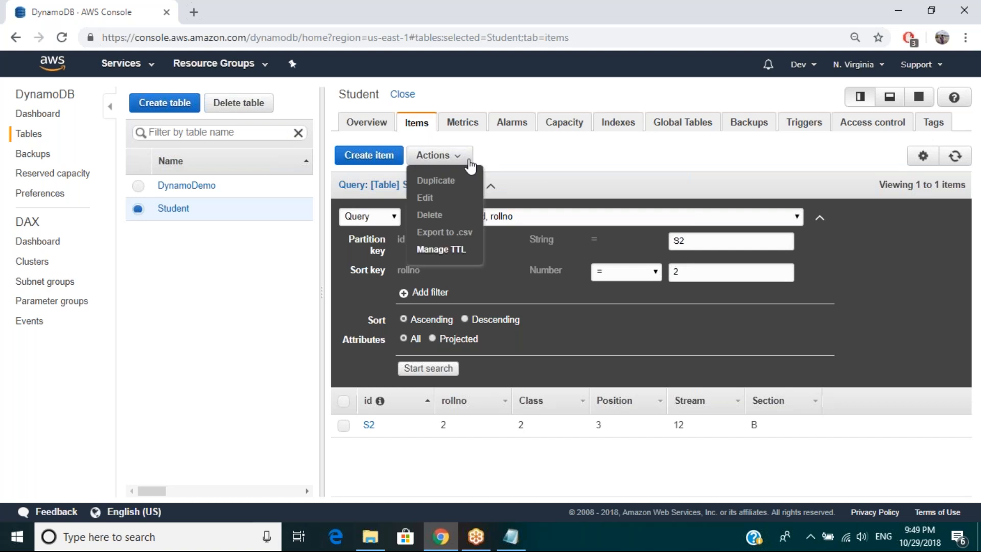
click(469, 160)
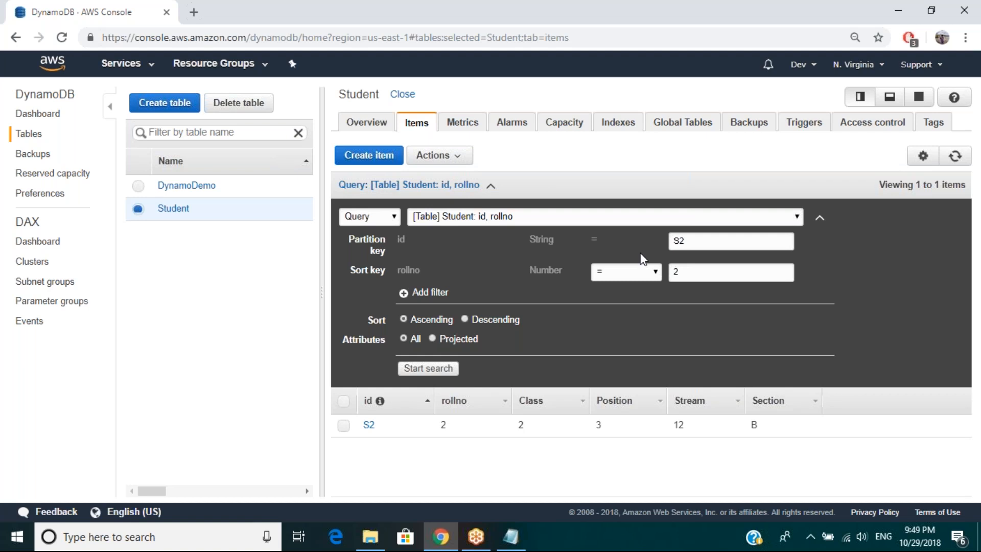
click(412, 185)
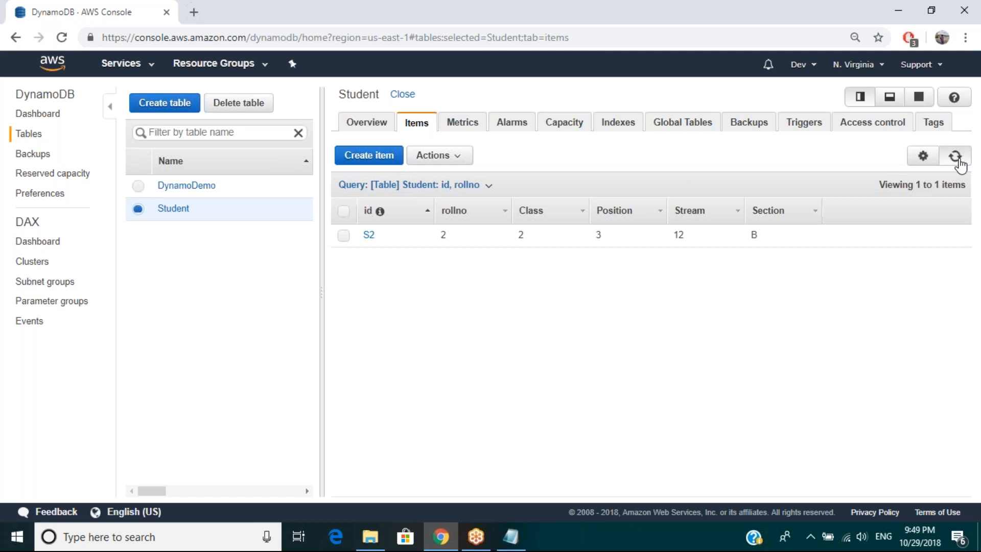
click(956, 158)
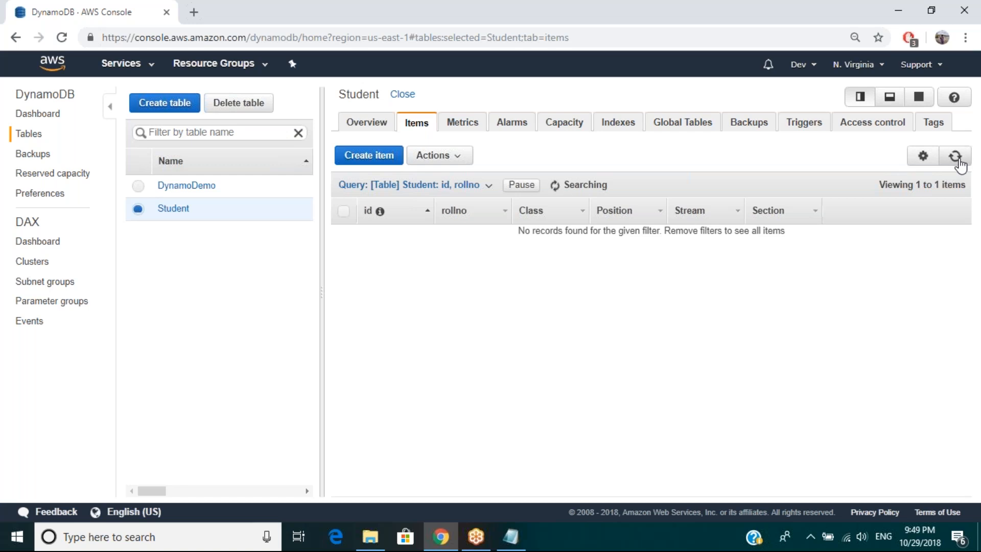
click(375, 191)
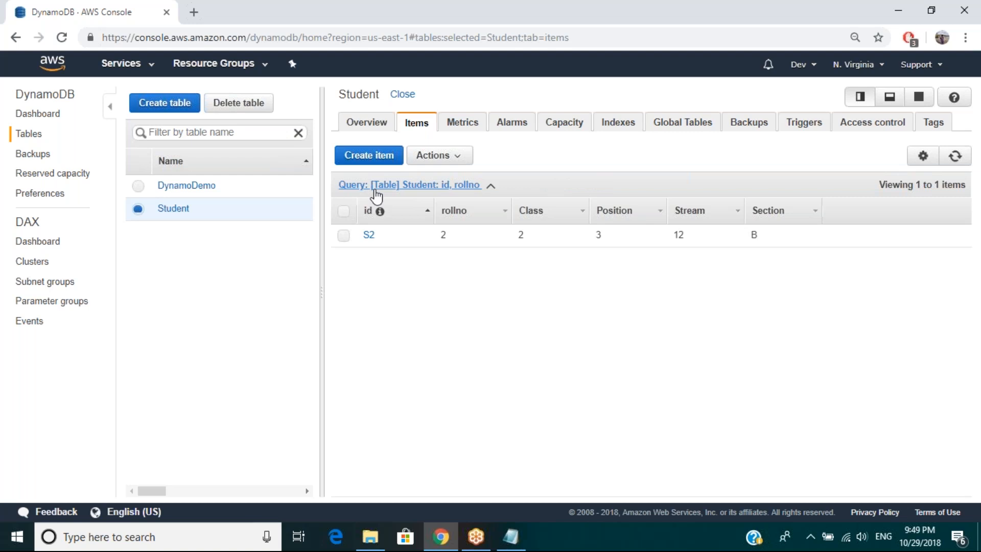
Step: Clear the query's partition key and sort key values and try running the search with both empty
click(701, 239)
key(BackSpace)
key(BackSpace)
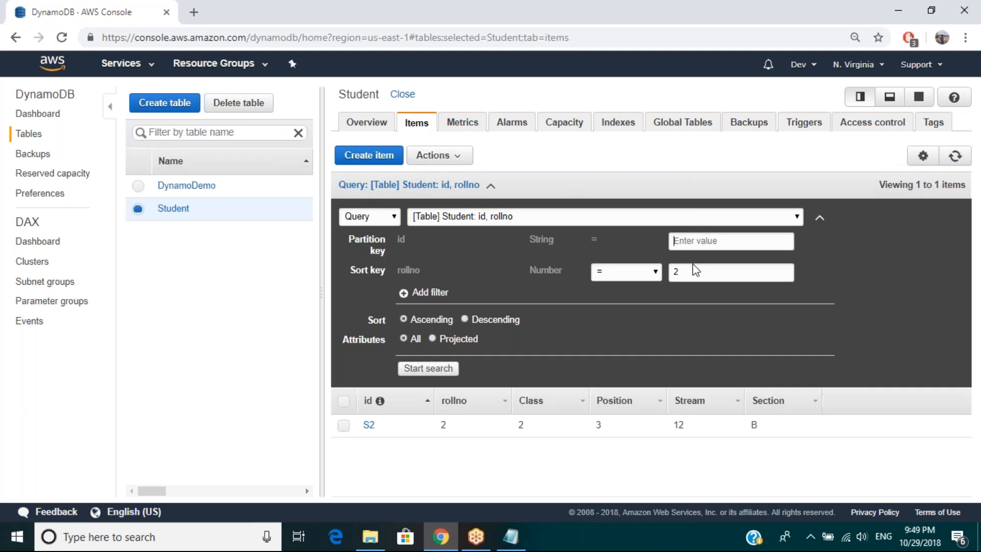
click(695, 271)
key(BackSpace)
click(430, 369)
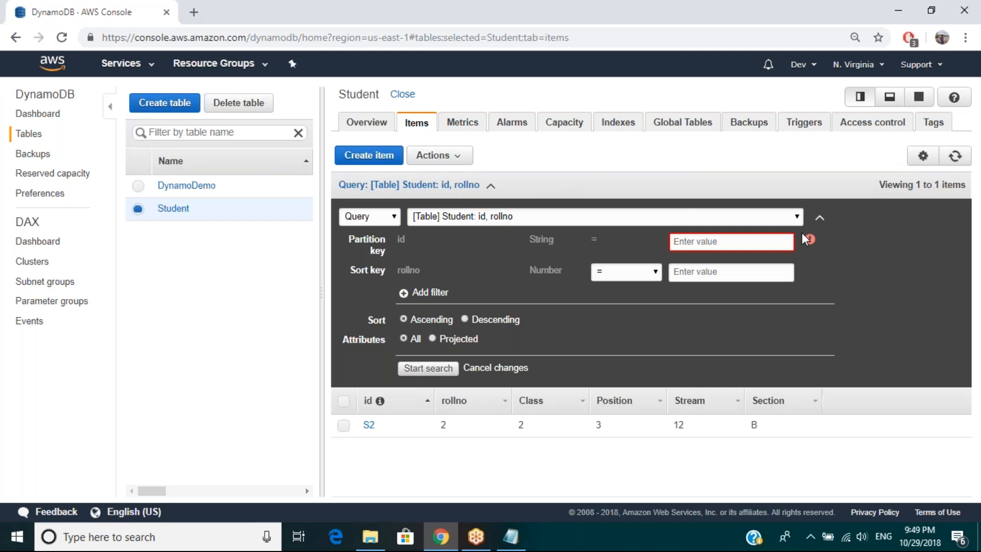
Step: Switch the Student search from Query to Scan and run it without filters
click(349, 220)
click(351, 231)
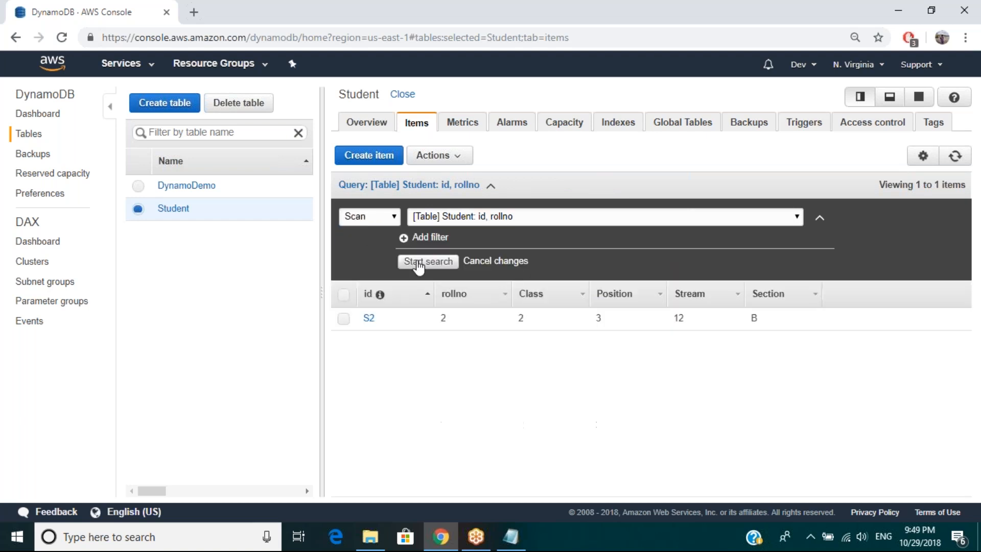
click(418, 263)
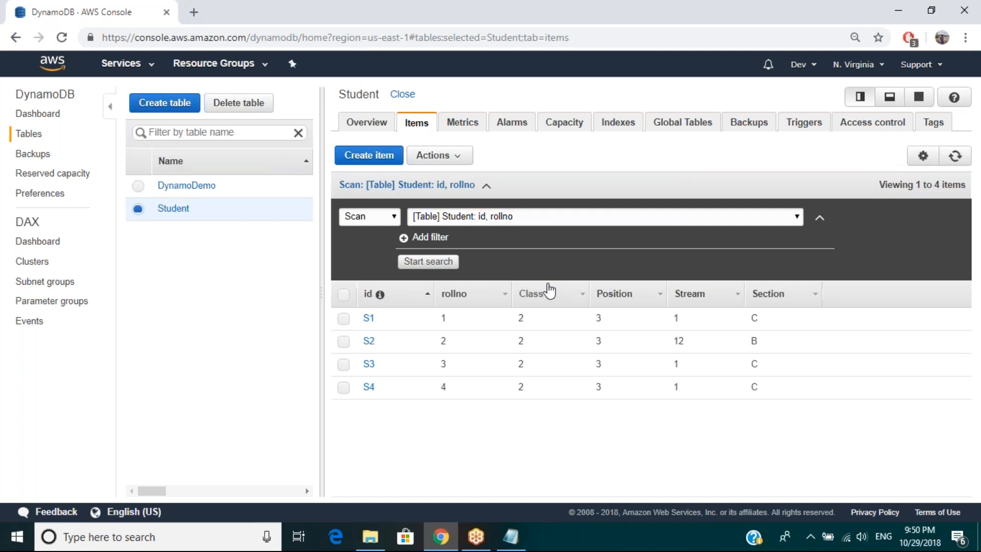
Step: Export all Student items to a .csv file, then view the downloaded Student.csv in Excel and close it
click(459, 159)
click(343, 294)
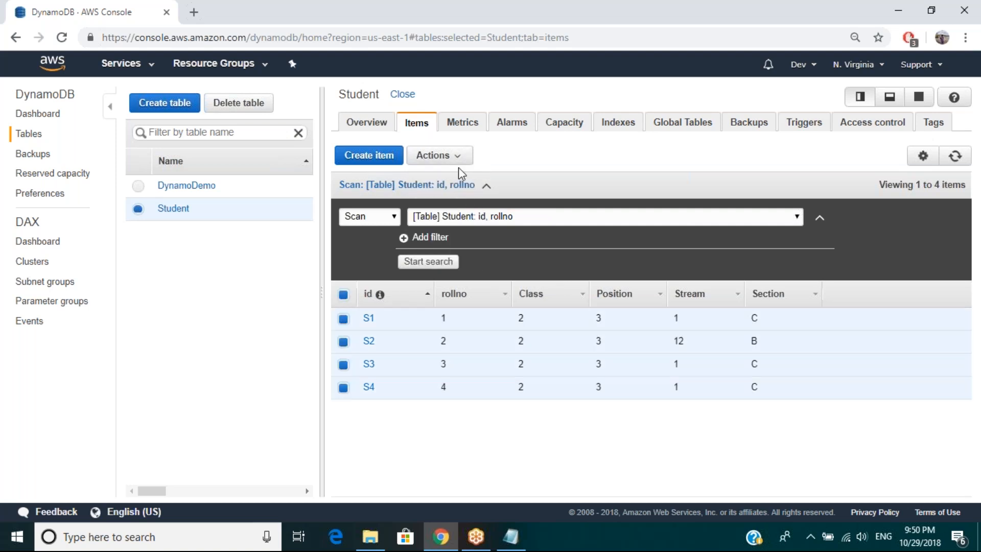
click(460, 160)
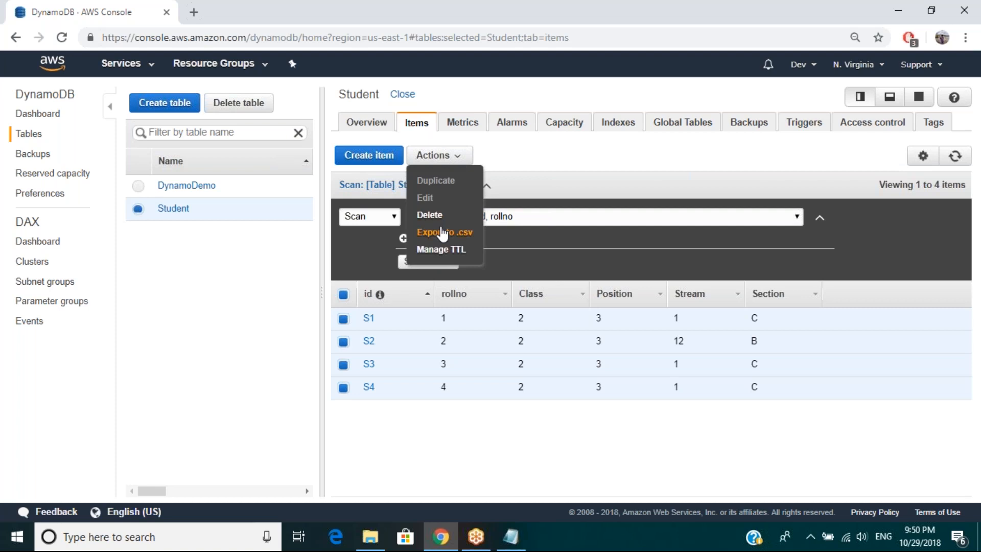
click(442, 233)
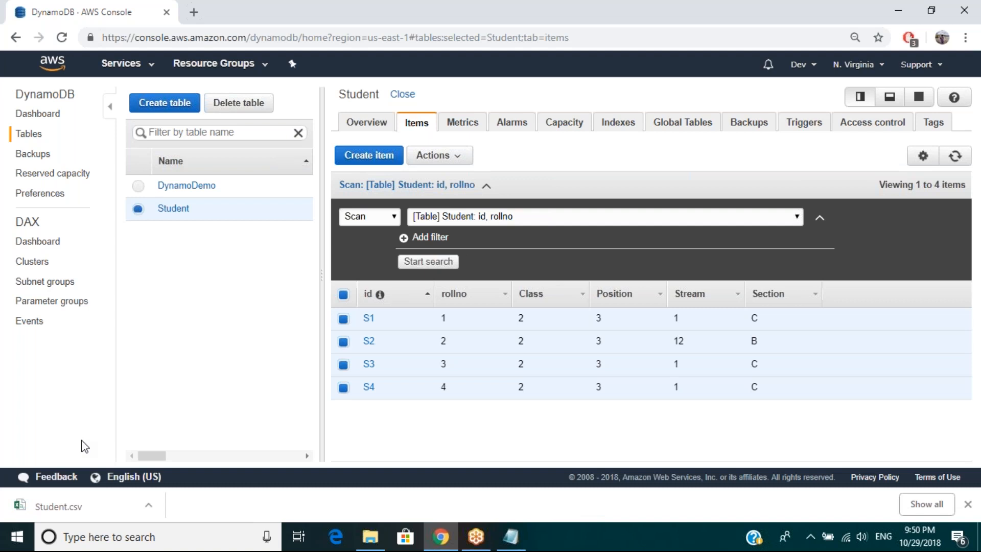
click(63, 514)
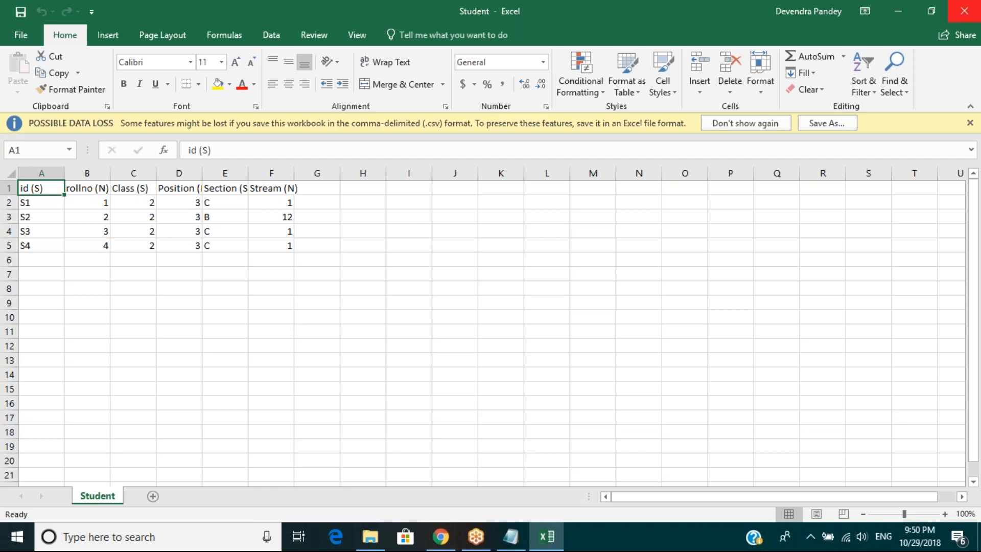
click(964, 11)
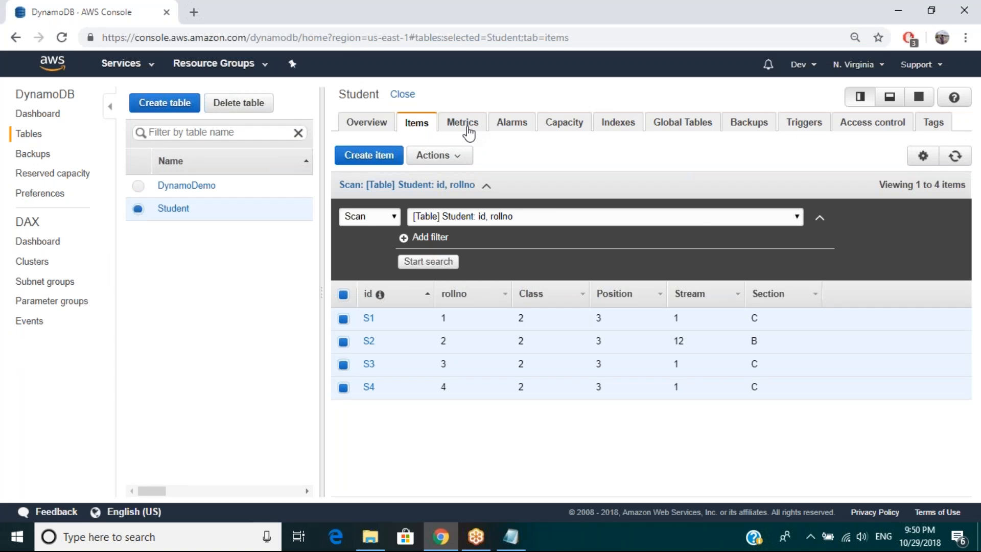
Step: Examine the Student table's capacity, latency, scan and query, and error metrics, and view the available time ranges
click(467, 129)
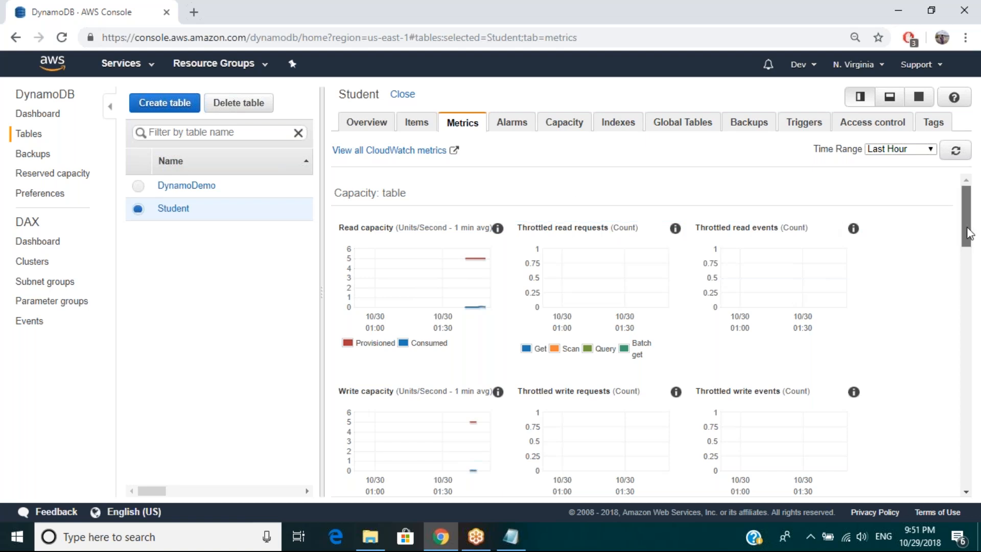
scroll(970, 234, down, 1)
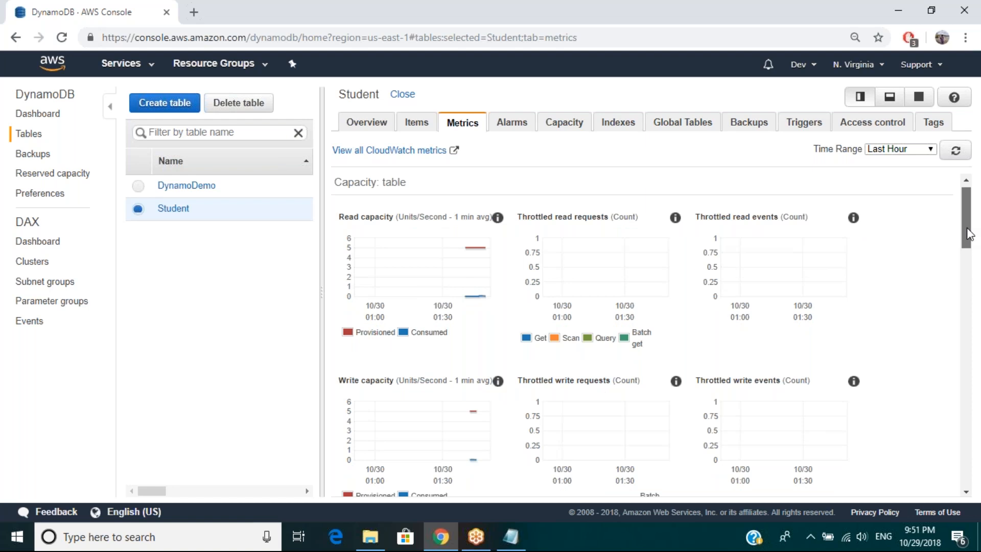
drag(969, 234, 969, 244)
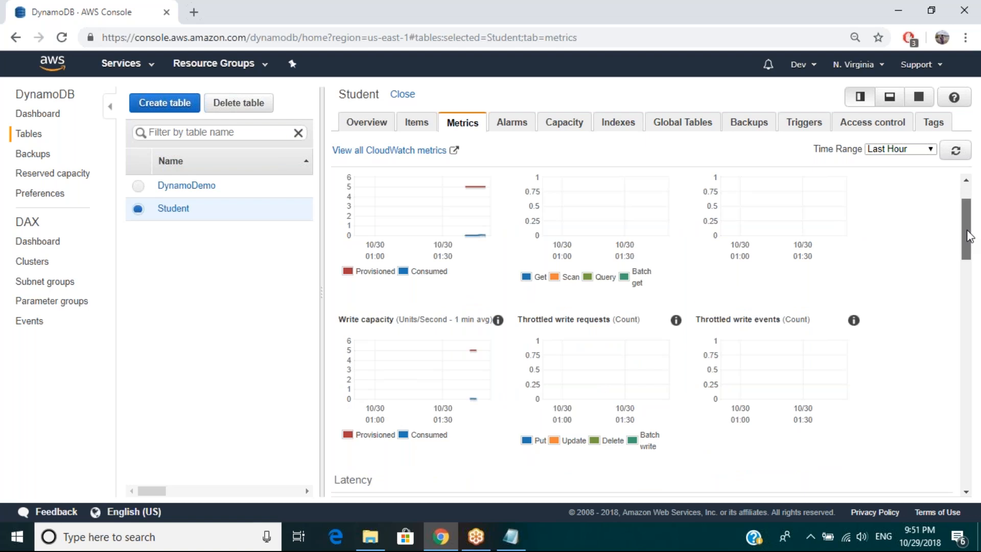
drag(970, 237, 967, 224)
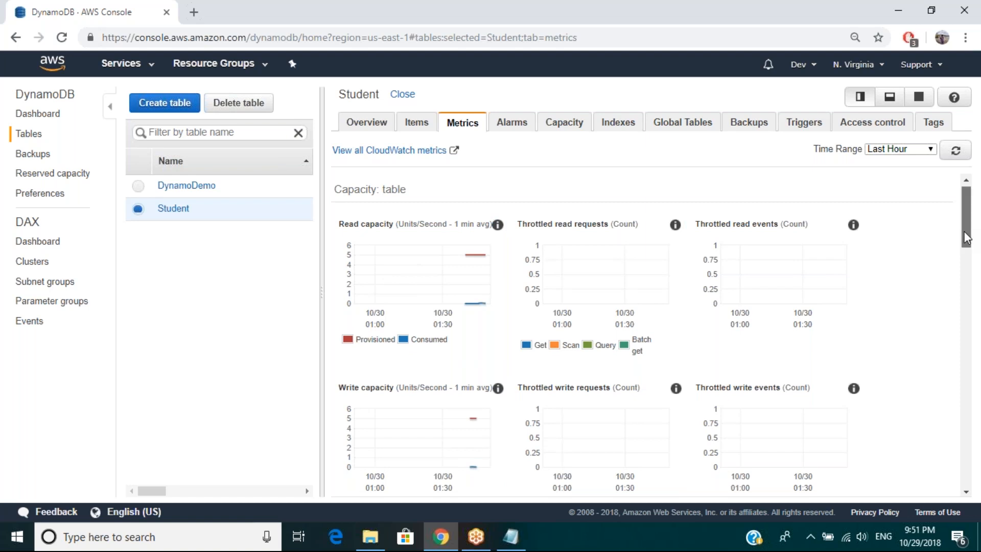
scroll(966, 238, down, 1)
drag(966, 238, 972, 419)
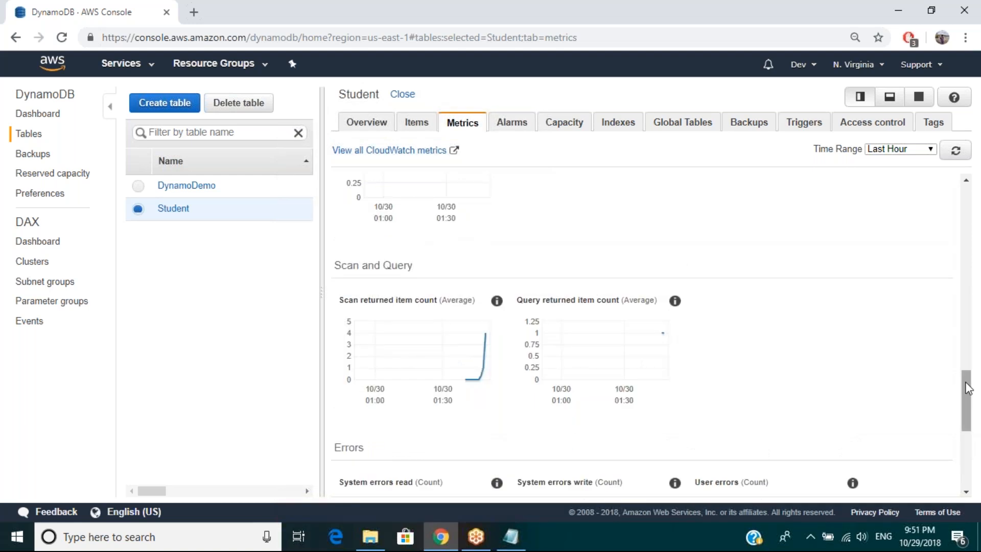
drag(969, 393, 969, 428)
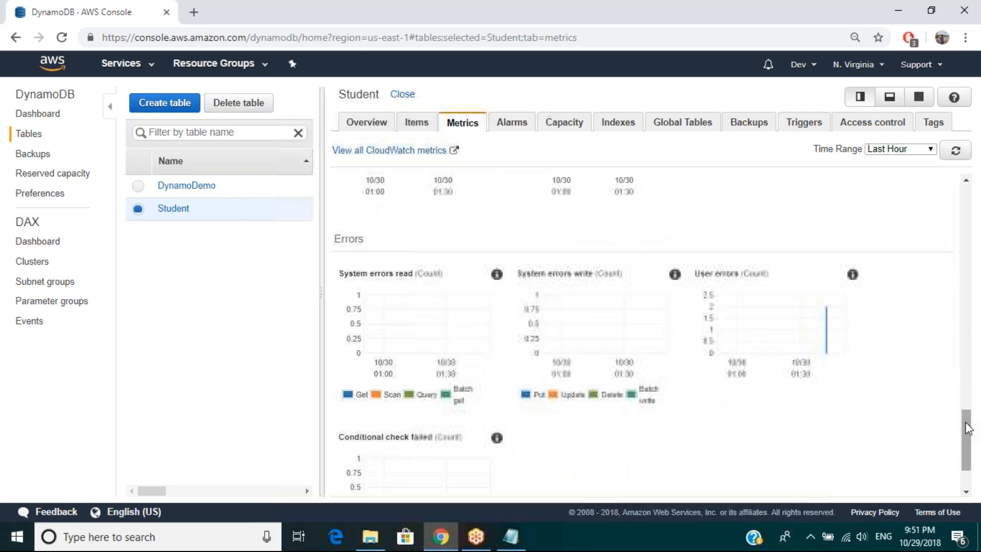
drag(969, 428, 965, 202)
click(908, 149)
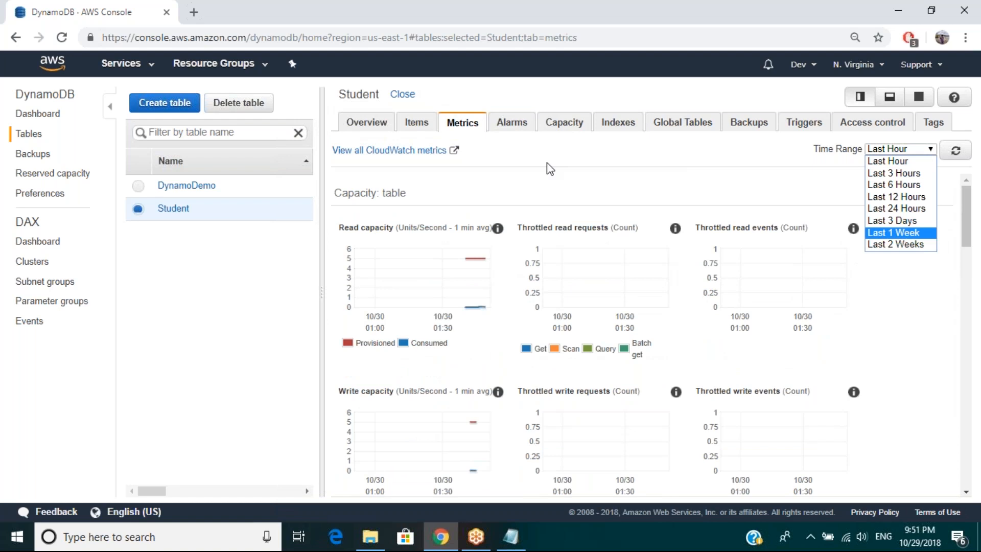
Step: Review the settings and SNS topic choices of the Student-ReadCapacityUnitsLimit-BasicAlarm alarm, and leave without saving
click(504, 132)
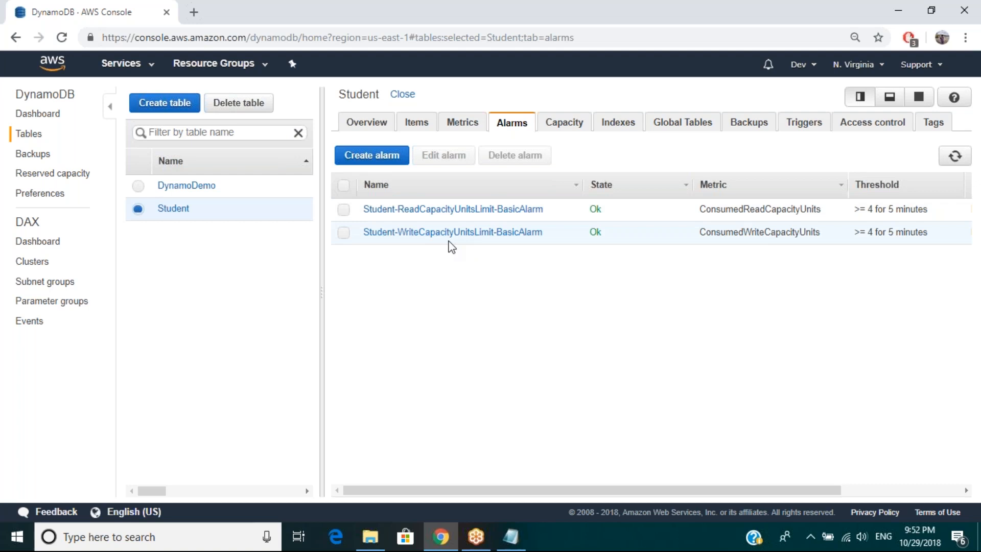
click(343, 210)
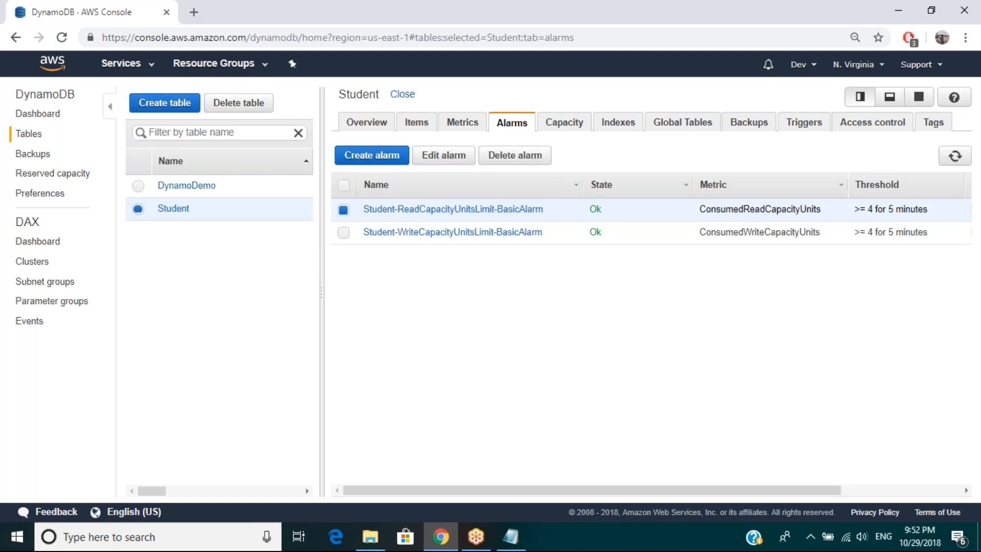
click(443, 154)
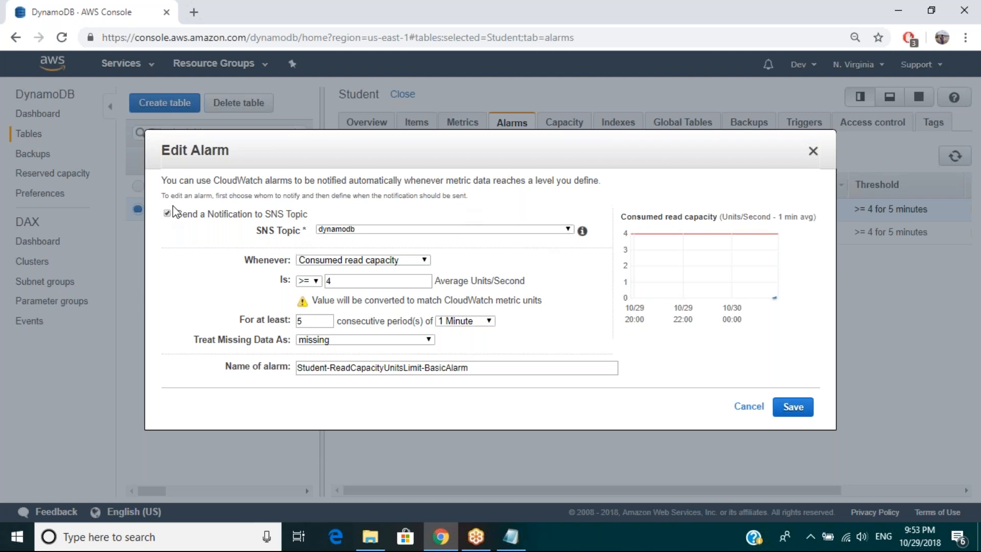
click(367, 233)
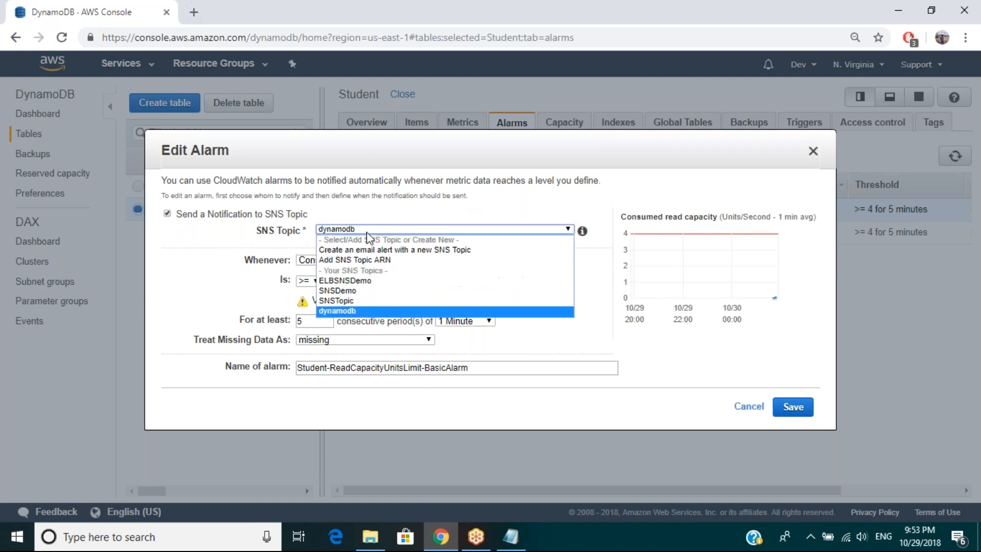
click(388, 229)
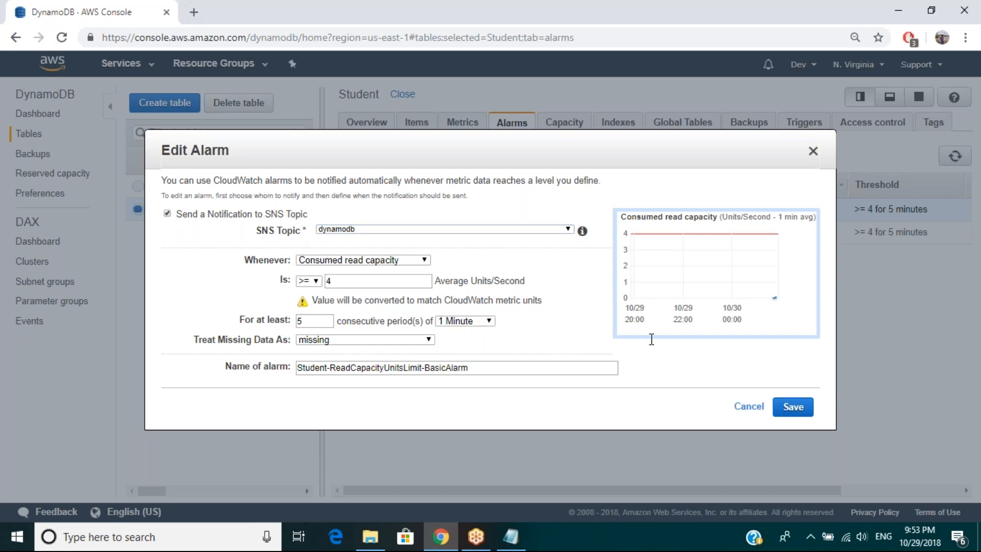
click(749, 407)
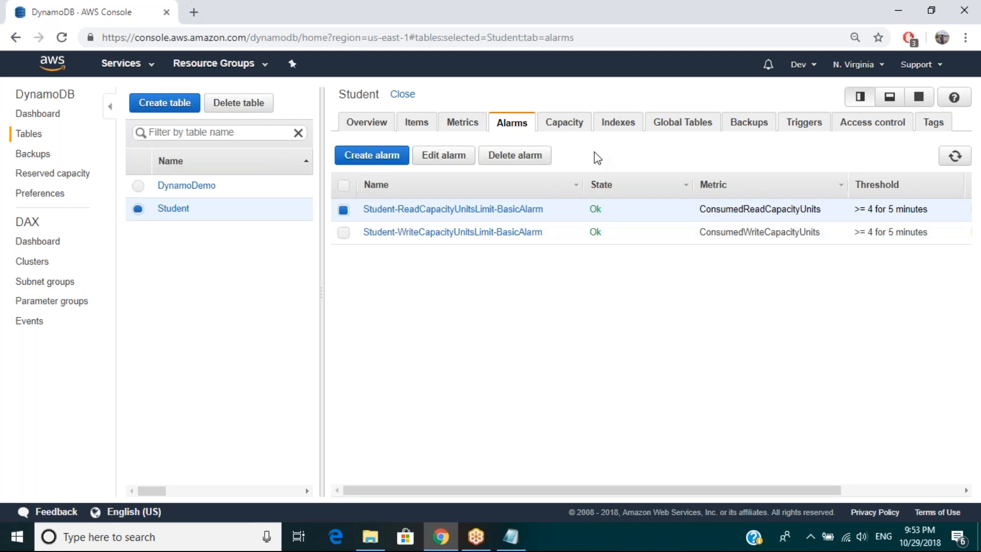
Step: Review the Student table's provisioned read and write capacity units and the estimated monthly cost
click(571, 124)
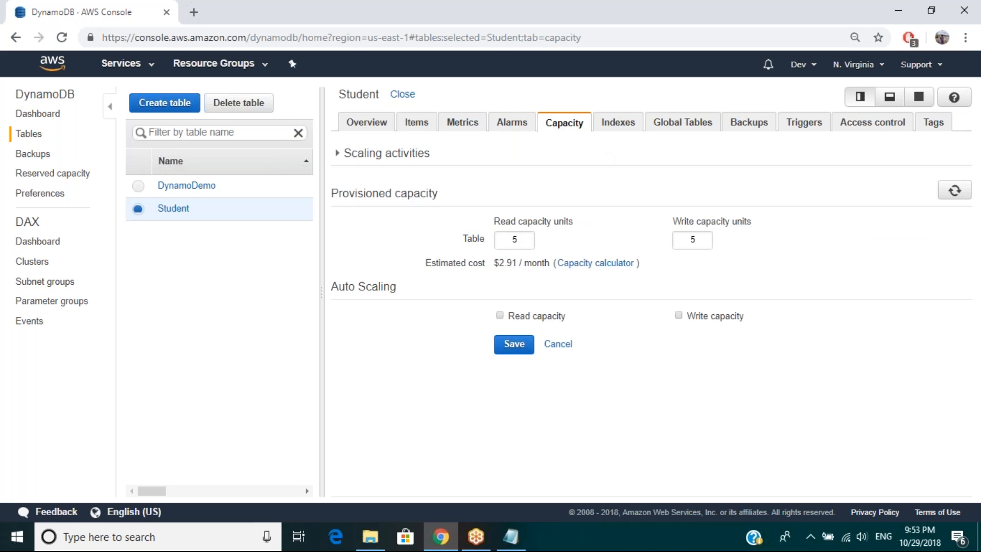
click(525, 240)
drag(525, 241, 505, 240)
key(Tab)
drag(489, 264, 532, 263)
click(534, 278)
Step: View the Student table's indexes, global table requirements and backup options
click(630, 126)
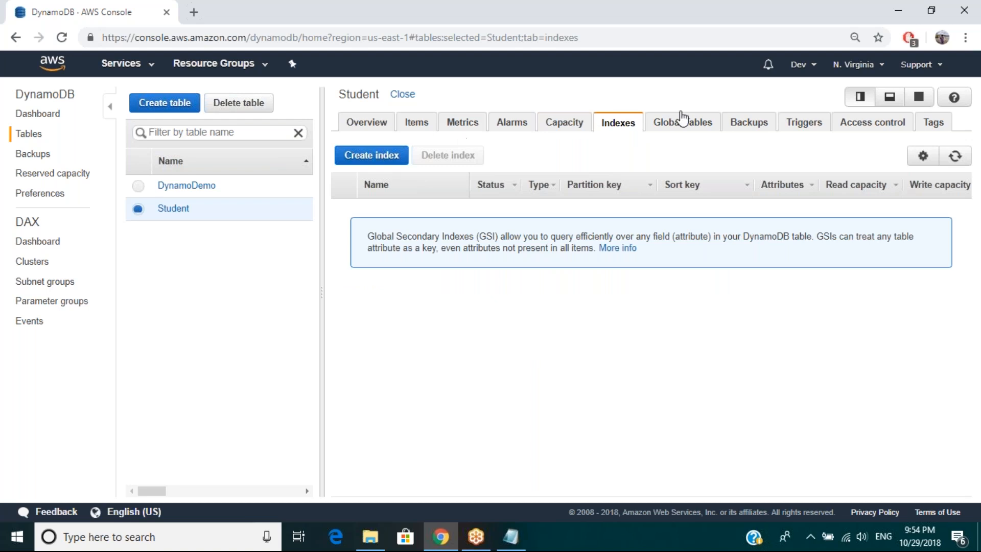
click(682, 133)
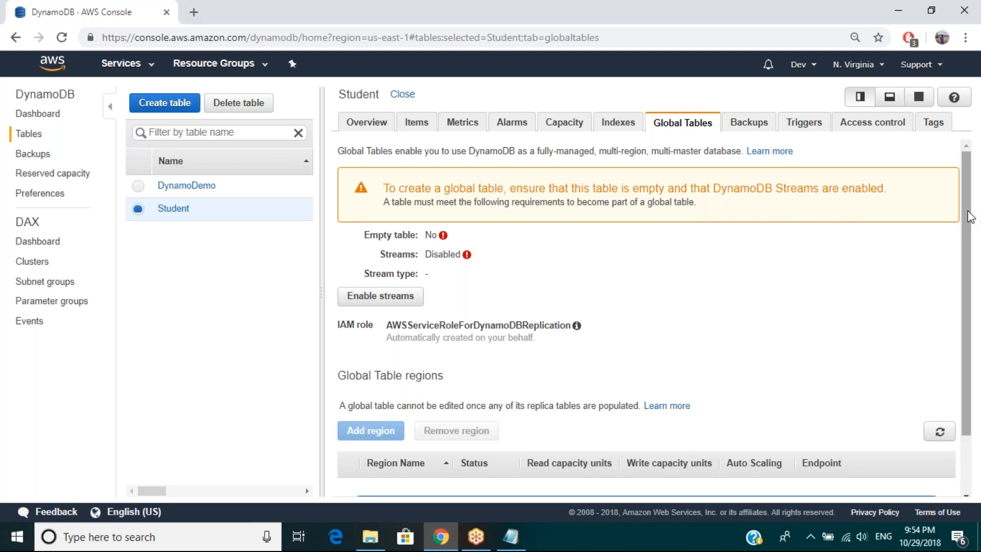
drag(965, 224, 736, 135)
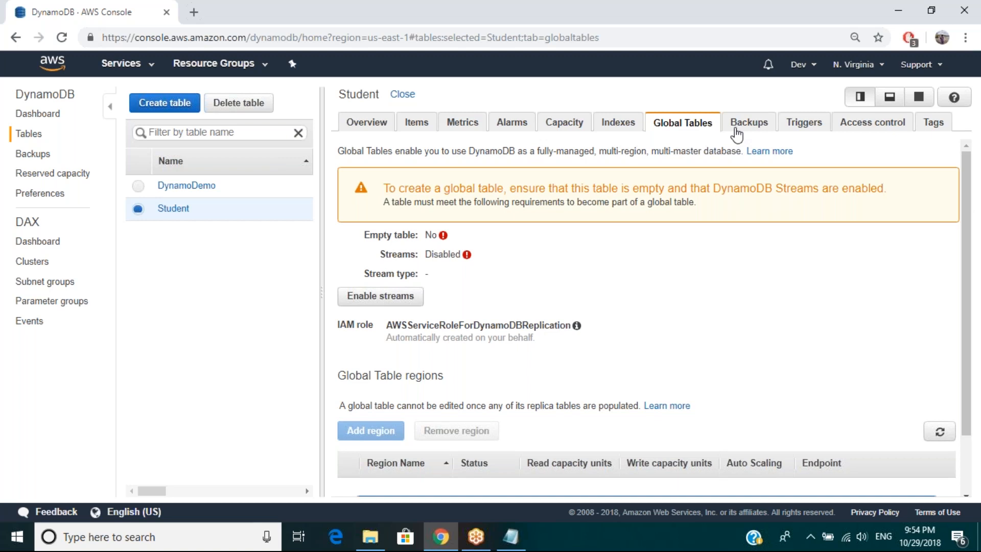
click(736, 134)
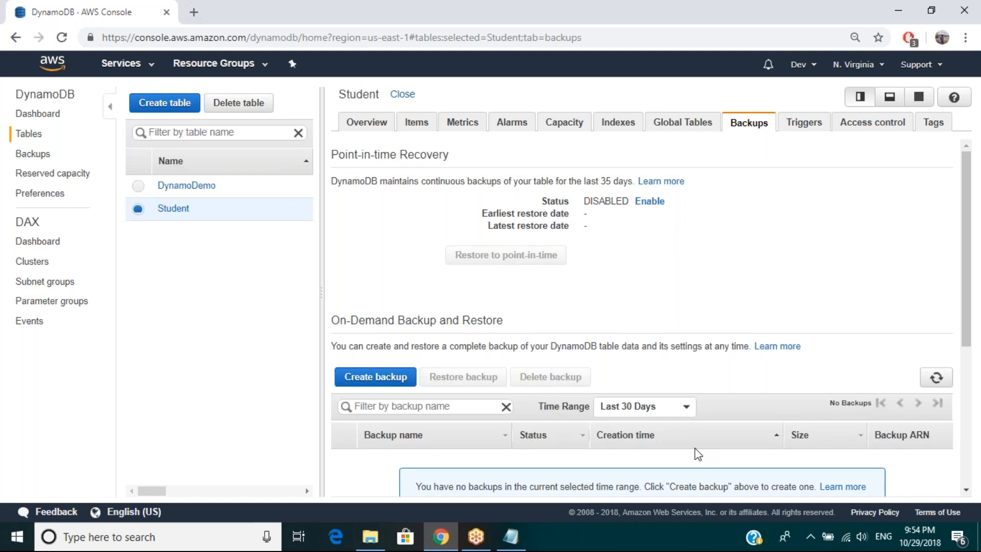
Step: Switch to Notepad and add the line "online snaphost - automated ( by default)" below the SQL statements
click(506, 544)
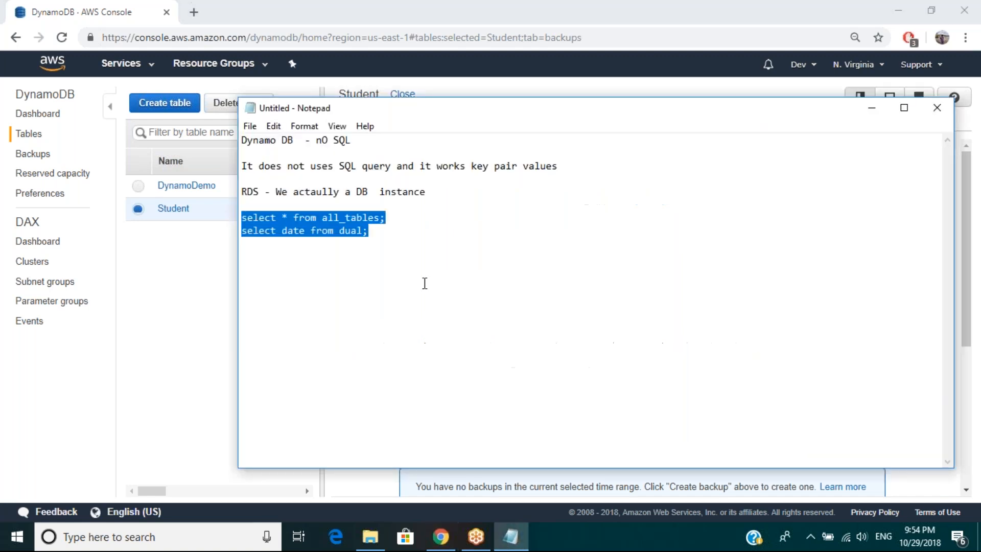
click(417, 243)
key(Return)
text(online snaphost - automated)
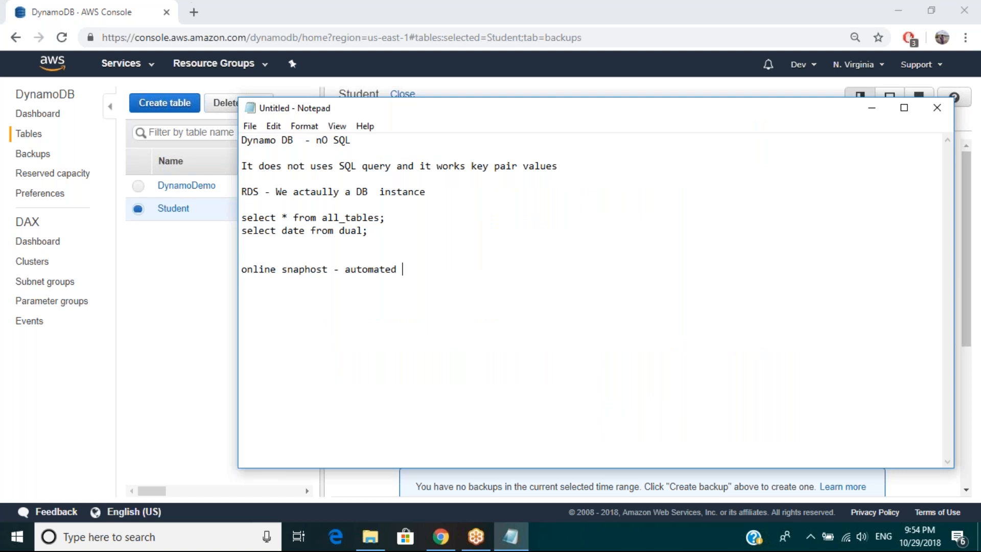
text(( by dea)
key(BackSpace)
text(fault))
Step: Add the line "Manual backup - schedule" below the online snapshot note, separated by a blank line
key(Return)
key(Return)
text(Manual ba)
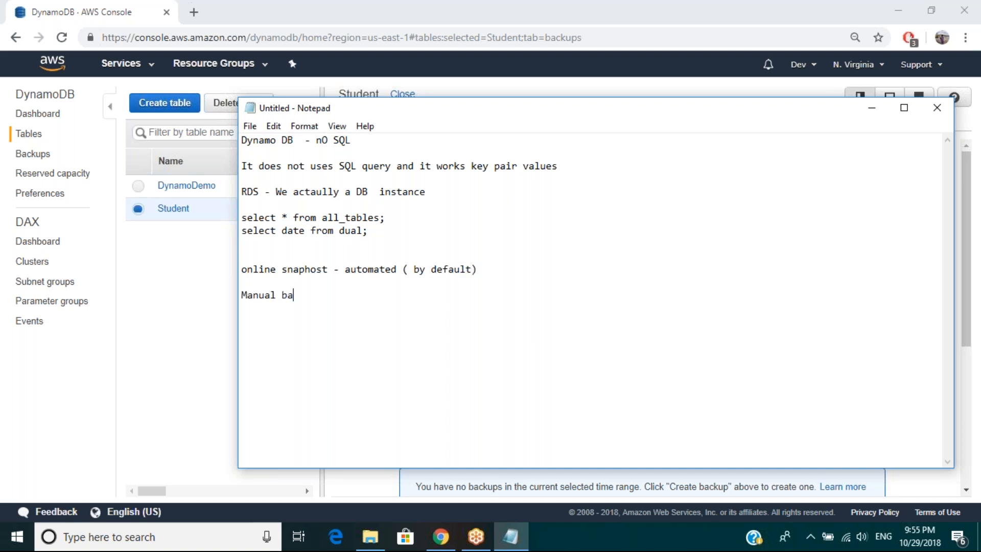
text(ckup - shc)
key(BackSpace)
key(BackSpace)
text(cheu)
key(BackSpace)
text(dule)
Step: Add the heading "RDS" above the backup notes and append "- 35 days" to the online snapshot line
text(RDS)
key(Return)
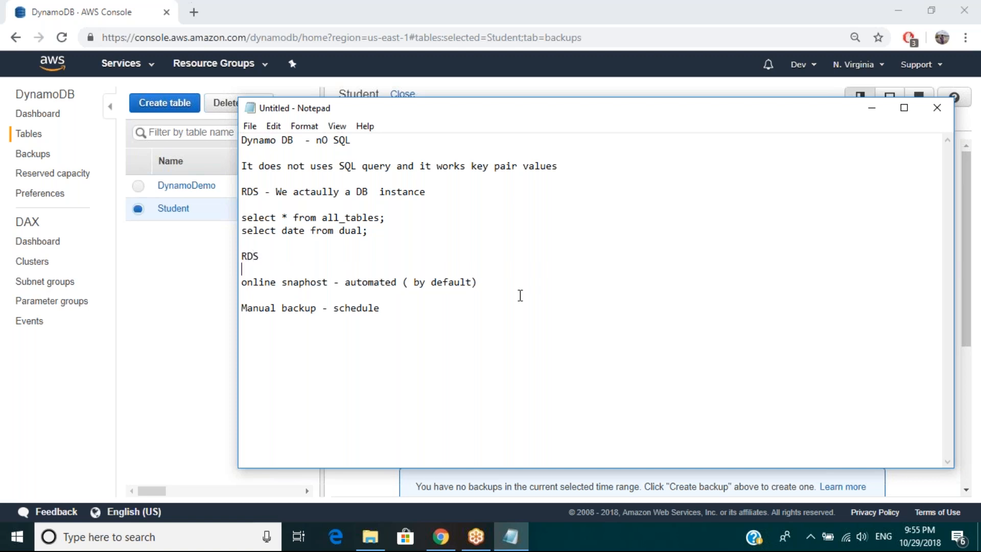
click(505, 285)
text(- 35 days)
key(Down)
Step: Return to the DynamoDB console and examine the Student table's point-in-time recovery and on-demand backup sections
click(194, 281)
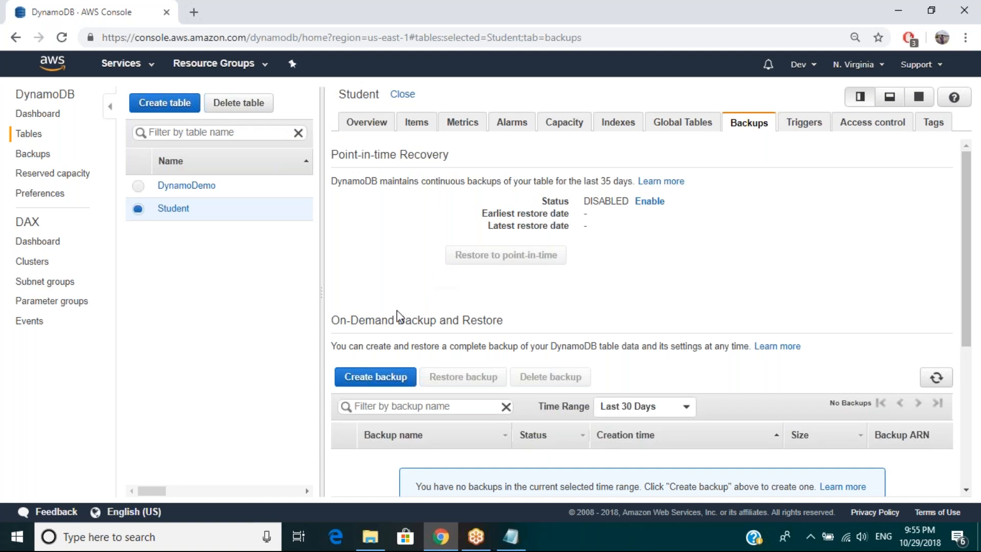
scroll(399, 317, down, 1)
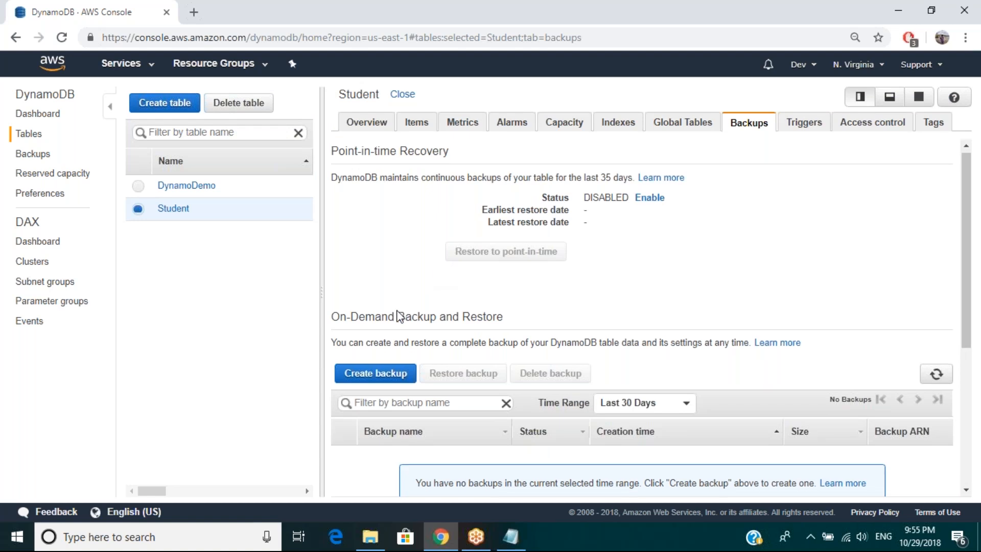
scroll(399, 317, down, 2)
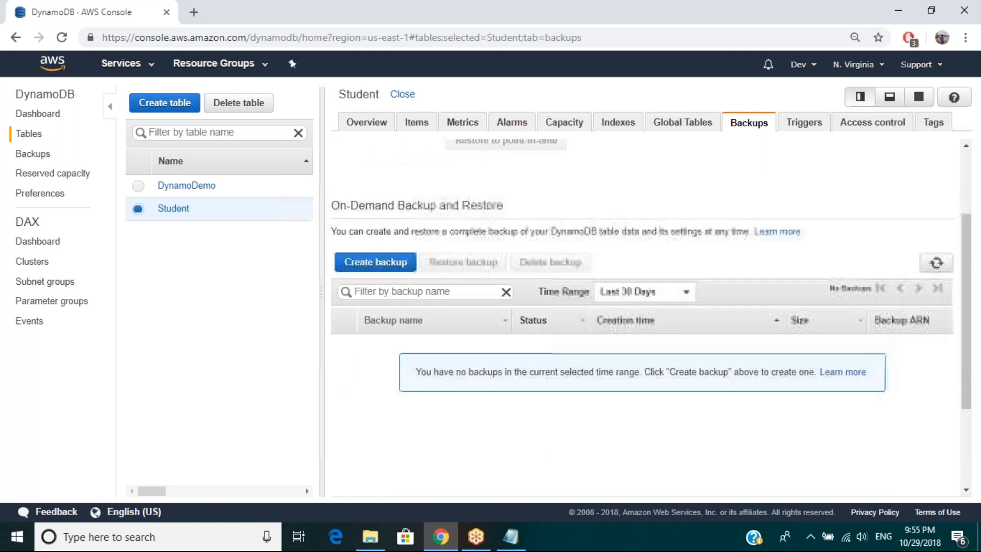
scroll(650, 279, up, 1)
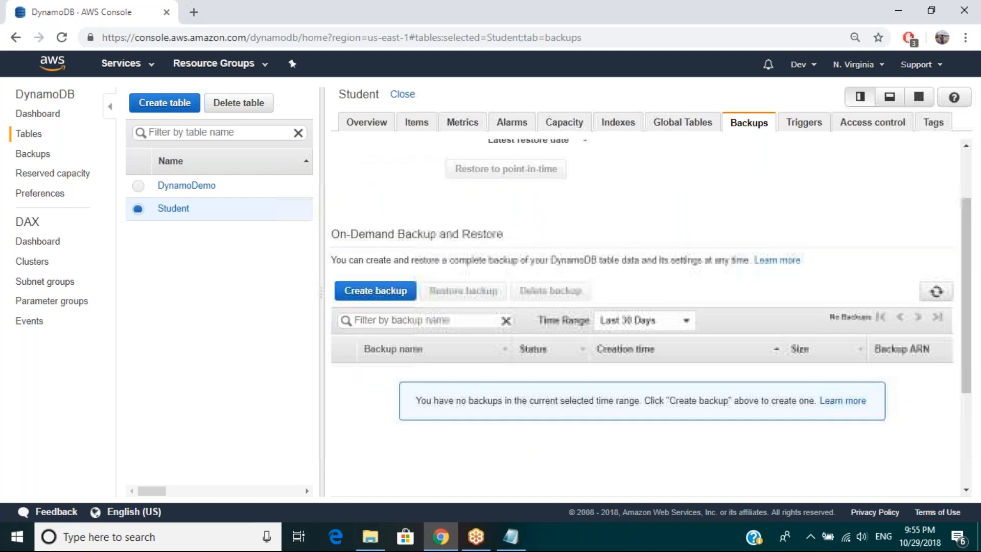
Step: Start an on-demand backup of the Student table and enter "studnetbackup" as the backup name
scroll(400, 358, up, 2)
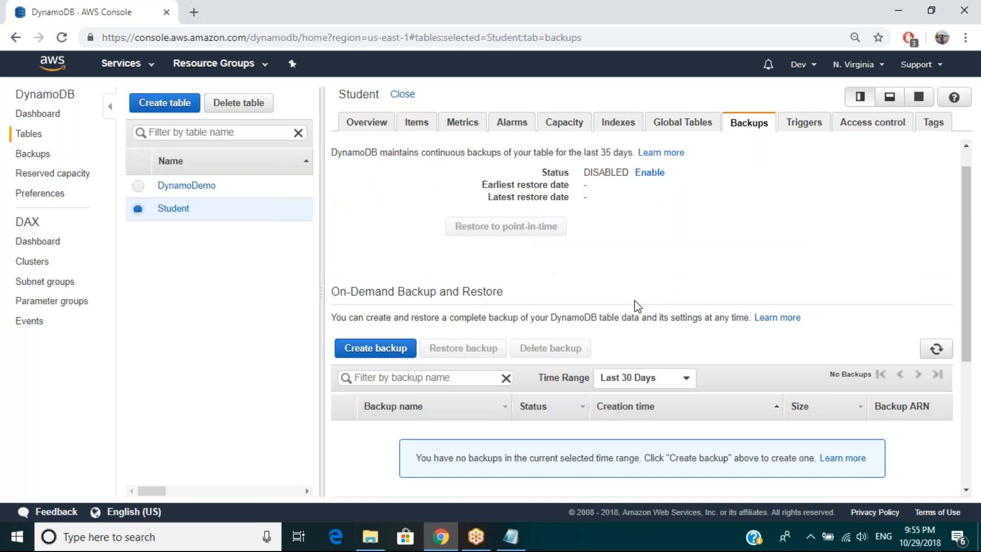
scroll(637, 306, down, 1)
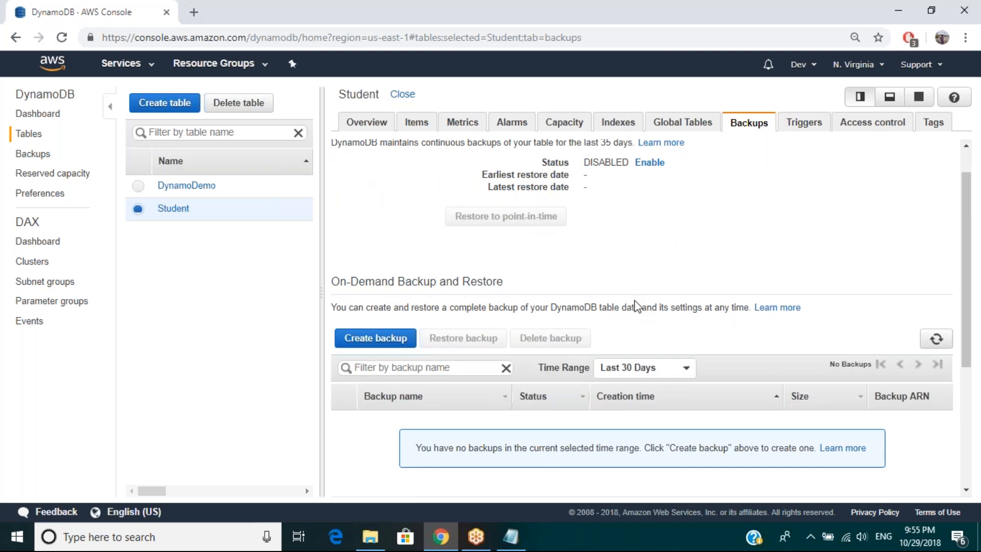
scroll(637, 306, down, 3)
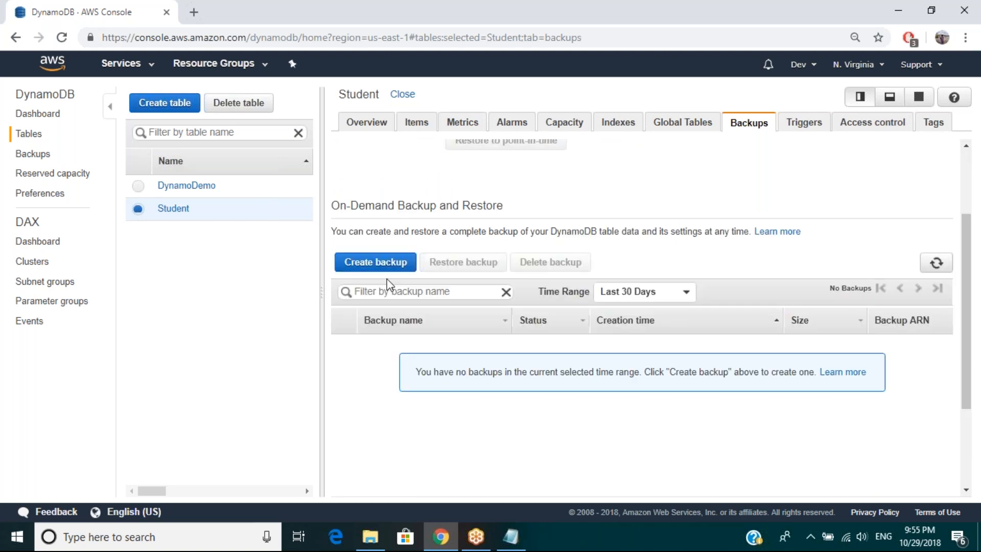
click(384, 263)
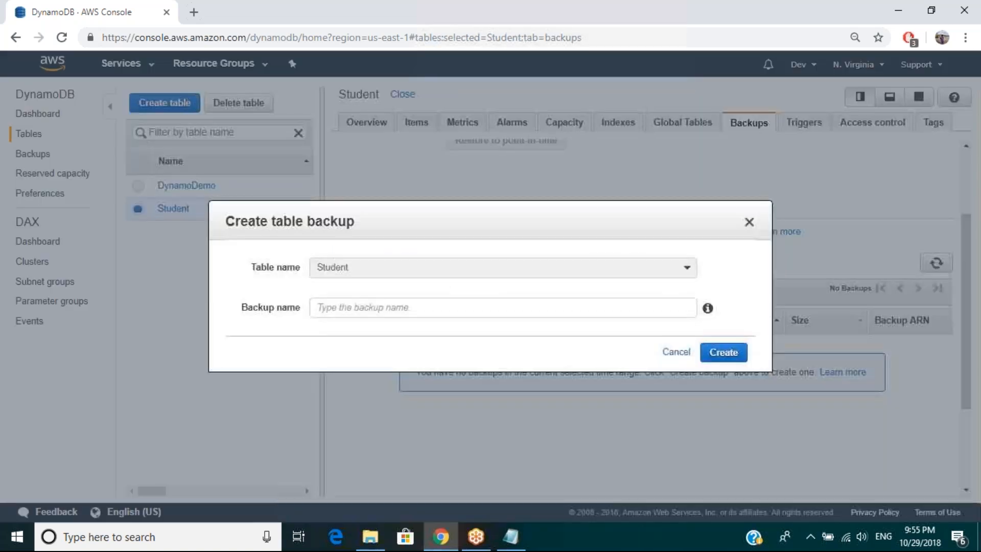
click(375, 305)
text(st)
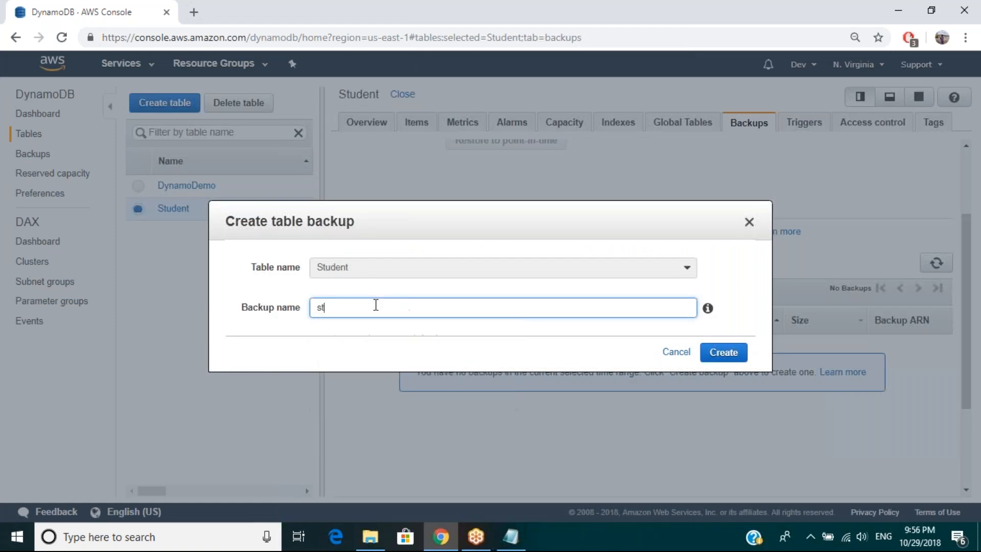
text(udnetbakcup)
key(BackSpace)
Step: Correct the backup name to "student_backup", create the backup and close the dialog
key(BackSpace)
key(BackSpace)
key(BackSpace)
text(ckup)
click(354, 309)
click(346, 308)
key(BackSpace)
key(BackSpace)
key(BackSpace)
key(BackSpace)
text(ent_)
click(497, 350)
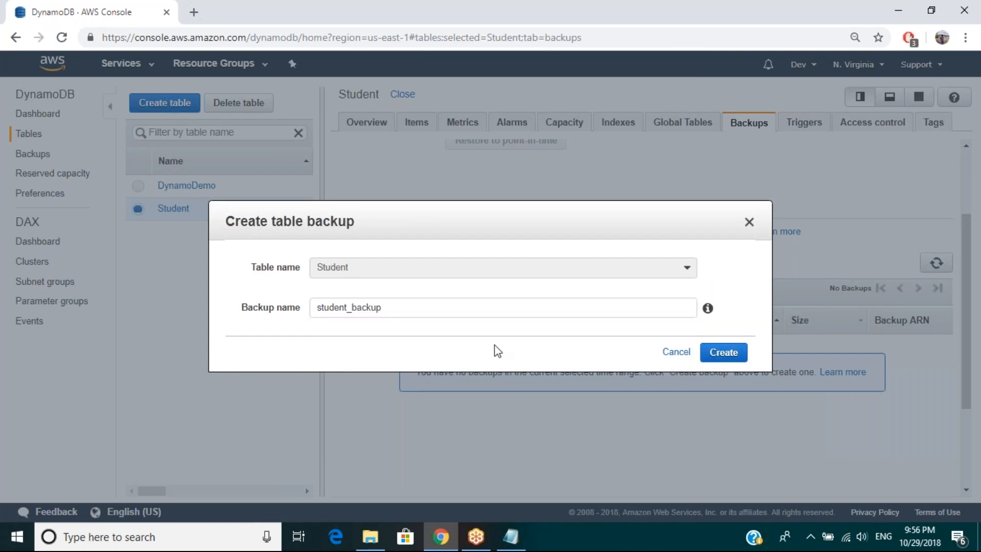
click(722, 354)
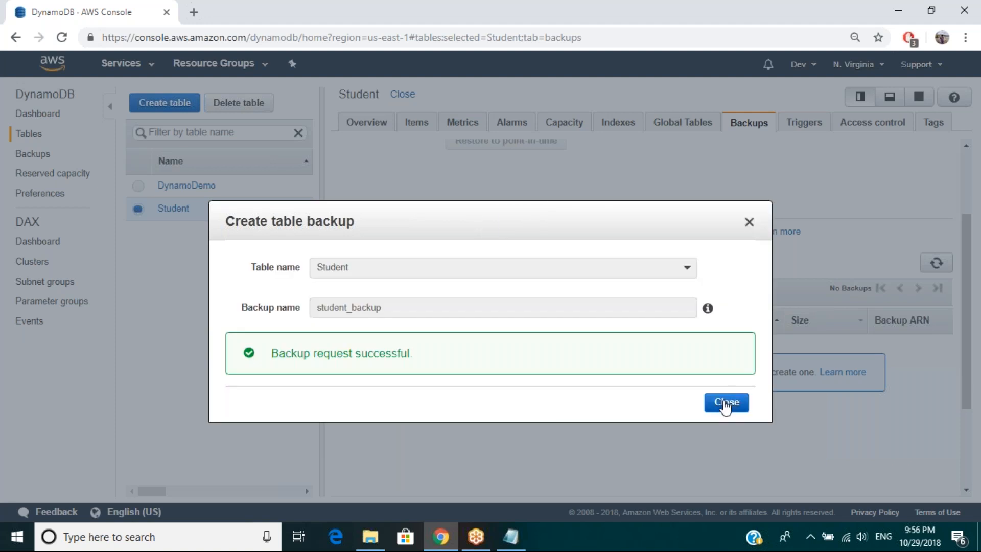
click(725, 403)
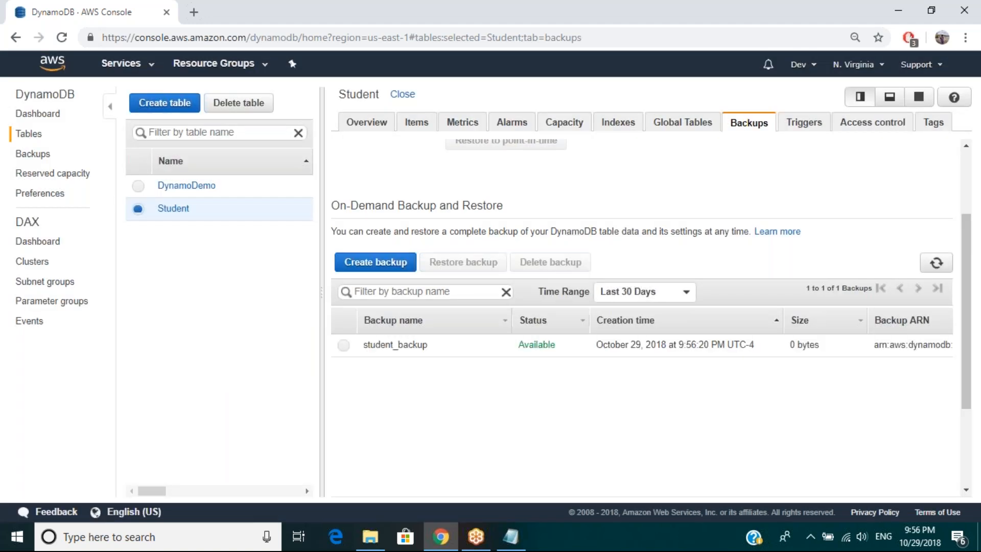
Step: Select student_backup, start restoring it and enter "StudnetRestore" as the new table name
click(448, 349)
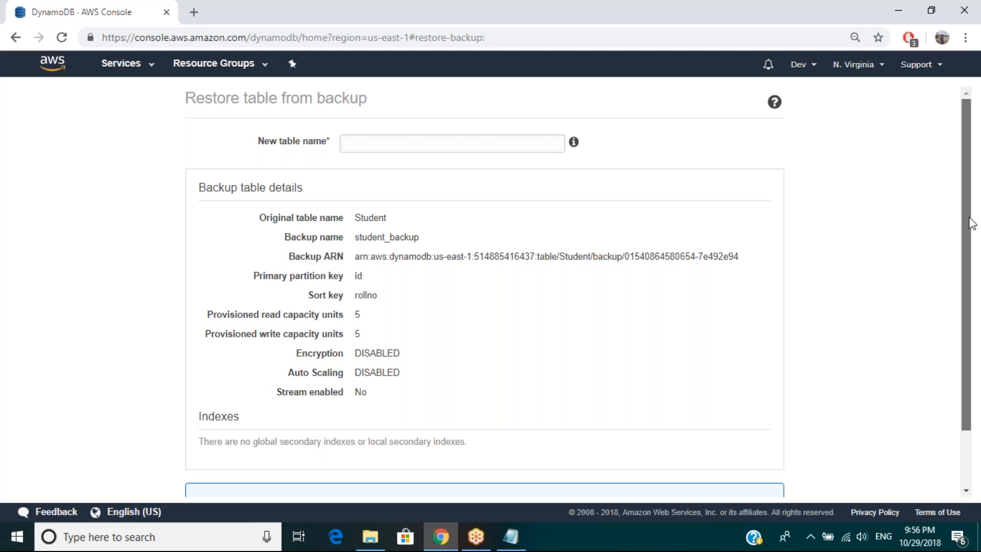
drag(972, 223, 975, 400)
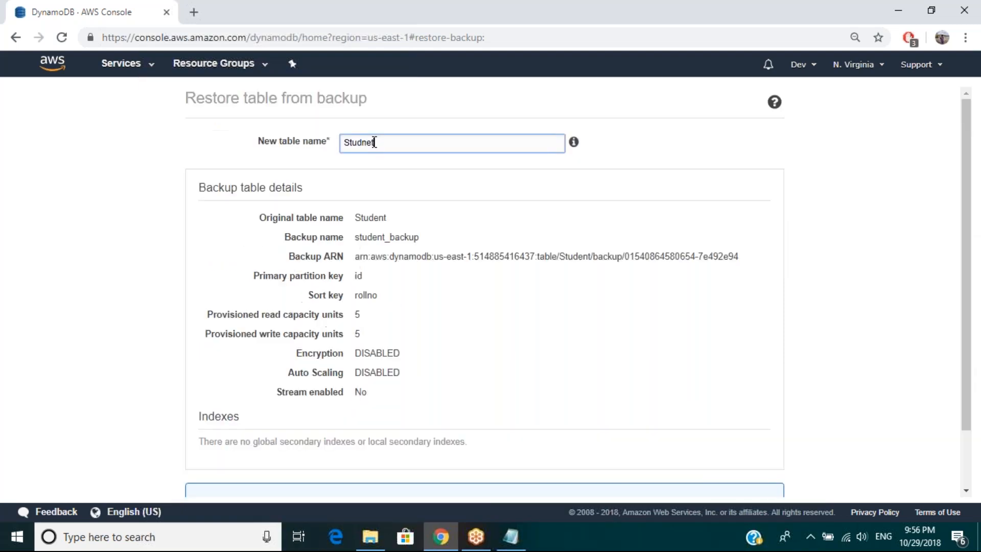
text(Restore)
drag(967, 237, 965, 285)
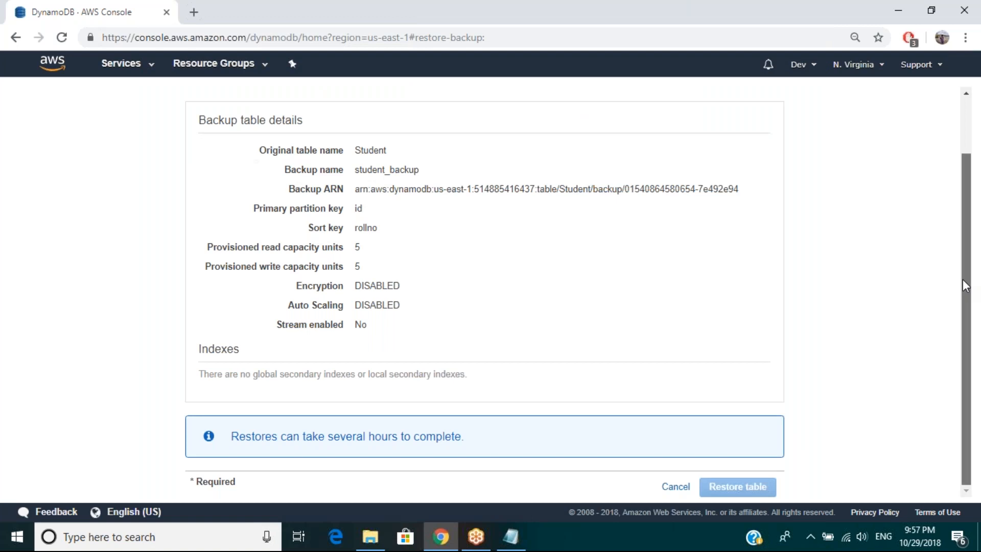
scroll(962, 279, up, 1)
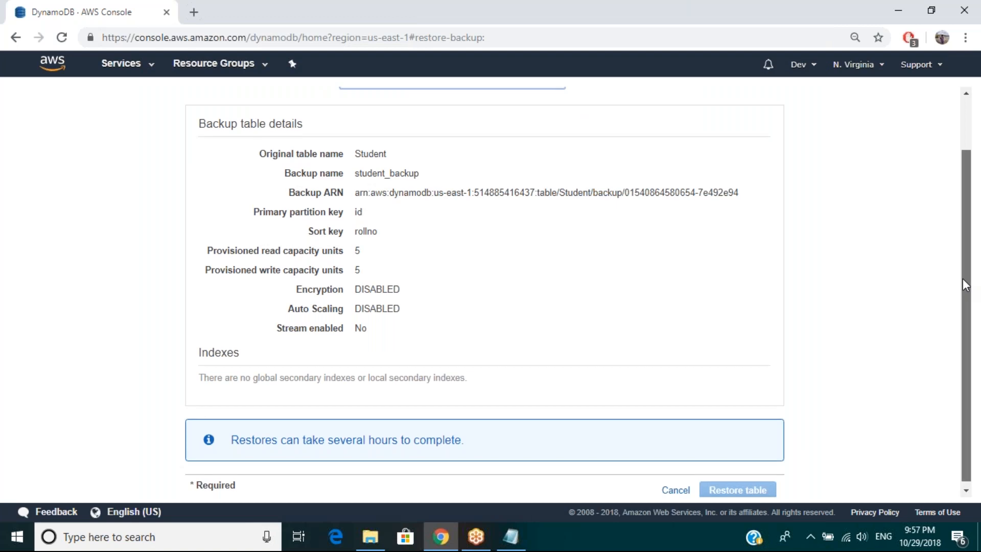
scroll(965, 285, up, 1)
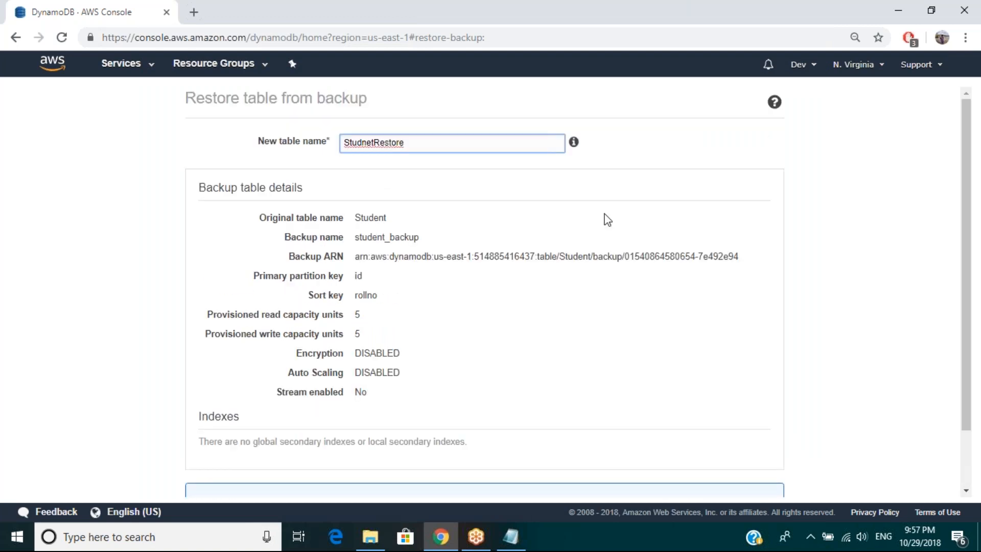
Step: Insert an underscore to make the new table name "Studnet_Restore" and submit the table restore
click(604, 214)
click(376, 144)
text(_)
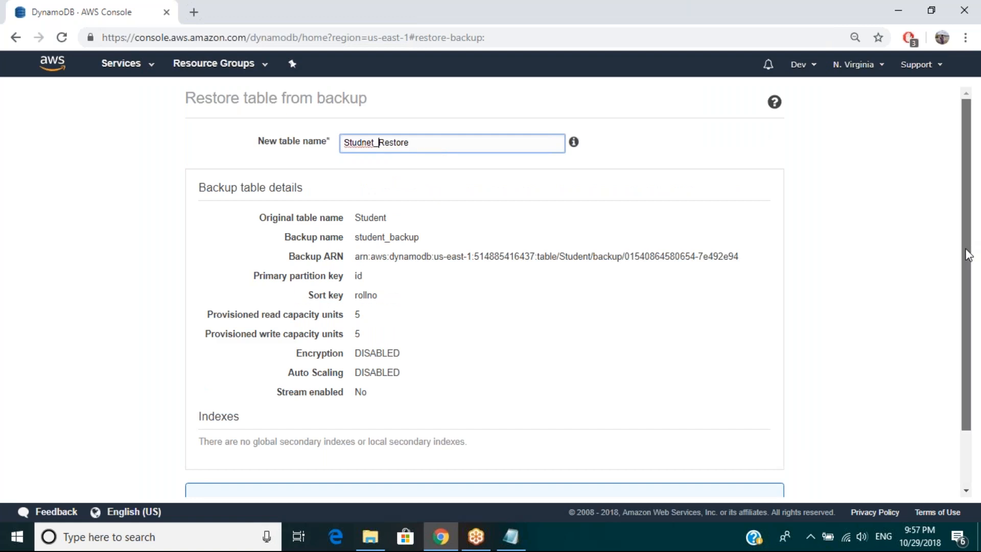
drag(968, 253, 968, 327)
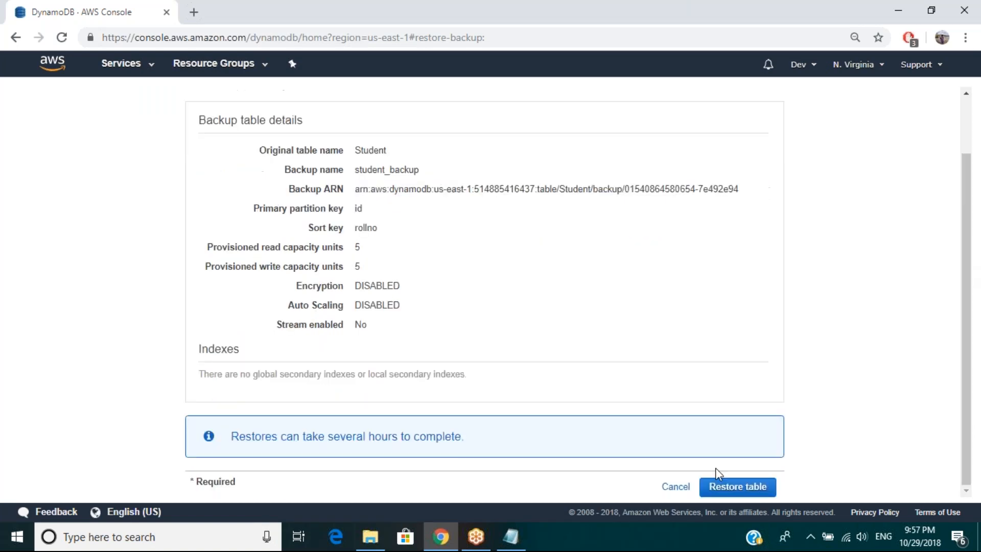
click(737, 488)
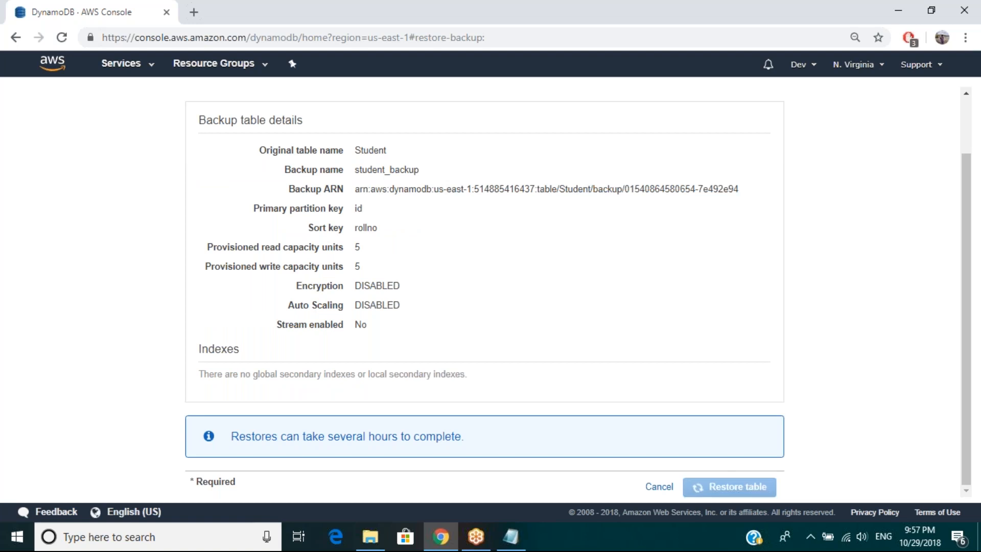
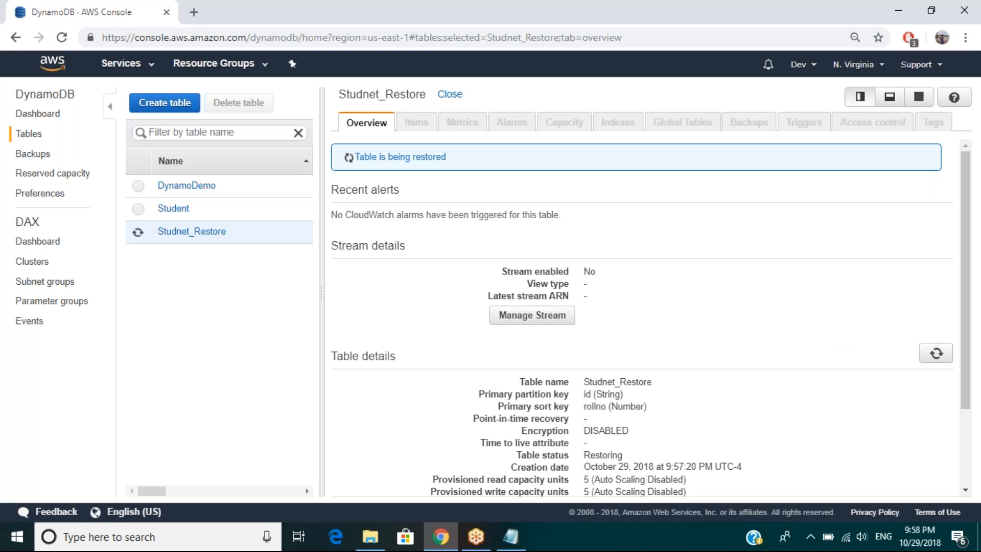
Step: Open the Student table and display its triggers
click(207, 211)
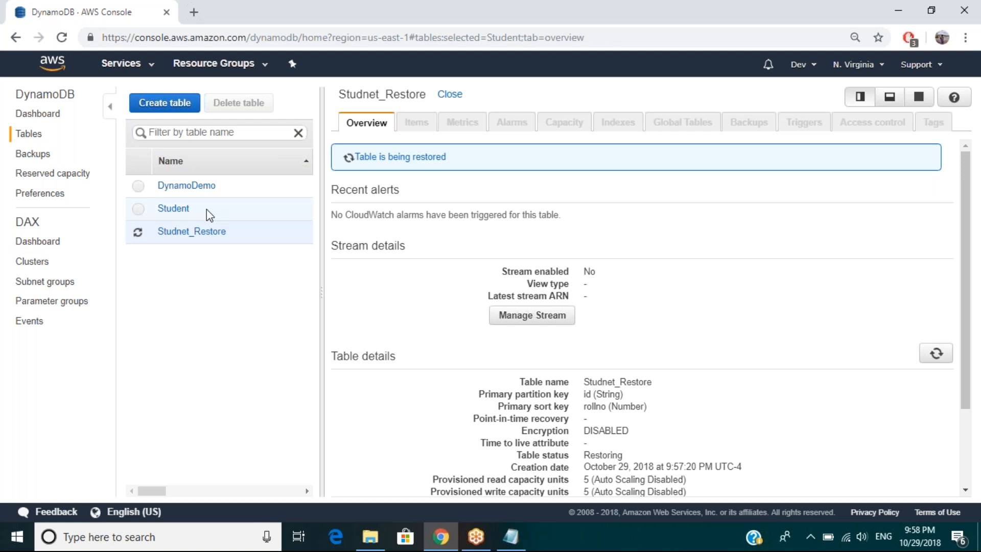
click(273, 228)
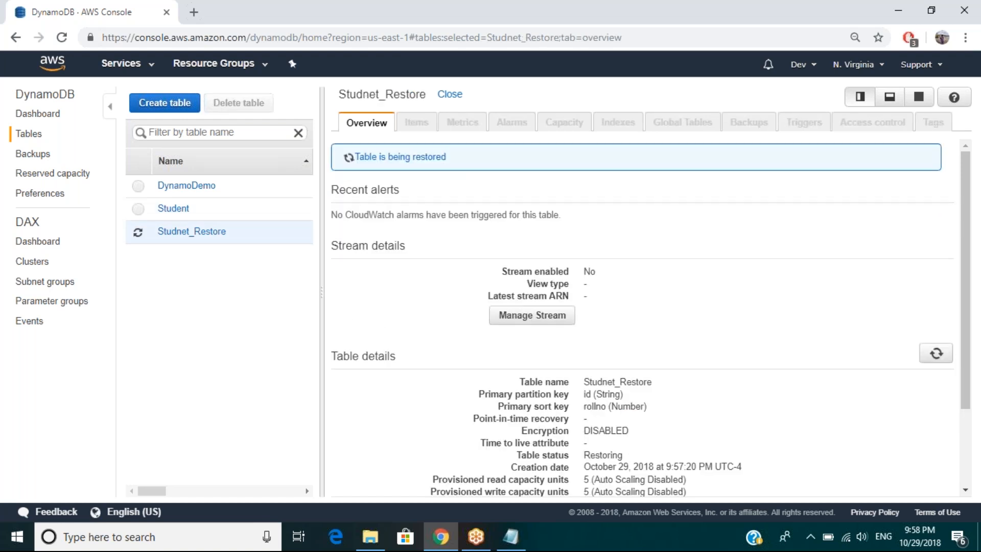
click(244, 215)
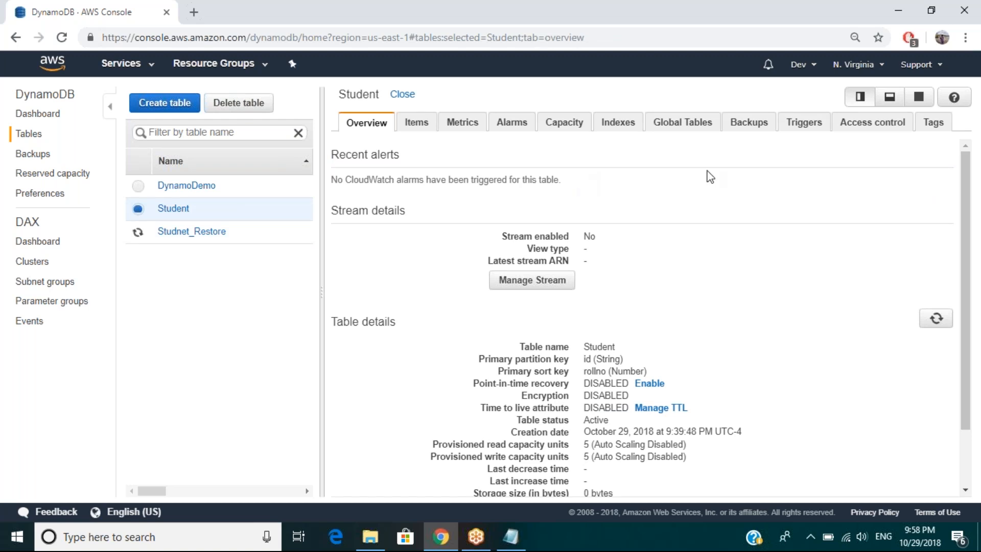
click(811, 136)
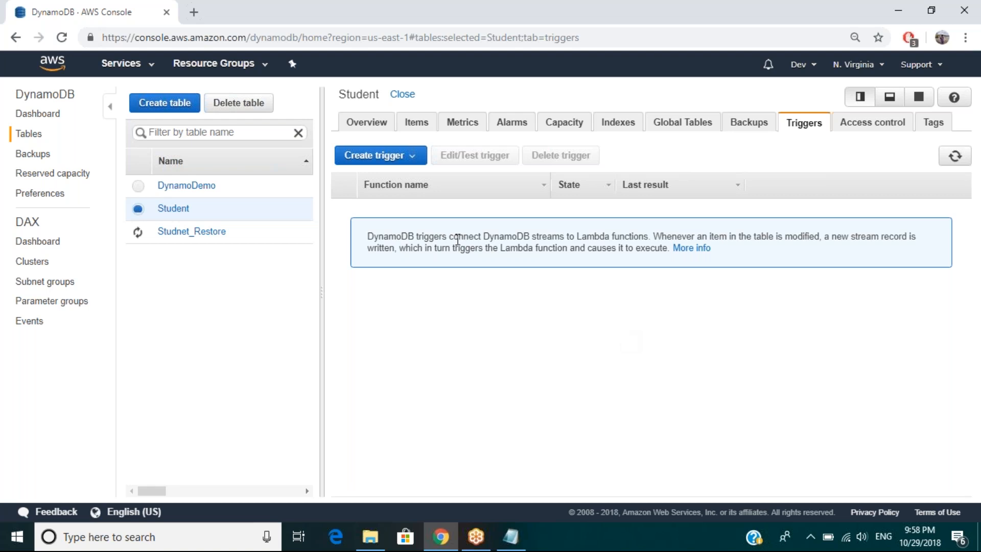
click(413, 162)
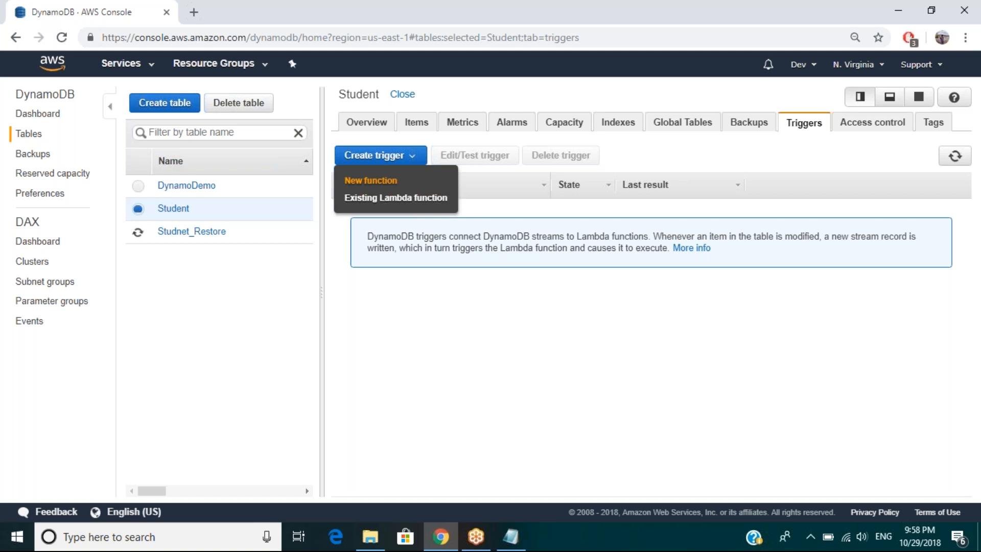
click(383, 203)
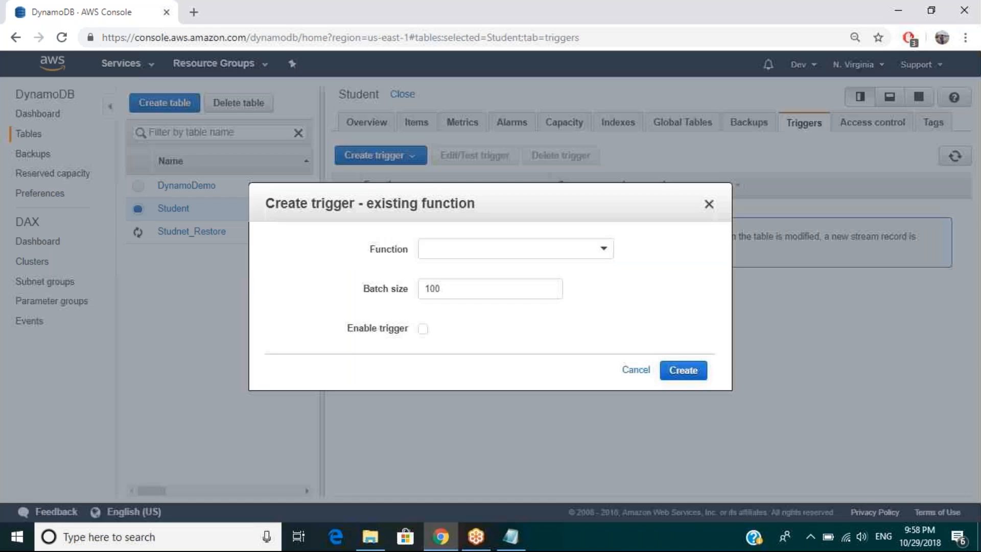
click(709, 205)
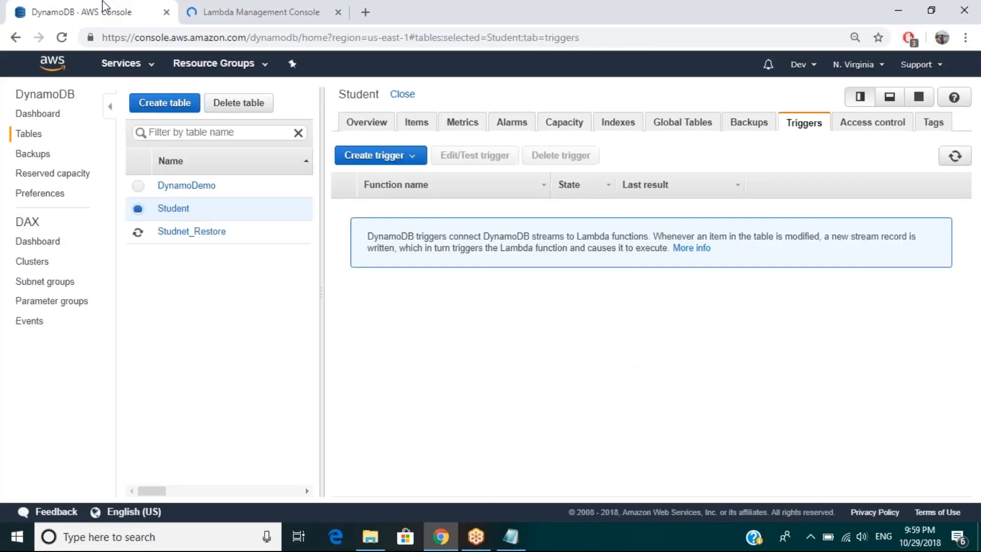
Step: Go to the new Lambda function form for the DynamoDB trigger and name the function "DyanmodbLambda"
click(238, 11)
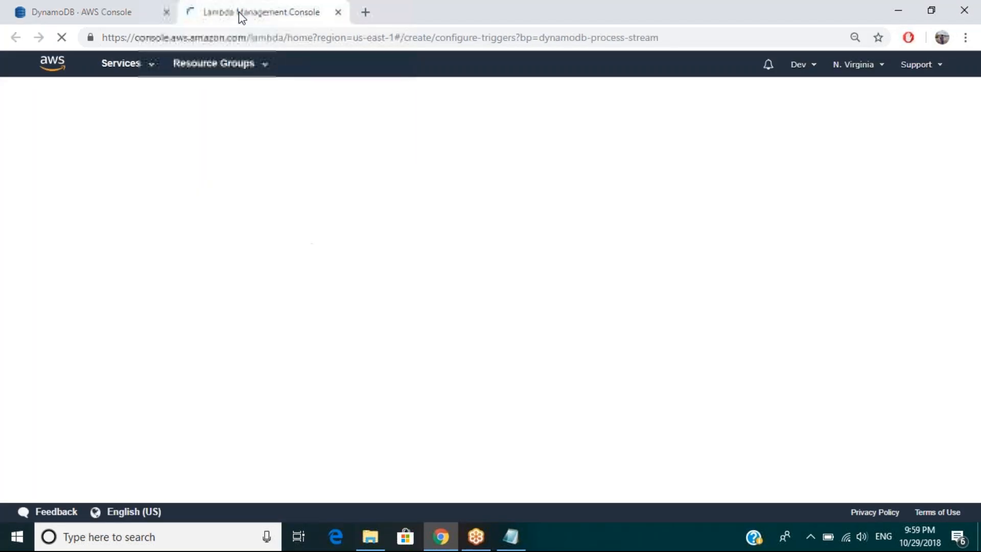
click(99, 15)
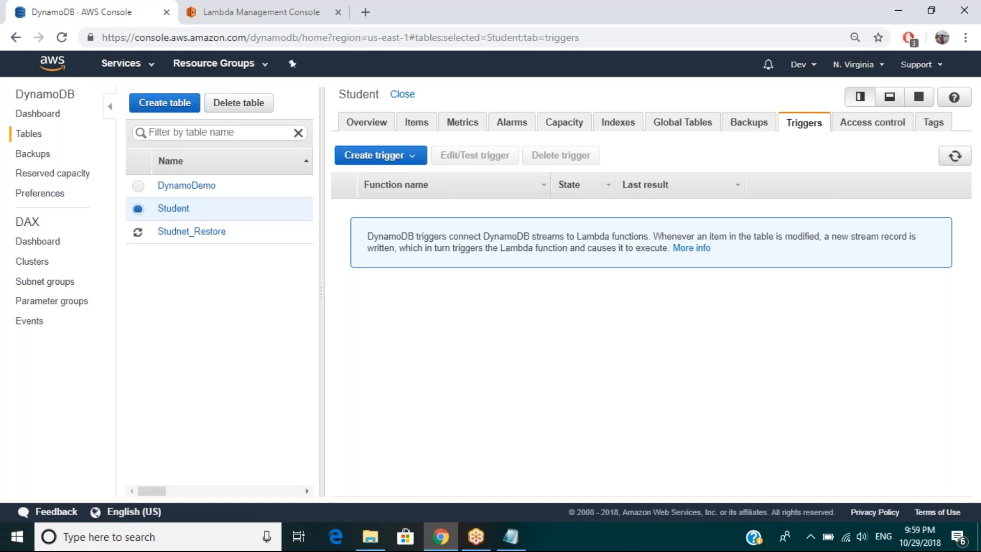
click(277, 9)
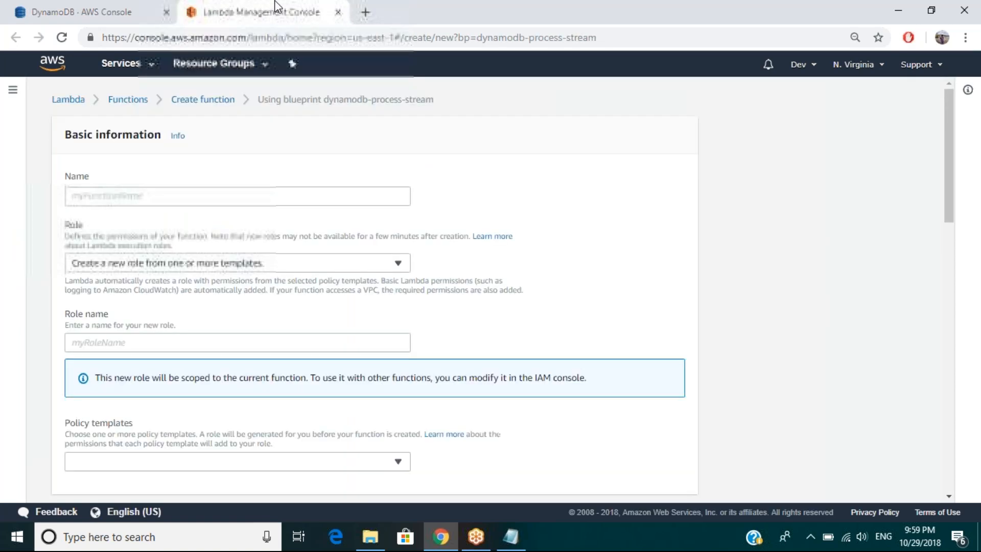
click(215, 199)
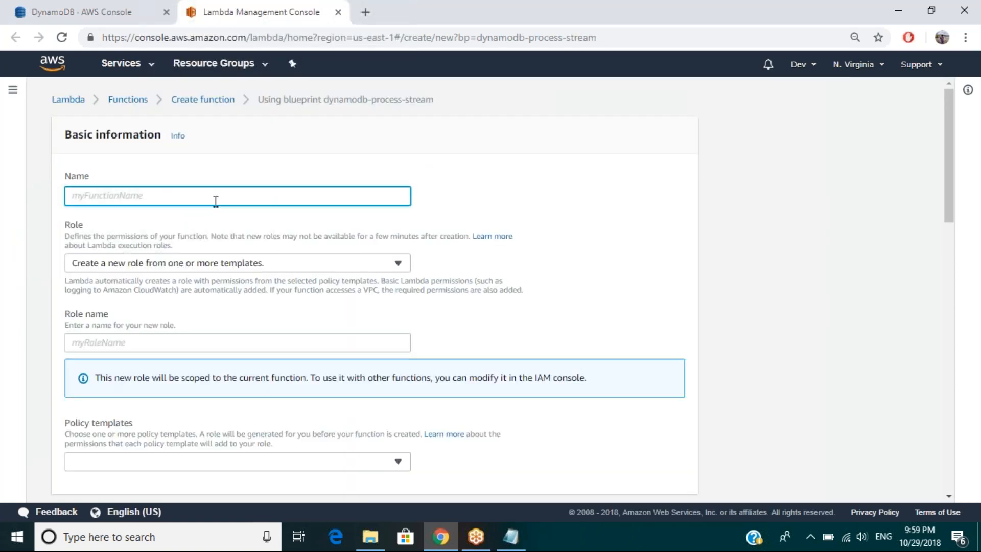
text(DyanmodbLambda)
Step: Set the function to create a new role from one or more templates and name the role "dynamodbRole"
click(208, 270)
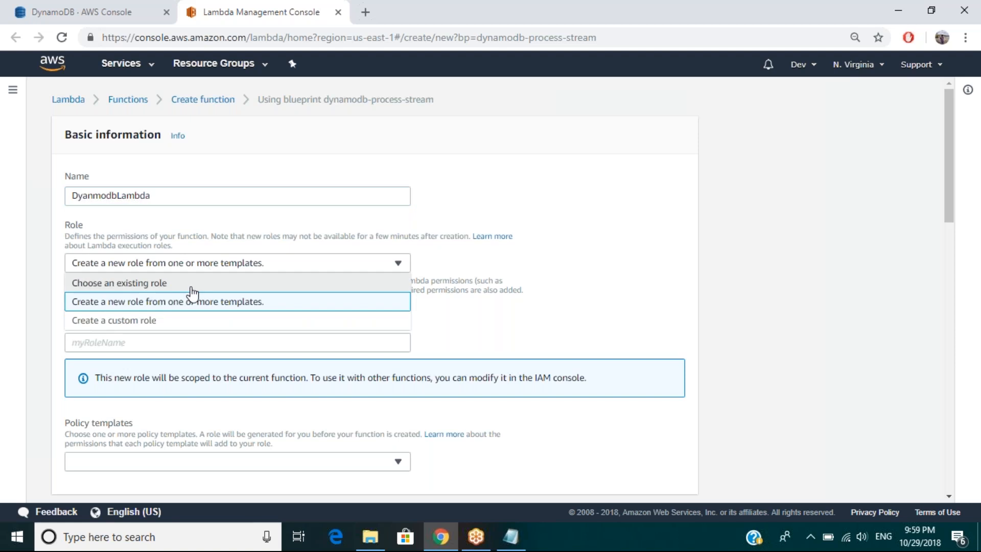
click(189, 308)
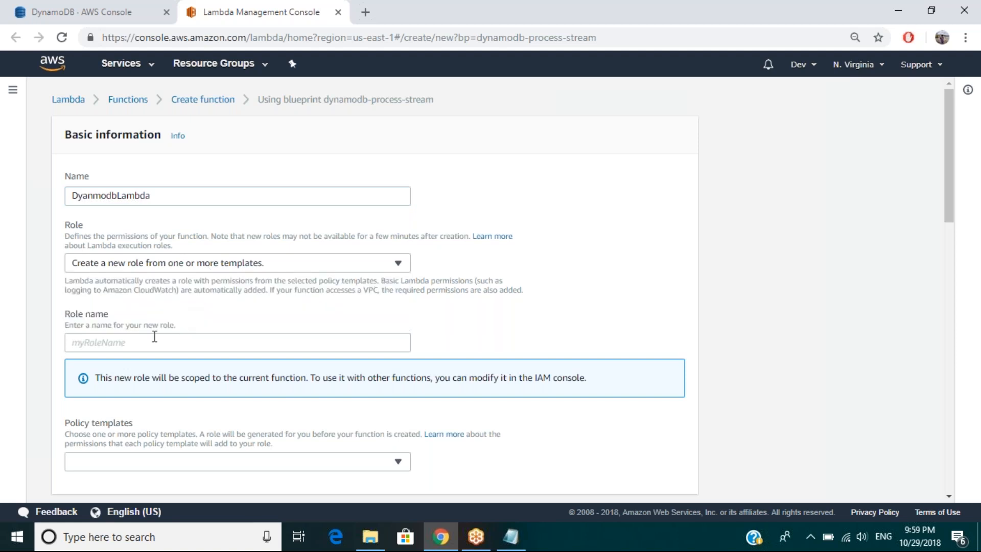
click(155, 336)
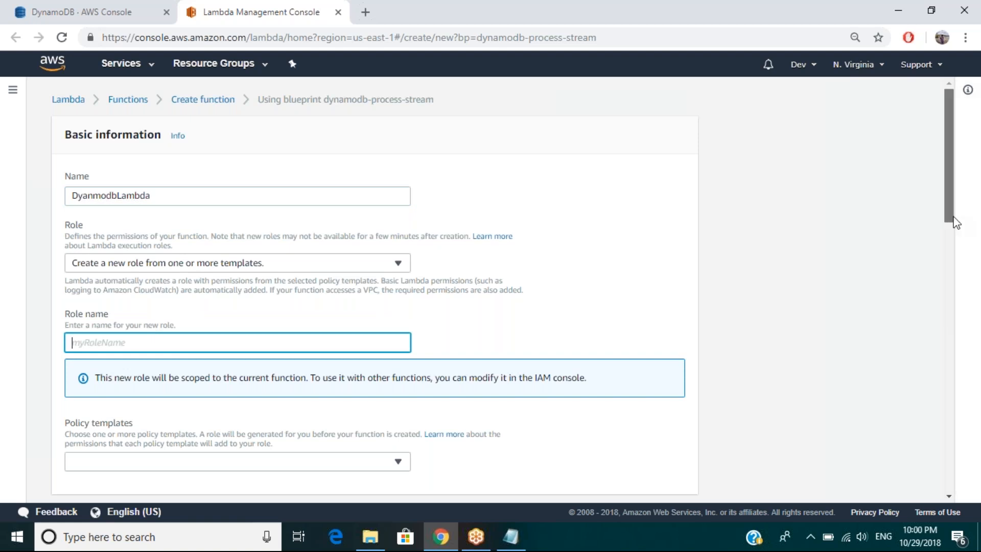
scroll(956, 223, down, 1)
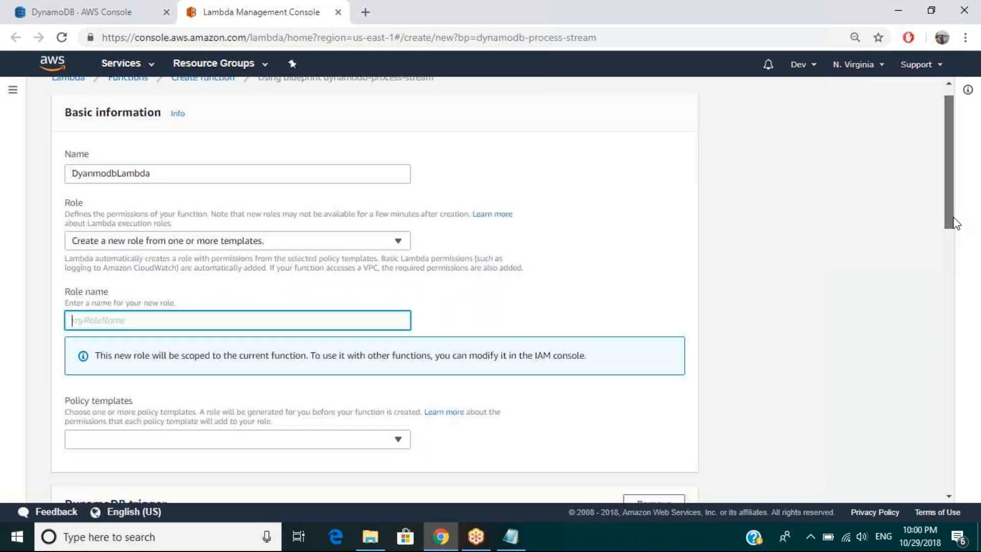
drag(955, 218, 954, 224)
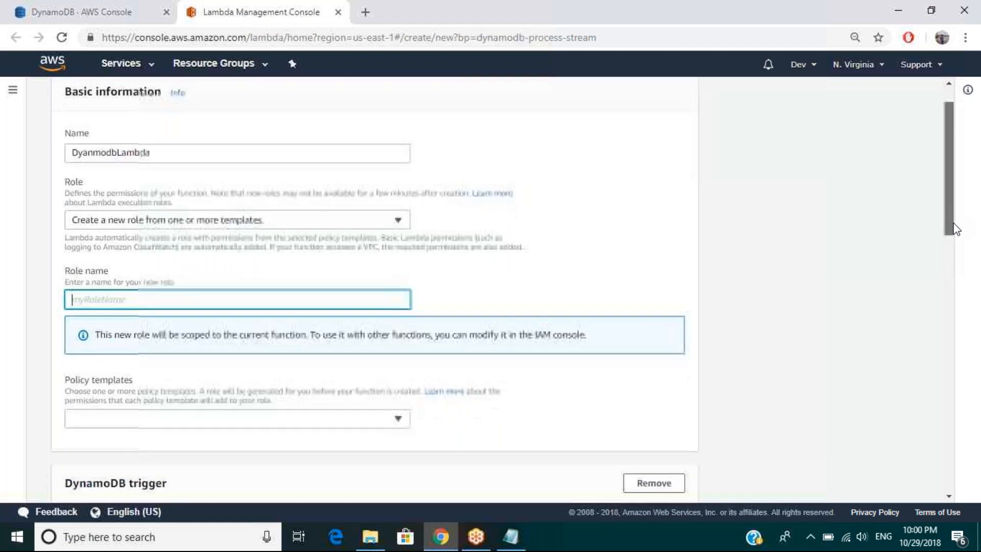
scroll(954, 226, down, 2)
text(dynamodbRole)
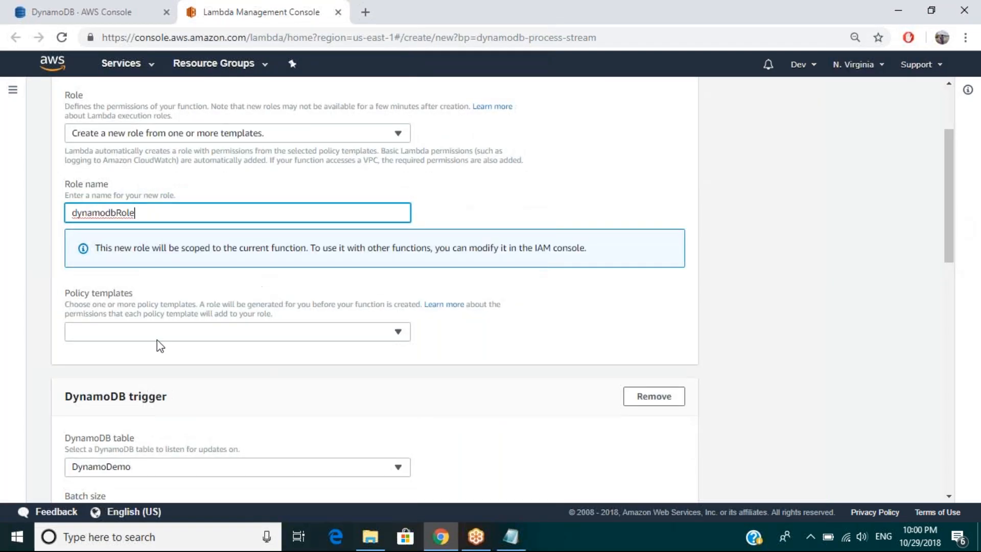
Step: Search the policy templates and add "Basic Lambda@Edge permissions (for CloudFront trigger)" to the new role
click(159, 337)
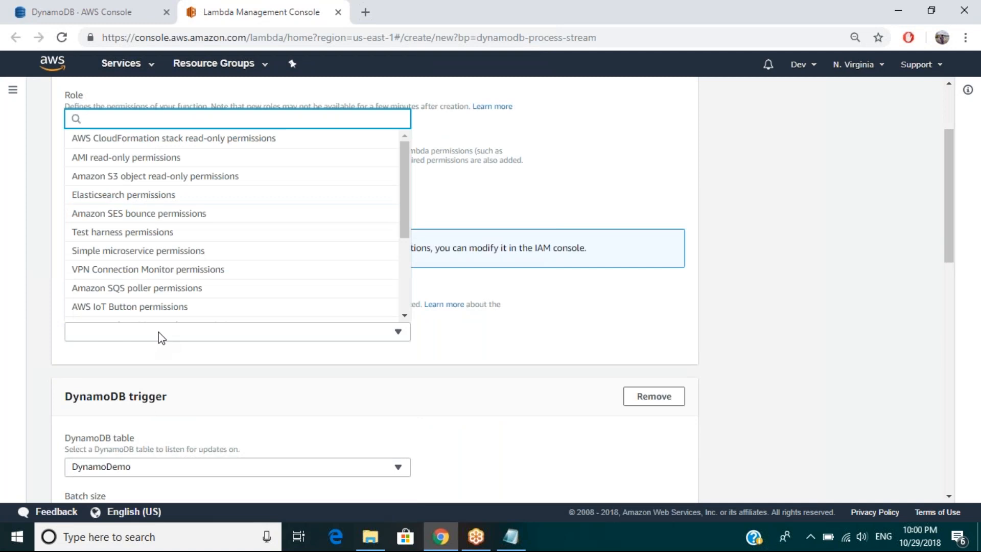
text(dyna)
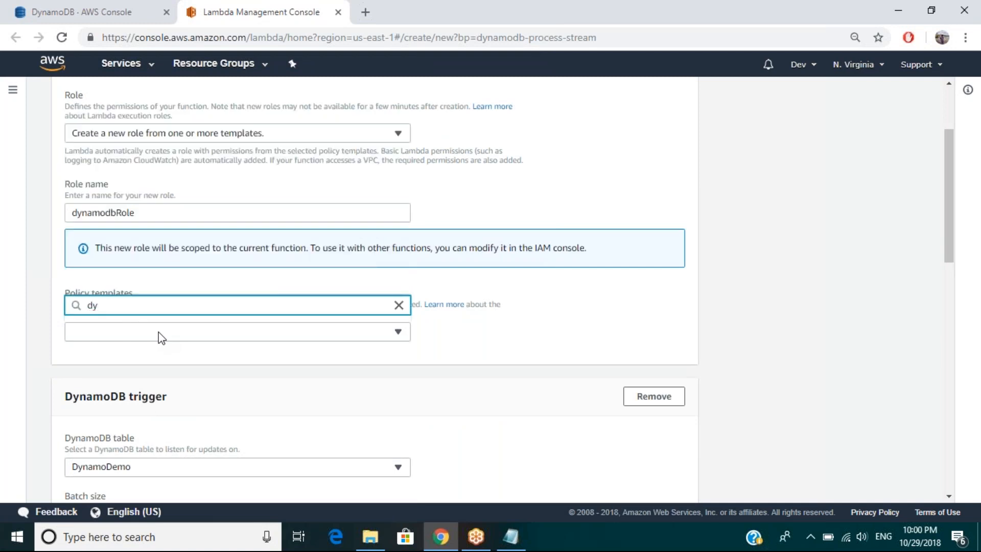
key(BackSpace)
key(BackSpace)
key(BackSpace)
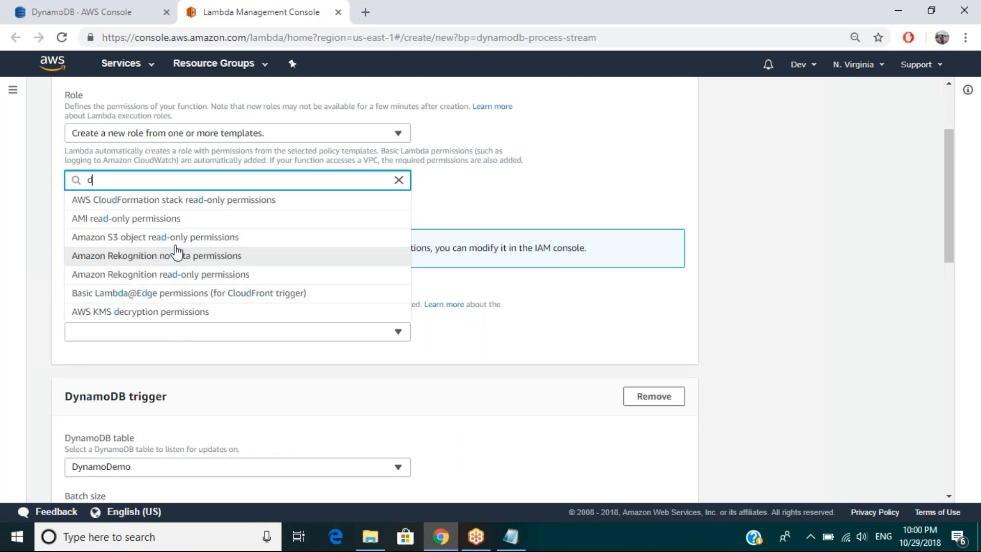
click(209, 293)
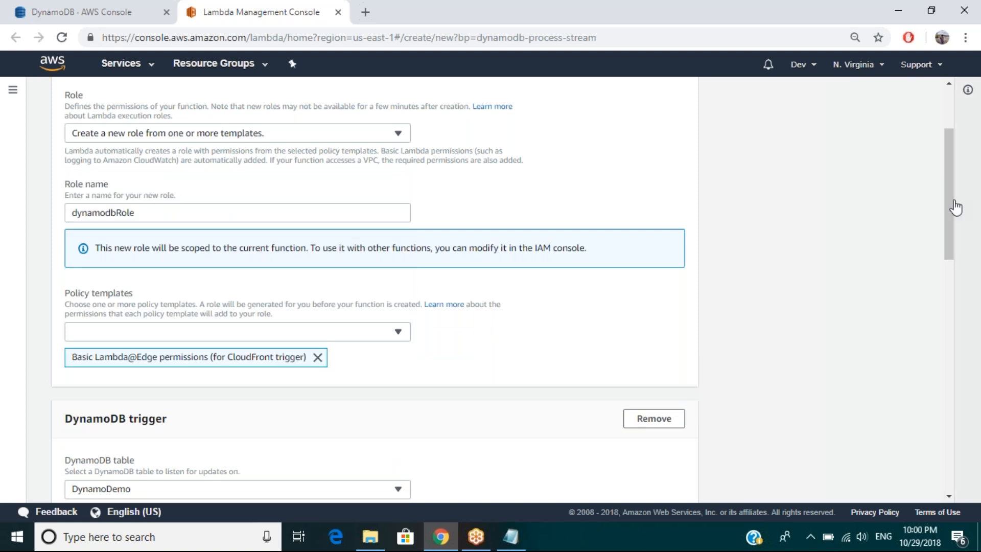
Step: Keep Latest as the DynamoDB trigger's starting position and enable the trigger
scroll(950, 270, down, 1)
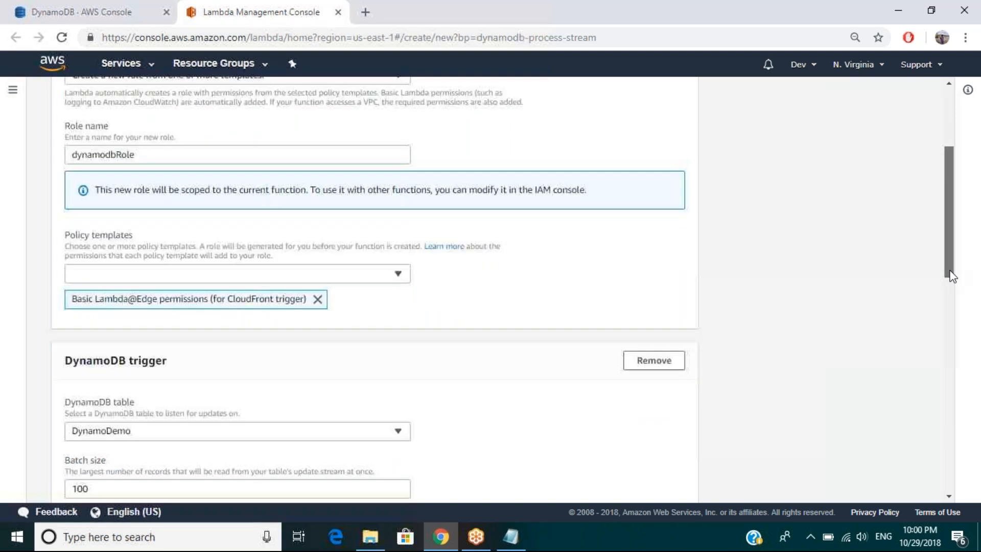
drag(951, 276, 950, 282)
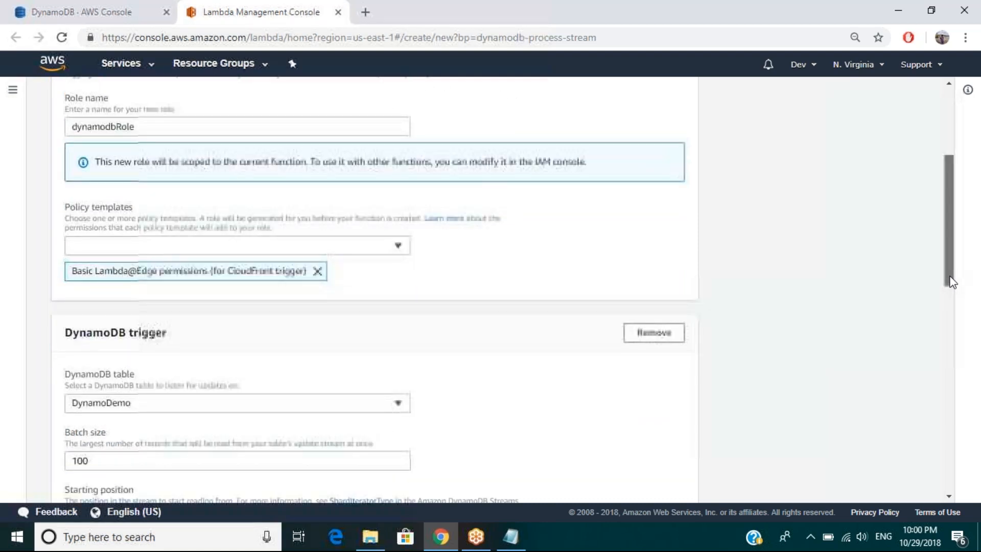
scroll(951, 282, down, 1)
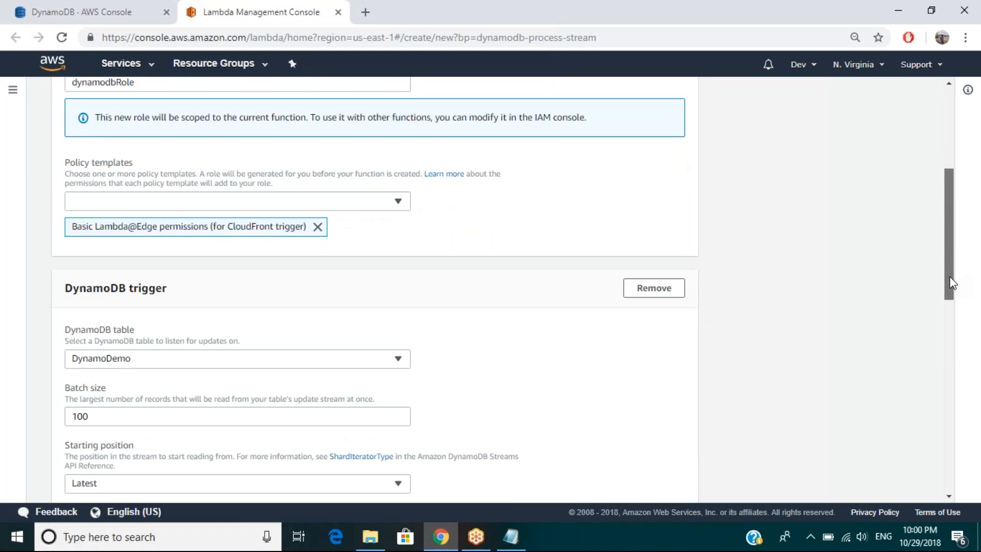
scroll(952, 282, down, 3)
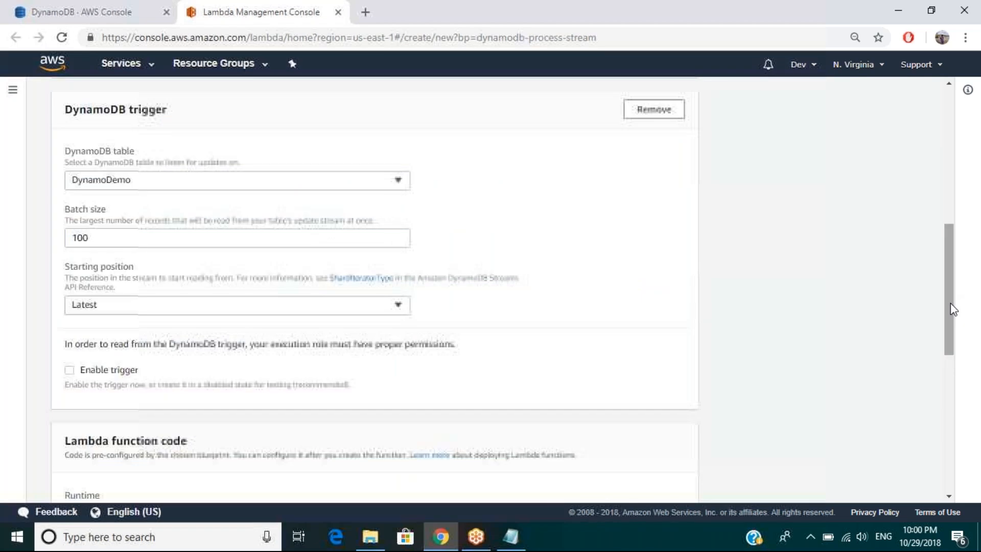
click(149, 313)
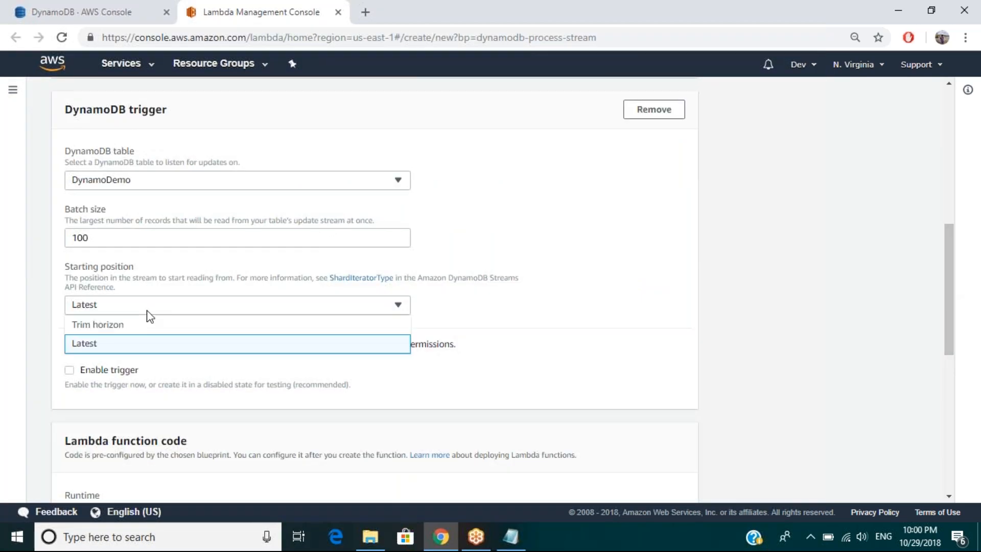
click(2, 363)
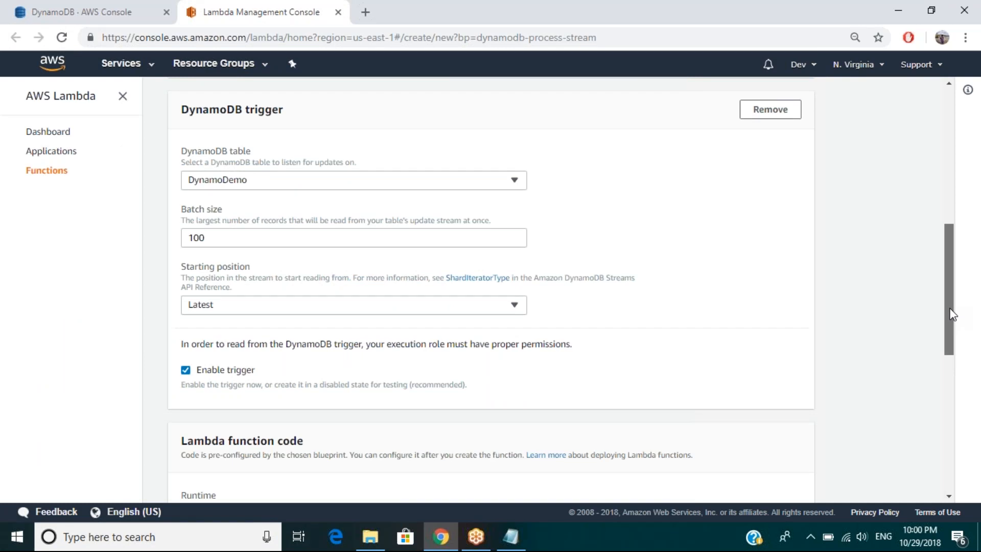
Step: Review the preconfigured function code and create the Lambda function
drag(952, 314, 952, 380)
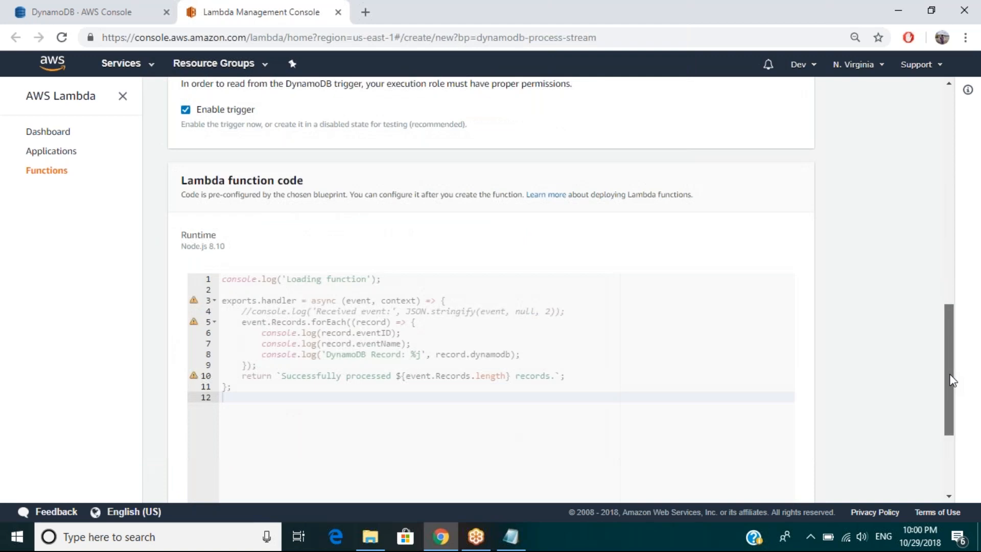
scroll(895, 388, down, 2)
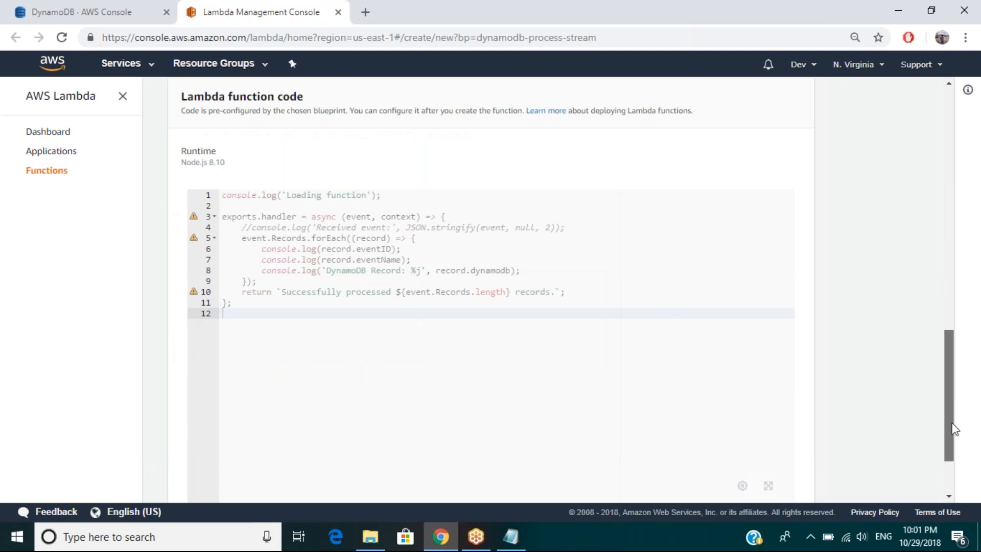
scroll(953, 434, down, 1)
drag(954, 446, 951, 467)
click(766, 480)
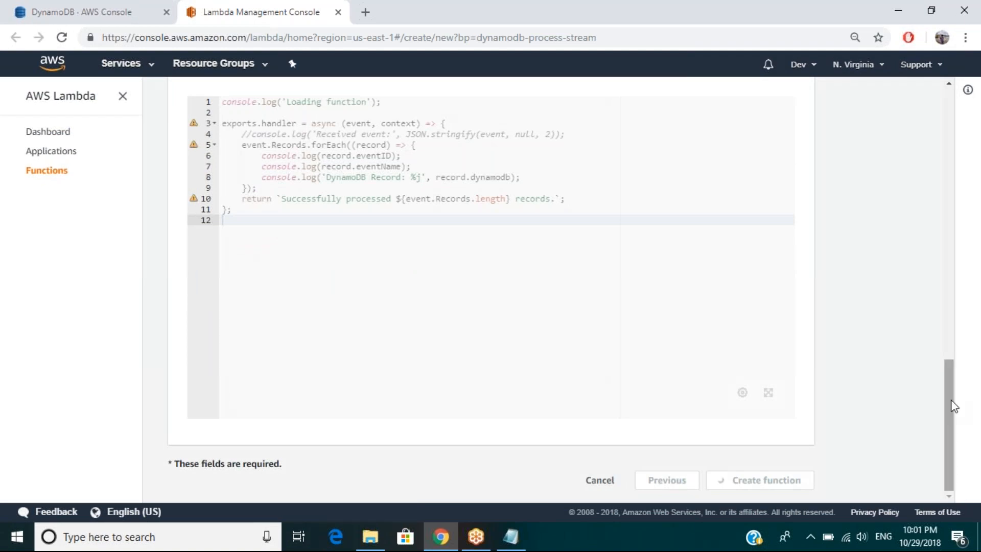
scroll(954, 406, up, 6)
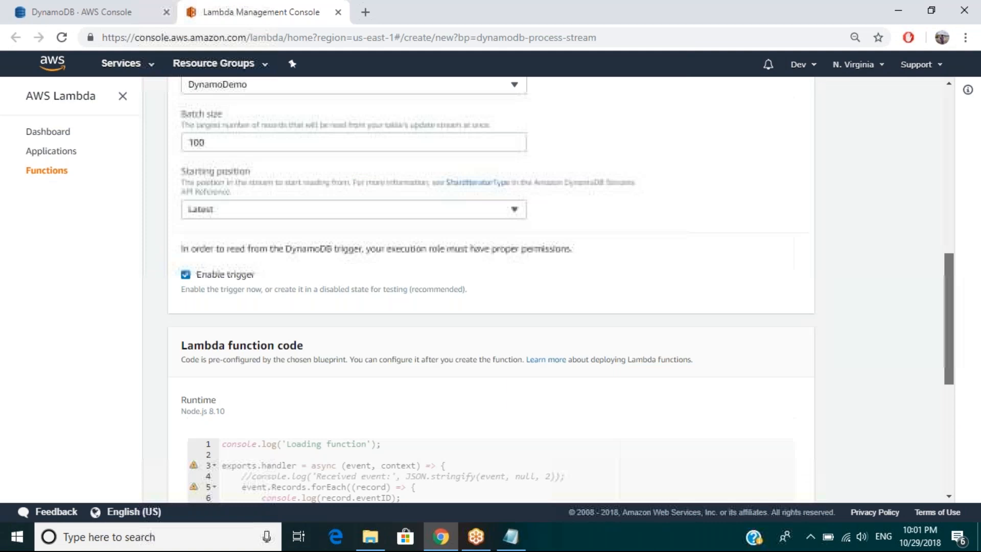
scroll(490, 289, up, 3)
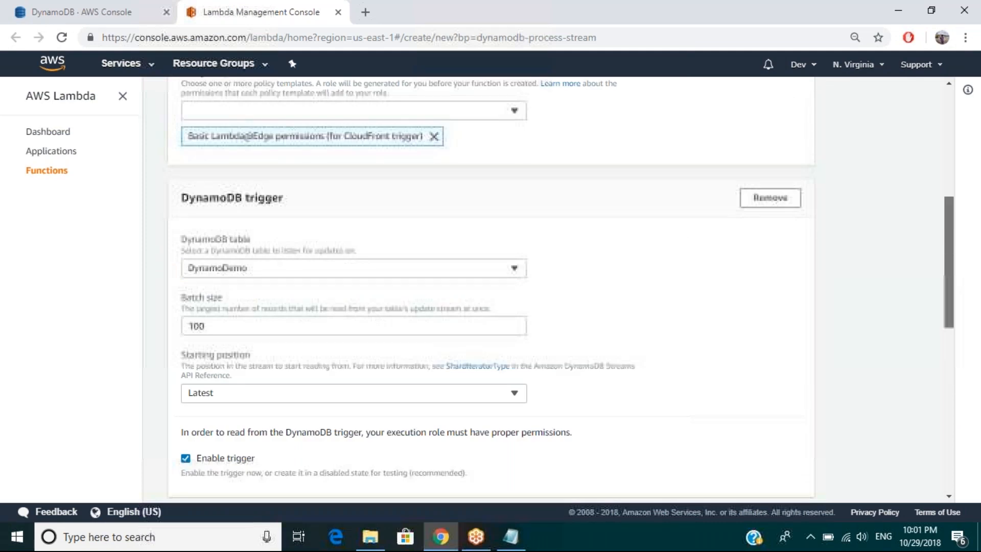
scroll(959, 237, up, 1)
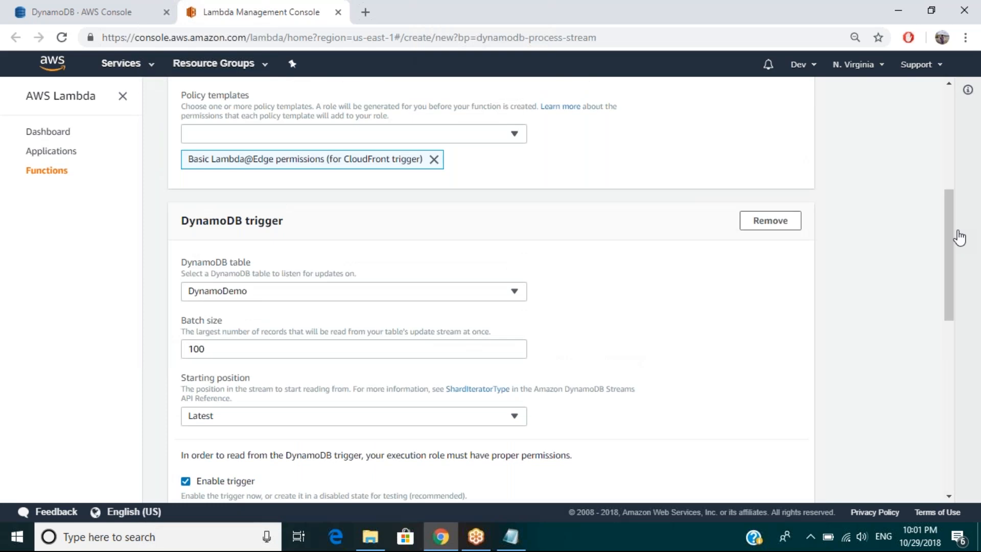
drag(960, 238, 951, 483)
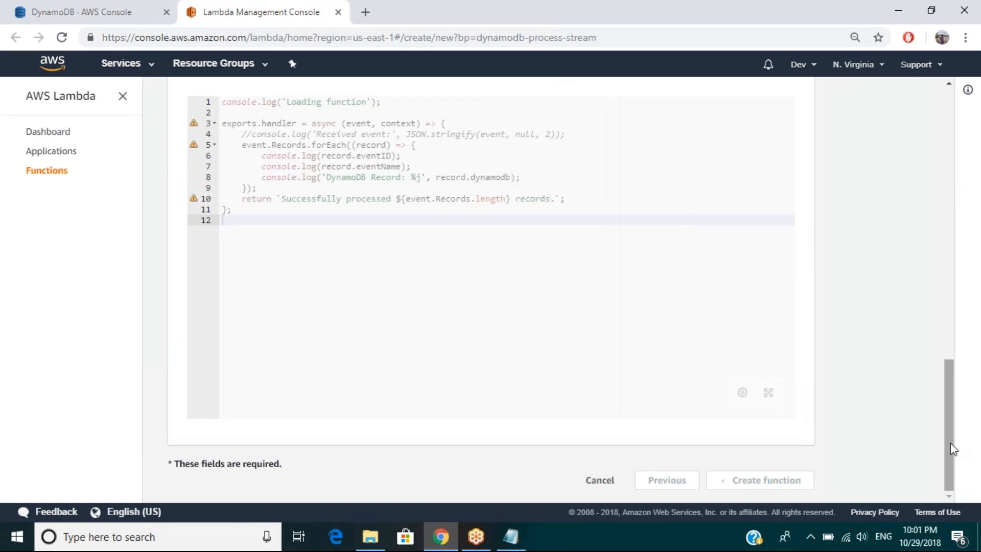
drag(951, 442, 948, 387)
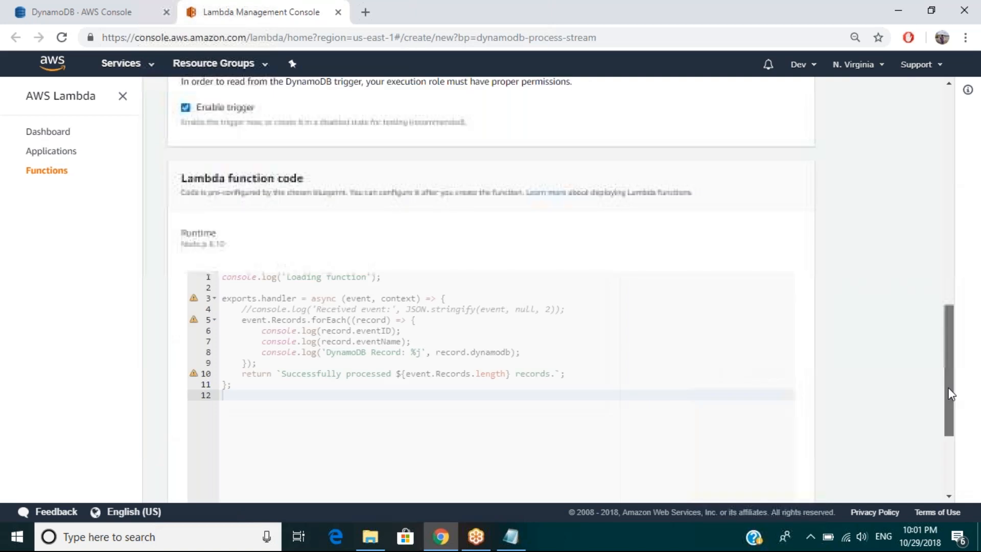
drag(949, 394, 952, 142)
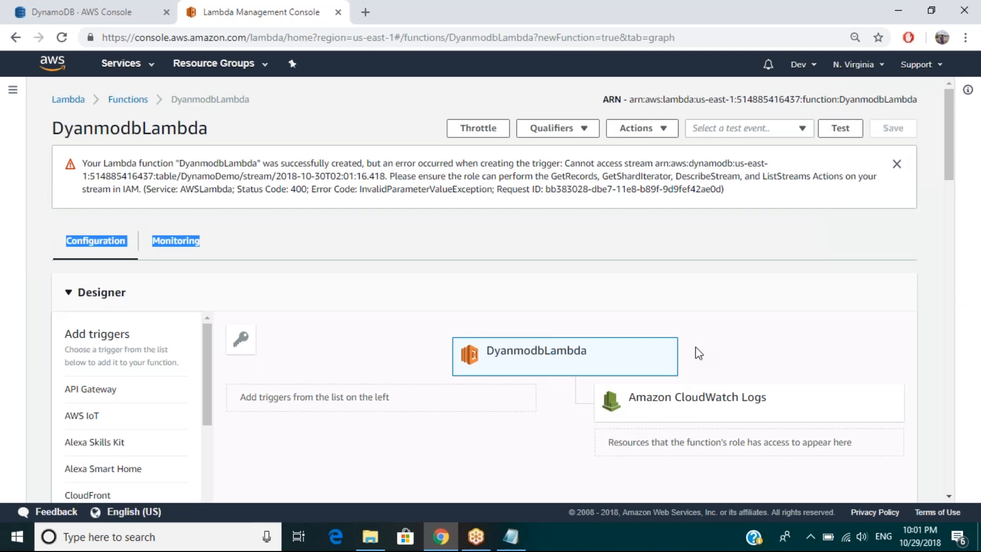
Step: Collapse the Designer section and examine the inline code of index.js in the DyanmodbLambda function
drag(945, 145, 952, 165)
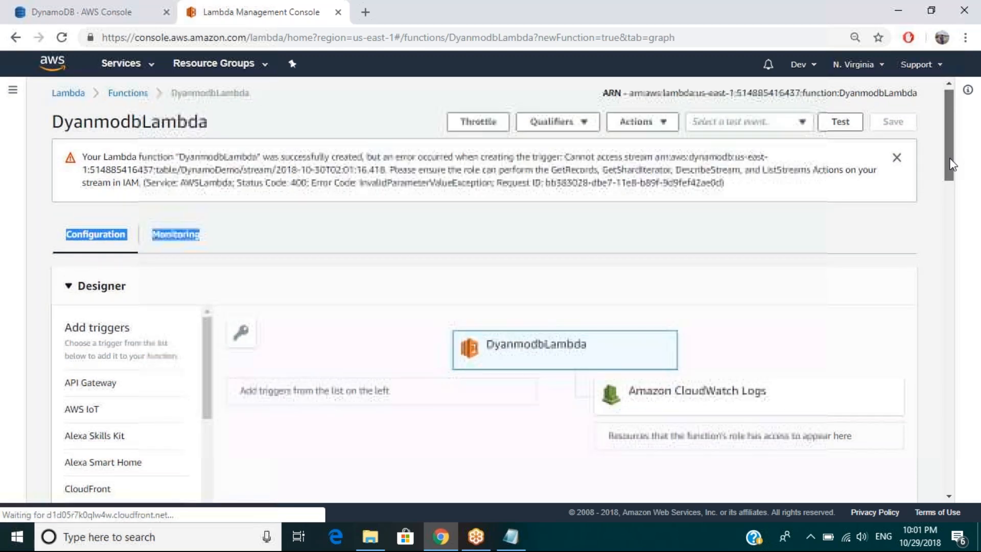
drag(952, 165, 951, 185)
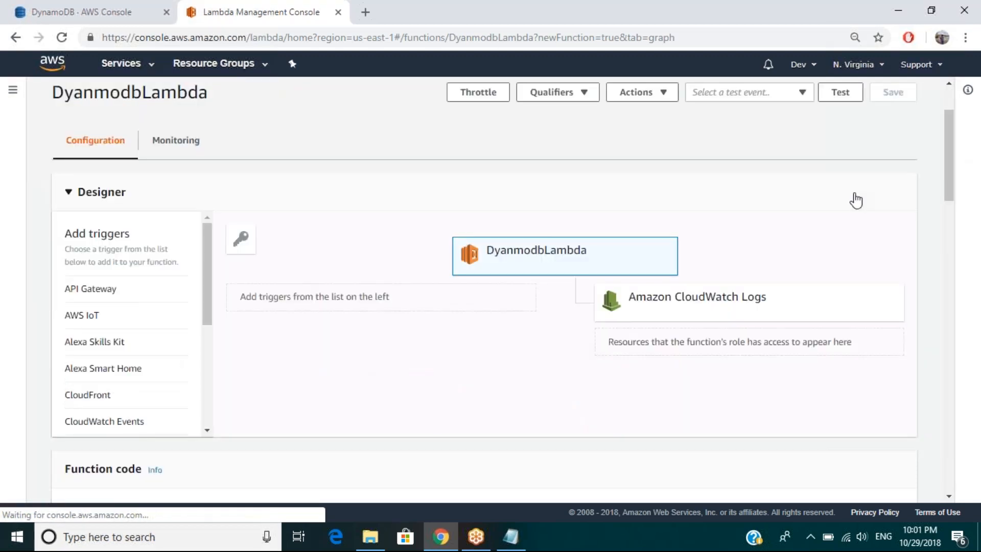
click(856, 200)
drag(949, 192, 951, 229)
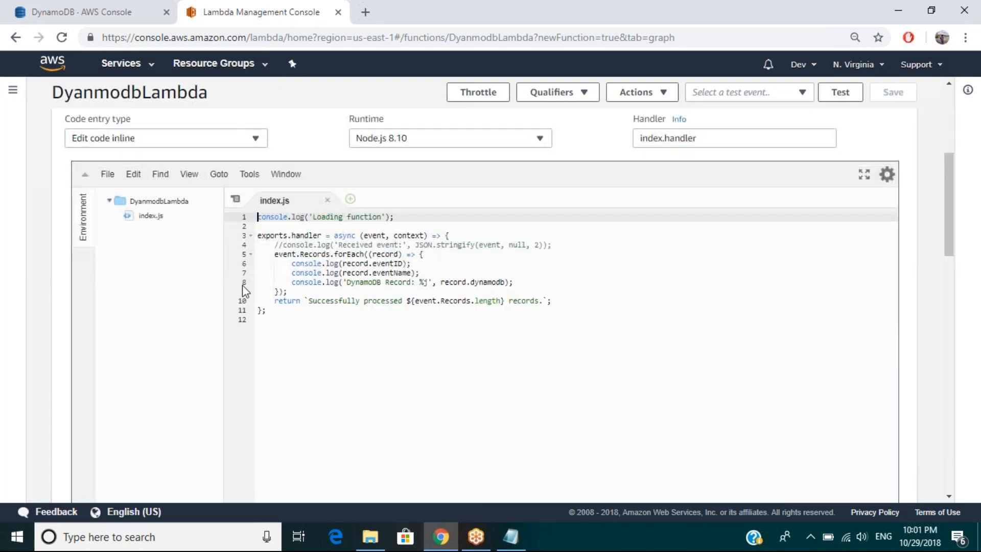
drag(951, 206, 950, 204)
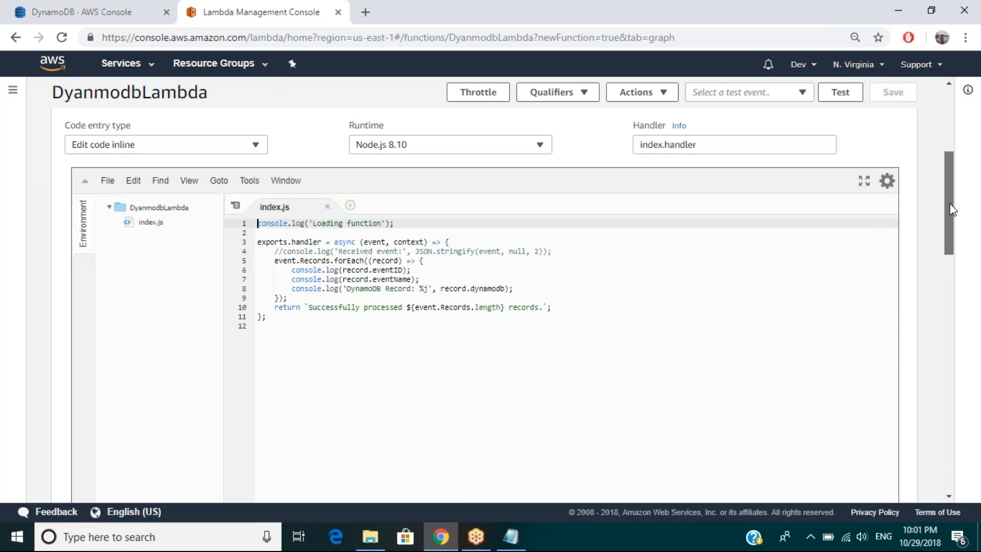
drag(951, 209, 951, 200)
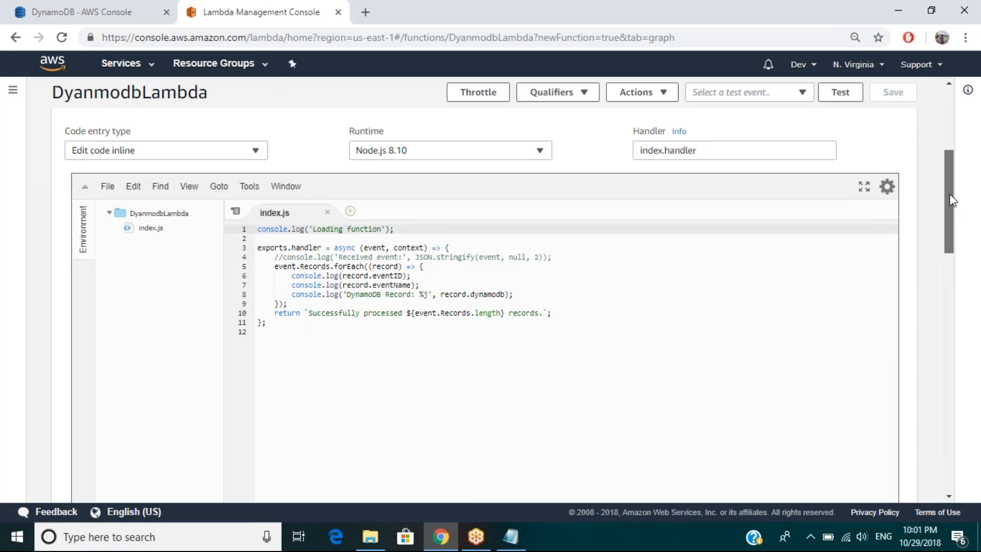
drag(951, 201, 951, 194)
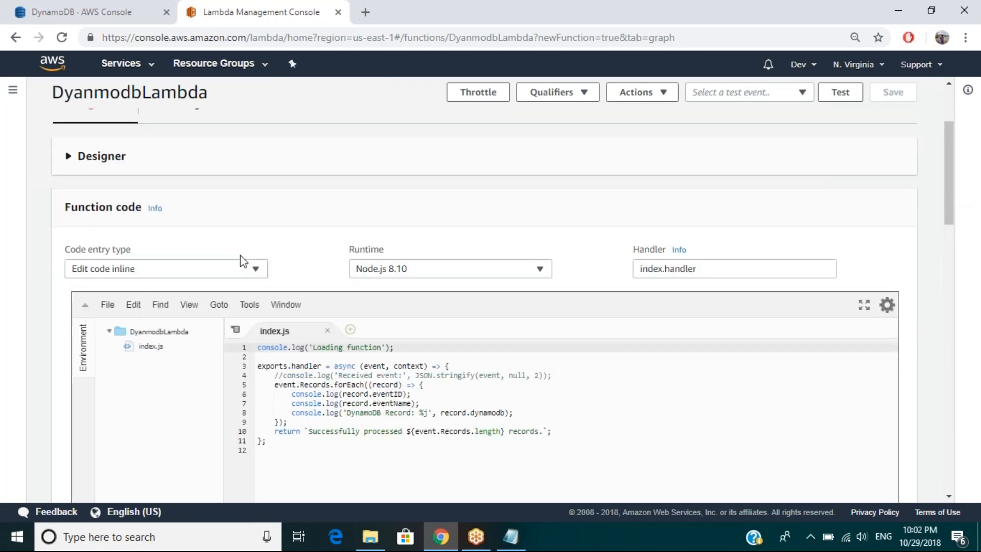
Step: Examine the runtimes available for the function's code without changing the selection
click(241, 261)
click(434, 268)
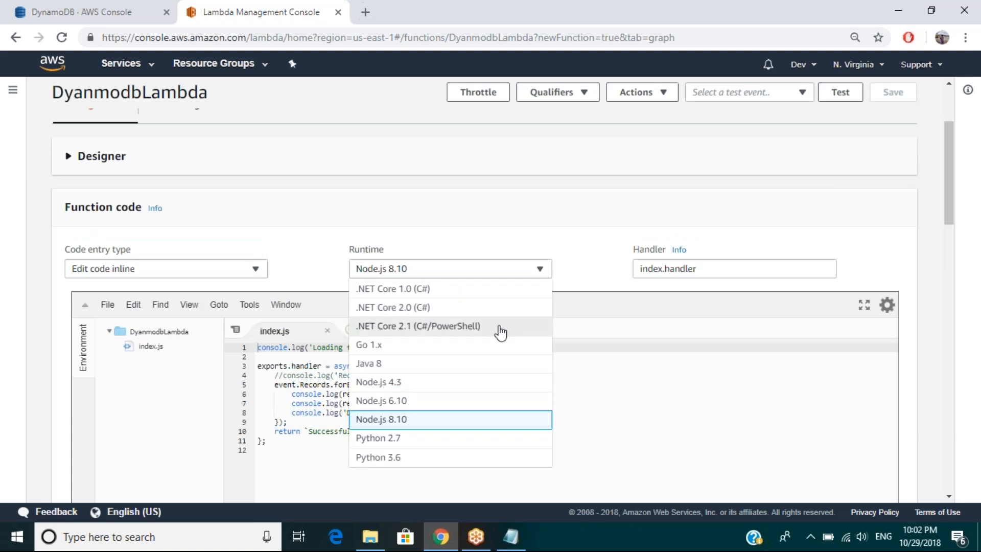
drag(948, 190, 949, 154)
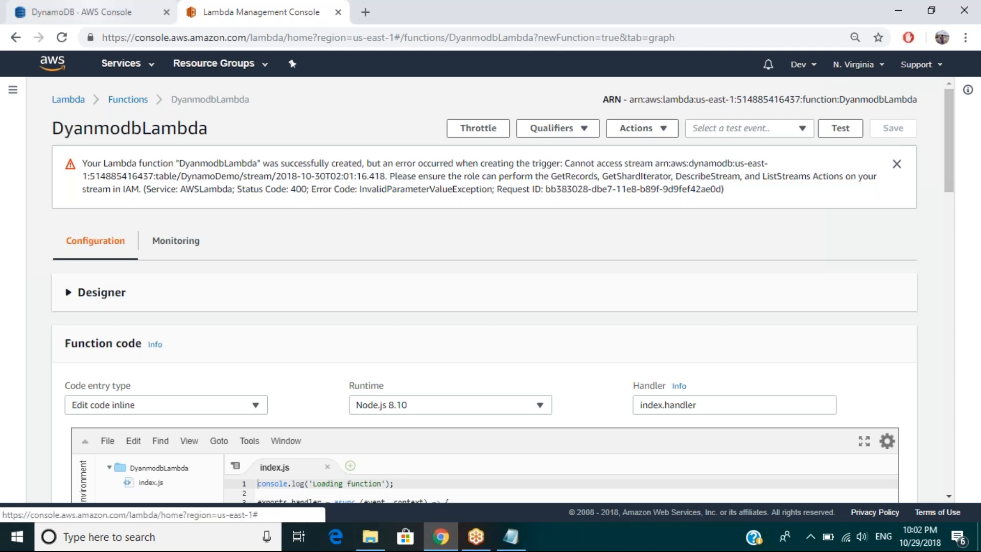
Step: Refresh the Student table's trigger list in the DynamoDB console, and check the actions available for the Lambda function
click(82, 12)
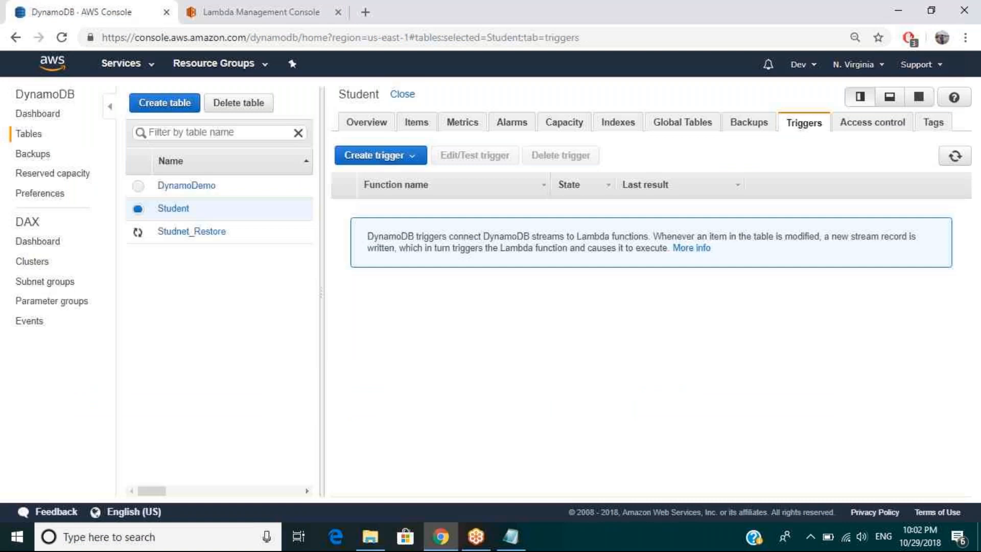
click(959, 157)
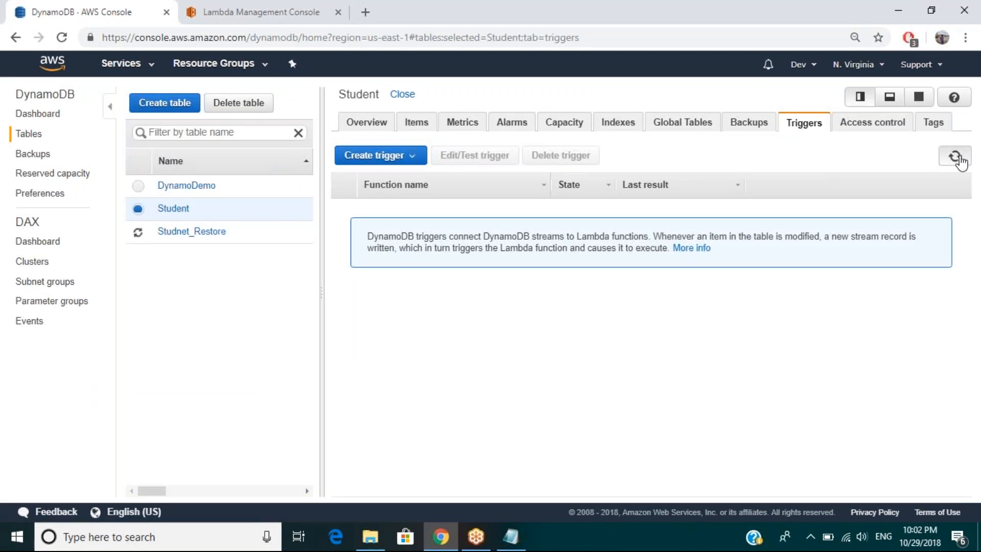
click(290, 14)
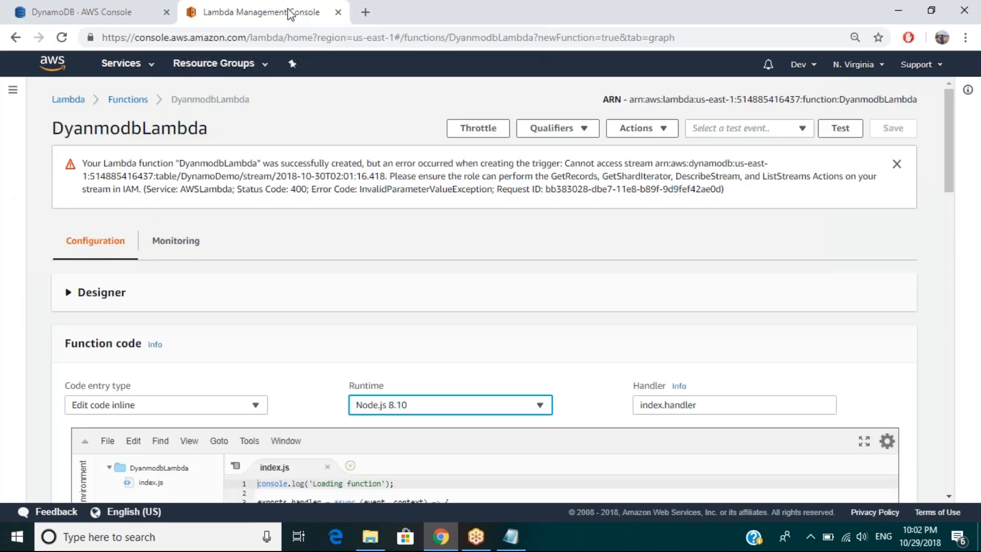
click(636, 139)
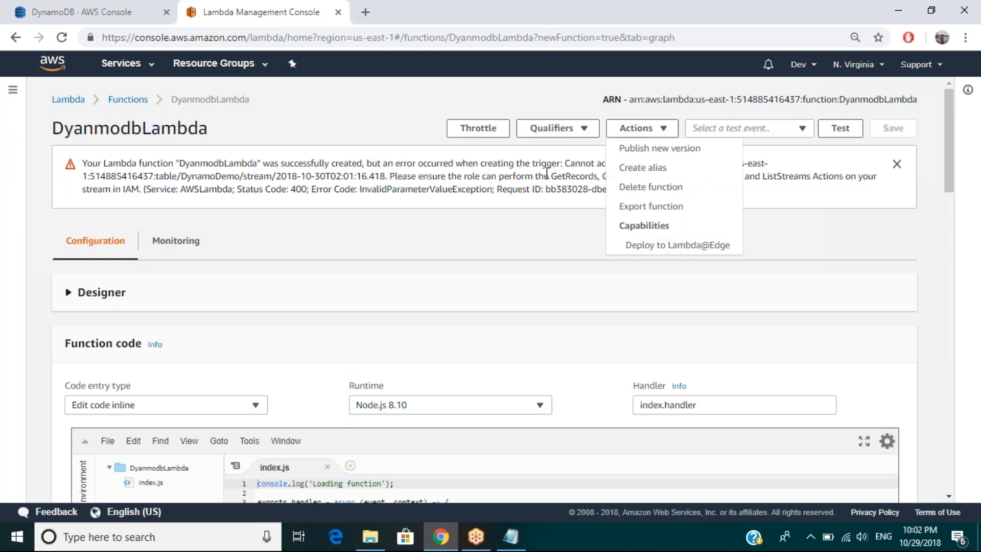
click(791, 154)
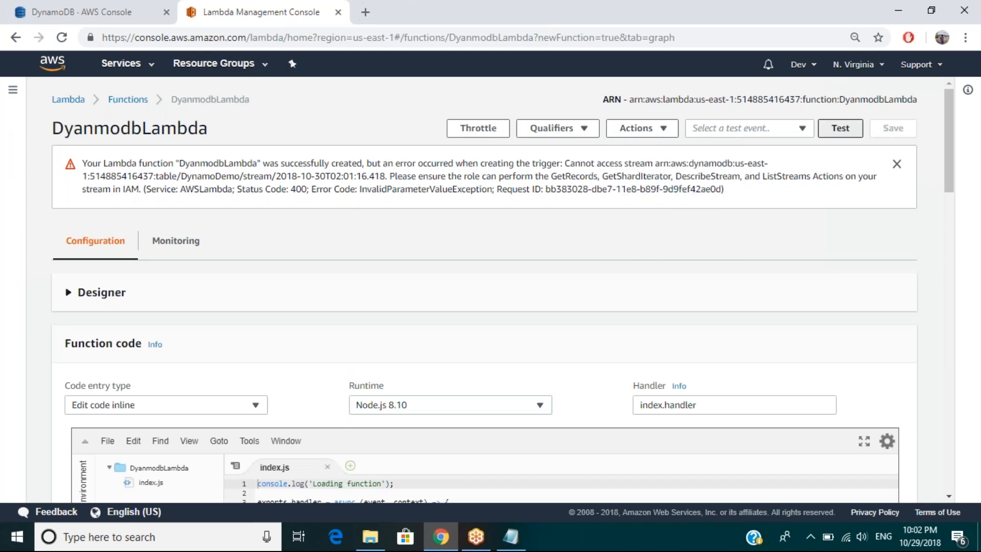
Step: Create a test event named "dynamodbTrigger" from the DynamoDB Update template for the Lambda function
click(841, 128)
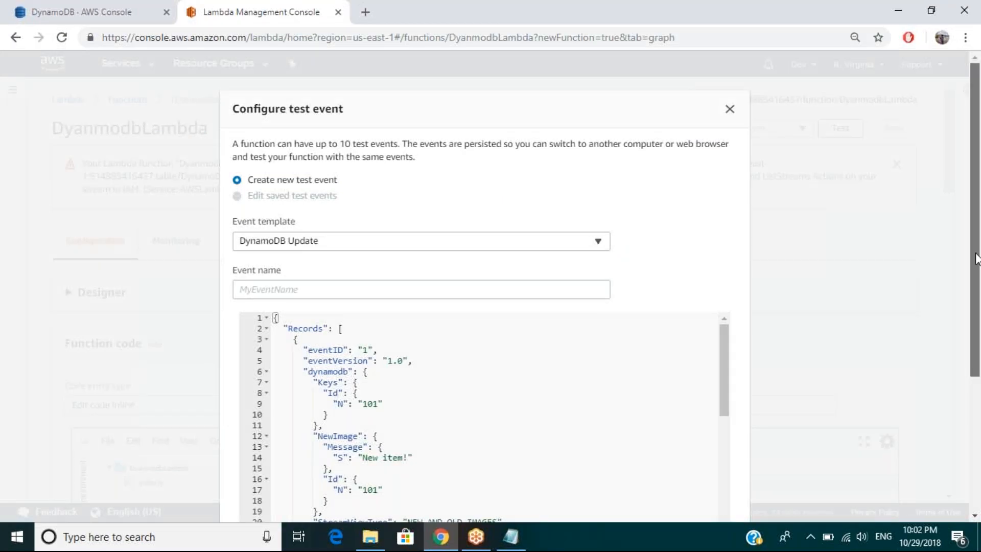
drag(977, 258, 975, 391)
drag(724, 236, 715, 514)
click(714, 510)
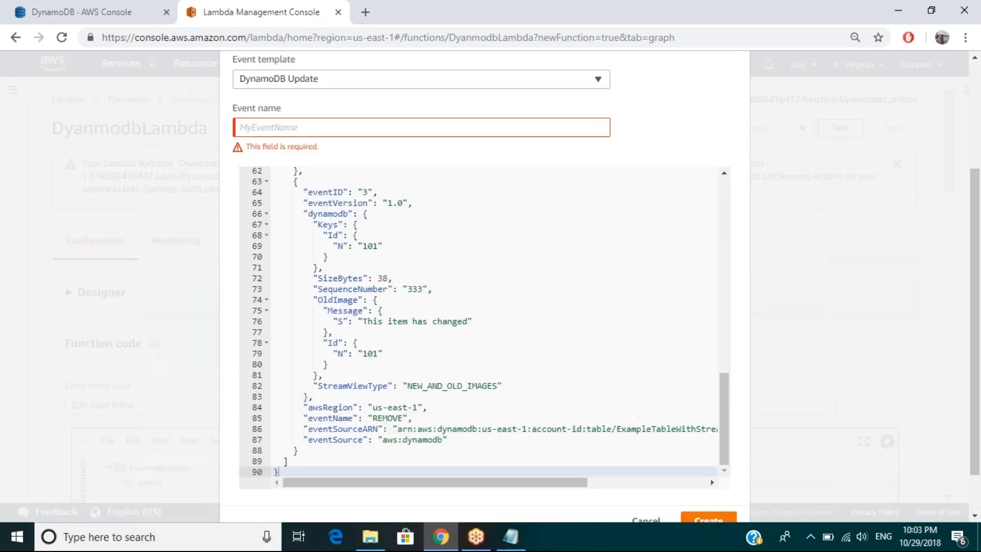
click(274, 131)
text(dyna)
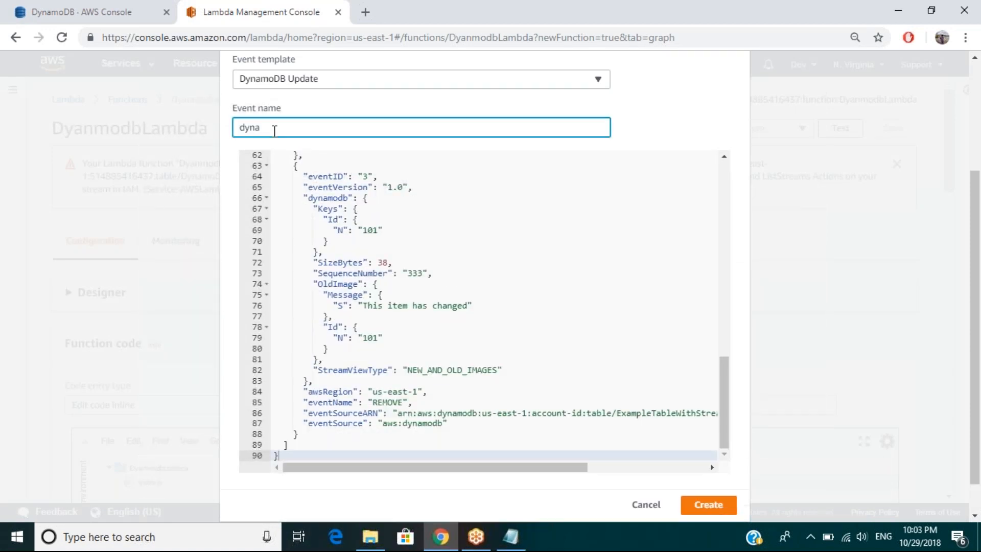
text(modbTrigger)
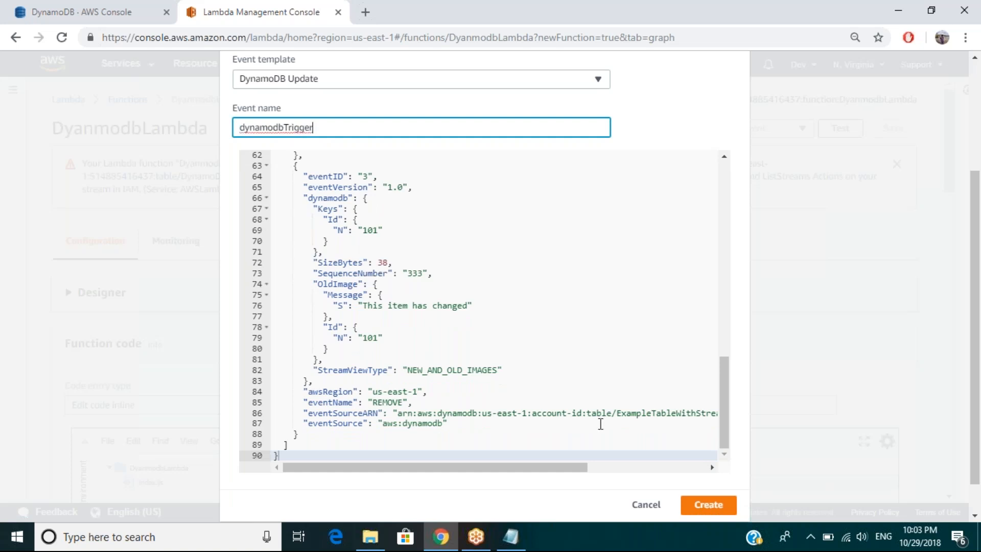
click(707, 506)
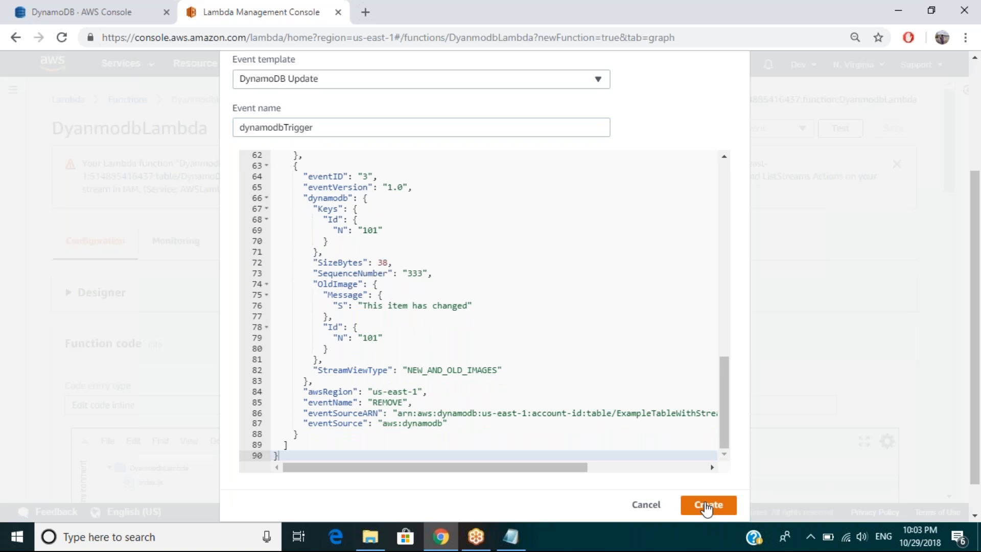
click(707, 506)
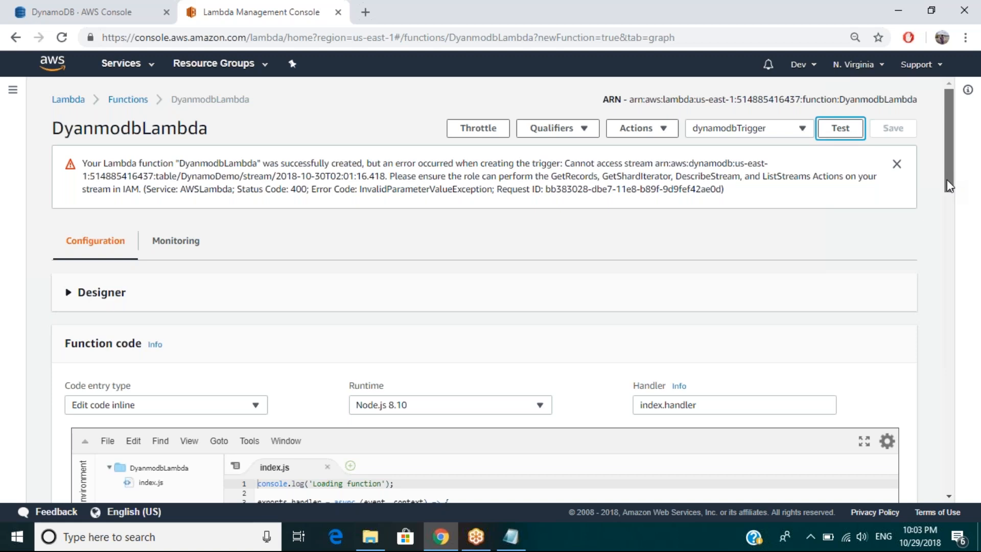
Step: Run the Lambda function with the dynamodbTrigger test event and bring up its log output
drag(946, 180, 946, 187)
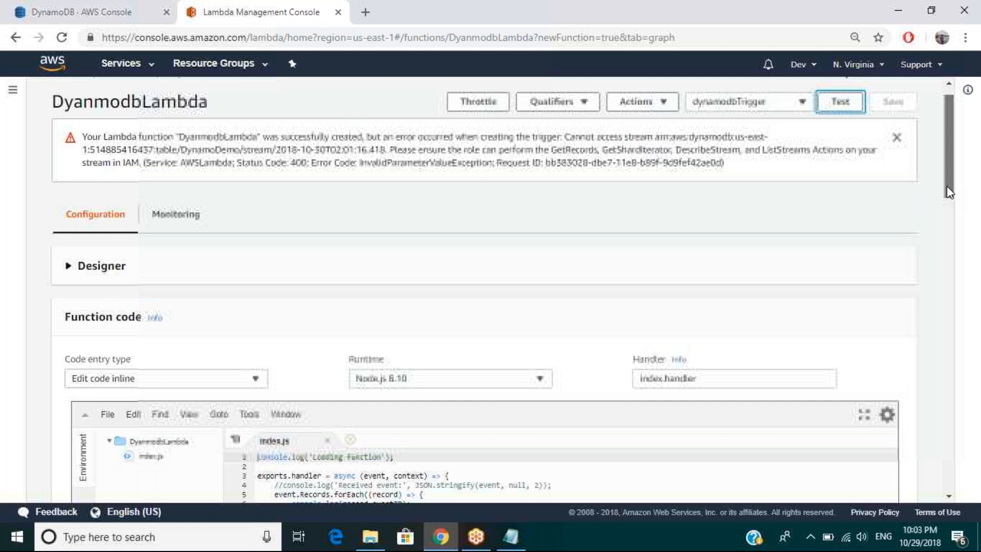
drag(948, 192, 947, 225)
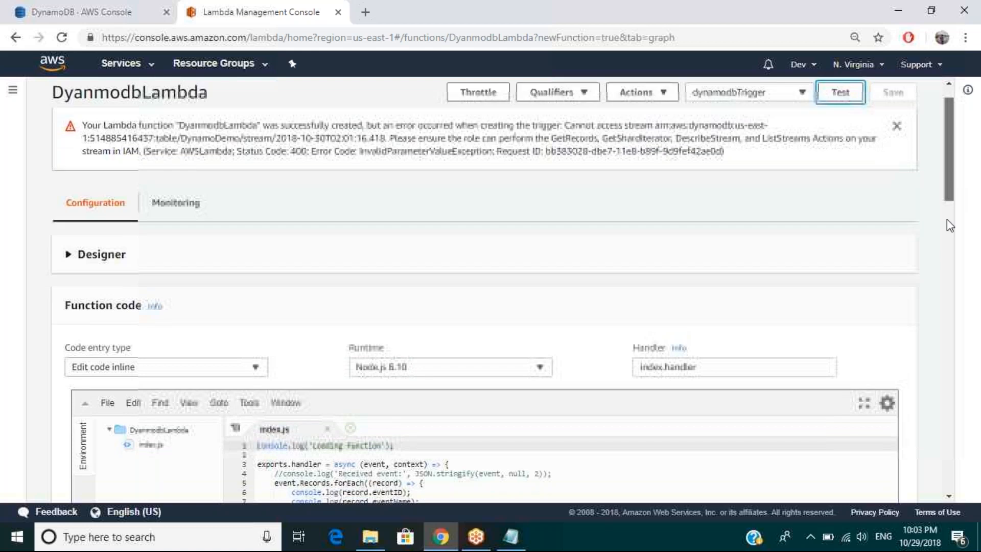
click(946, 219)
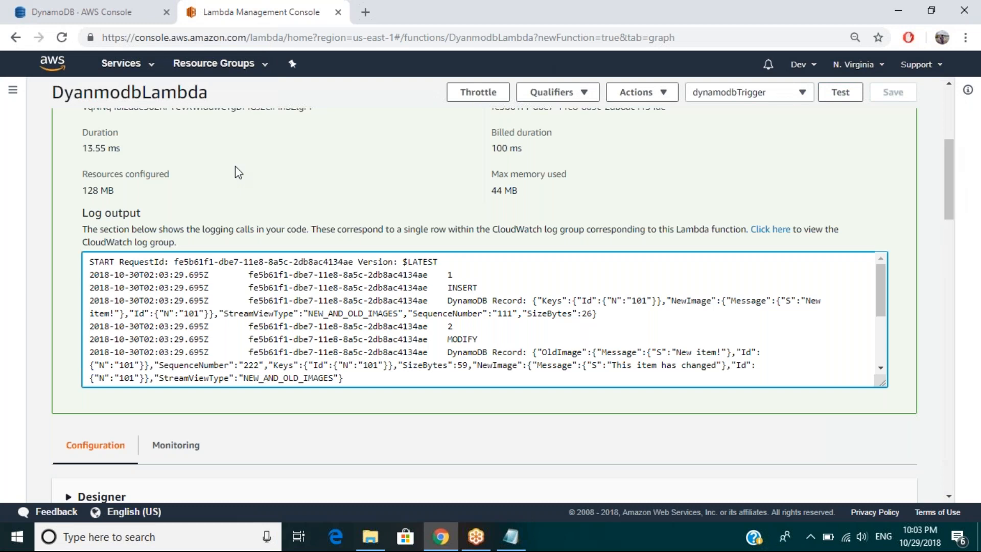
Step: Compare the DynamoDB record in the test's log output with the items of the DynamoDemo table
click(102, 3)
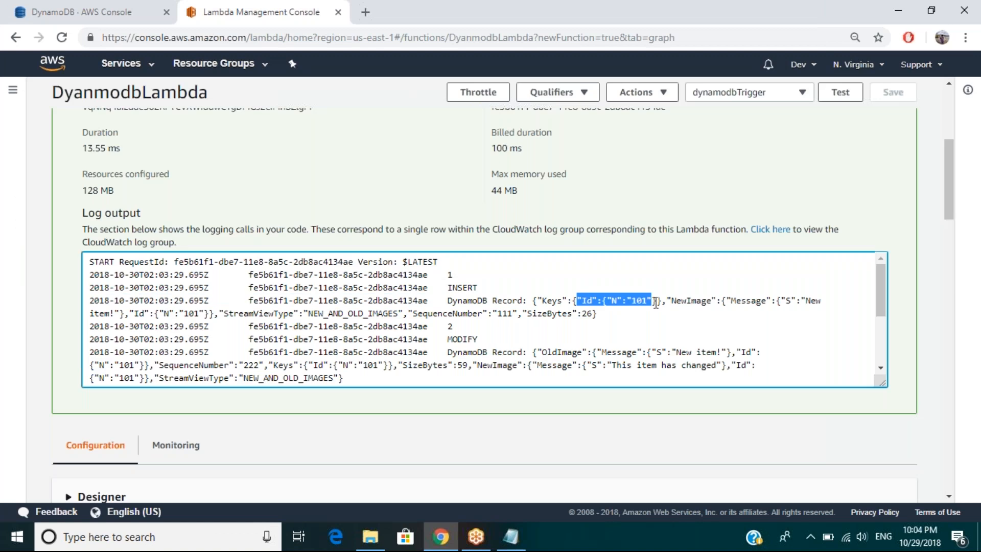
click(655, 303)
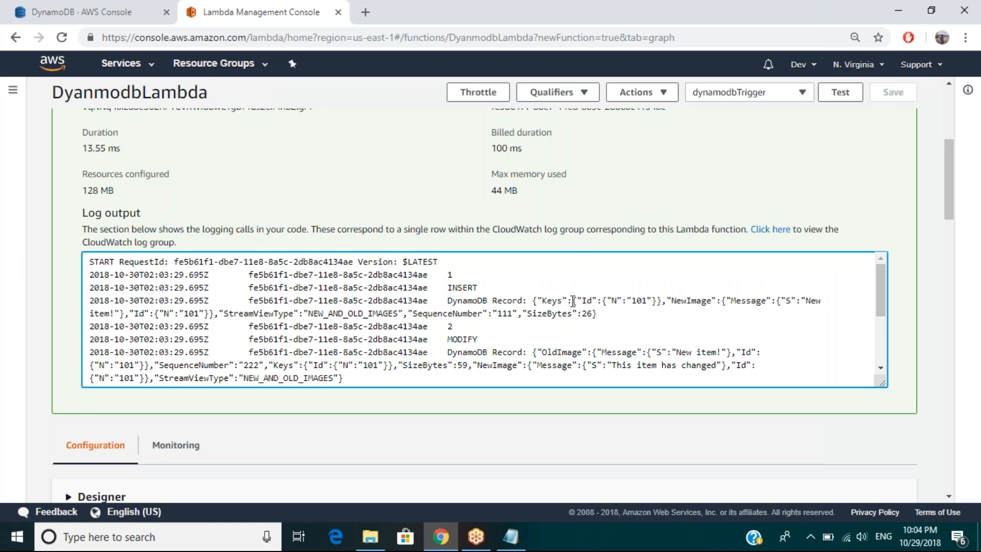
drag(529, 301, 622, 306)
click(629, 316)
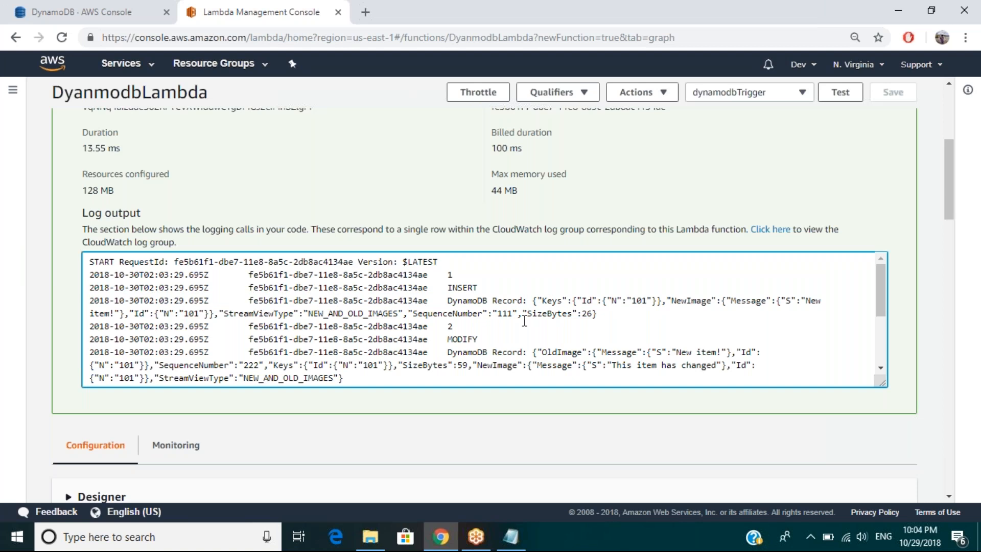
click(108, 14)
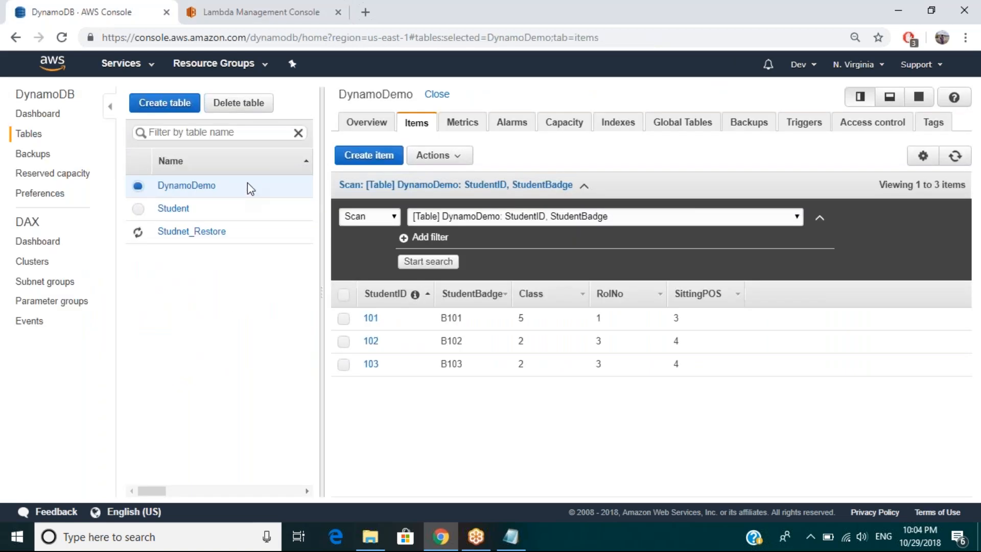
click(245, 6)
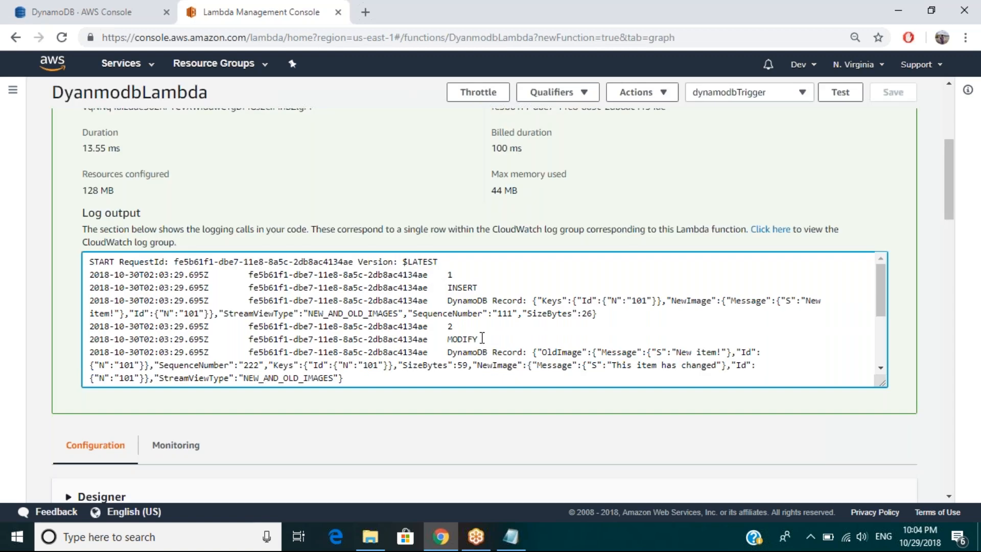
Step: Examine the INSERT, MODIFY and REMOVE records in the test run's log output
scroll(481, 337, down, 1)
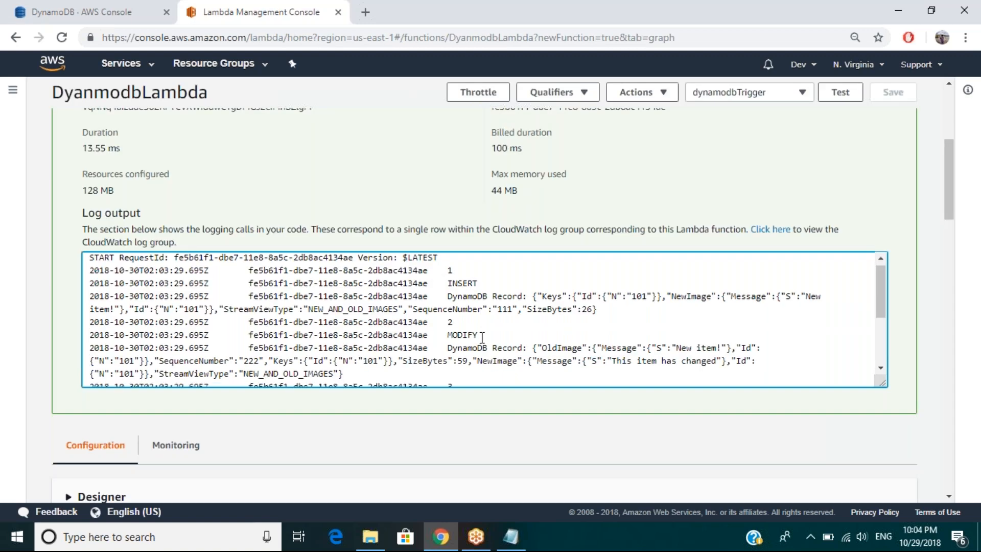
scroll(482, 338, down, 3)
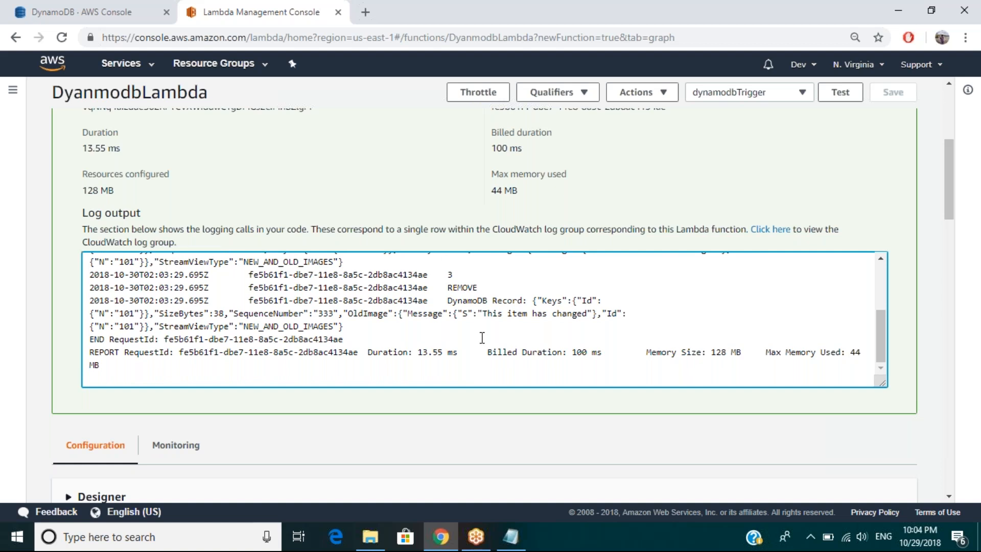
scroll(482, 337, down, 2)
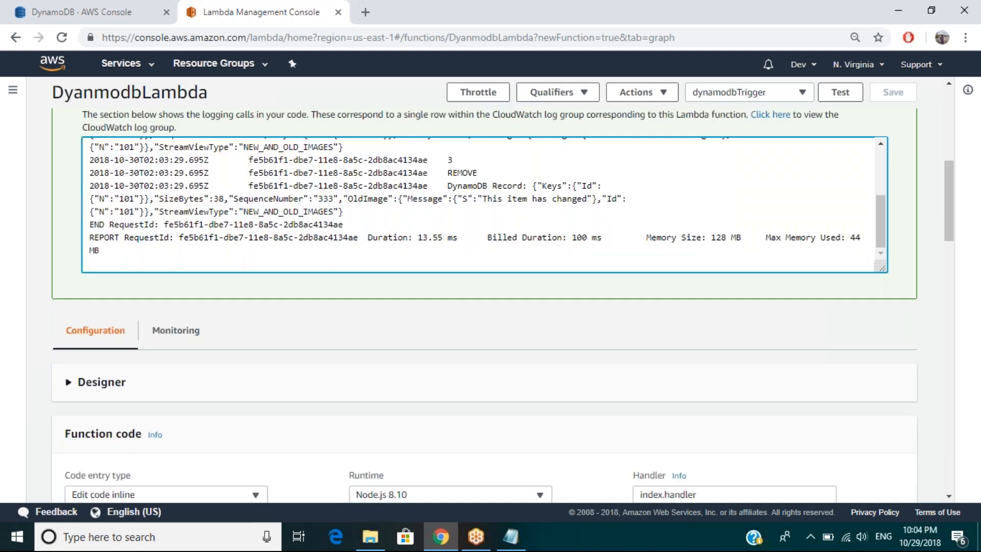
scroll(867, 191, up, 3)
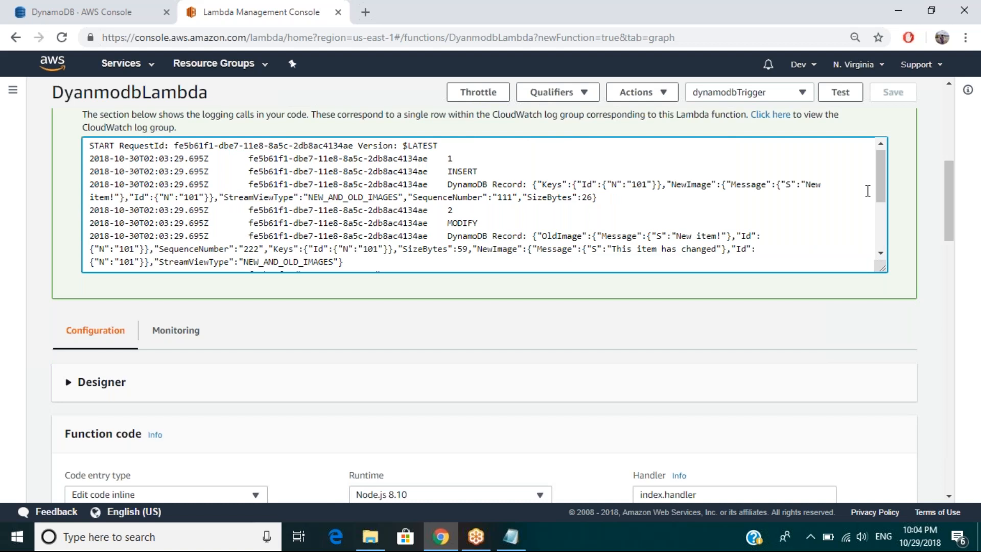
scroll(867, 191, up, 1)
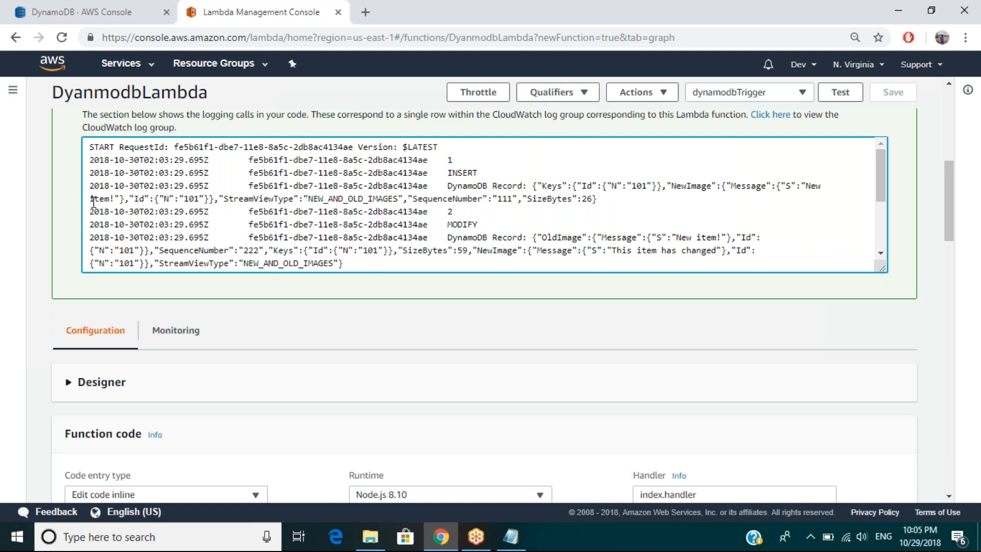
drag(94, 199, 277, 199)
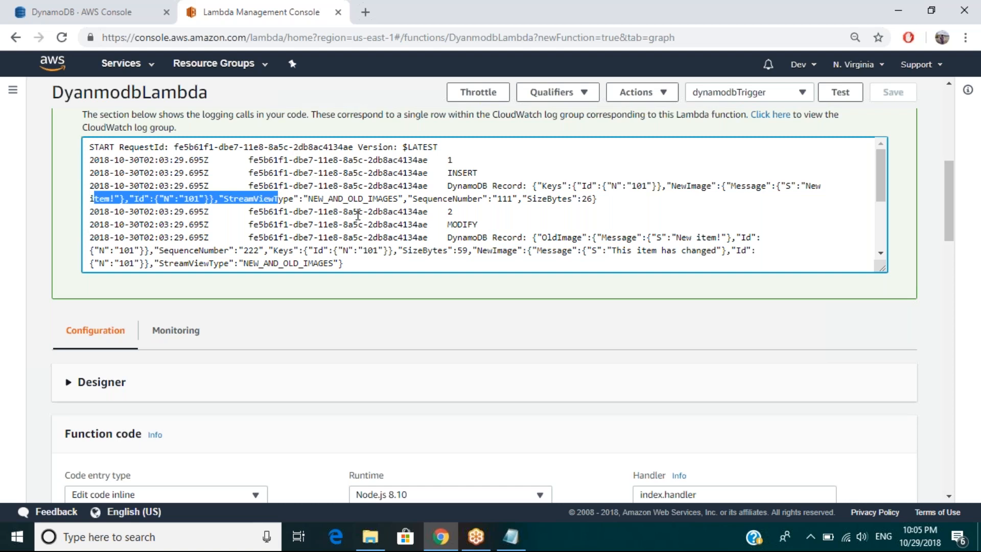
drag(358, 215, 397, 231)
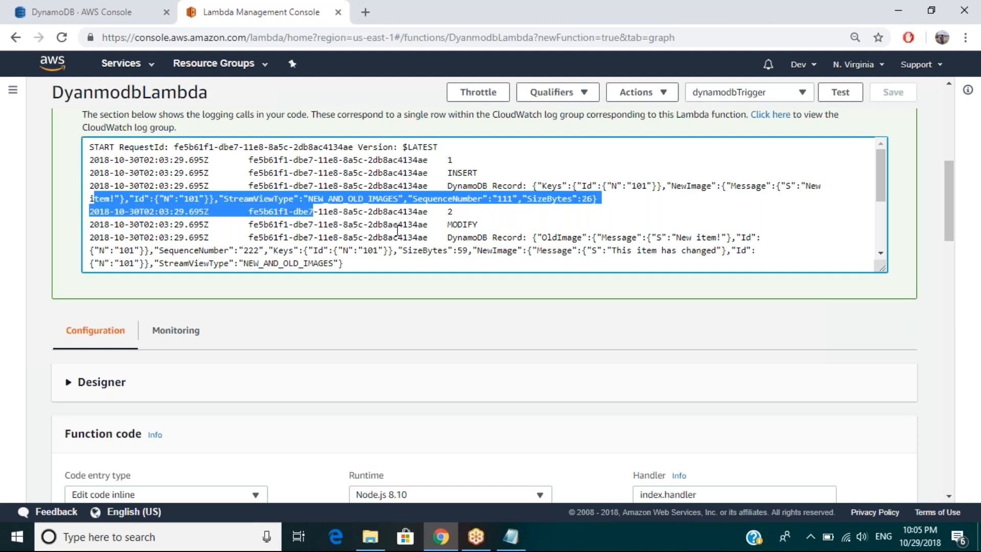
drag(398, 231, 347, 270)
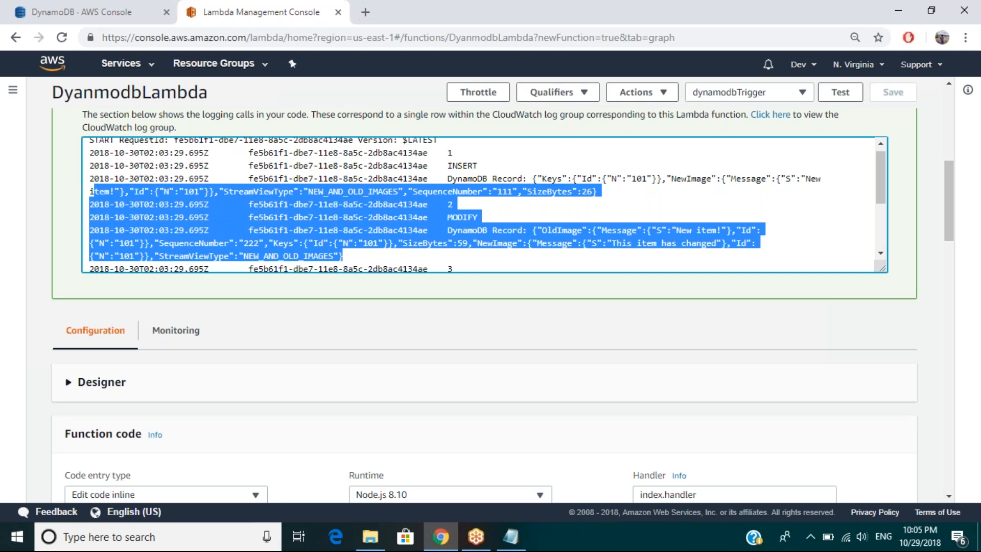
Step: Read through the test run's log output from the INSERT record down to the closing REPORT line
drag(947, 165, 946, 162)
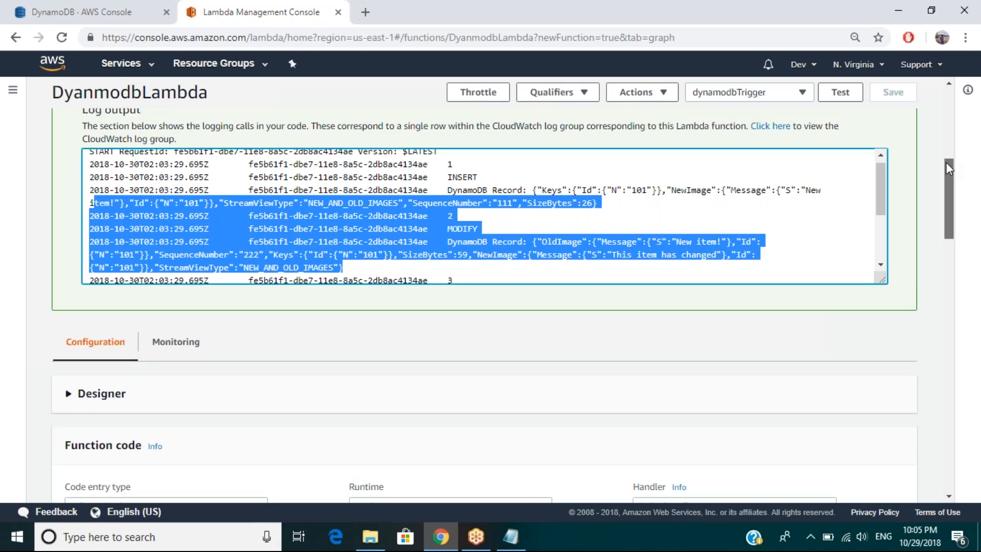
drag(945, 162, 945, 156)
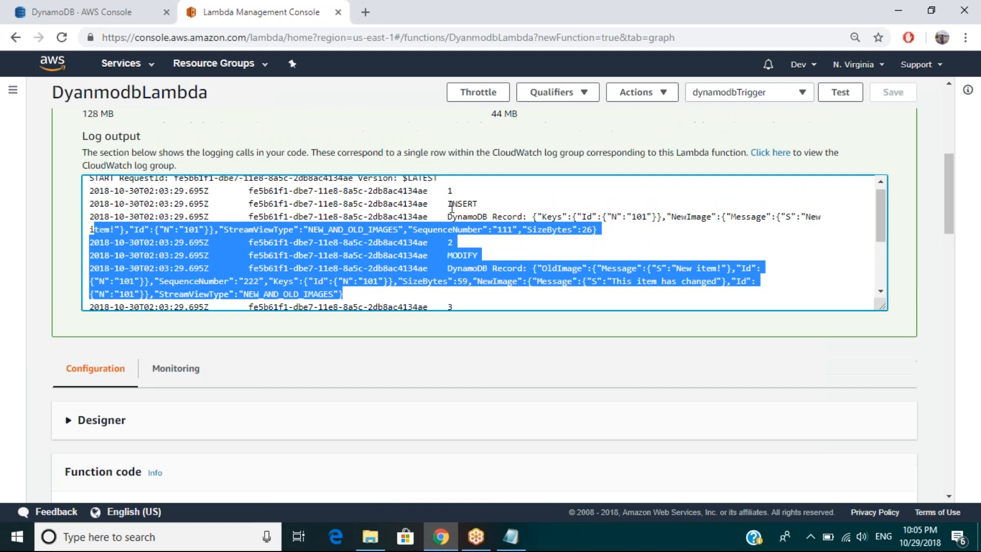
drag(452, 206, 585, 281)
click(877, 225)
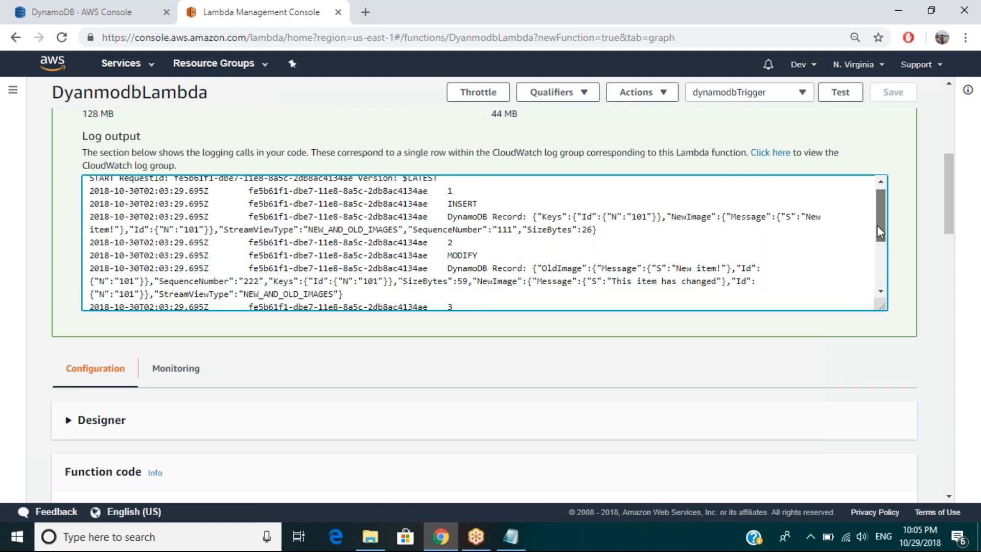
drag(878, 225, 876, 228)
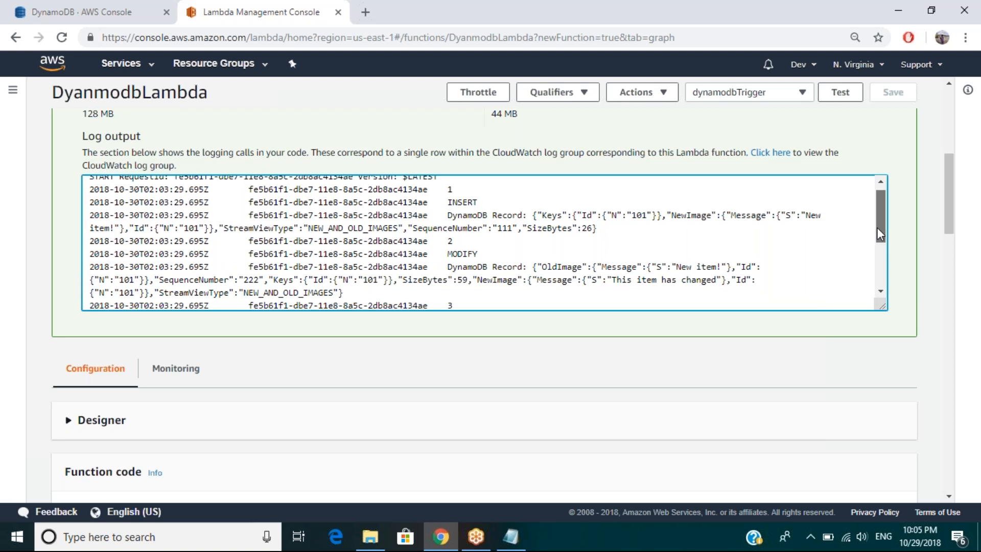
drag(877, 228, 877, 241)
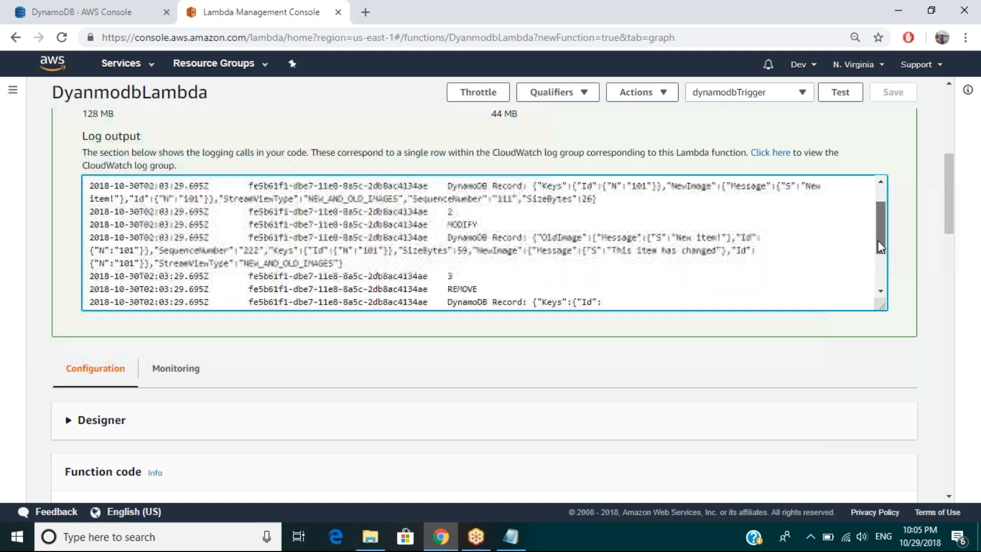
drag(878, 240, 879, 273)
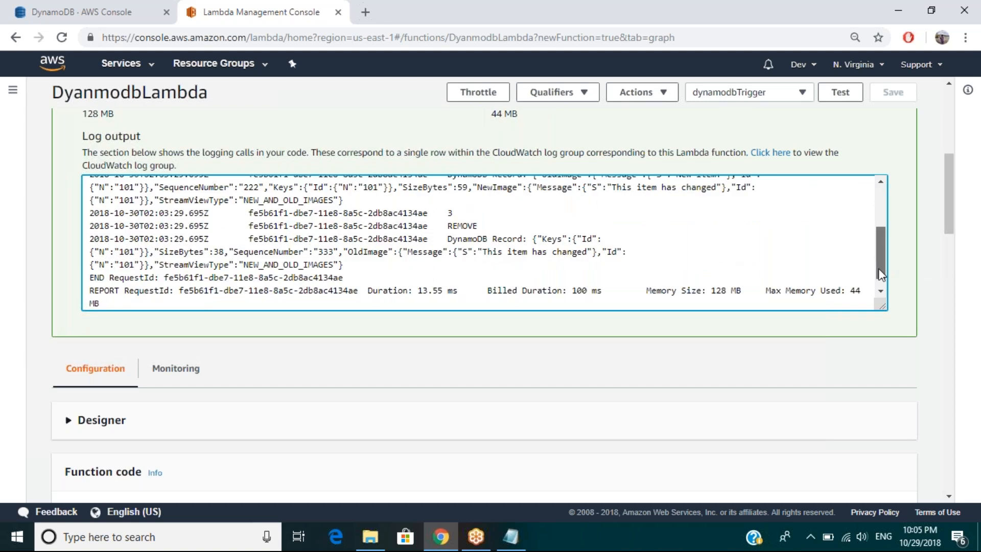
scroll(420, 274, down, 1)
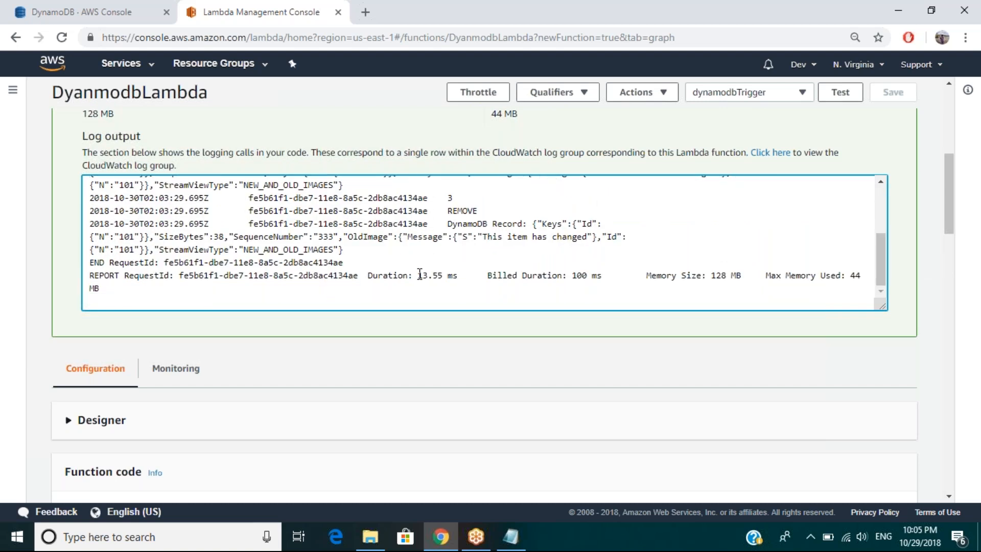
Step: Refresh the DynamoDemo table's item list to check it against the log, and return to the Lambda function
key(ctrl+shift+Tab)
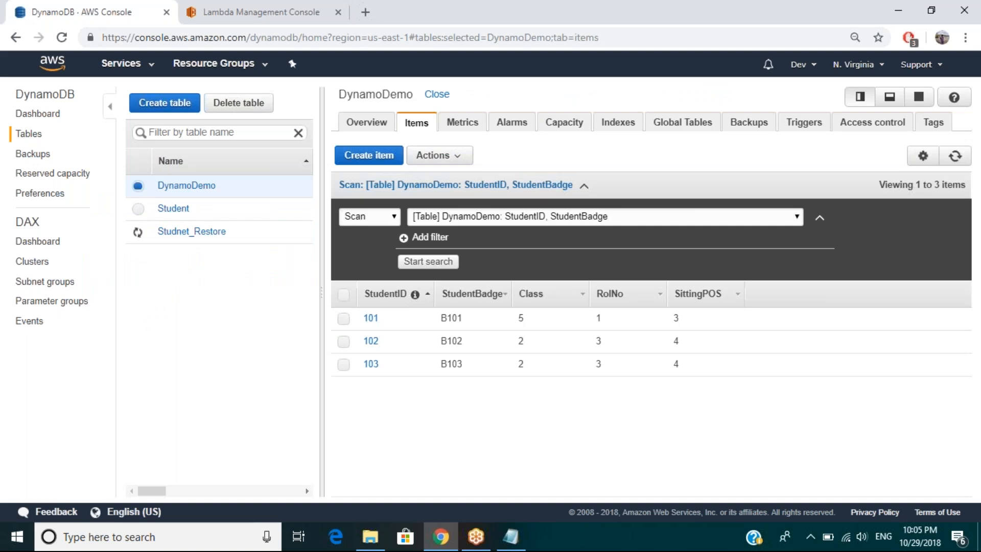
click(956, 160)
click(251, 10)
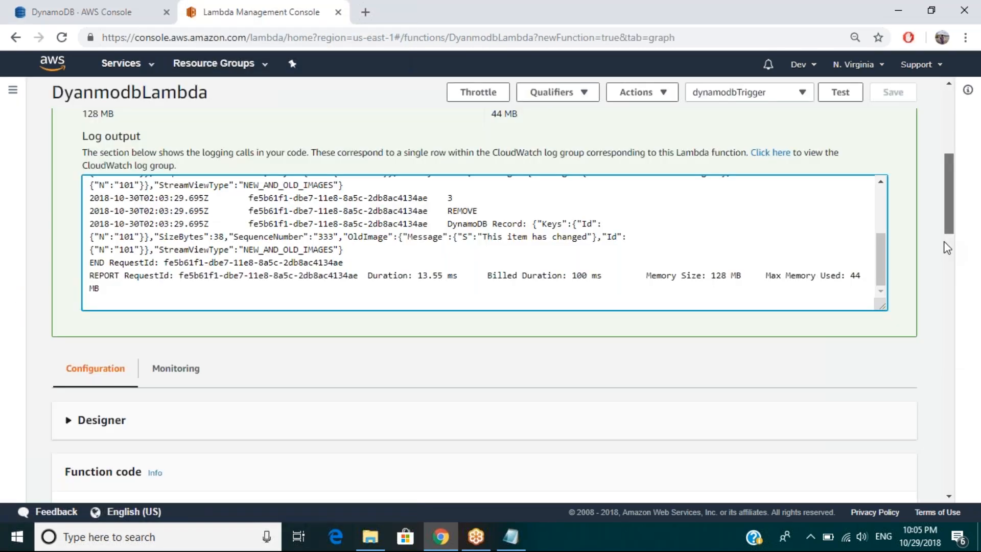
Step: Examine the execution results beneath the DyanmodbLambda code and return to the function code section
scroll(946, 250, down, 1)
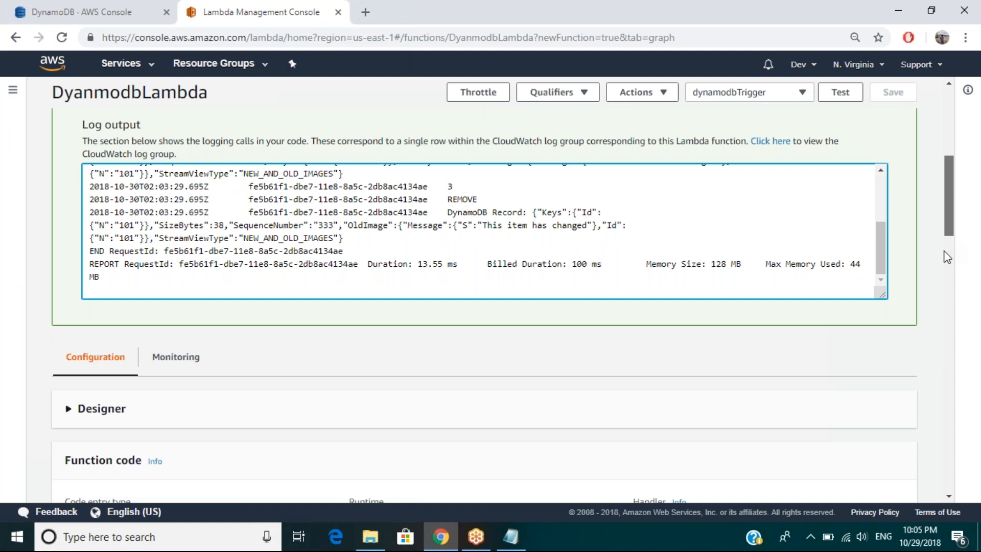
scroll(947, 257, down, 1)
scroll(885, 352, down, 8)
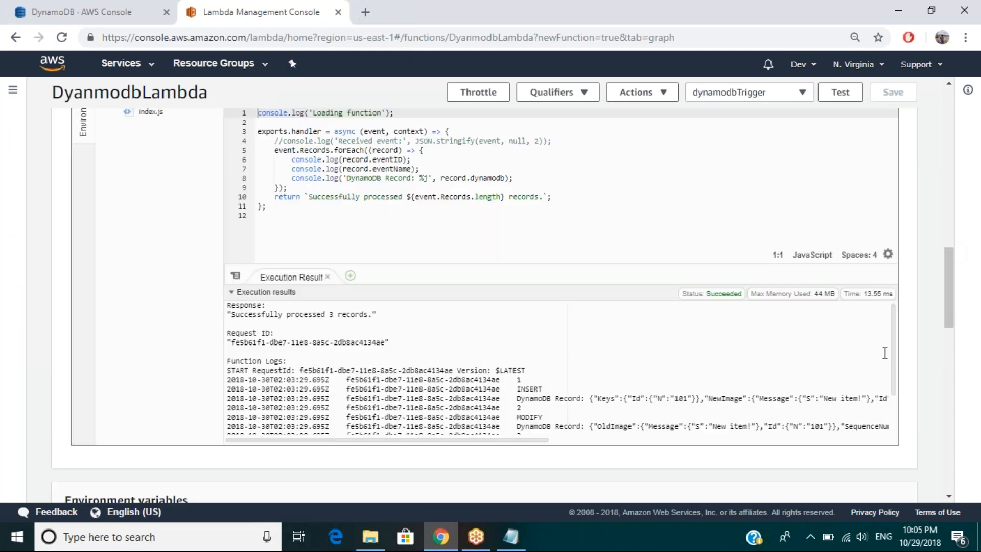
scroll(889, 368, down, 1)
drag(892, 374, 893, 401)
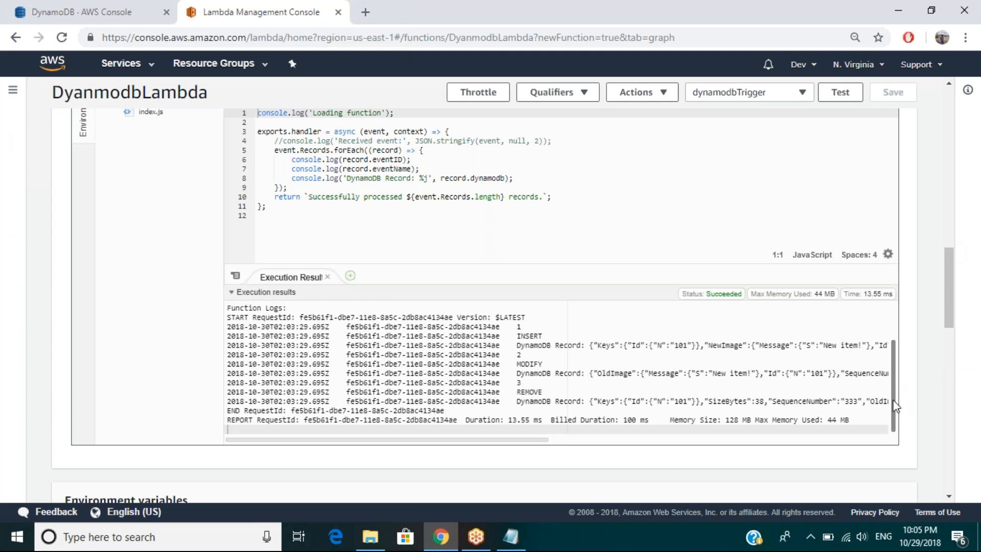
drag(892, 378, 888, 312)
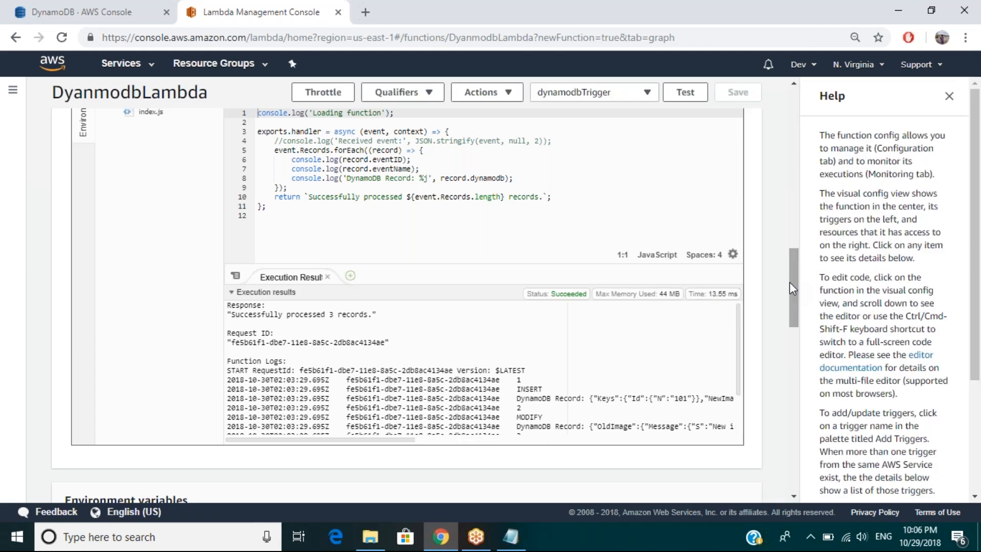
drag(789, 282, 789, 243)
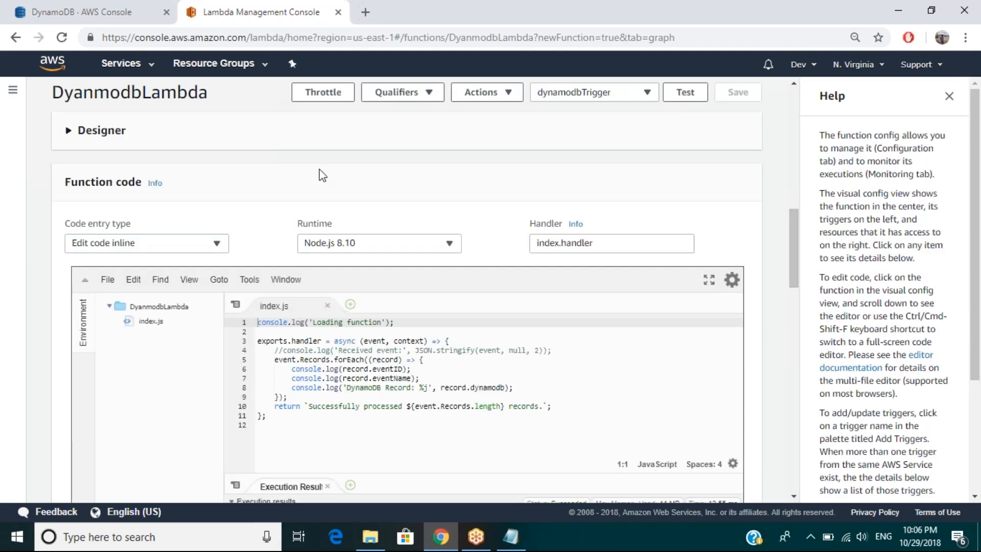
Step: Review the DynamoDemo table's access control options, including the identity provider choices, and its overview details
click(90, 17)
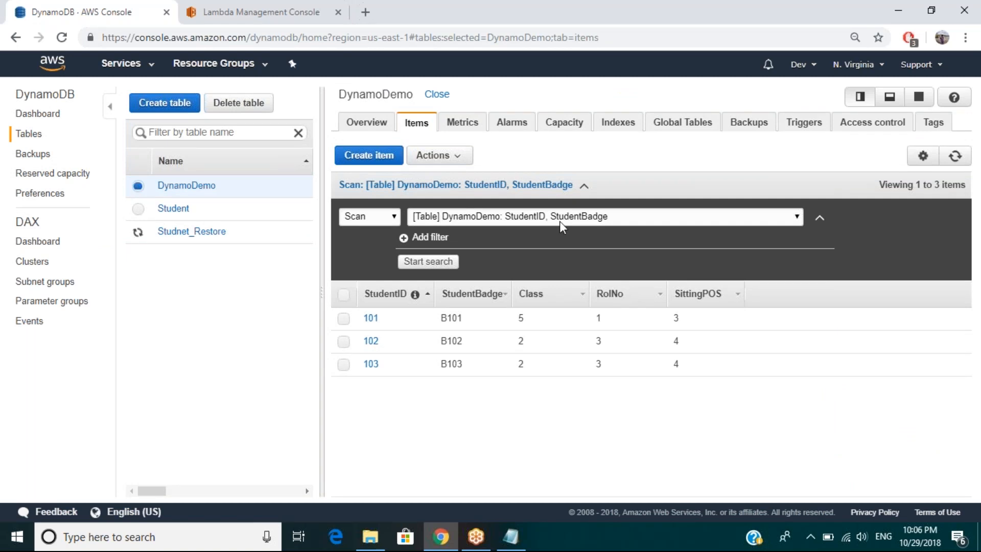
click(864, 122)
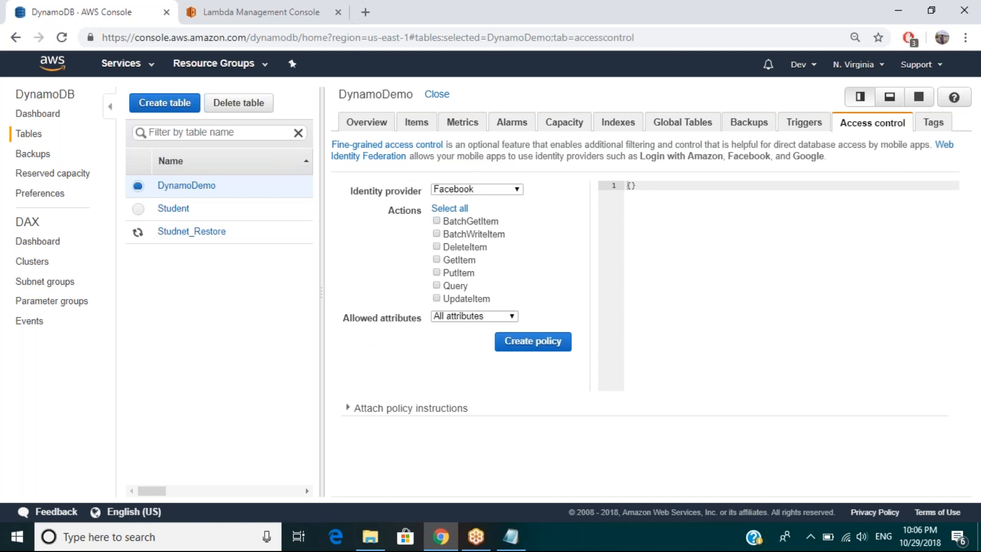
click(496, 191)
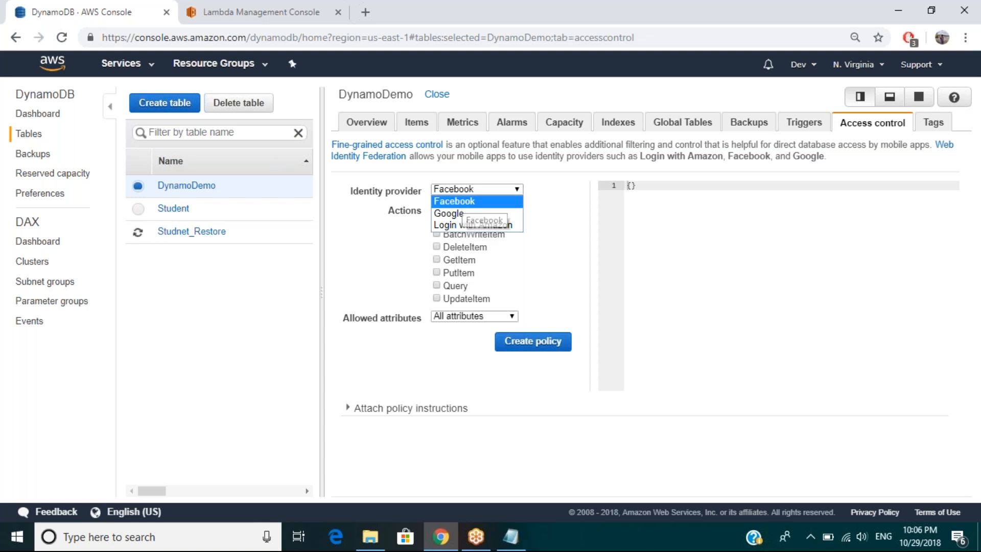
click(605, 121)
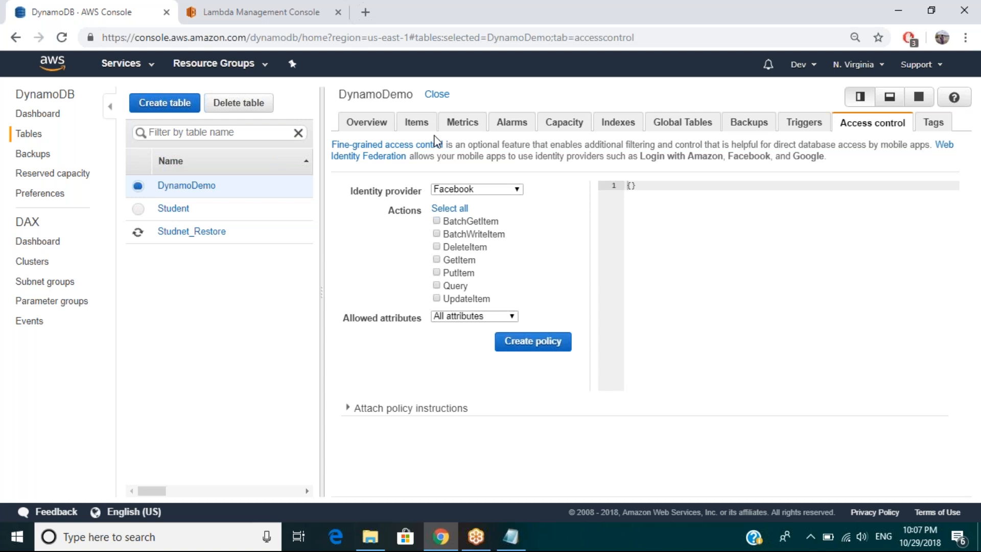
click(368, 124)
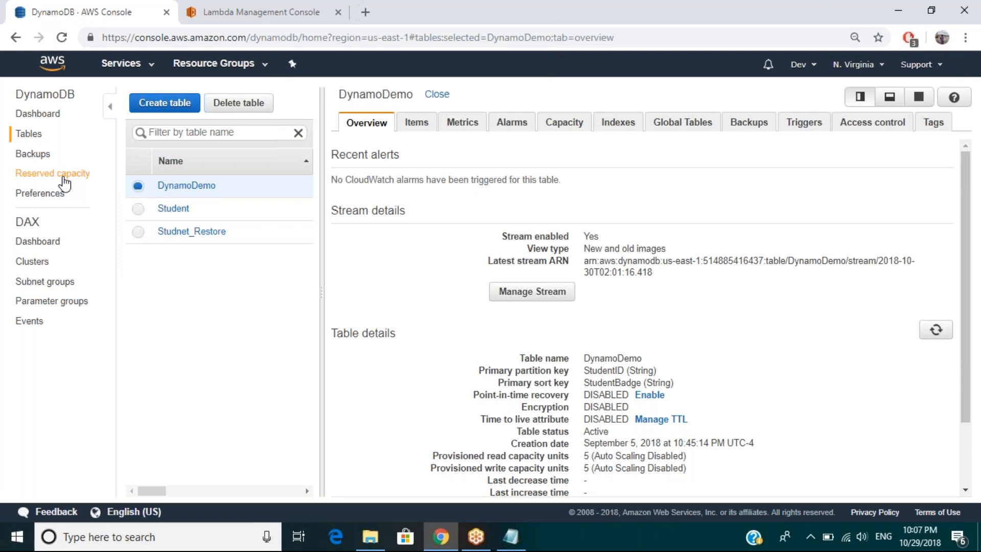
Step: Go to the DynamoDB dashboard and open the ElastiCache console from the AWS database services
click(45, 114)
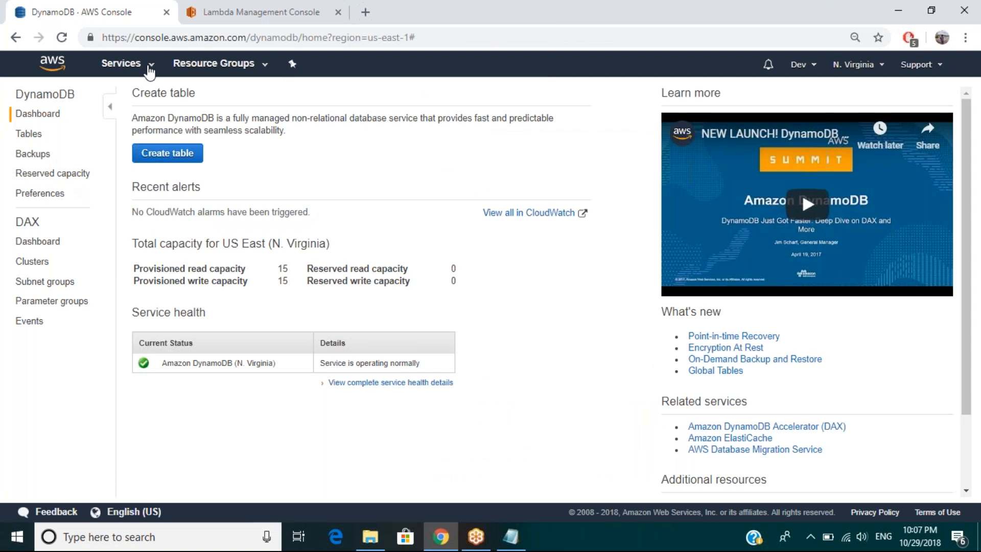
click(149, 72)
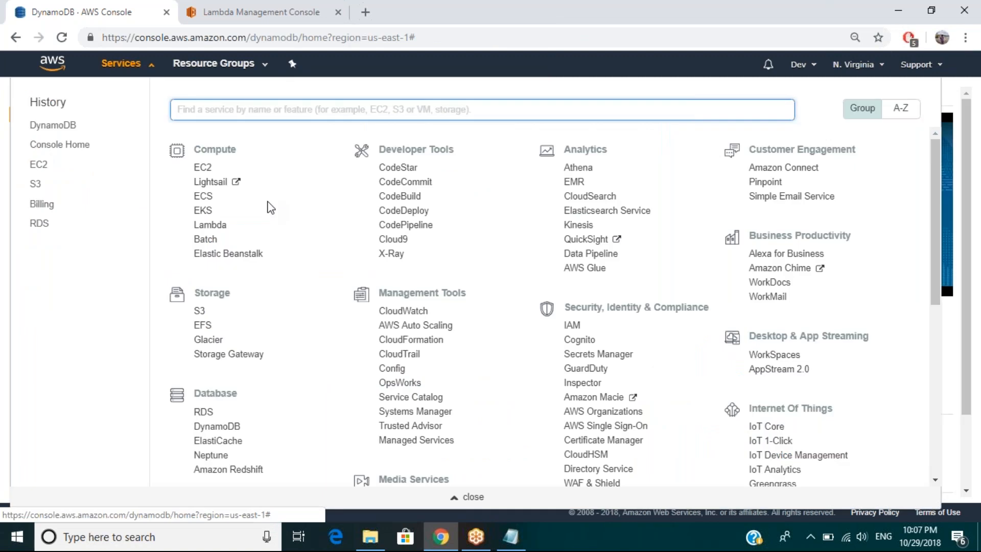
drag(934, 241, 933, 326)
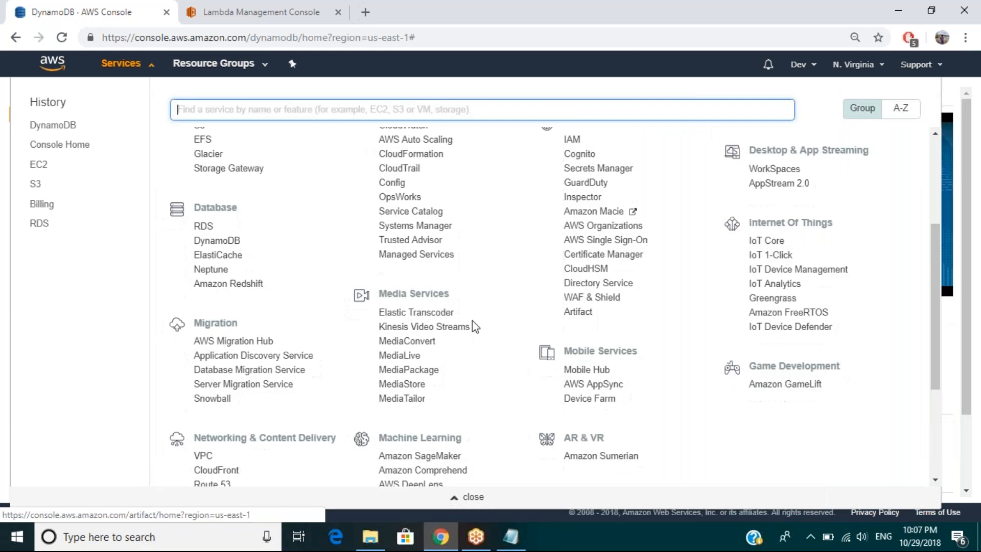
click(215, 262)
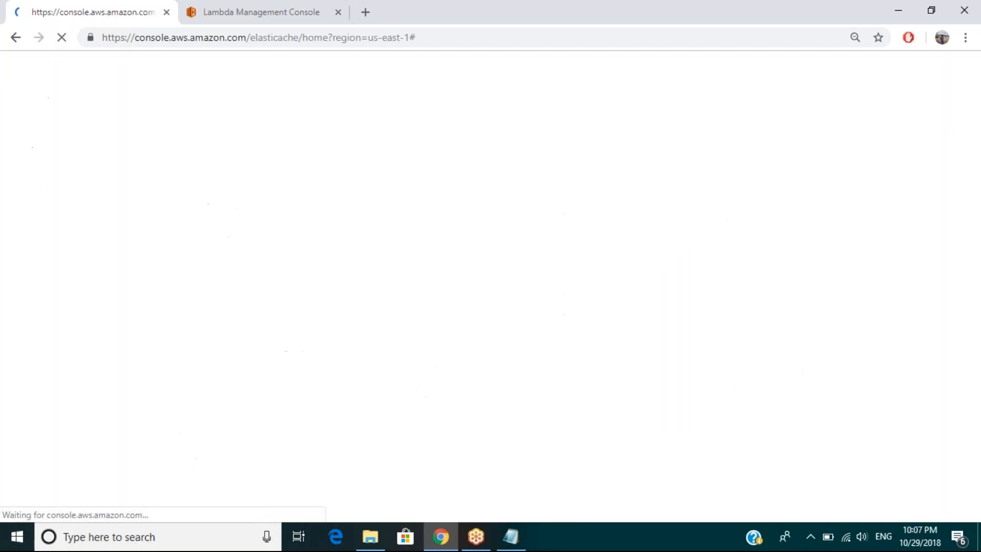
Step: Add the line "Elasticahce is actually cacheing, web , DB" to the Notepad notes and return to the ElastiCache console
click(503, 538)
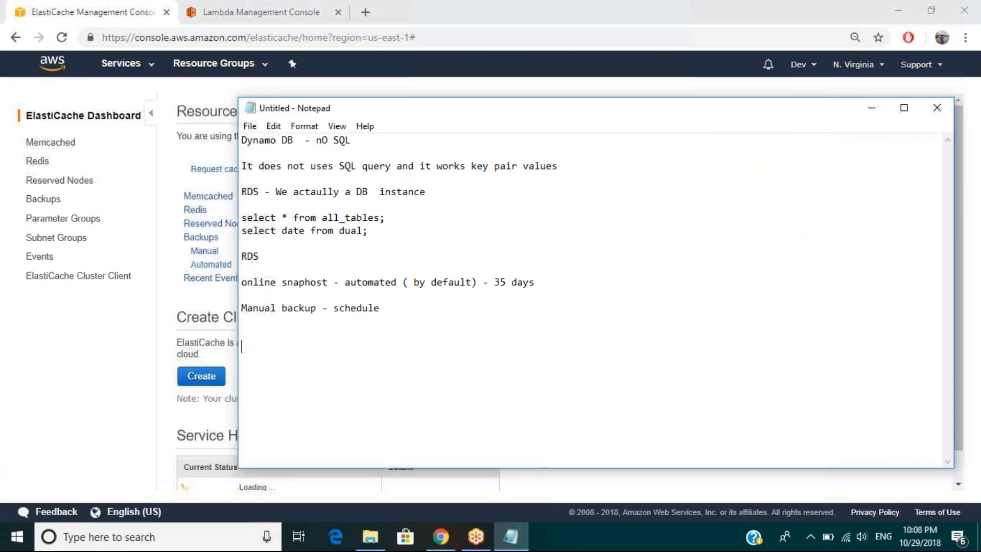
text(Ela)
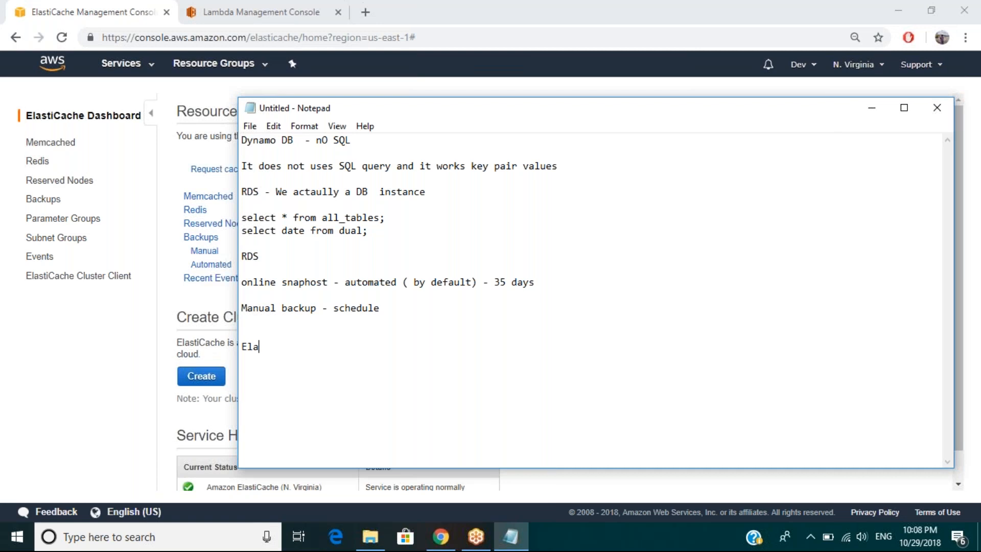
text(sticahce is actually cacheing,)
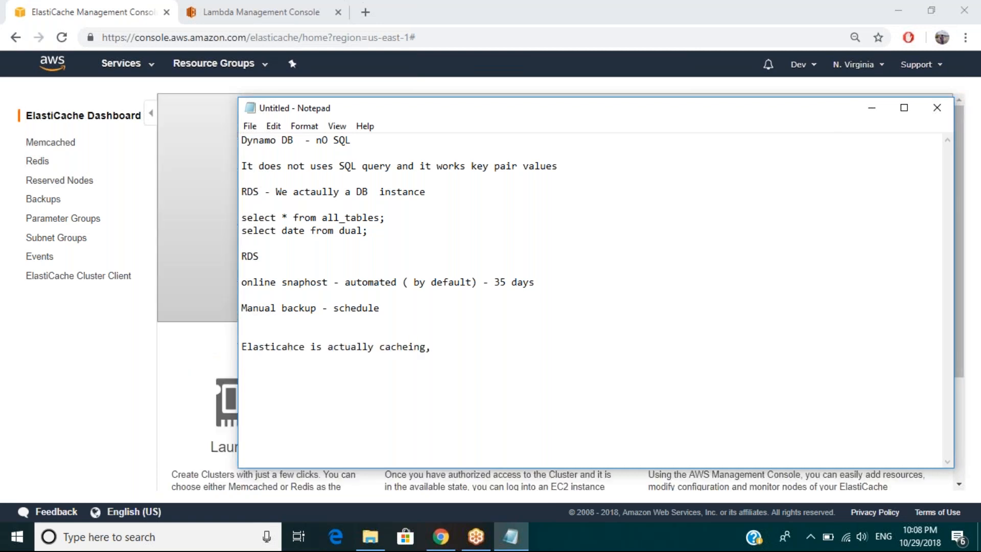
text( web , DB)
click(45, 345)
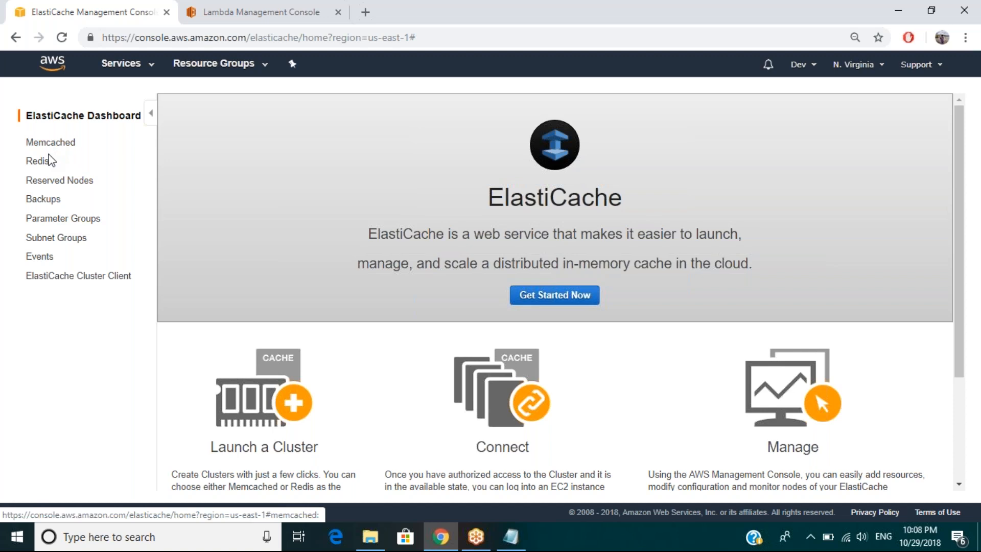
Step: Add the line "Memory based - memcache" to the Notepad notes and put the notes away
click(513, 525)
text(Memory c)
key(BackSpace)
text(based -)
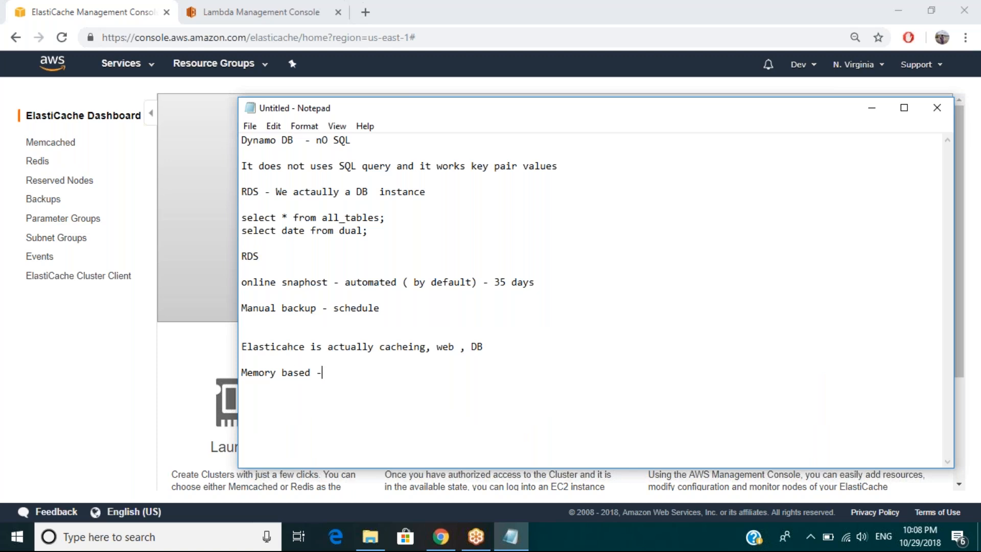
text( memcahse)
key(BackSpace)
key(BackSpace)
key(BackSpace)
key(BackSpace)
key(BackSpace)
text(ch)
key(BackSpace)
key(BackSpace)
text(ache)
click(871, 107)
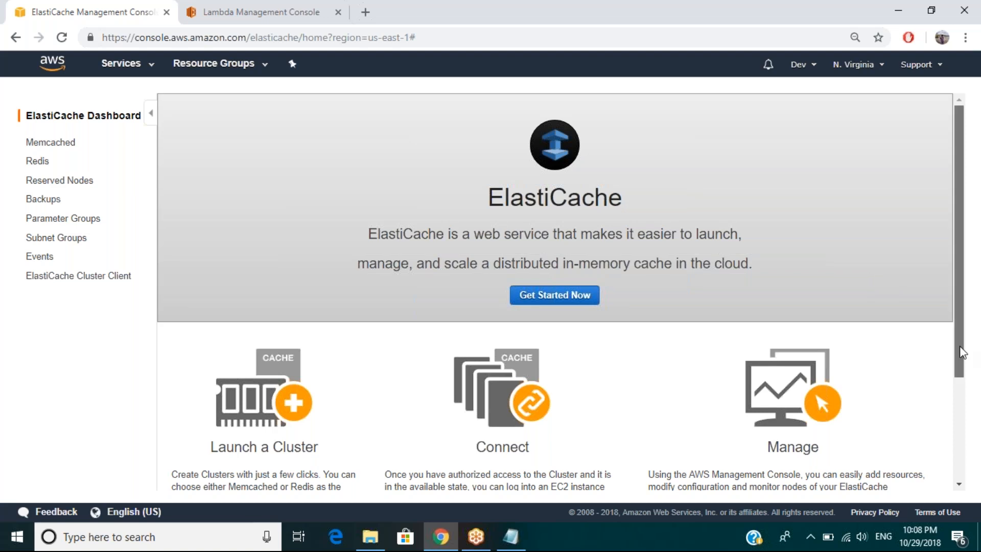
Step: Look over the ElastiCache introduction page and open the form for creating a new cluster
drag(959, 374, 959, 374)
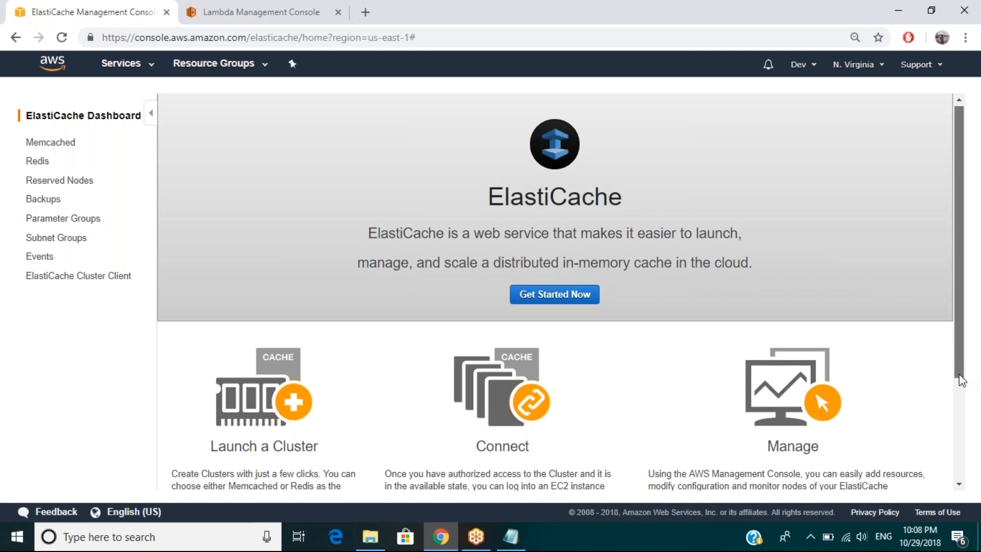
drag(959, 376, 958, 383)
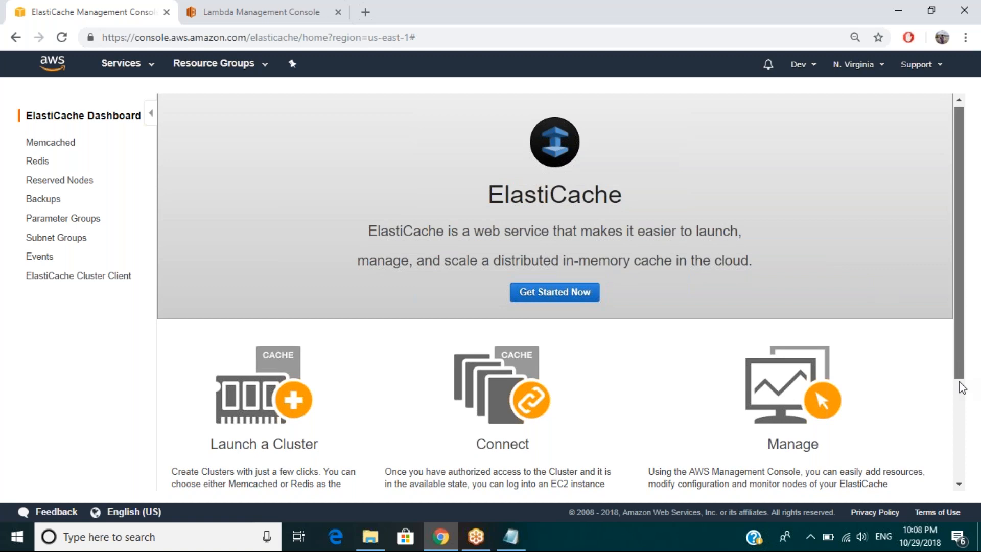
scroll(962, 387, down, 3)
scroll(964, 369, up, 1)
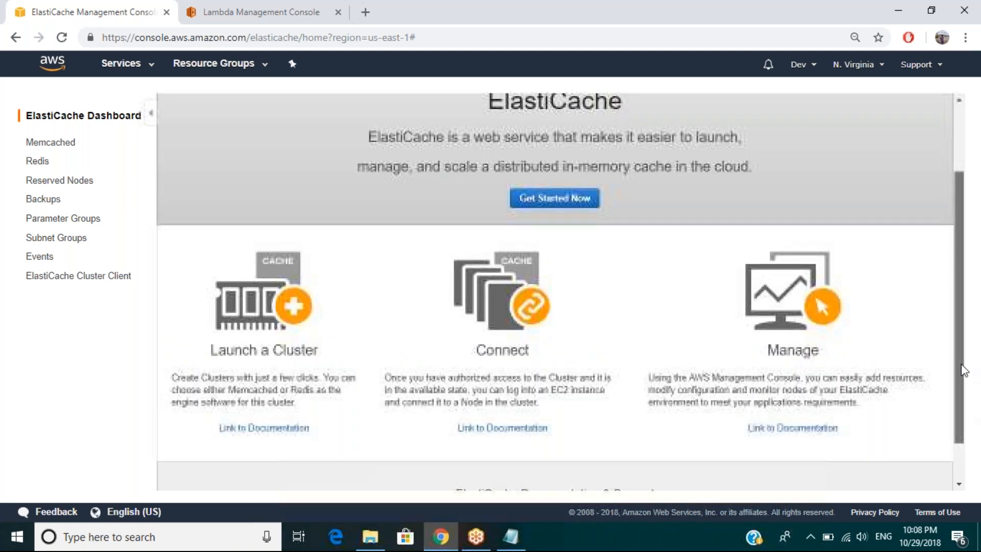
scroll(964, 367, up, 1)
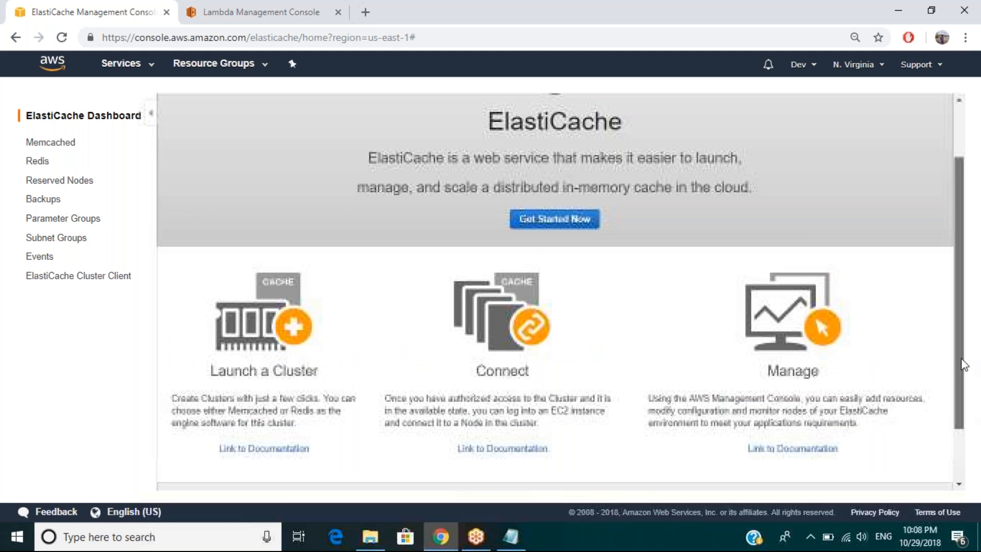
scroll(964, 365, up, 2)
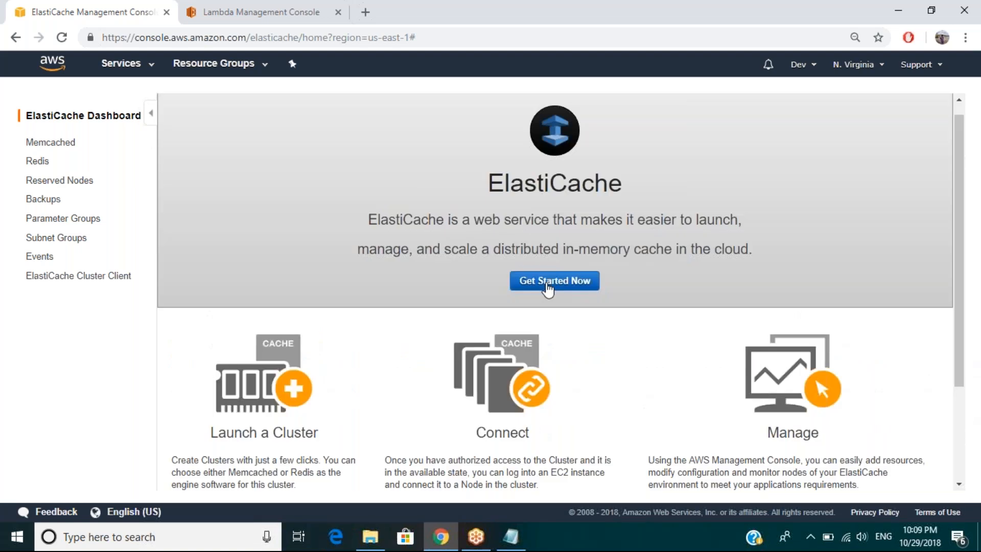
click(548, 288)
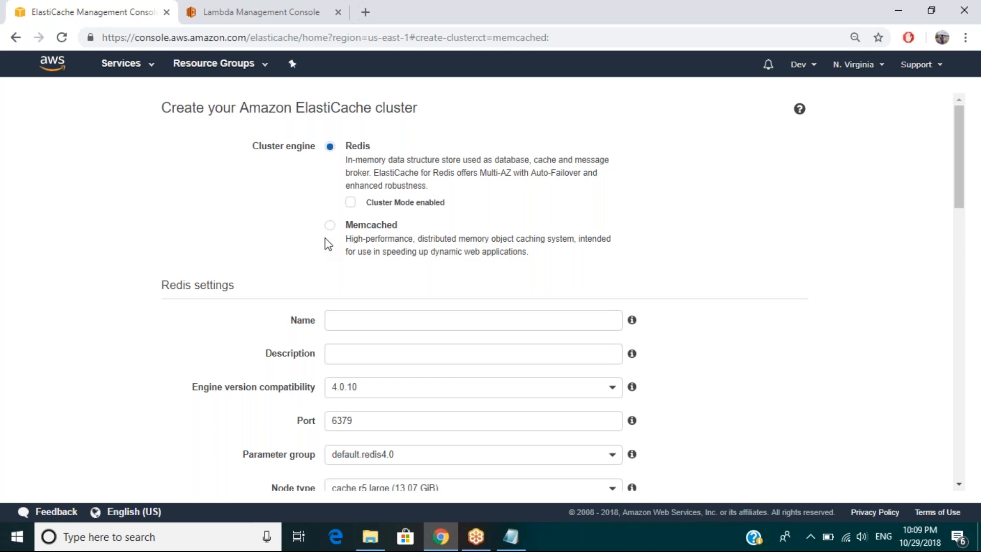
Step: Compare the Redis and Memcached settings in the cluster form and choose Memcached as the cluster engine
click(330, 225)
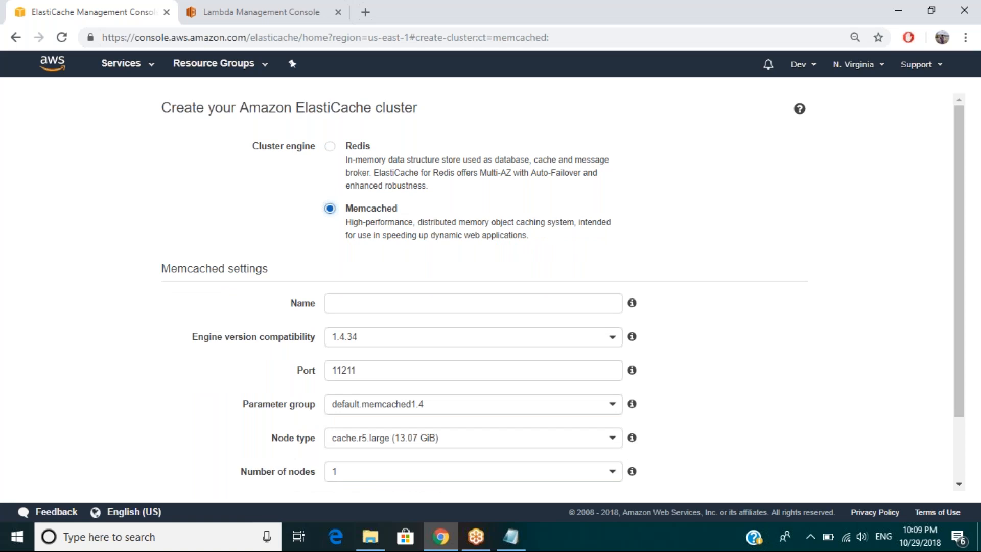
click(330, 147)
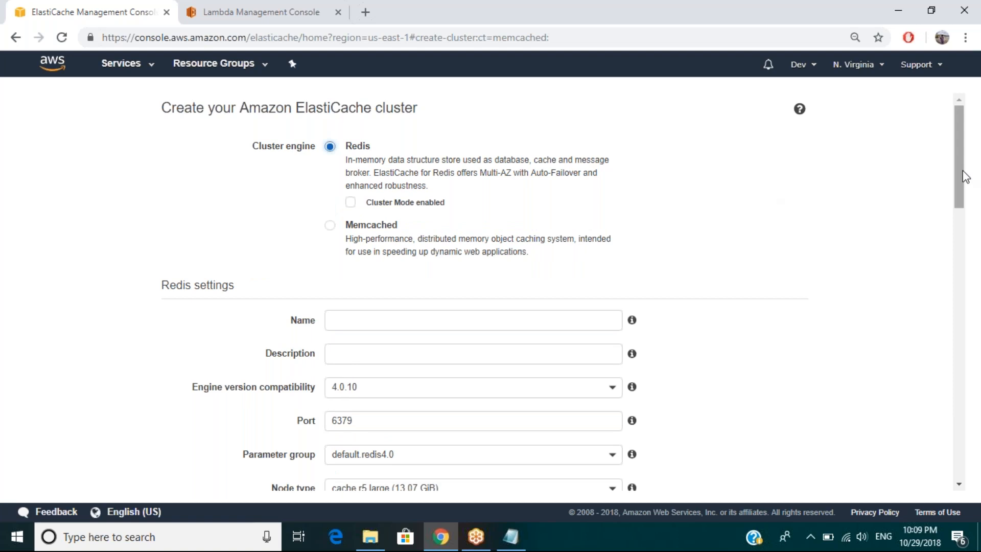
drag(961, 185, 964, 202)
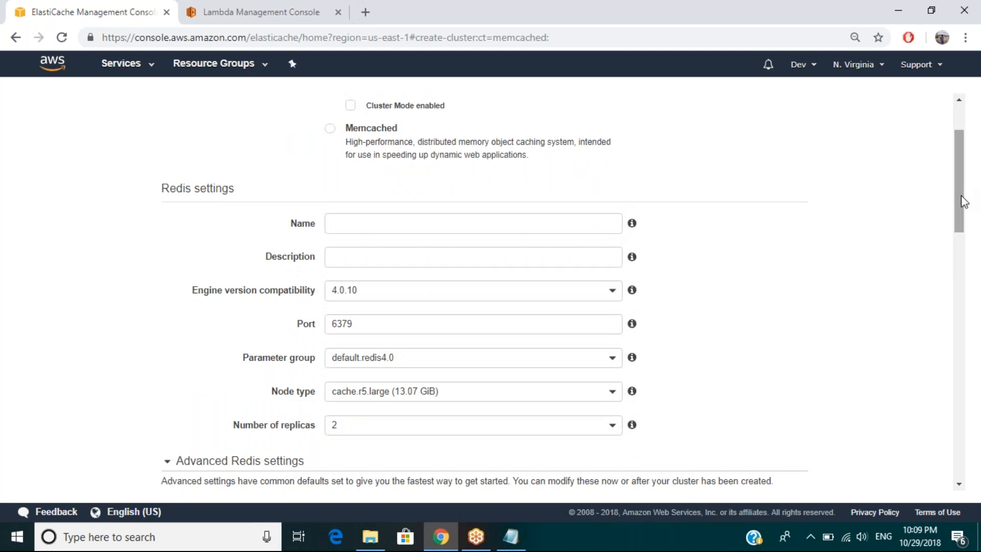
click(330, 129)
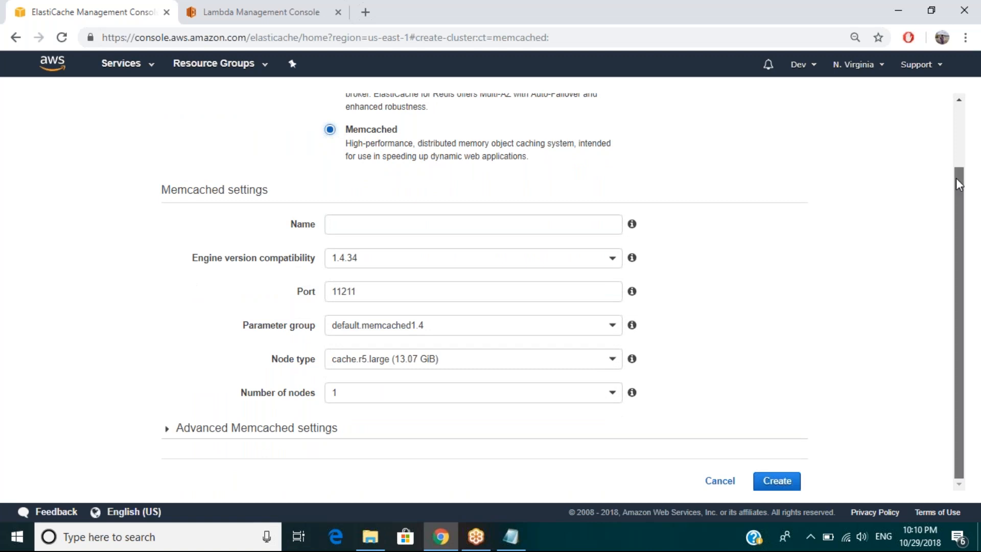
drag(955, 178, 957, 129)
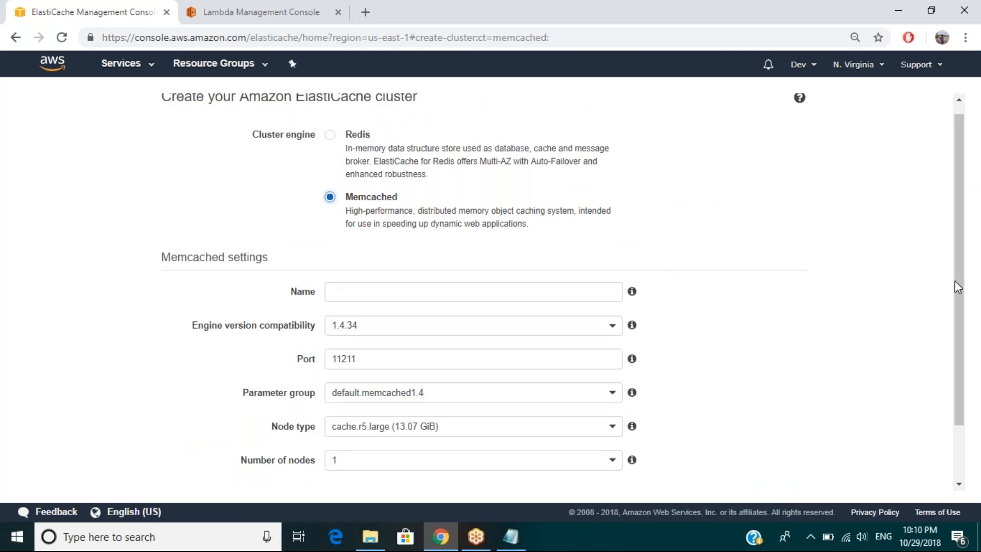
Step: Name the cluster webserverMemCache and keep engine version 1.4.34 after checking the available versions
drag(954, 308, 958, 355)
click(360, 244)
text(webserverMe)
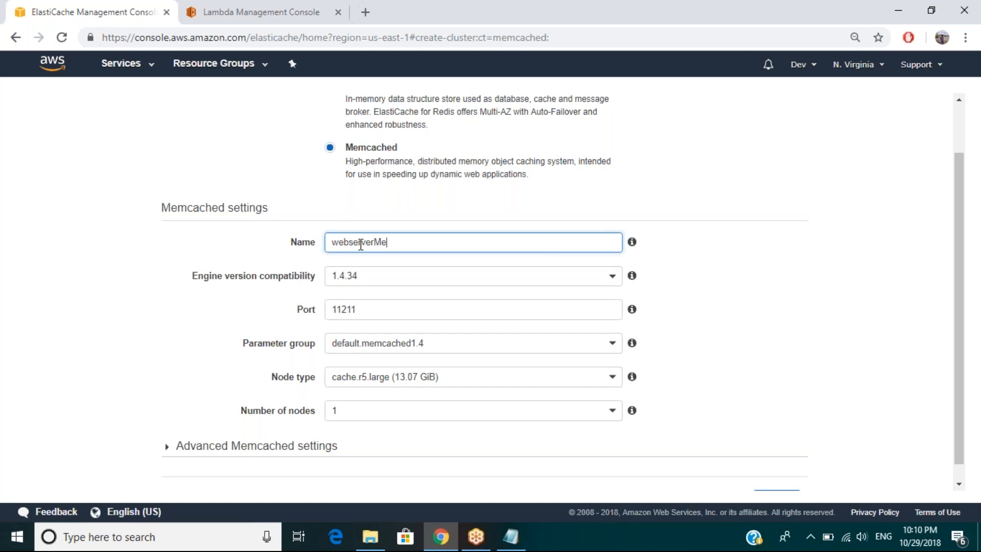
text(mCache)
click(372, 276)
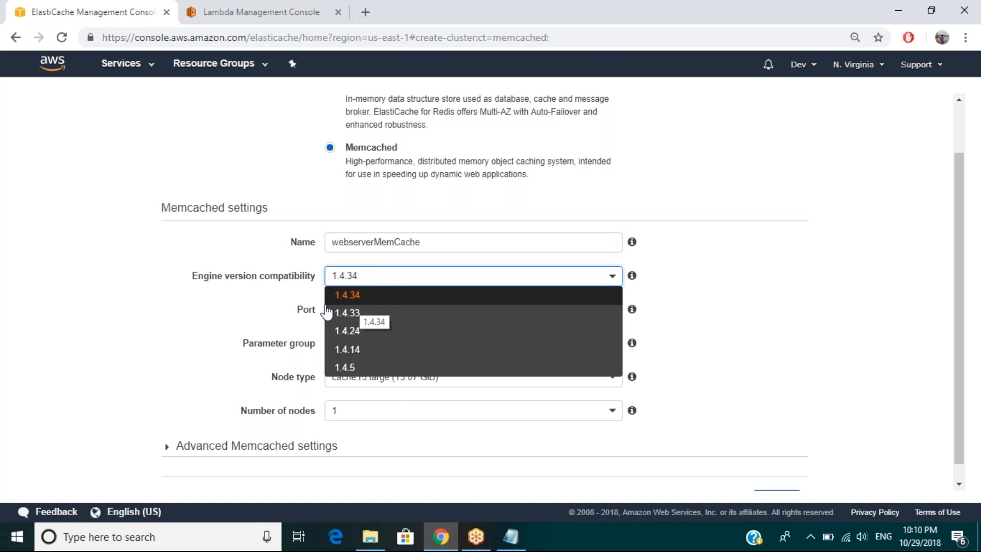
click(250, 322)
Step: Set the cluster's node type to cache.t2.micro from the t2 instance family
click(472, 379)
click(475, 383)
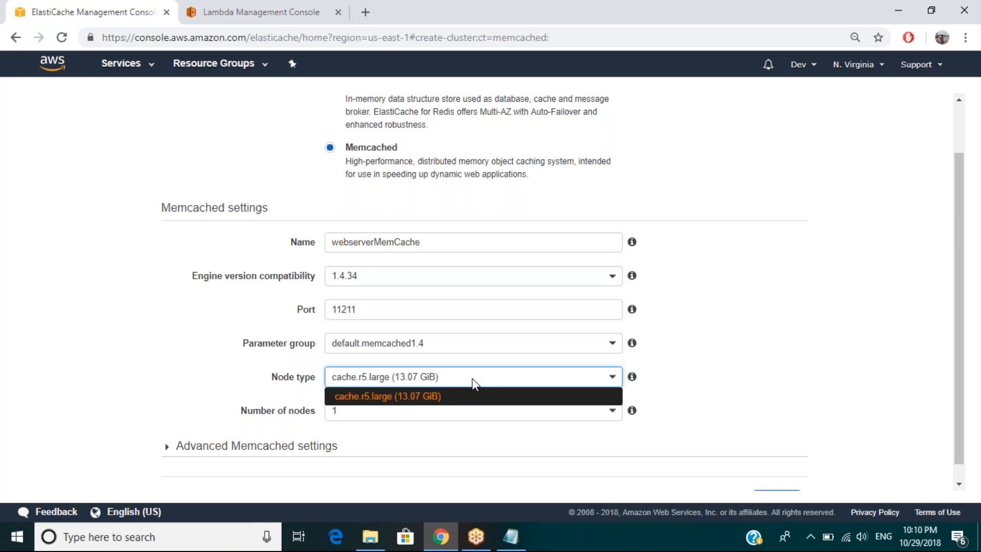
click(472, 378)
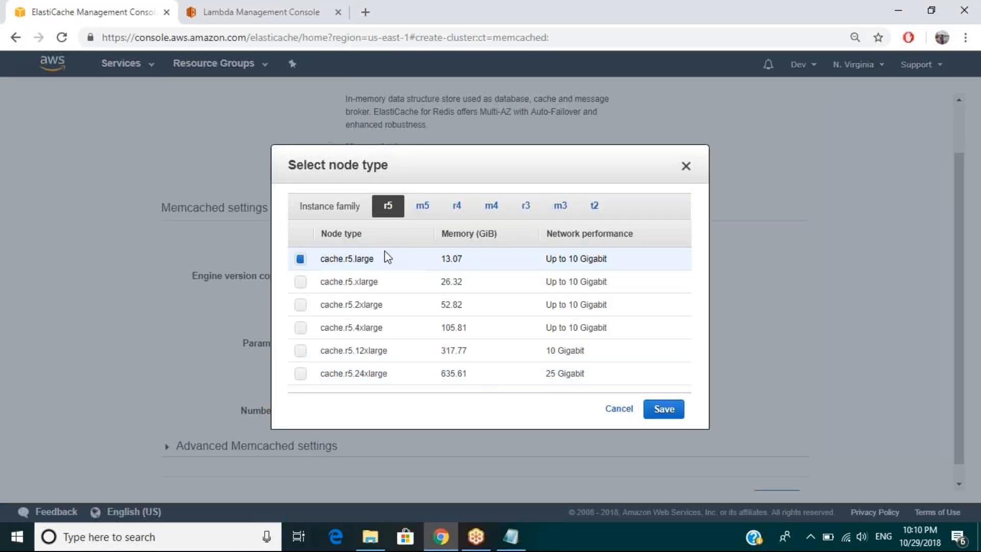
click(595, 206)
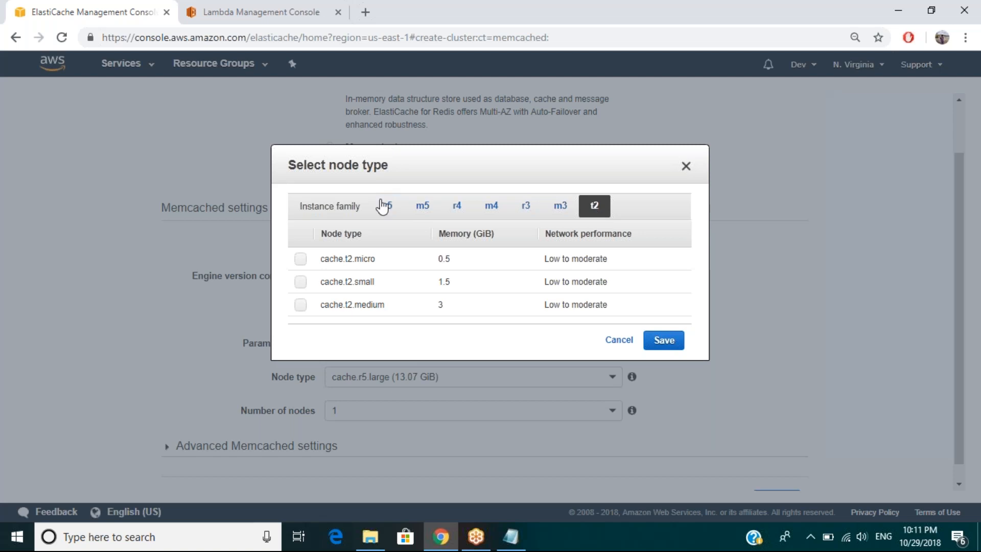
click(301, 259)
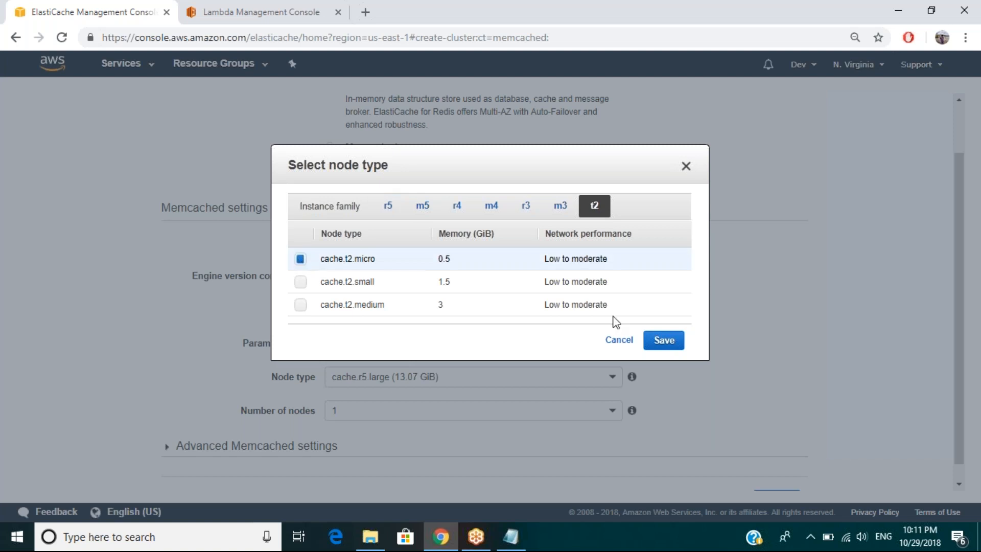
click(664, 341)
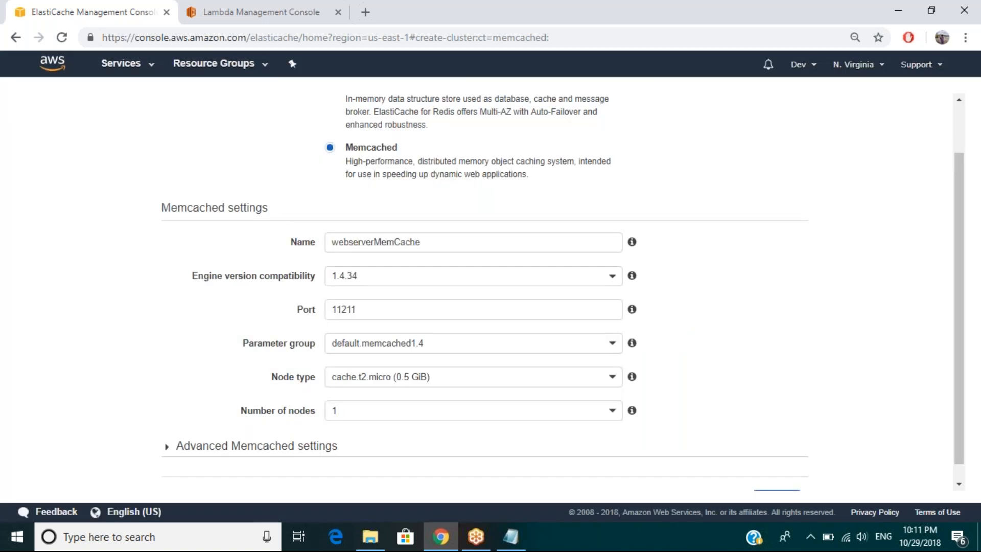
Step: Expand the advanced Memcached settings and include both the us-east-1b and us-east-1a subnets in the new subnet group
drag(956, 342, 956, 373)
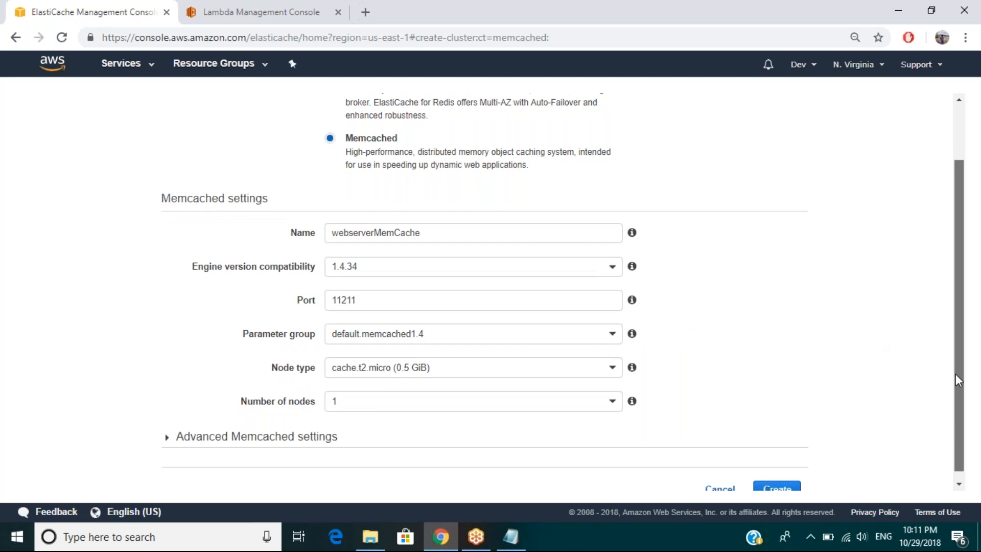
drag(956, 374, 635, 452)
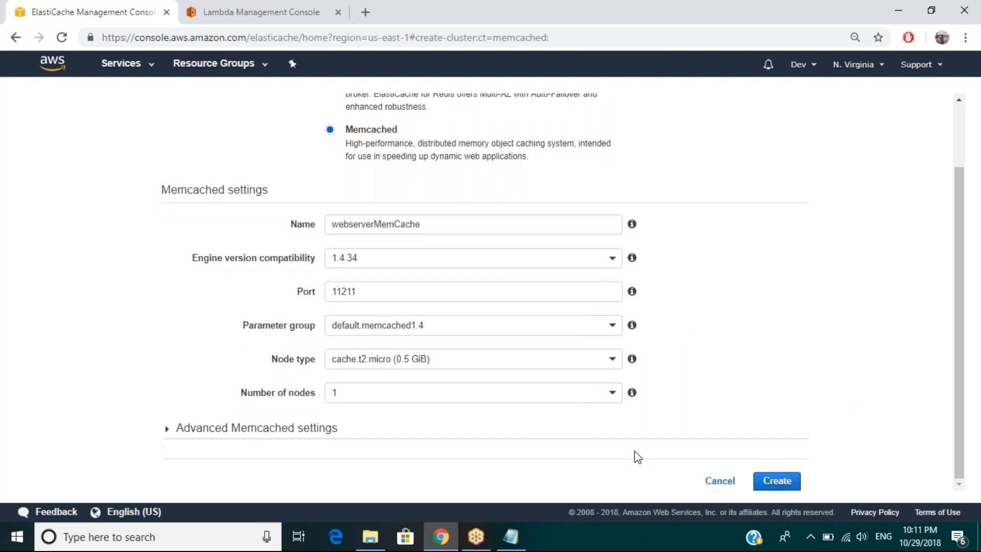
click(302, 440)
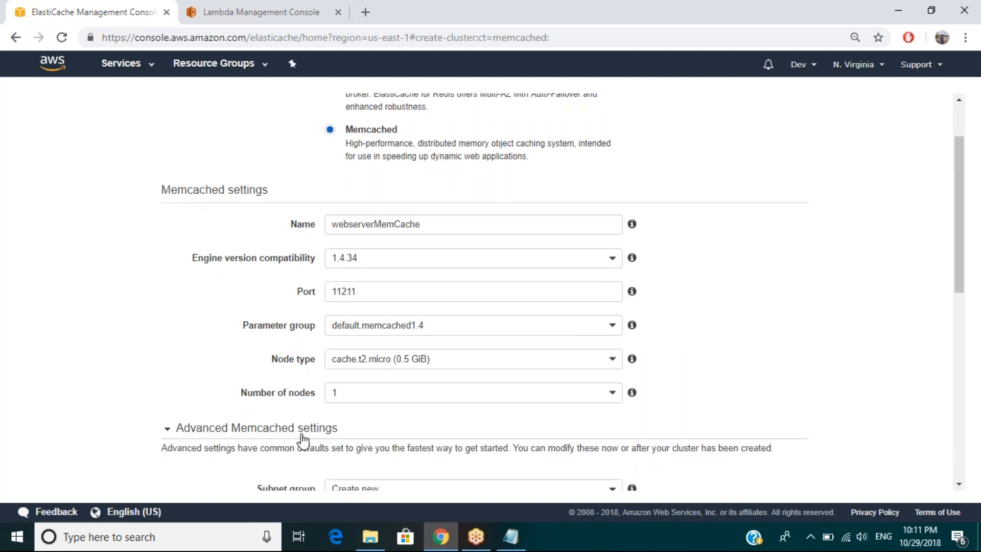
scroll(76, 452, down, 1)
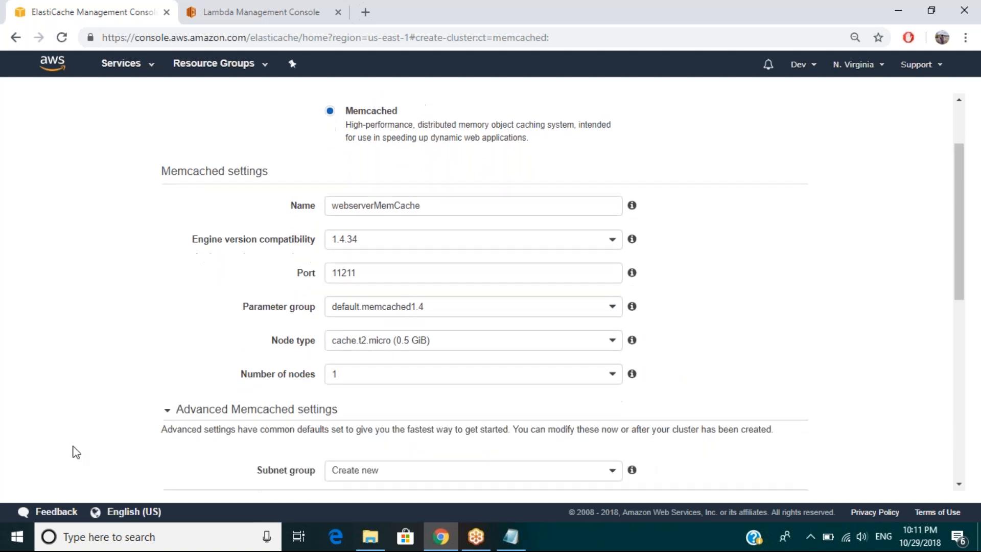
scroll(76, 452, down, 5)
scroll(76, 452, down, 1)
click(339, 302)
click(339, 332)
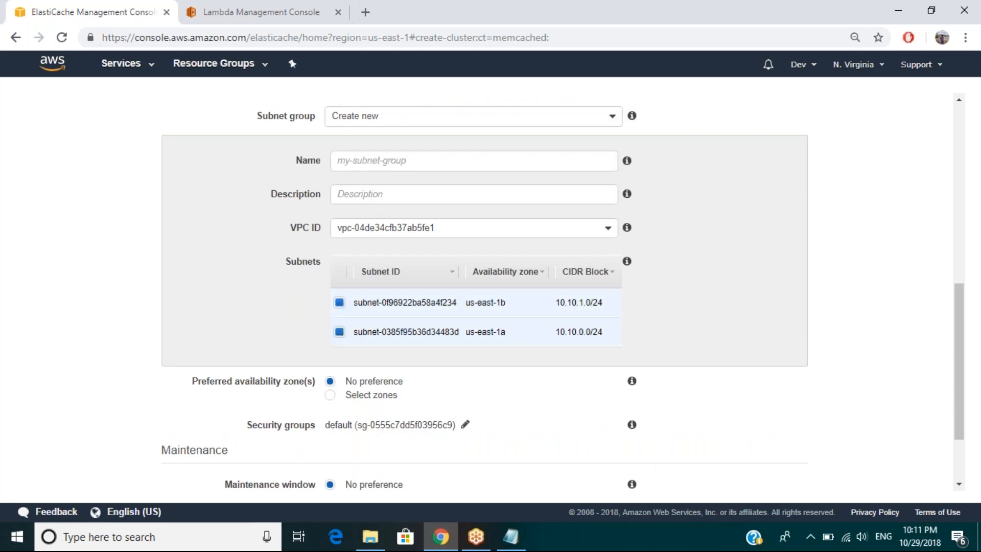
Step: Keep the option to create a new subnet group and name it my-memcahce-group
click(384, 169)
click(384, 169)
click(446, 117)
click(448, 121)
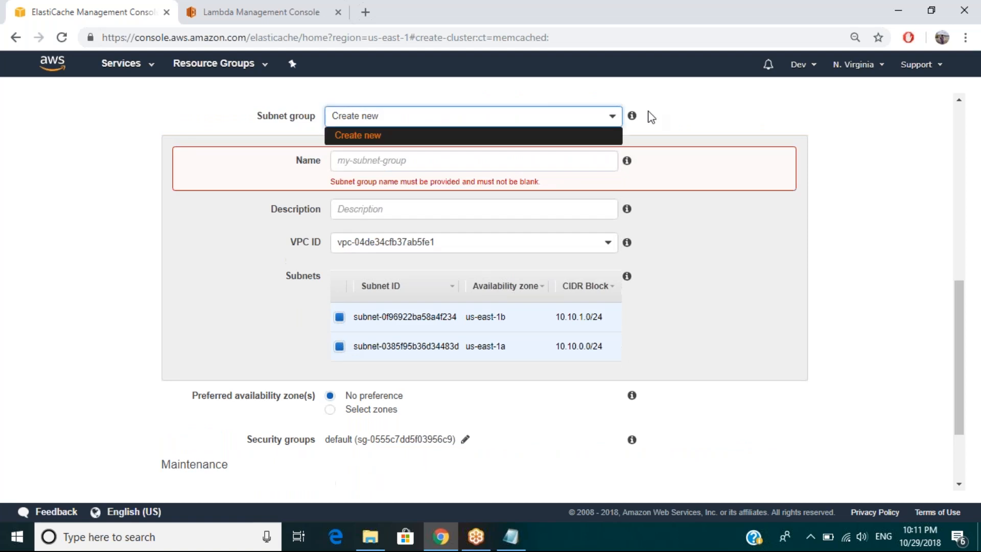
click(649, 111)
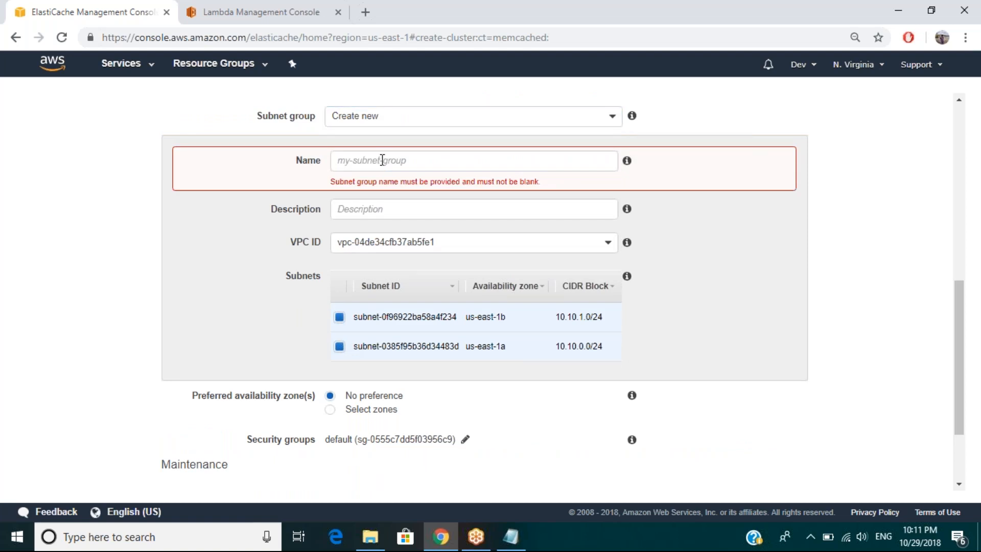
click(382, 161)
text(my-memcance)
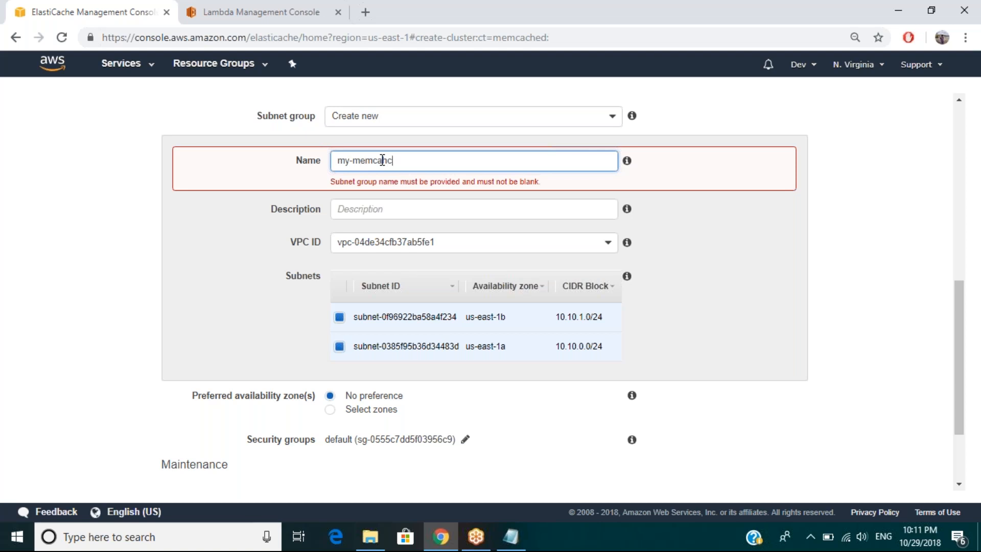
text(-group)
click(839, 241)
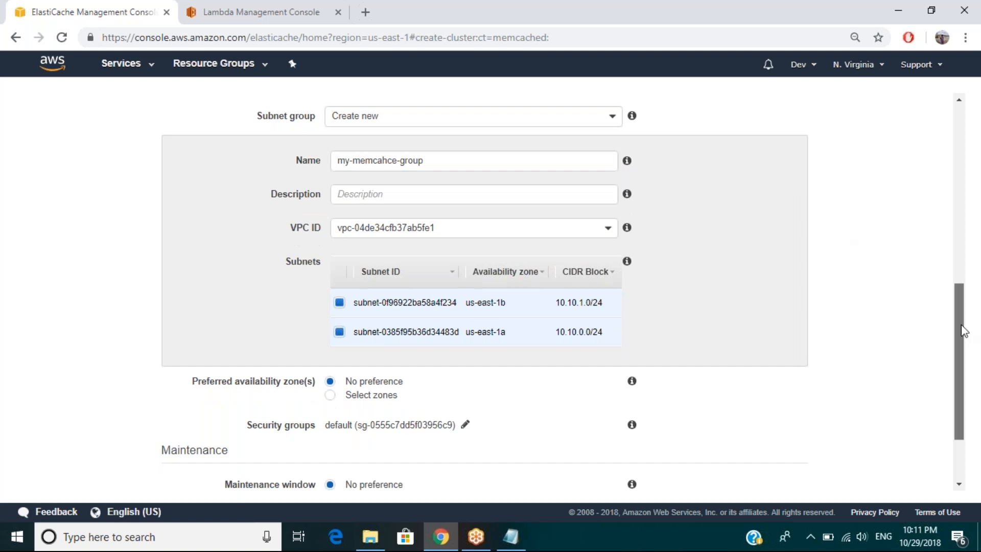
Step: Enter "Sec Group for memCache" as the subnet group's description
drag(964, 331, 963, 342)
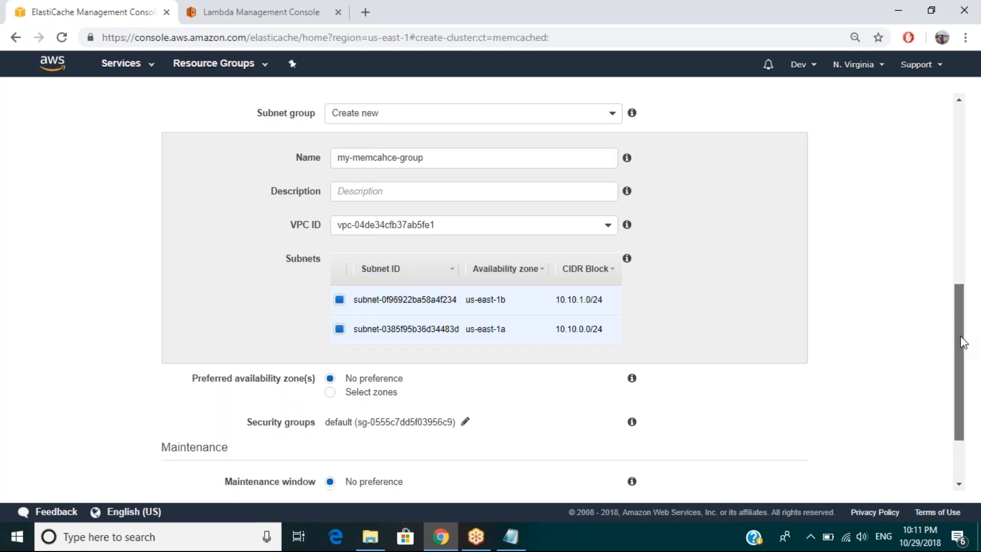
drag(960, 342, 960, 343)
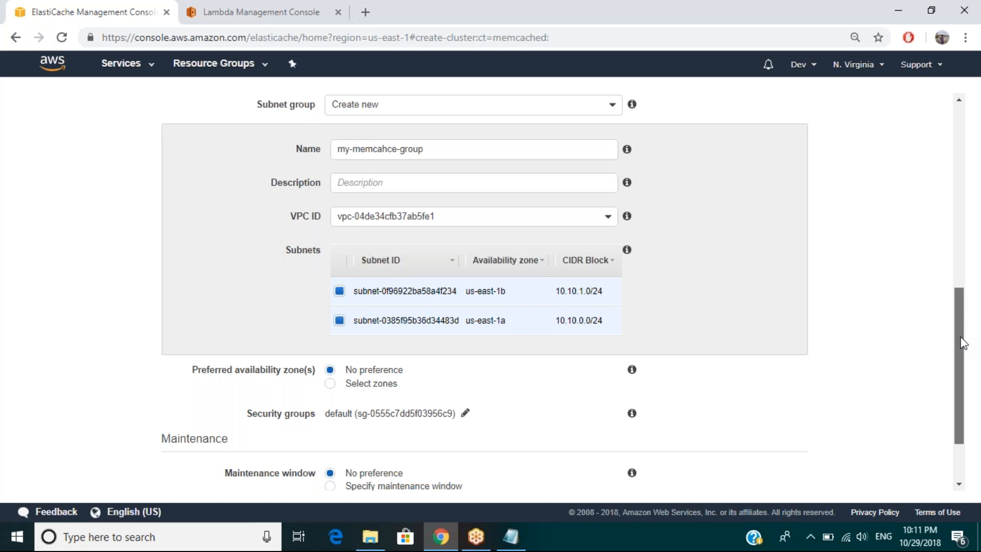
drag(963, 342, 962, 356)
click(381, 148)
text(Sec Group for memCache)
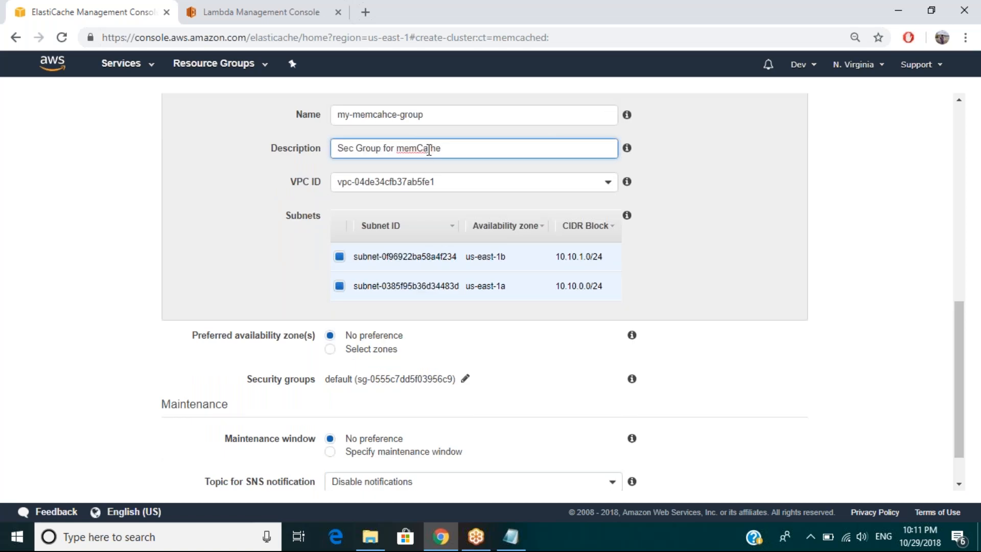
Step: Create the Memcached cluster with the remaining default settings and refresh the cluster list
click(964, 324)
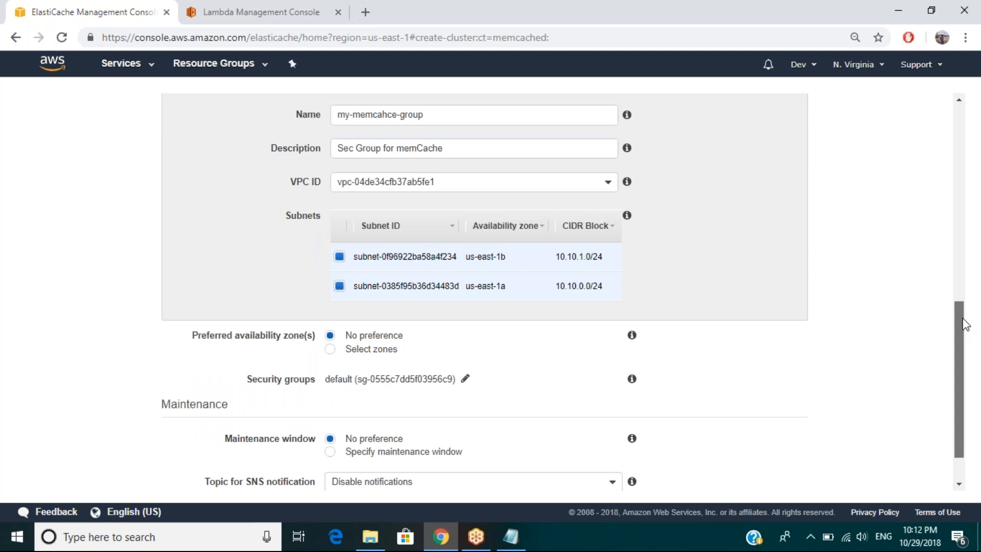
drag(964, 337, 963, 360)
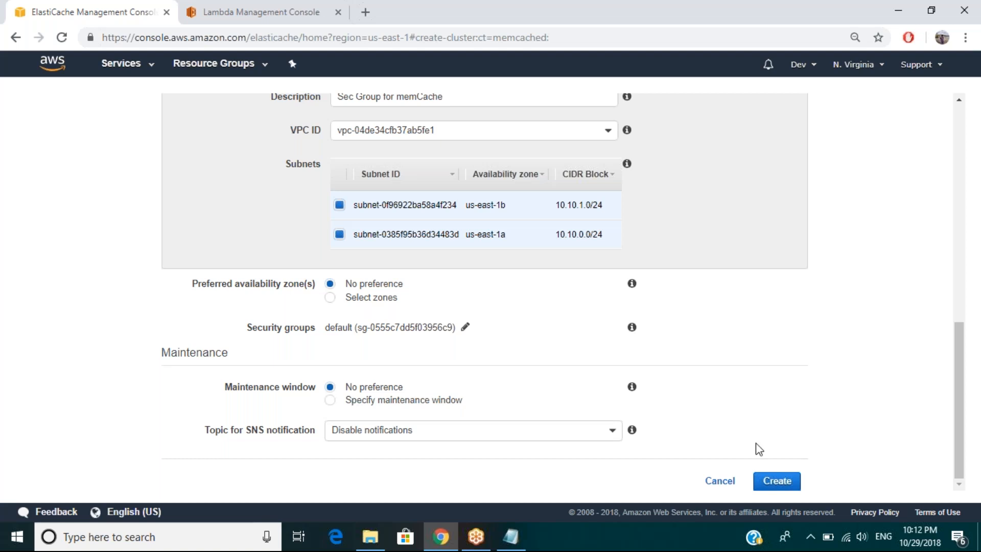
click(776, 481)
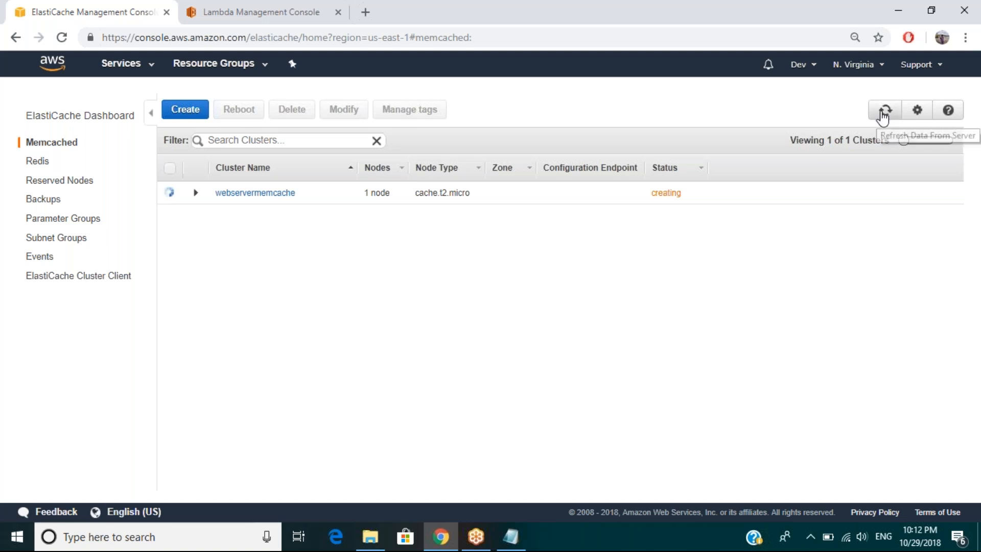
click(883, 117)
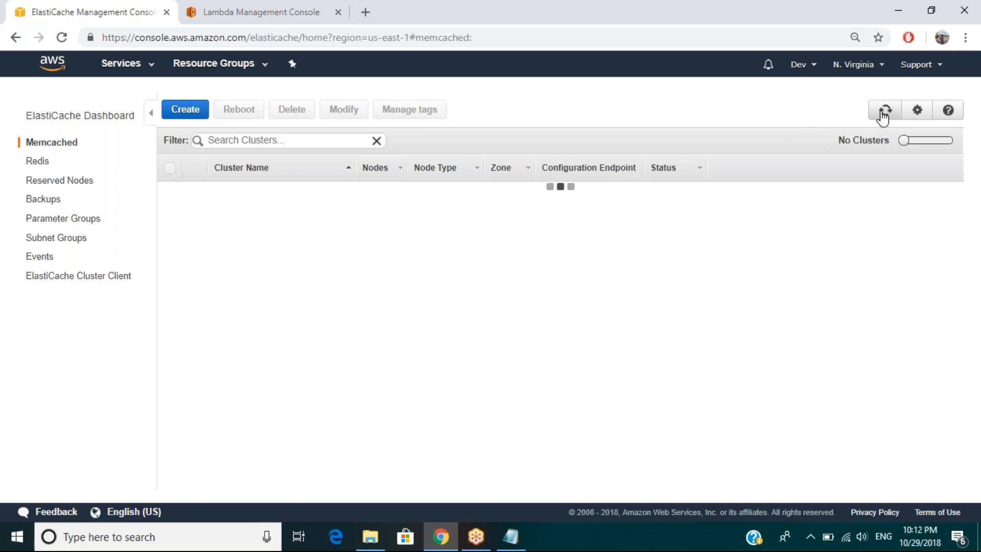
Step: Go back to the DynamoDB tables and view the items of the Studnet_Restore table
click(153, 68)
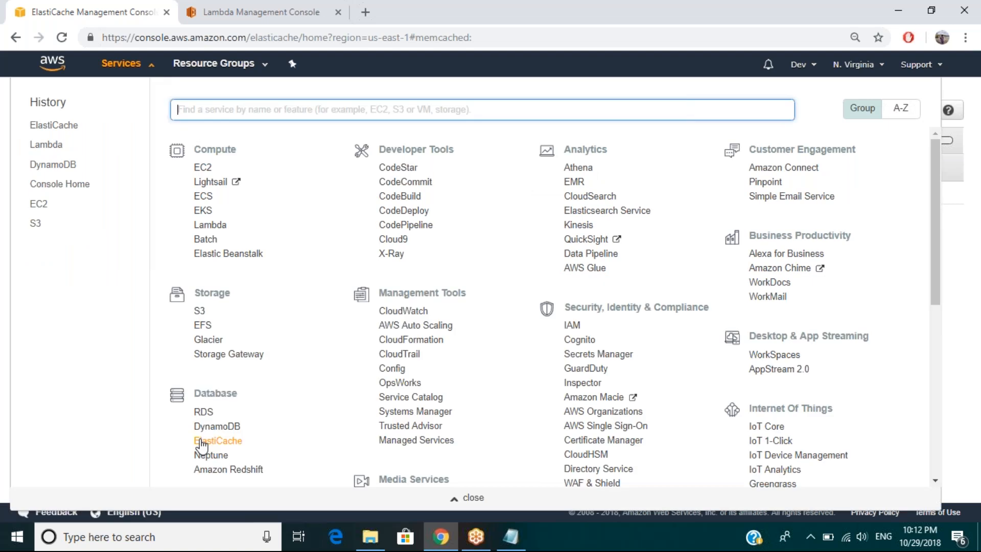
click(217, 426)
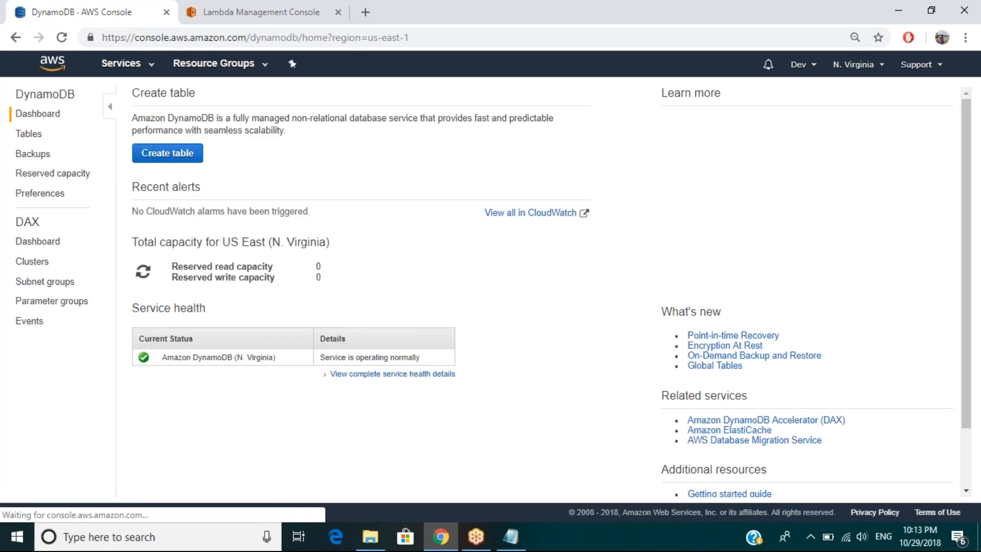
click(28, 135)
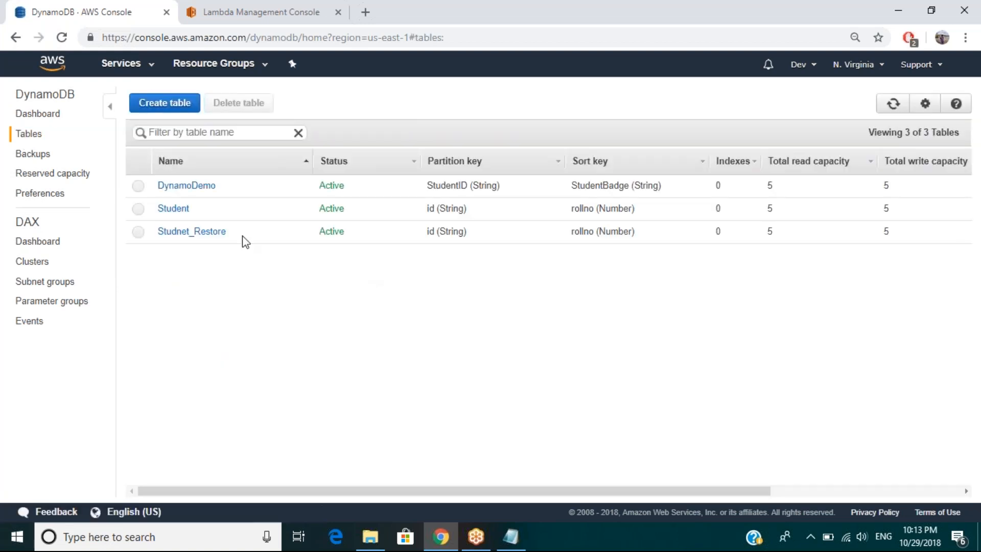
click(246, 239)
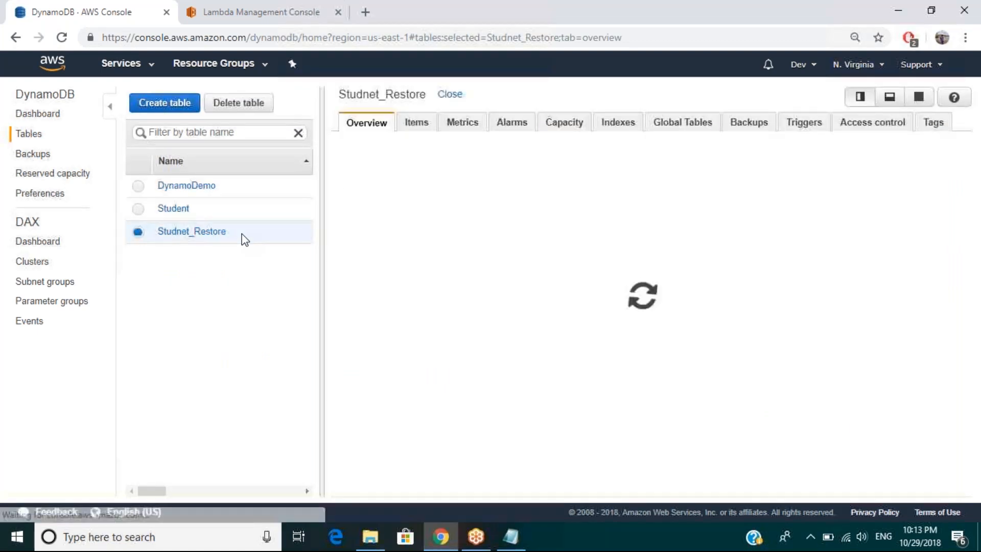
click(417, 122)
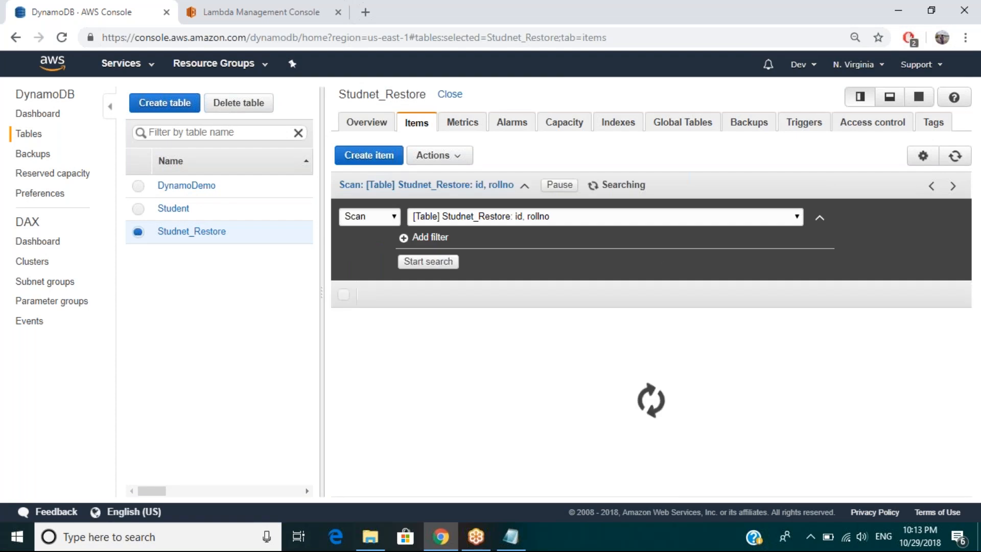
click(192, 211)
click(252, 239)
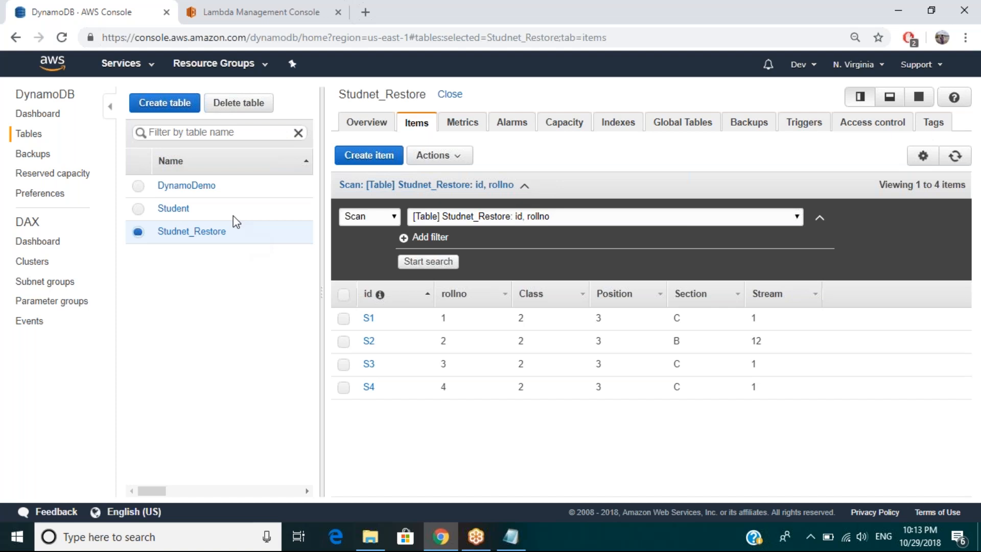
Step: Go to ElastiCache, list the Memcached clusters and expand the details of the webservermemcache cluster
click(123, 63)
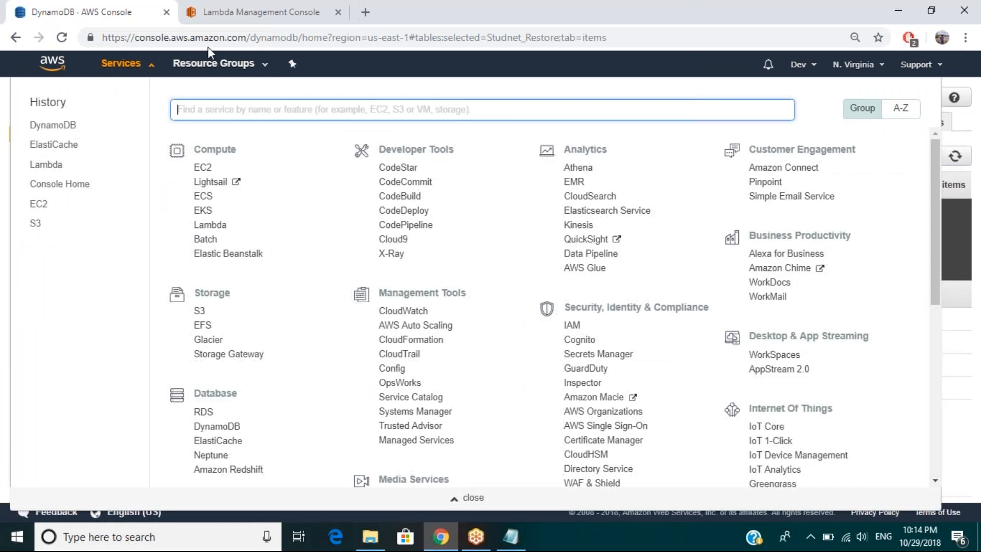
click(218, 440)
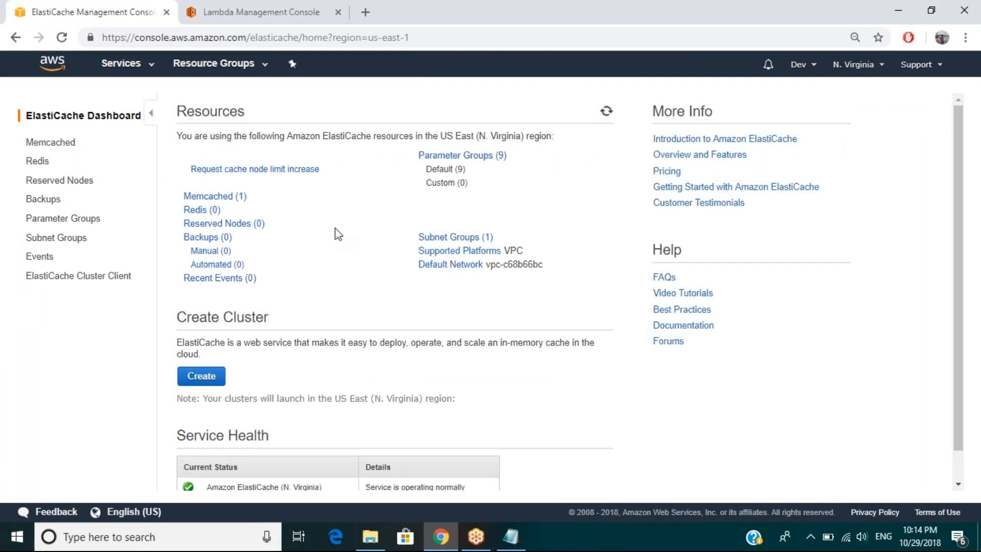
click(230, 198)
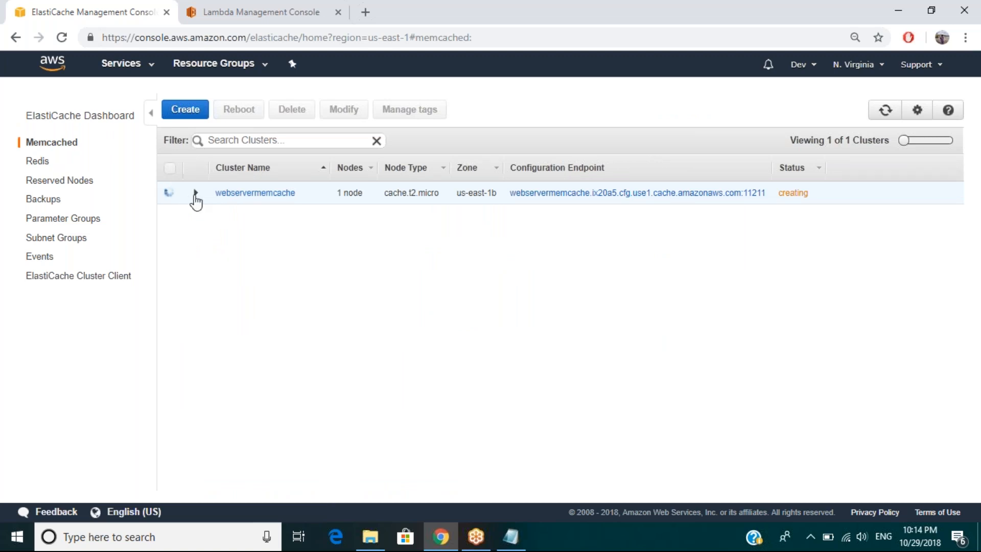
click(196, 193)
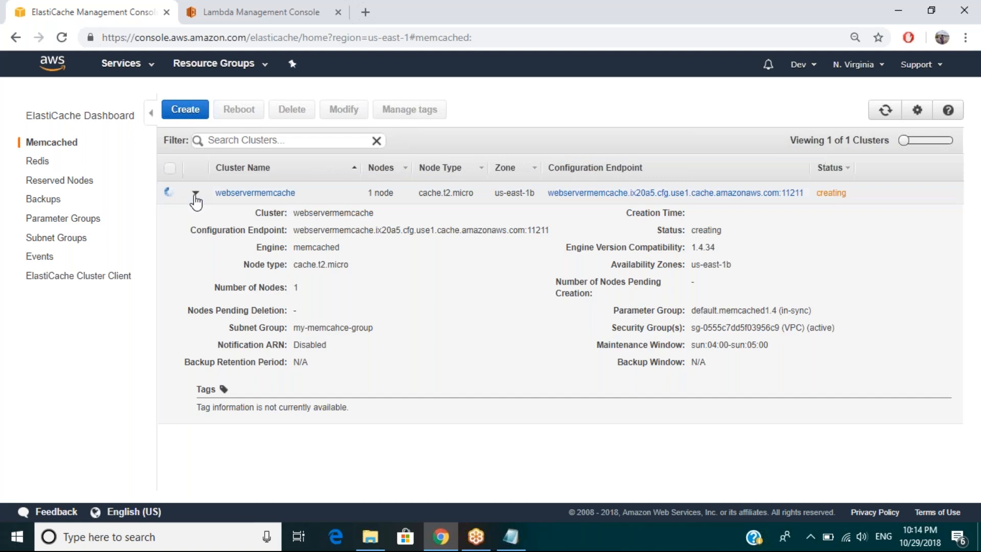
Step: Review the webservermemcache cluster's name, configuration endpoint, engine and node type in its expanded details
drag(294, 212, 382, 213)
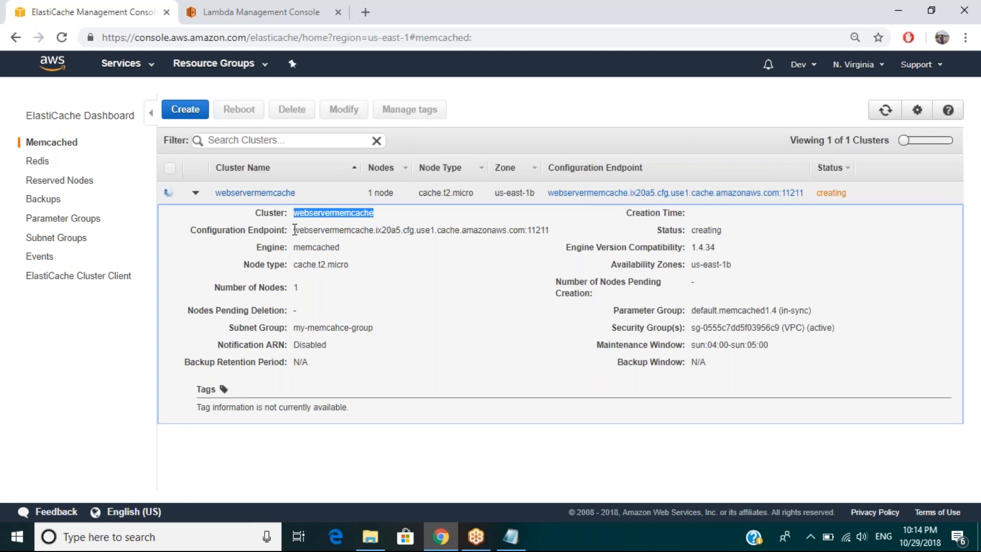
click(549, 230)
drag(294, 230, 553, 231)
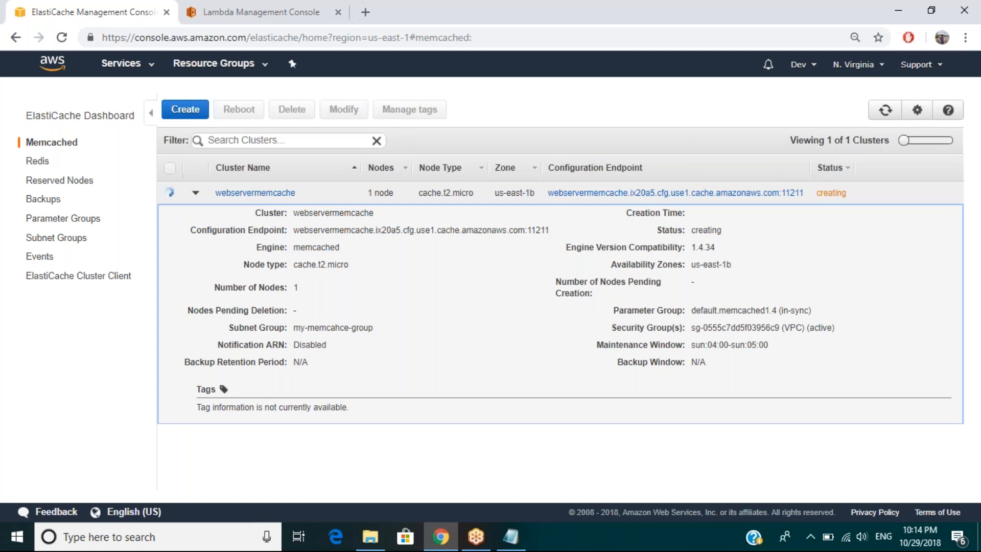
double_click(322, 247)
click(316, 263)
double_click(317, 264)
Step: Refresh the Memcached cluster list repeatedly to check the creation status of webservermemcache
click(886, 111)
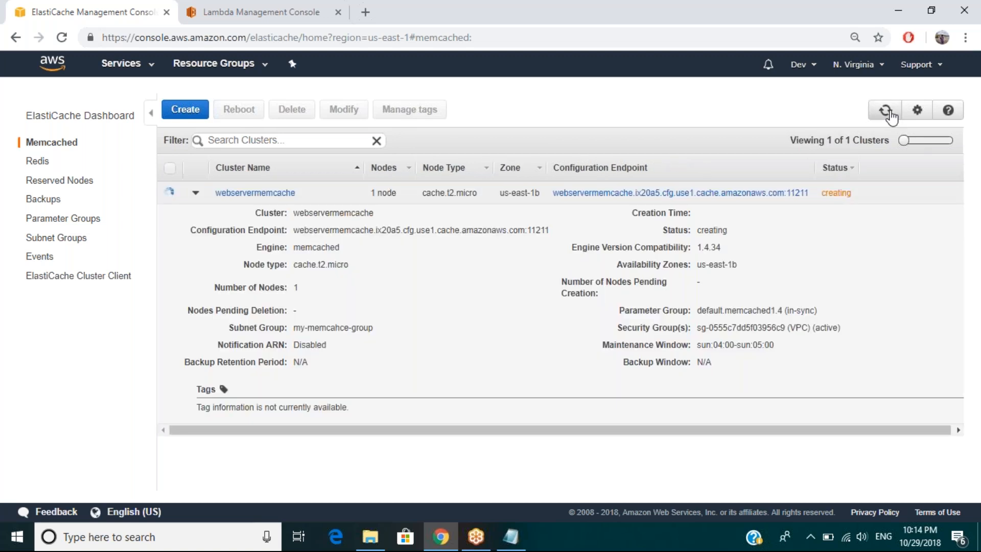
mouse_move(632, 303)
click(877, 118)
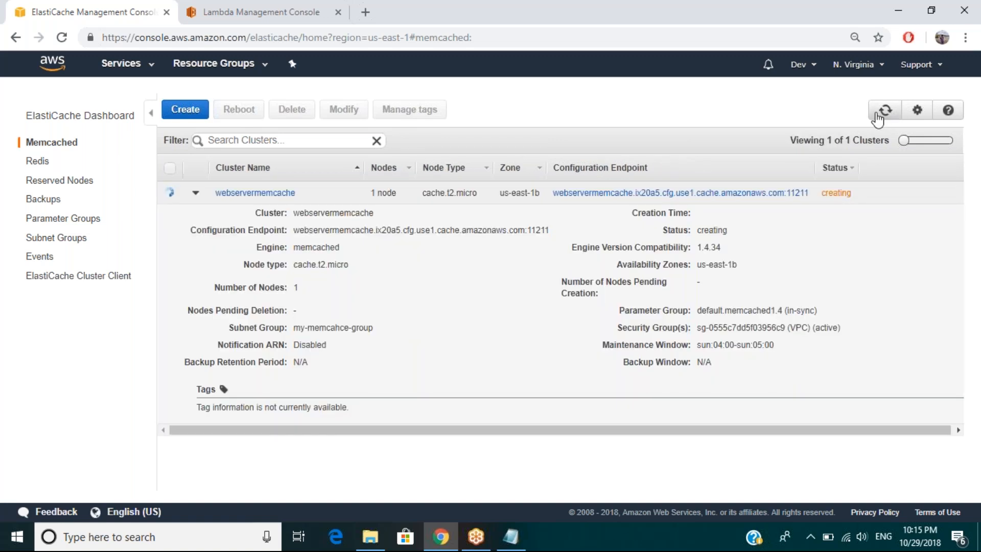
click(878, 119)
click(878, 119)
click(878, 119)
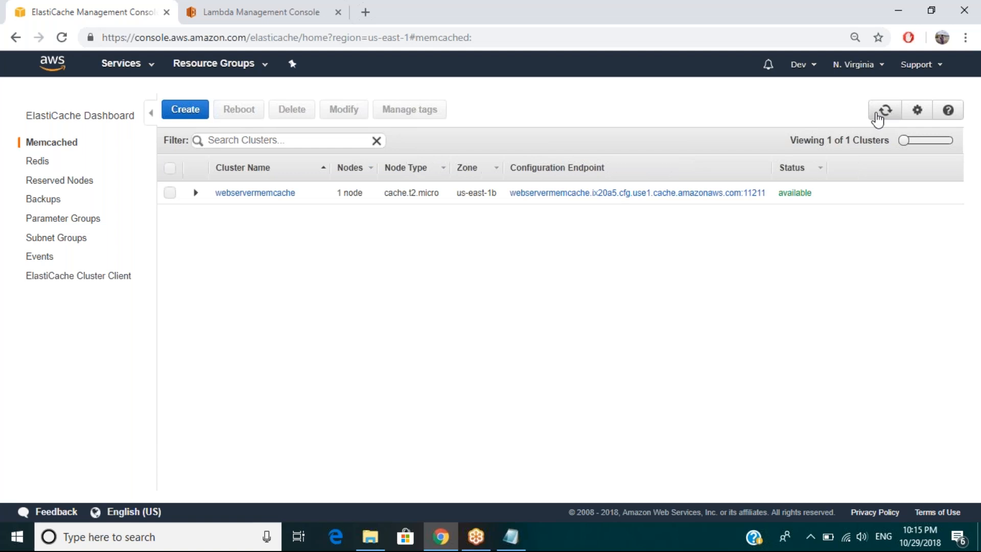
Step: Expand the webservermemcache details again, open the cluster's nodes and select node 0001
click(196, 193)
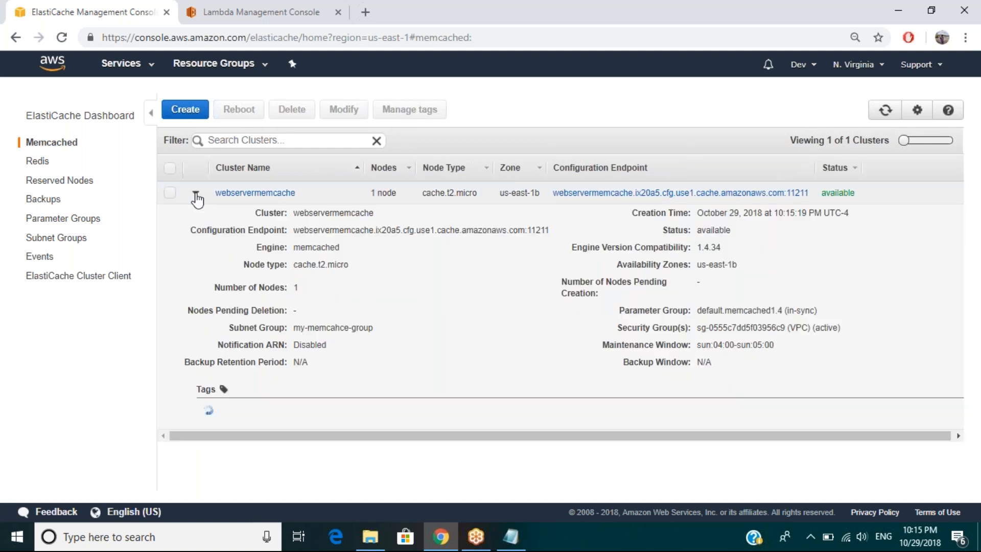
click(239, 196)
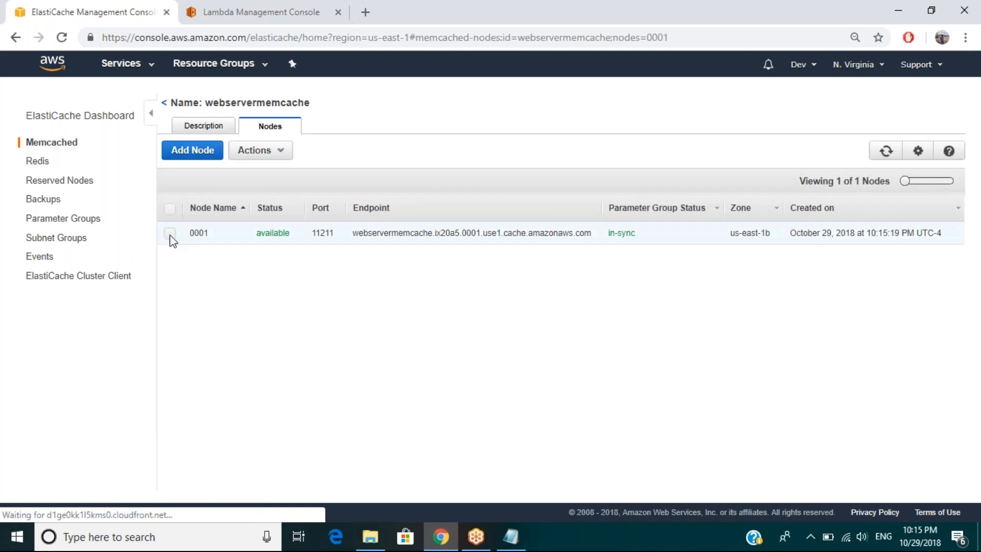
click(169, 234)
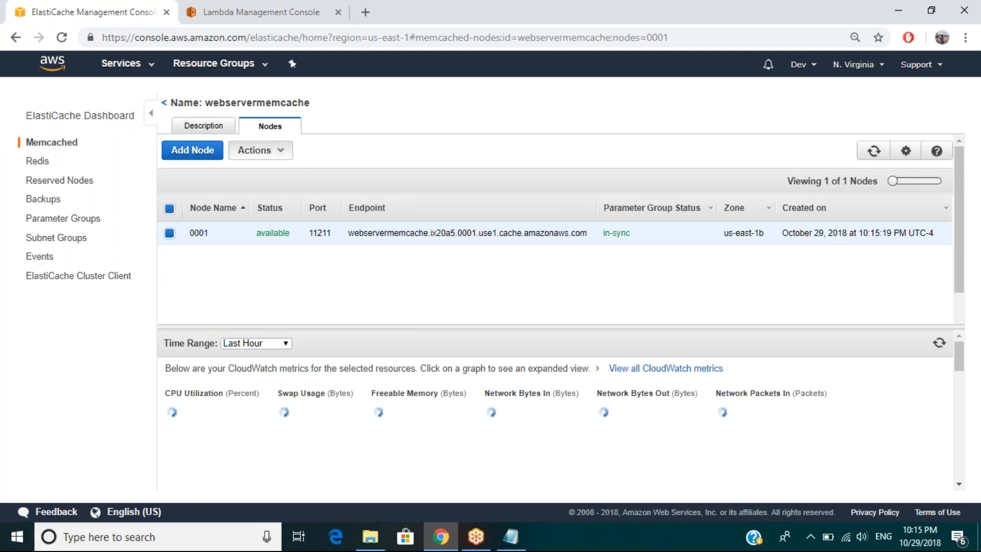
Step: Bring up the copyable endpoints of node 0001 and highlight the full node endpoint
click(281, 152)
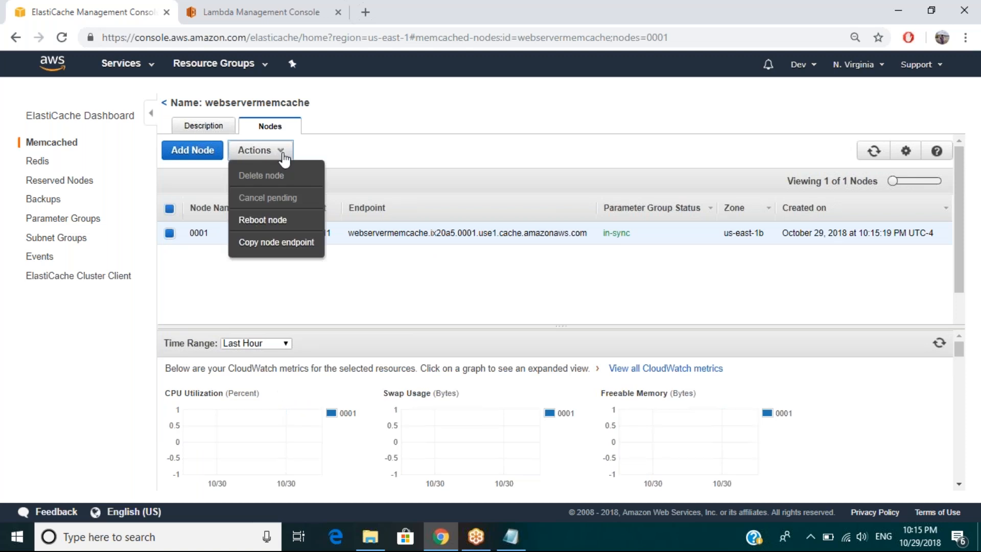
click(318, 238)
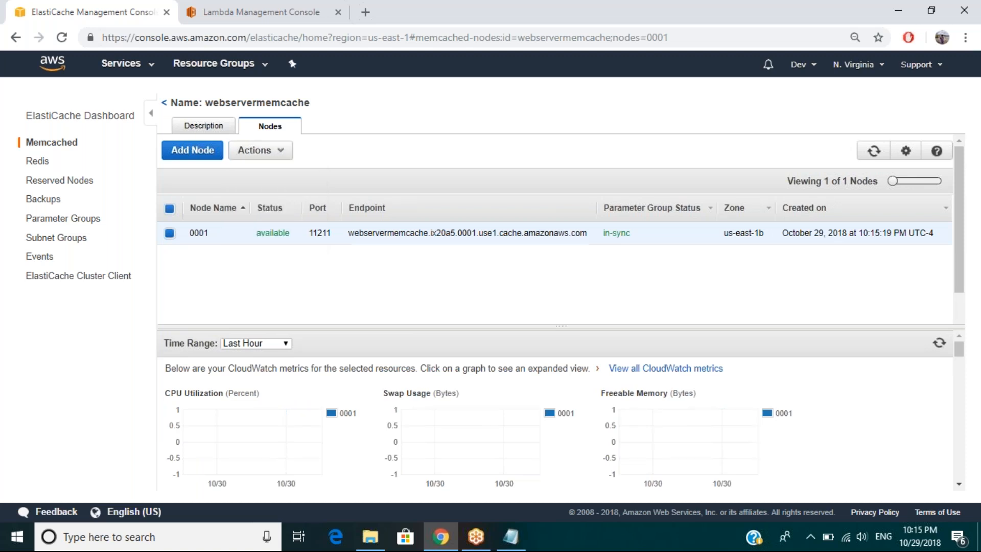
click(281, 152)
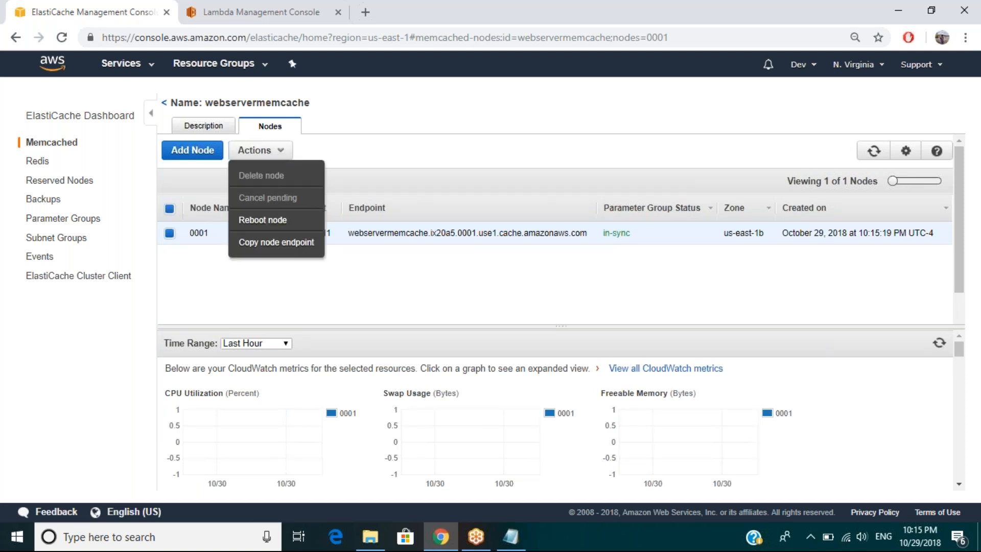
click(332, 271)
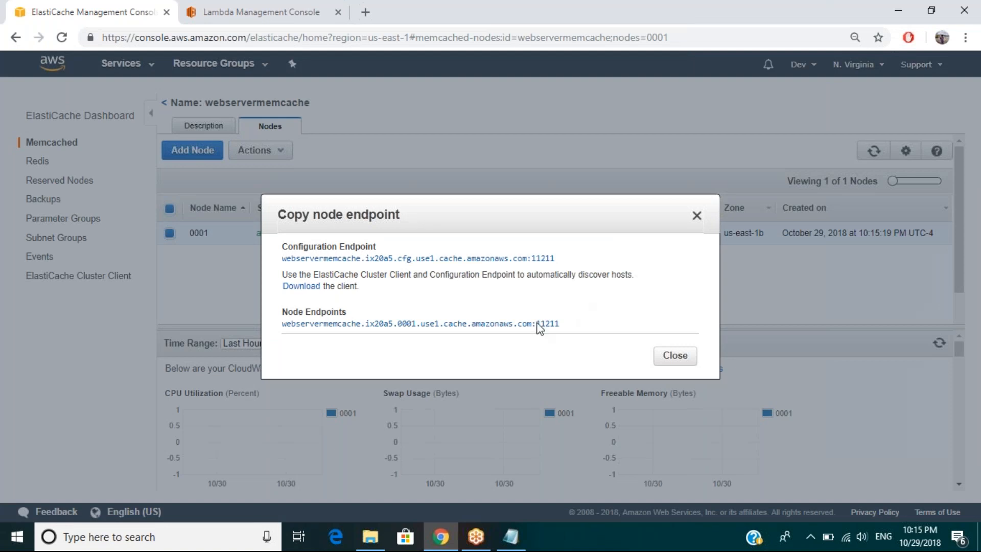
triple_click(489, 324)
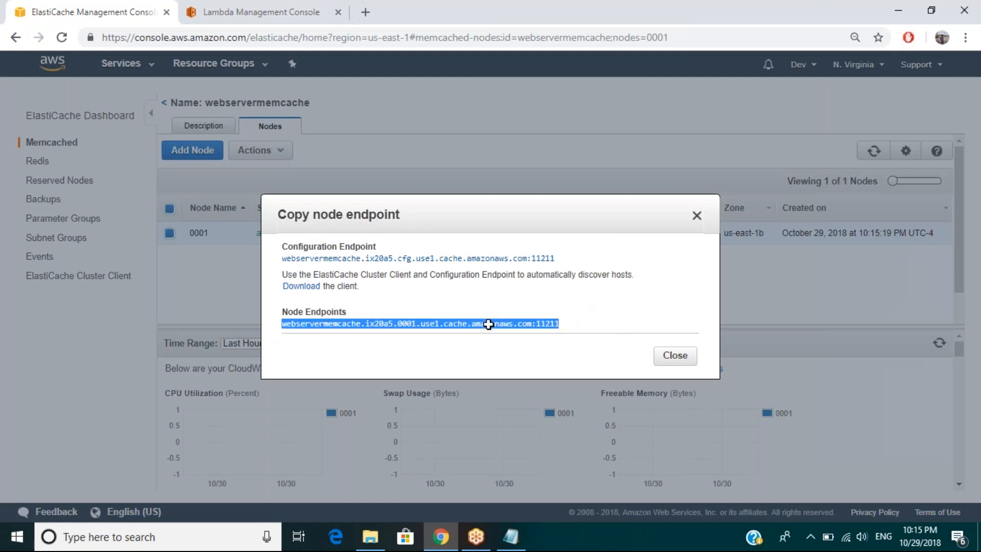
Step: Try to take the configuration endpoint to the Lambda browser tab, and close the endpoint dialog
click(266, 16)
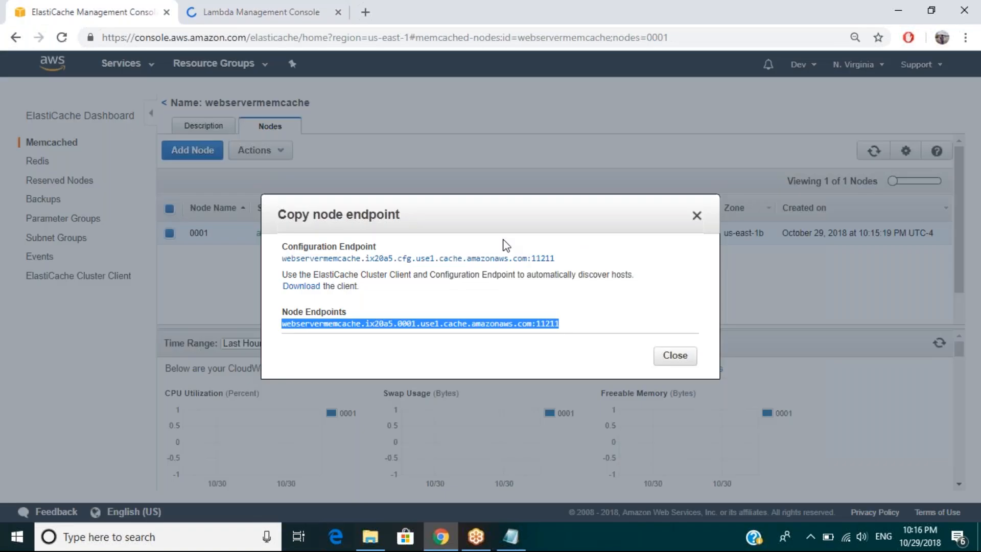
triple_click(525, 257)
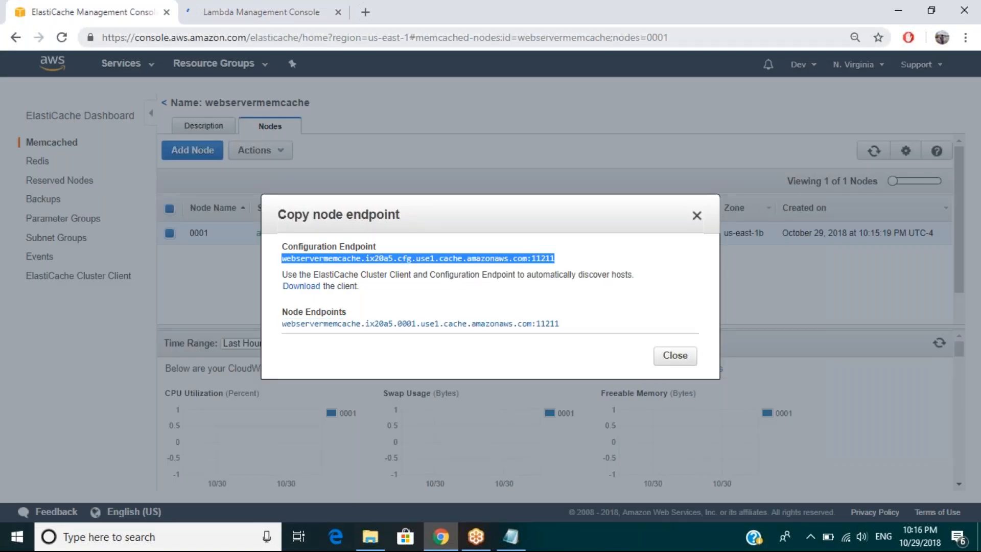
click(267, 15)
key(ctrl+l)
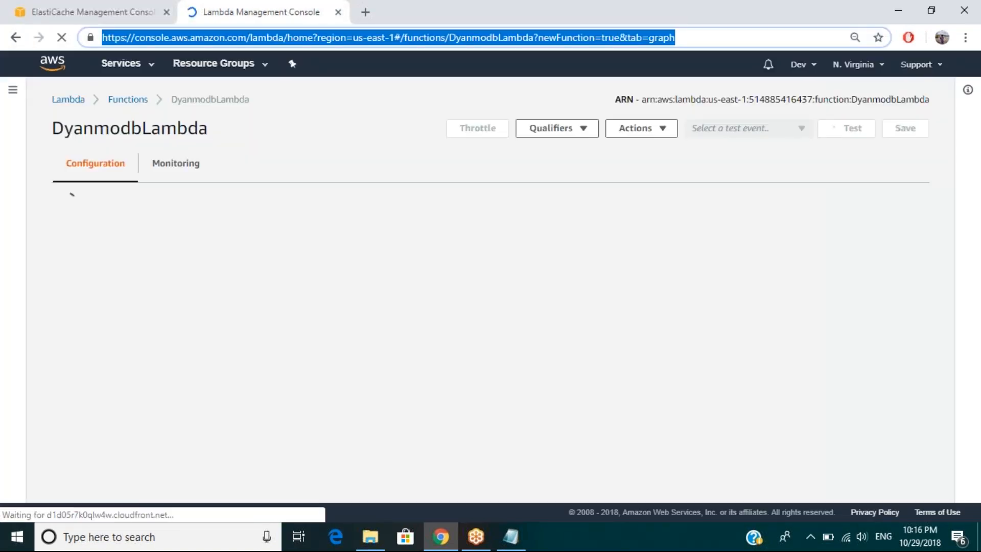
click(93, 12)
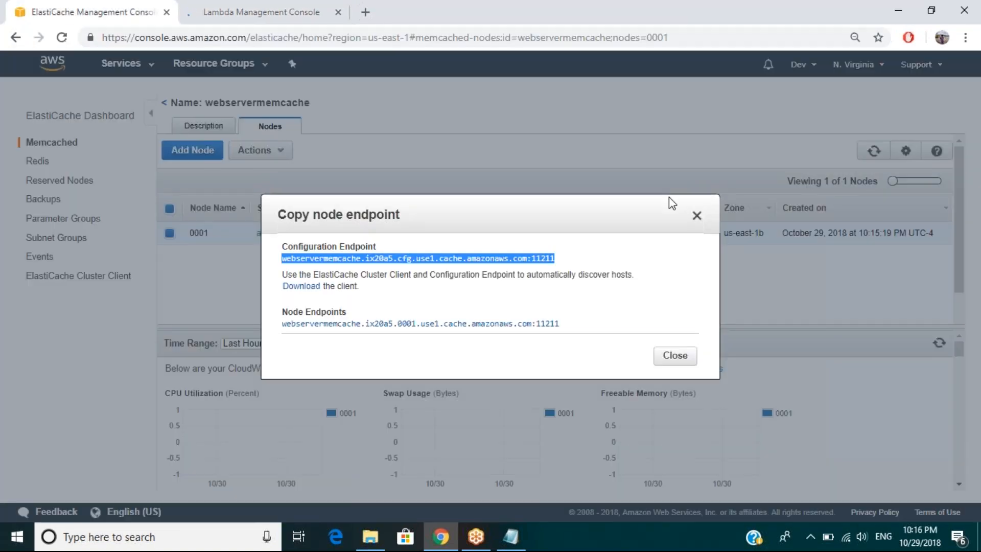
click(696, 215)
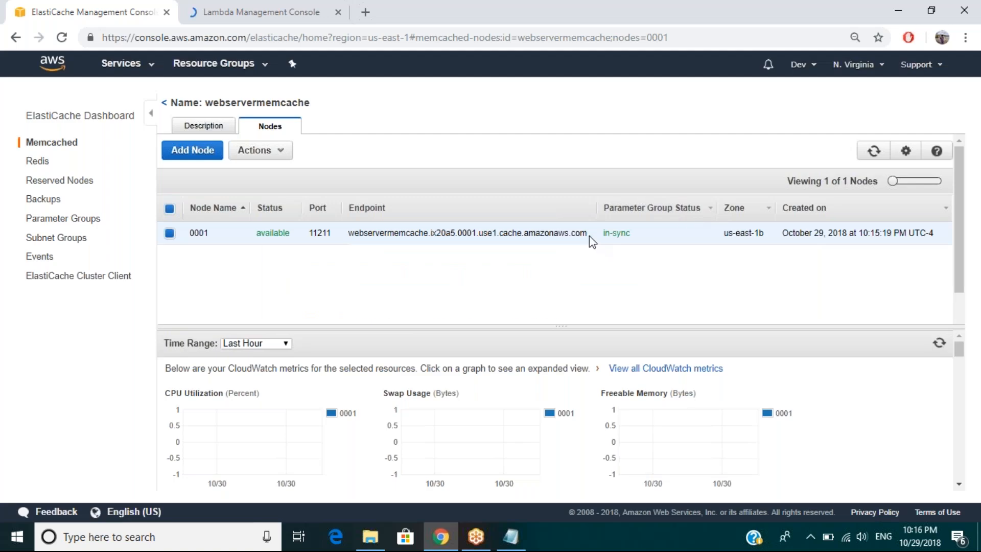
Step: Copy the endpoint of node 0001 from the node list and load it as the address in the Lambda browser tab
drag(589, 233, 347, 234)
key(ctrl+c)
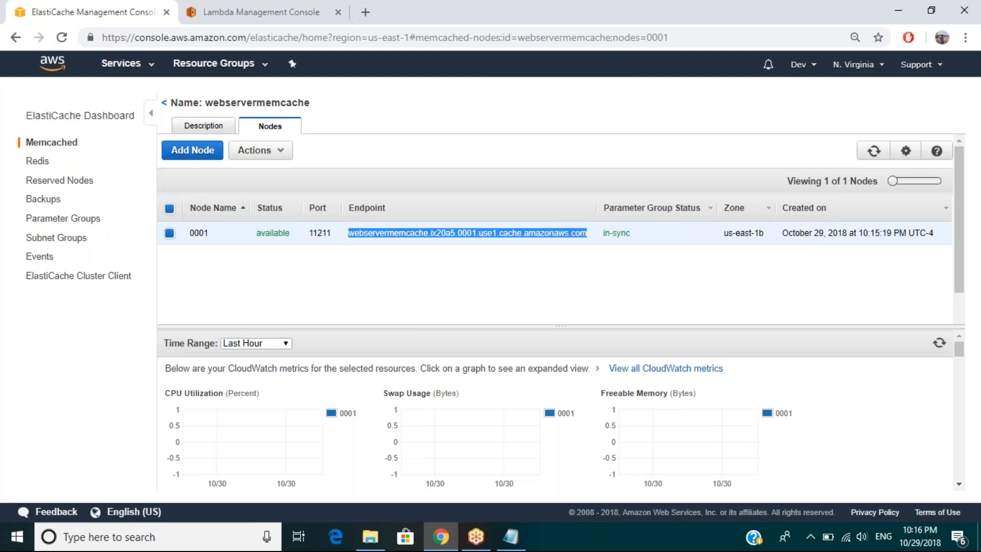
click(280, 4)
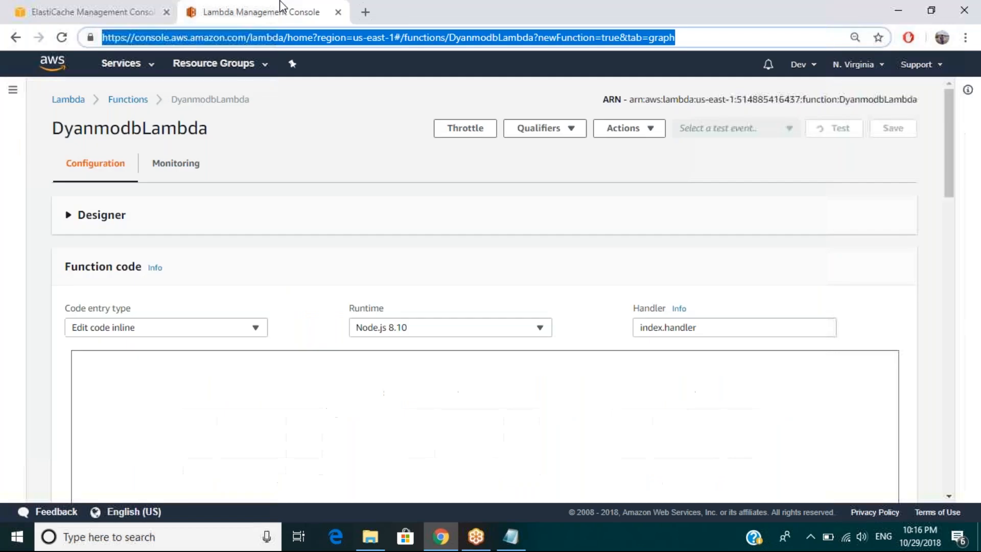
key(ctrl+v)
key(Return)
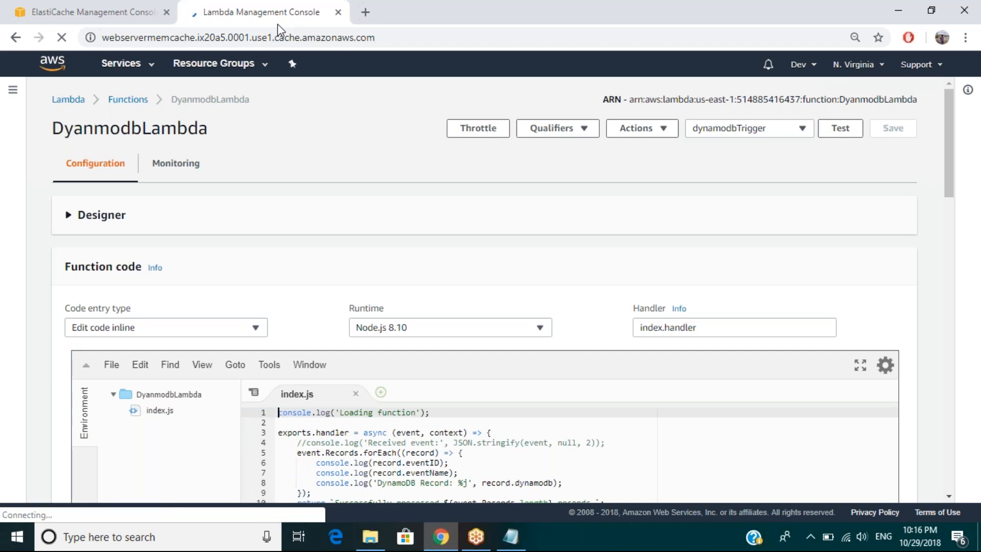
Step: Return to the ElastiCache nodes, reopen the copyable endpoints of node 0001 and highlight the node endpoint with its port
key(ctrl+1)
click(560, 292)
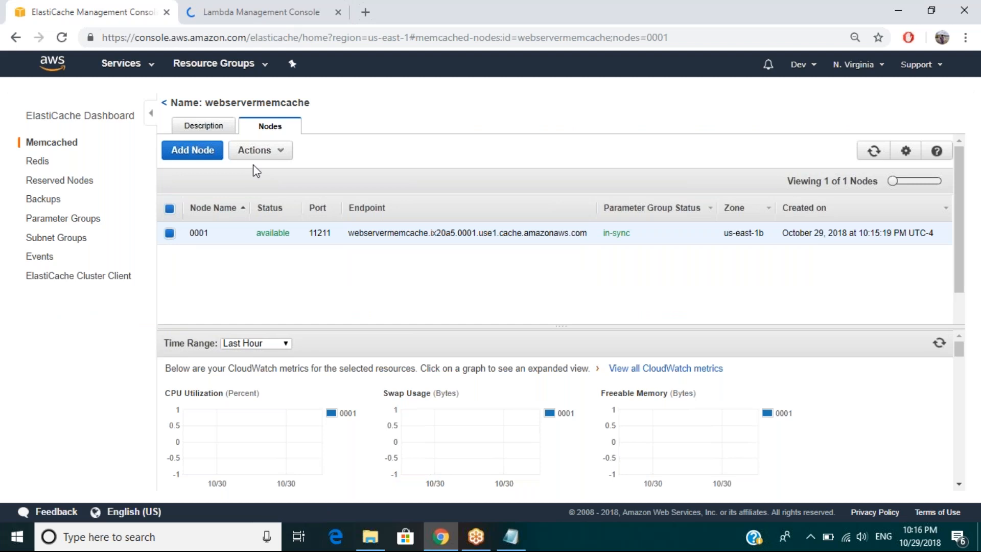
click(258, 151)
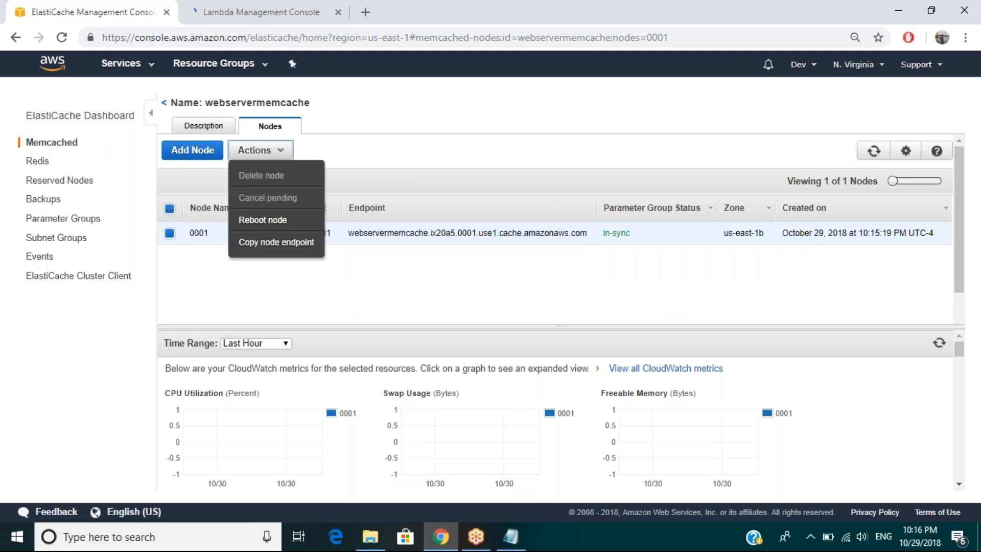
click(276, 242)
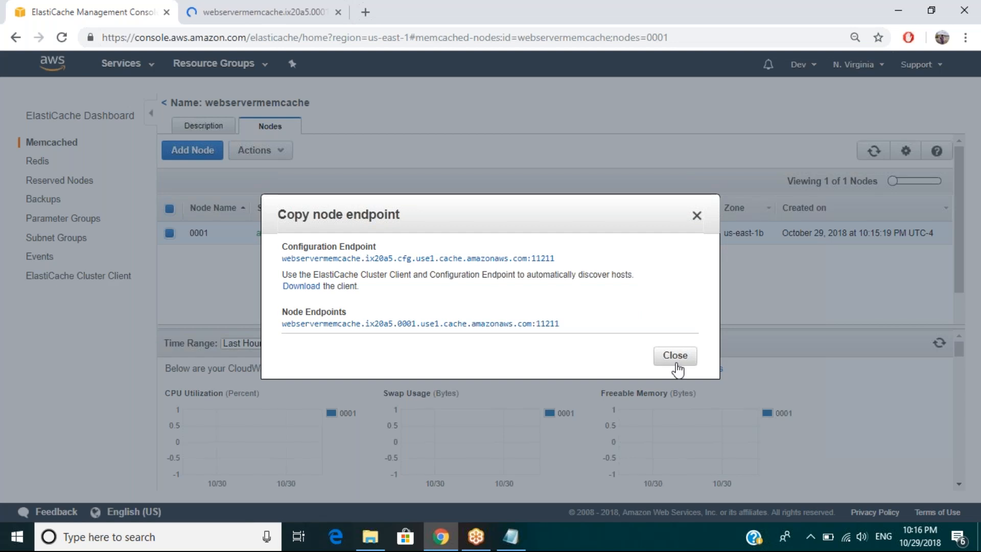
click(553, 323)
right_click(553, 325)
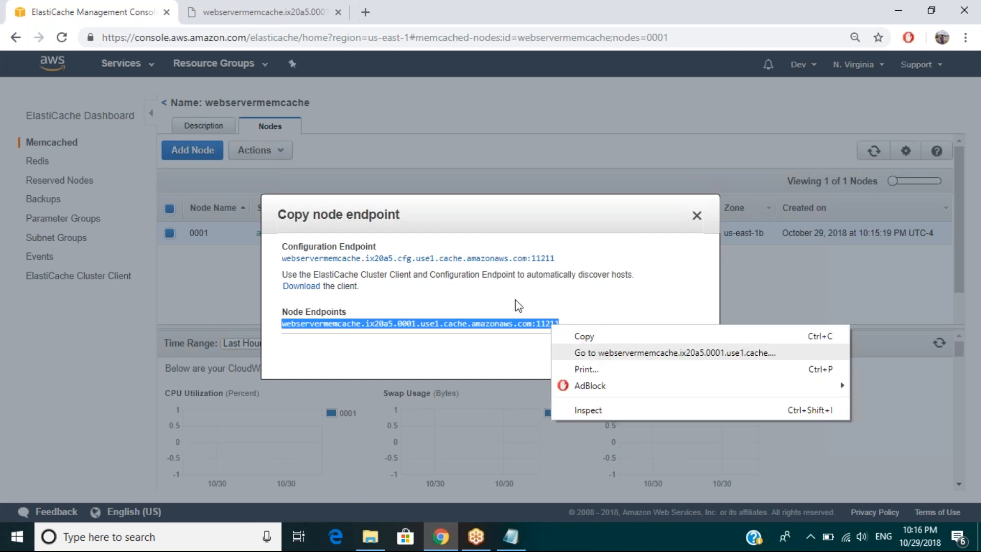
click(500, 273)
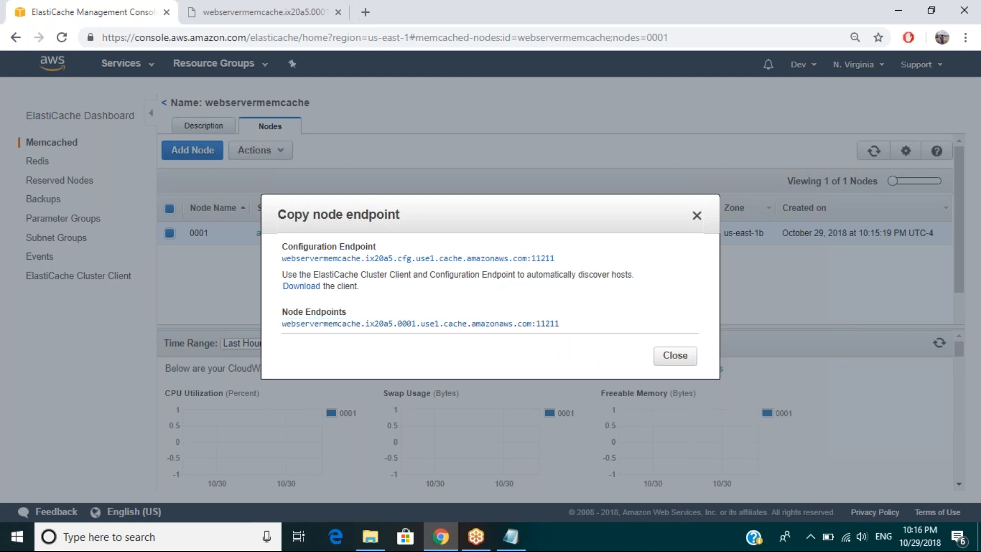
Step: Open the configuration endpoint with port 11211 in a new browser tab and check how both endpoint tabs load
click(552, 258)
right_click(500, 258)
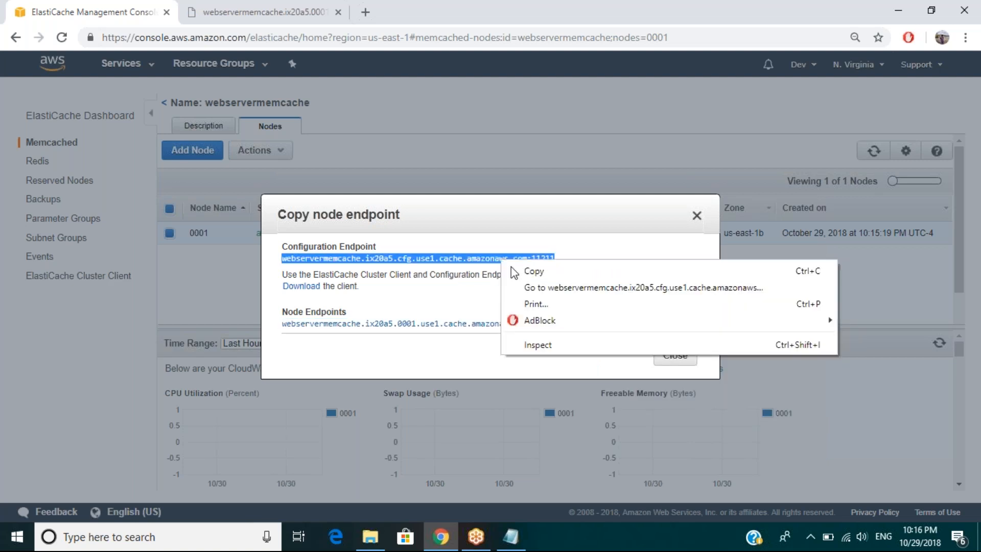
click(536, 286)
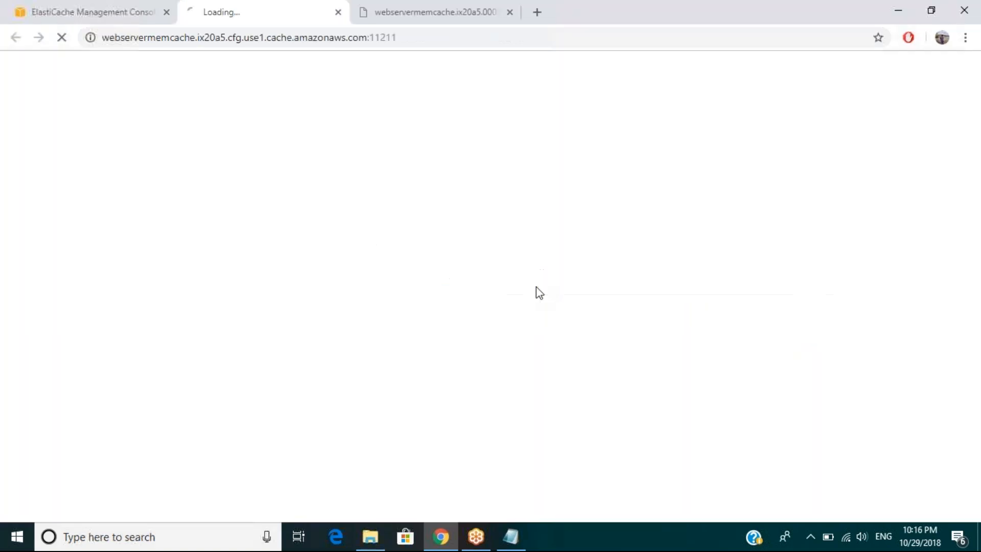
click(415, 17)
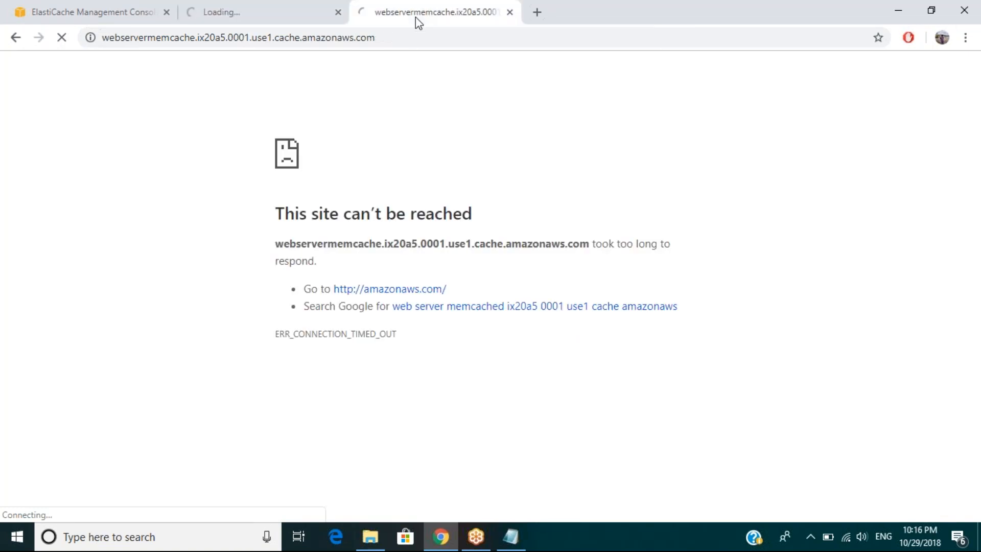
click(267, 17)
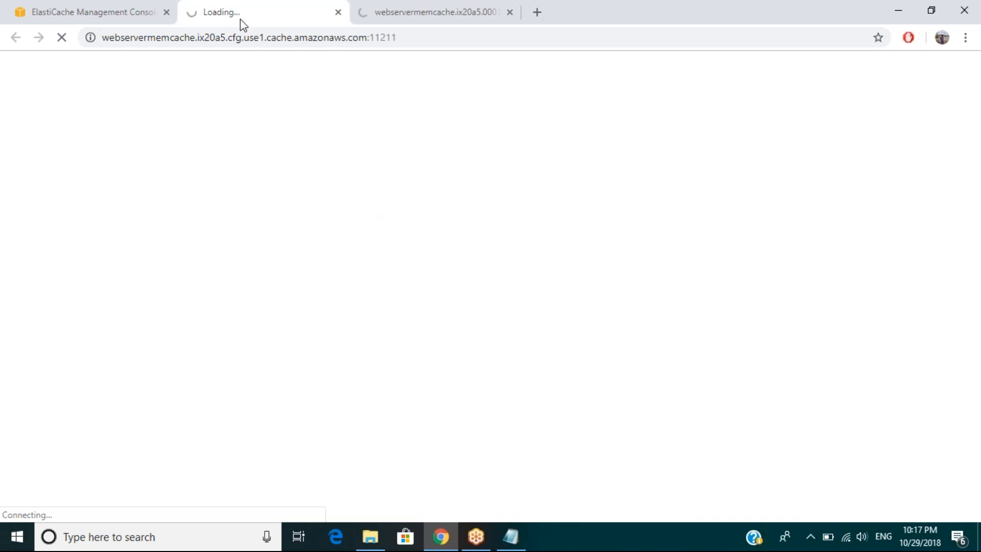
Step: Download the .NET version of the ElastiCache Memcached Cluster Client and look through the contents of the downloaded archive
click(126, 22)
click(314, 289)
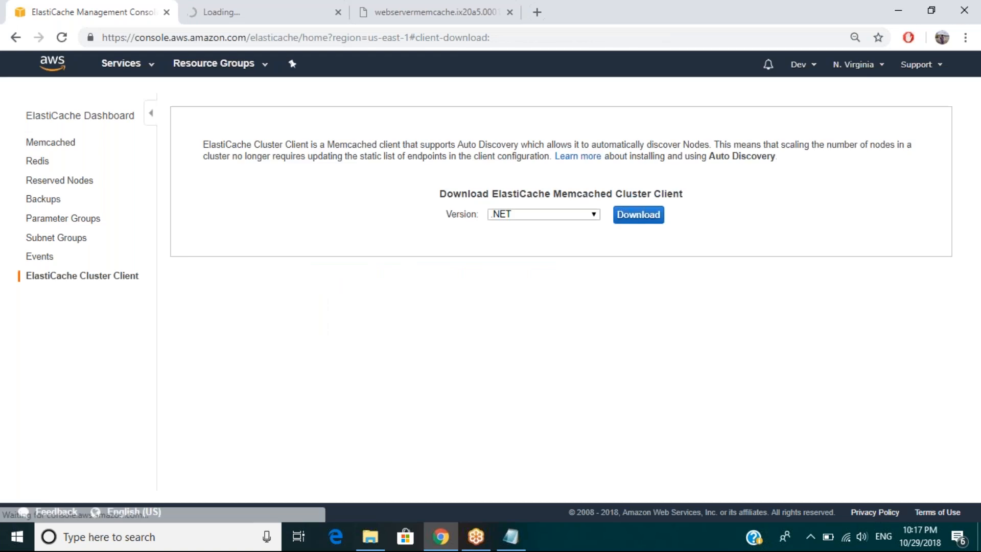
click(558, 214)
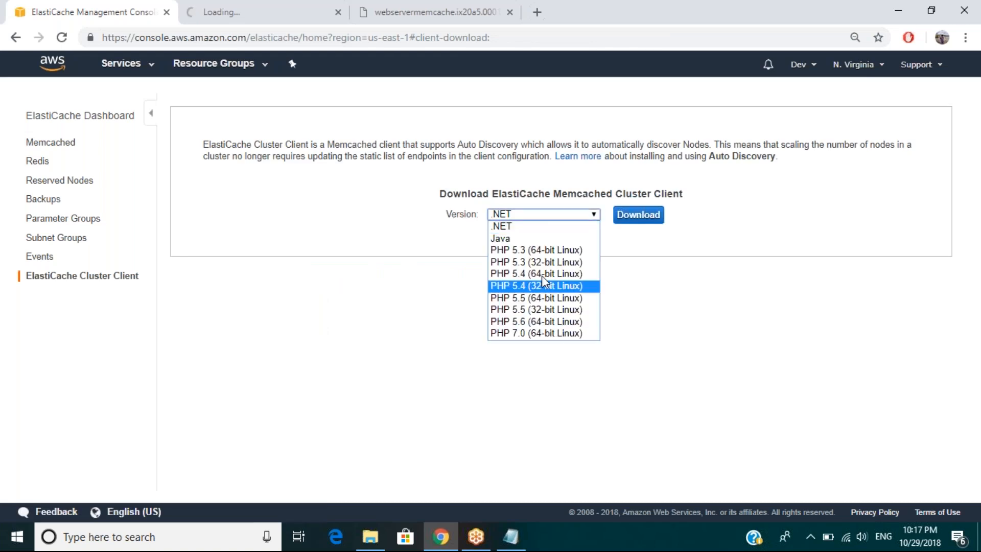
click(532, 231)
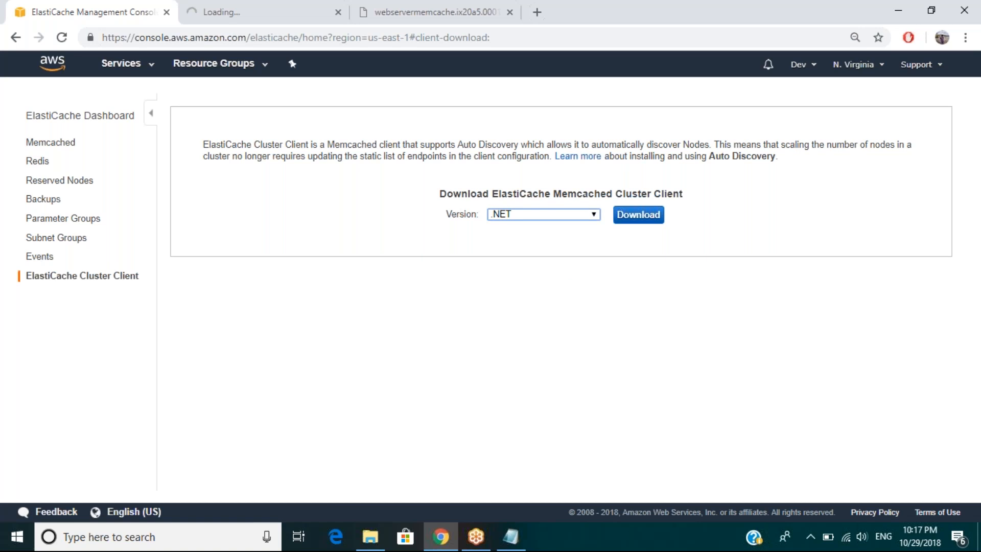
click(628, 220)
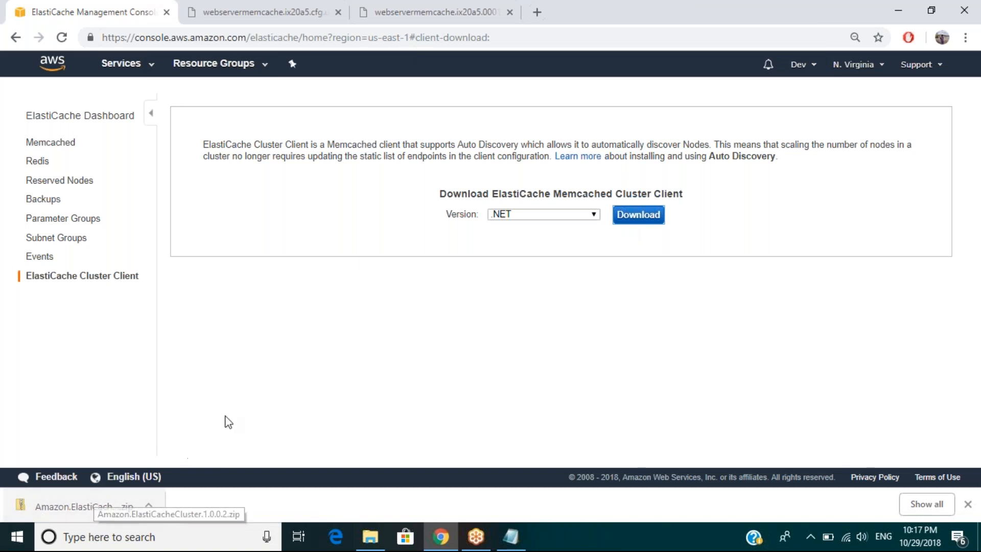
click(88, 510)
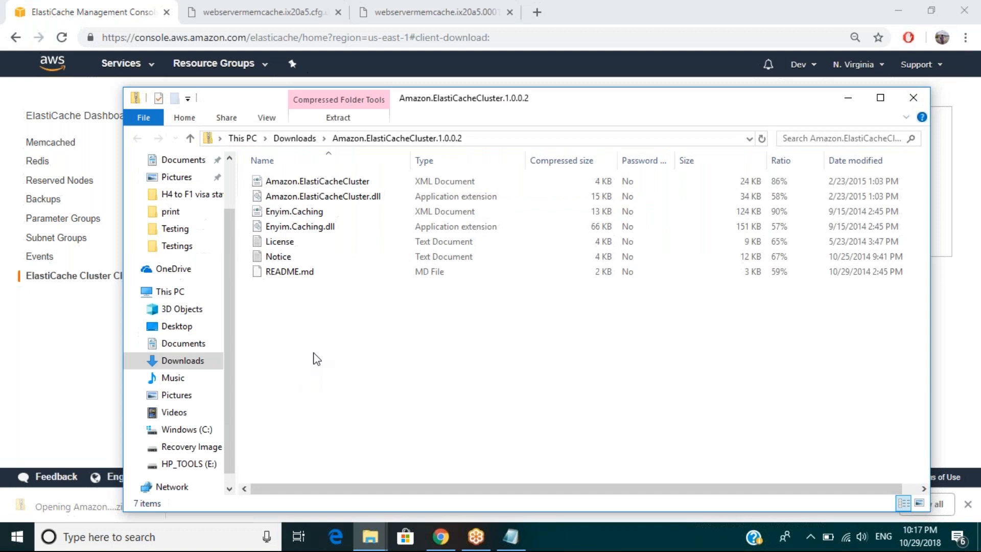
click(850, 104)
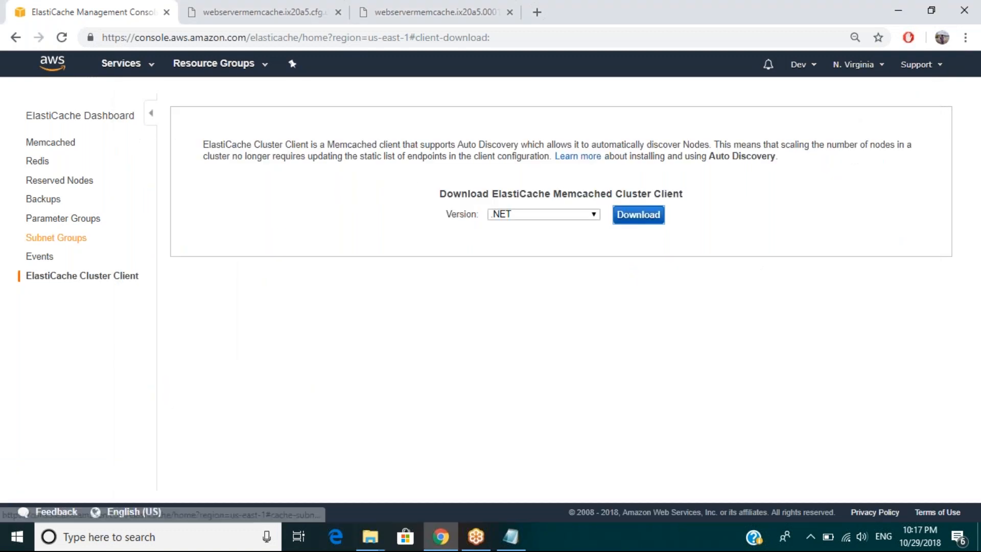
Step: Open the subnet group my-memcahce-group and examine its selectable subnet IDs and the CIDR block of its us-east-1b subnet
click(56, 238)
click(271, 198)
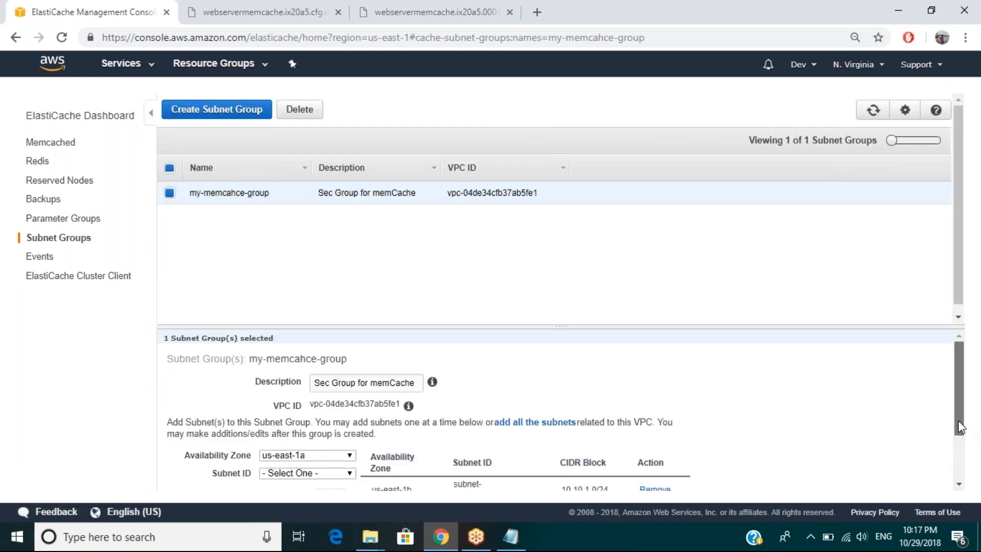
drag(959, 427, 959, 450)
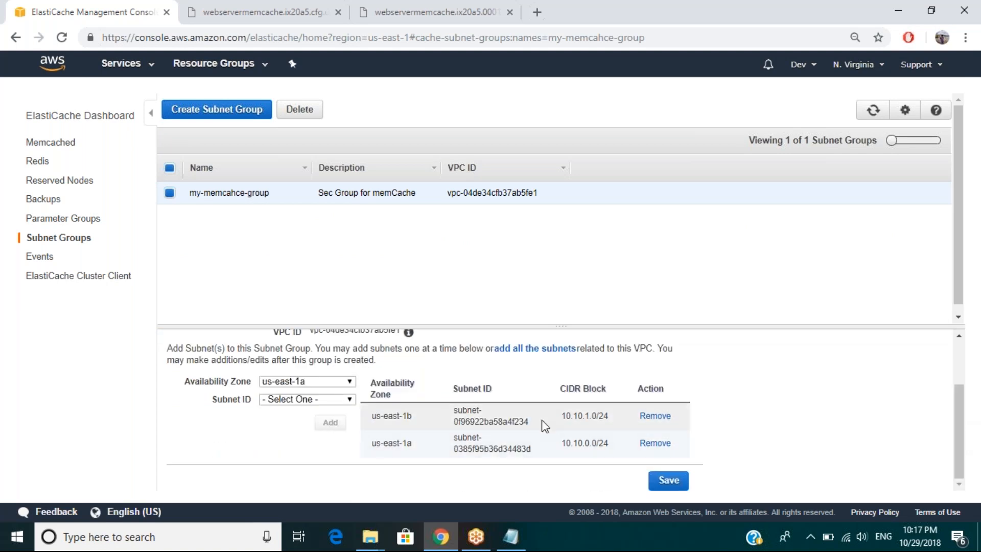
click(322, 400)
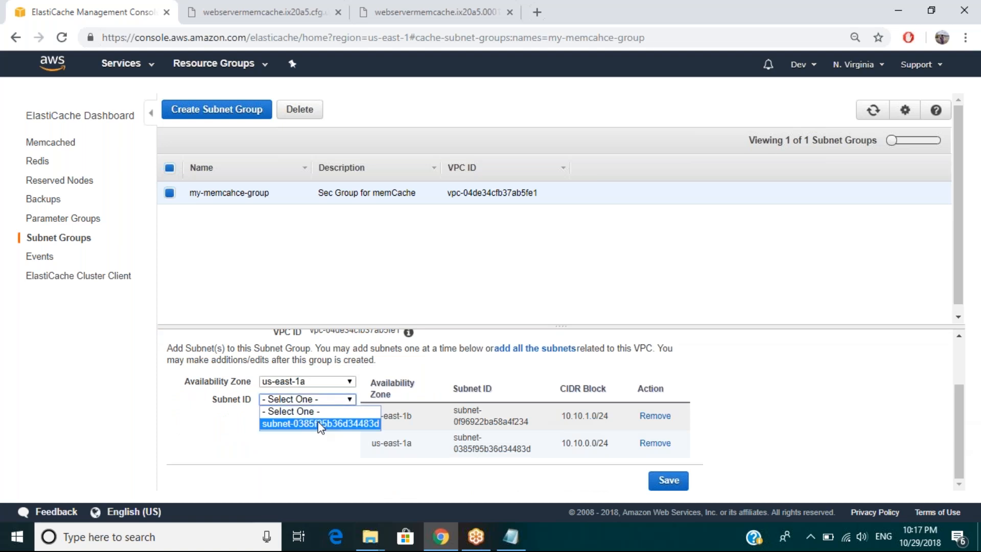
click(566, 418)
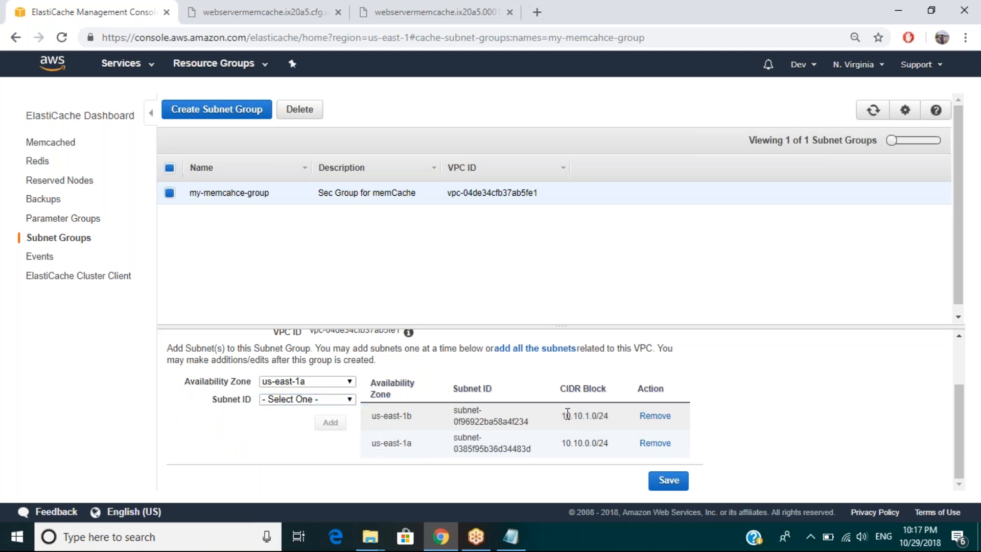
drag(566, 418, 597, 415)
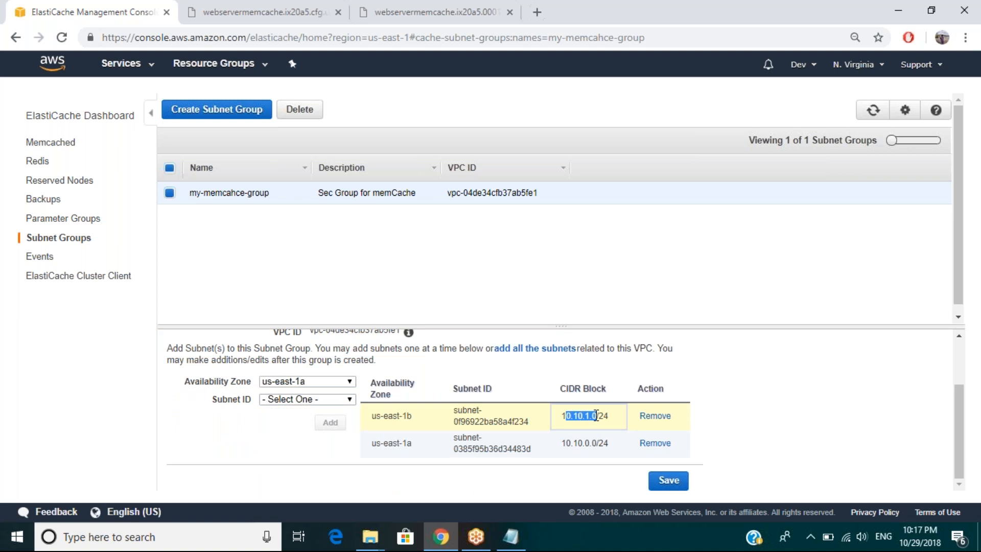
click(446, 378)
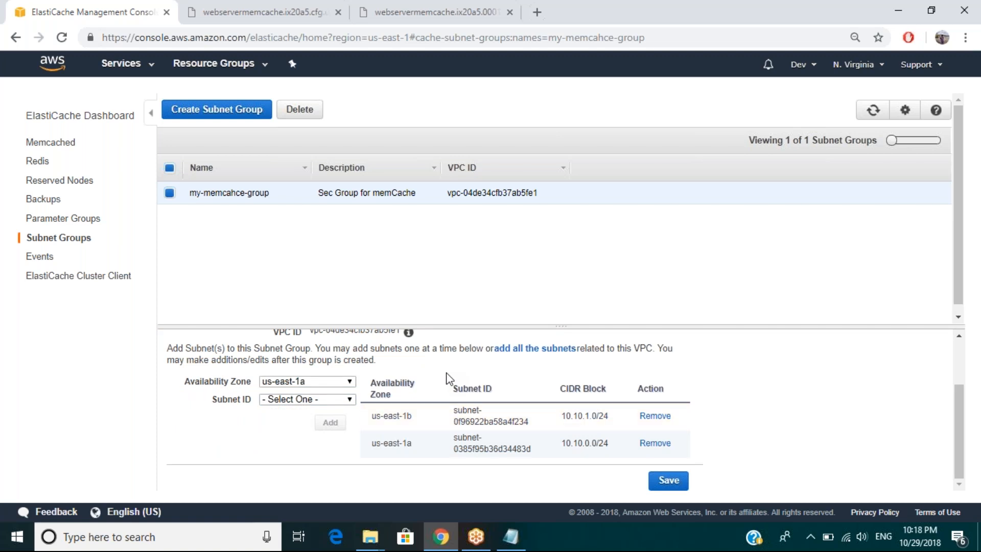
Step: Review the subnet group's description and VPC, and recheck its assigned subnets and CIDR blocks
scroll(447, 379, up, 1)
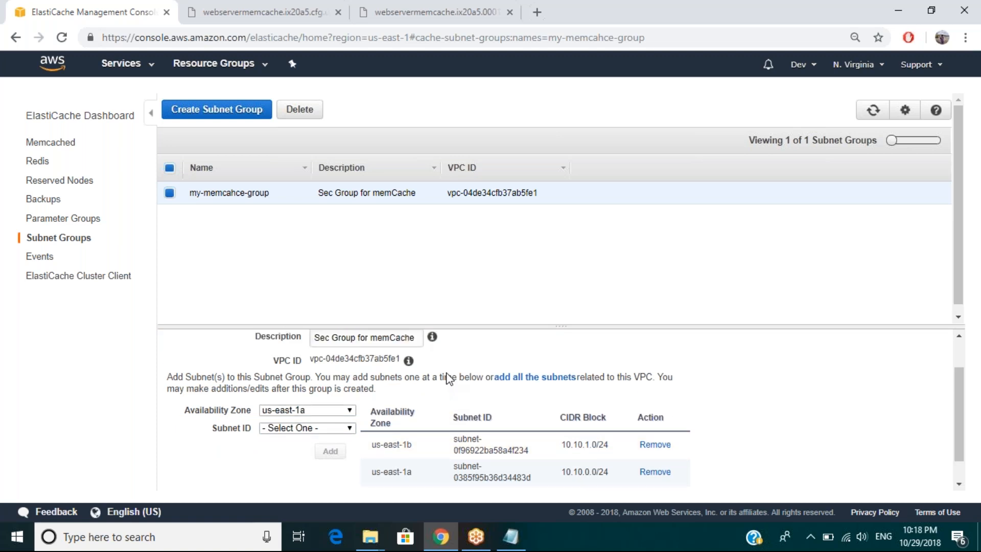
scroll(447, 379, up, 2)
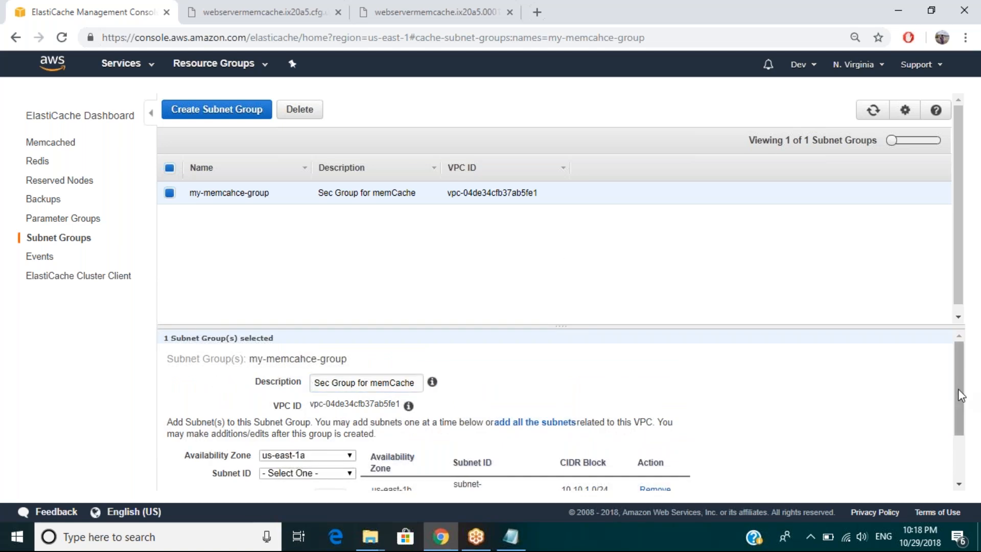
scroll(963, 428, down, 2)
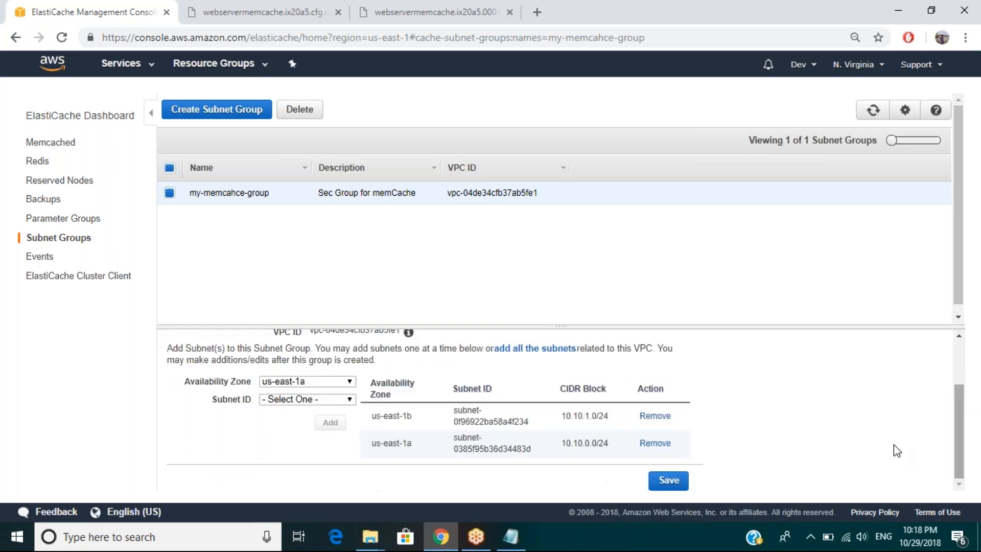
drag(590, 417, 560, 416)
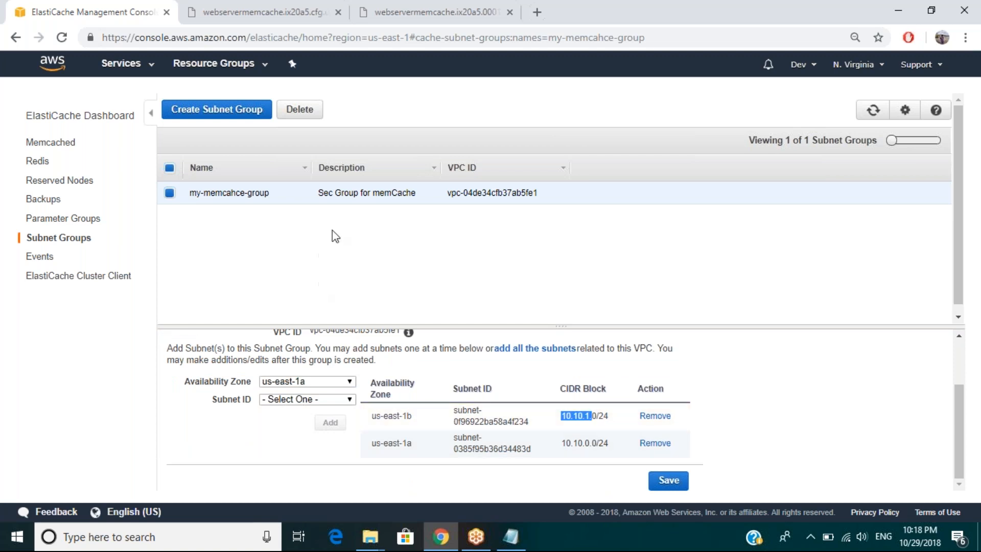
click(341, 212)
click(349, 399)
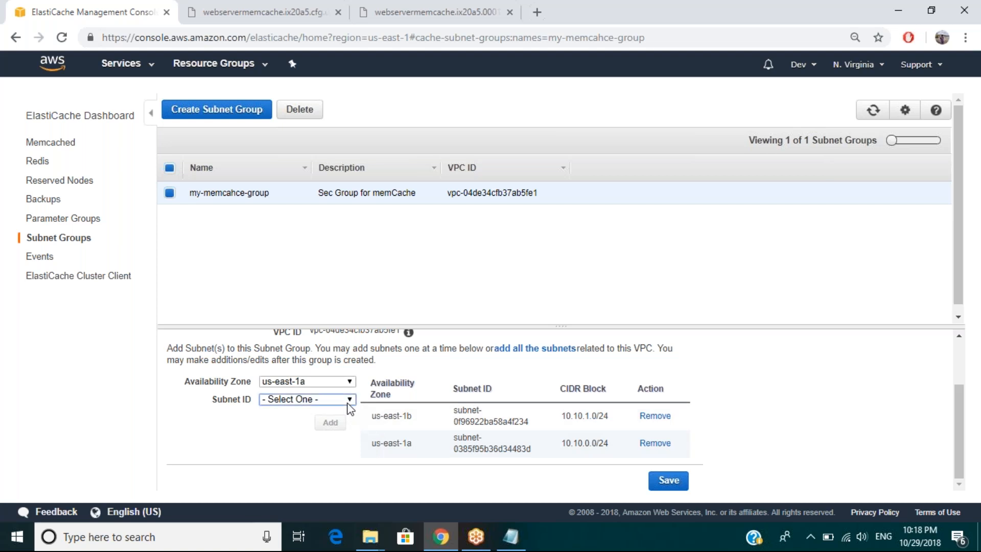
click(493, 416)
Step: Try to remove both subnets from my-memcahce-group, add back only subnet-0385f95b36d34483d in us-east-1a, and save the group
click(653, 420)
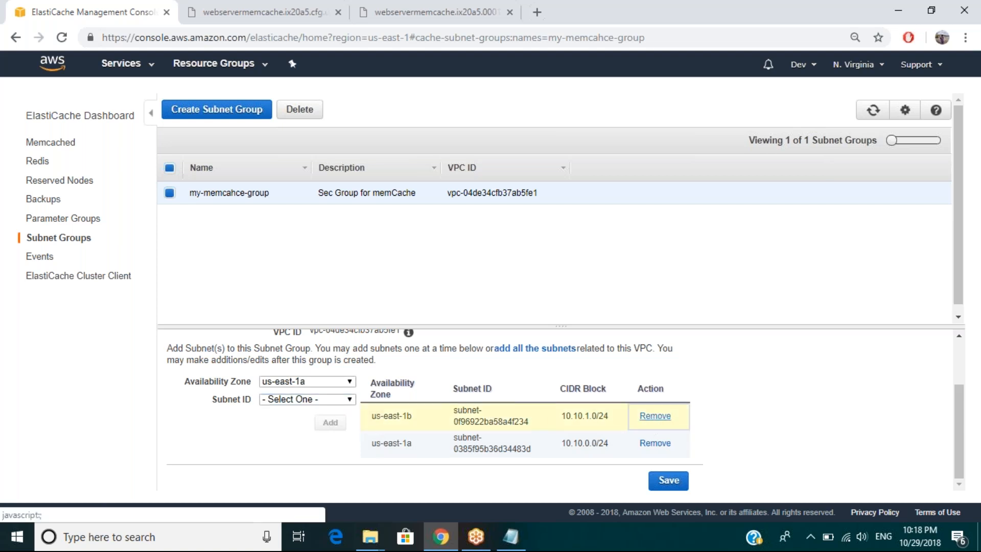
click(655, 444)
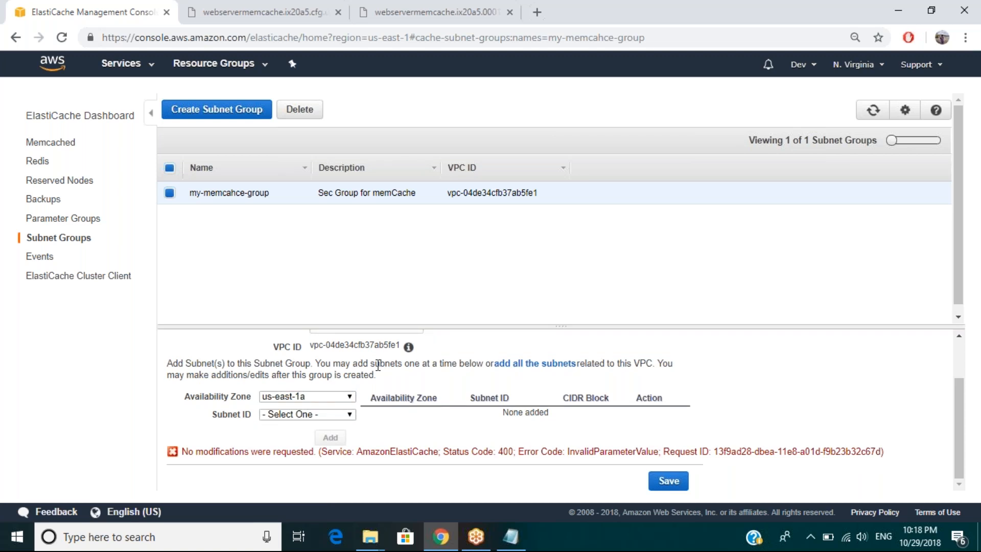
click(316, 413)
click(304, 438)
click(330, 438)
click(652, 486)
click(652, 486)
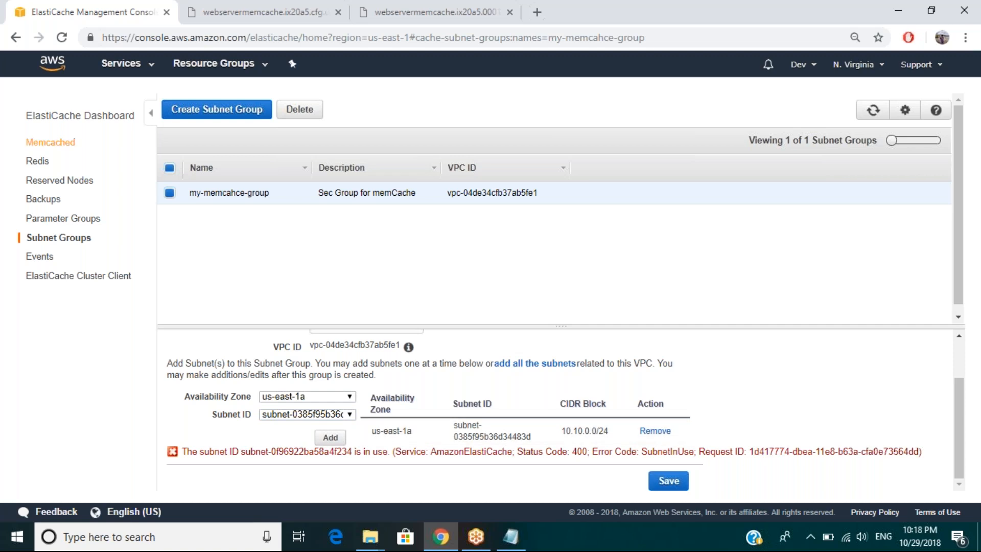
Step: Return to the Memcached clusters, view the copyable endpoints of webservermemcache, and bring up the Windows (C:) folder in File Explorer
click(53, 147)
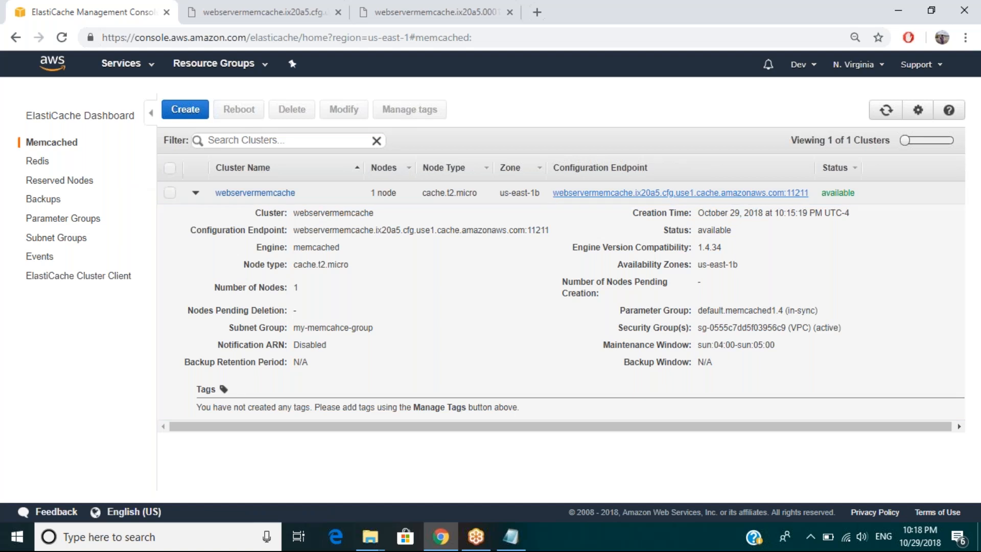
click(679, 192)
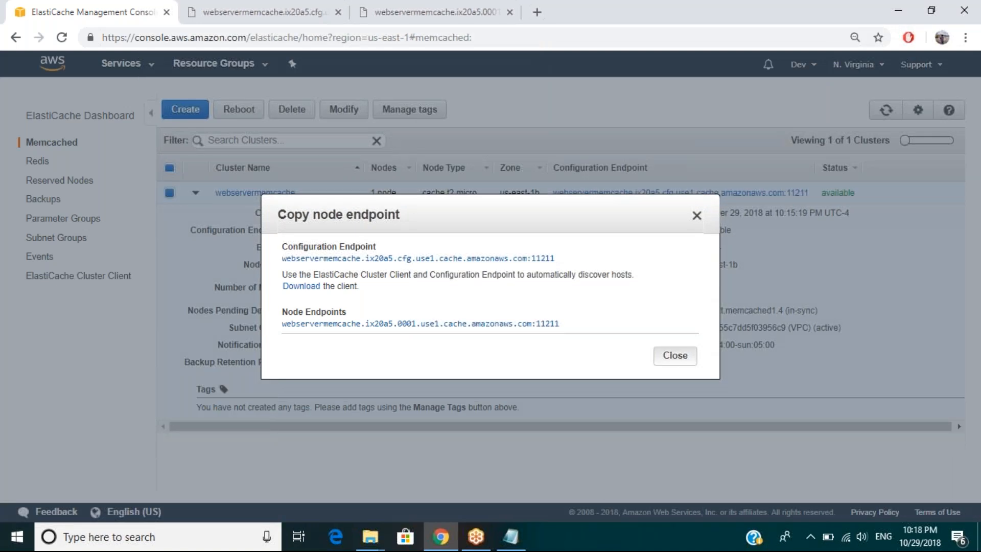
key(Escape)
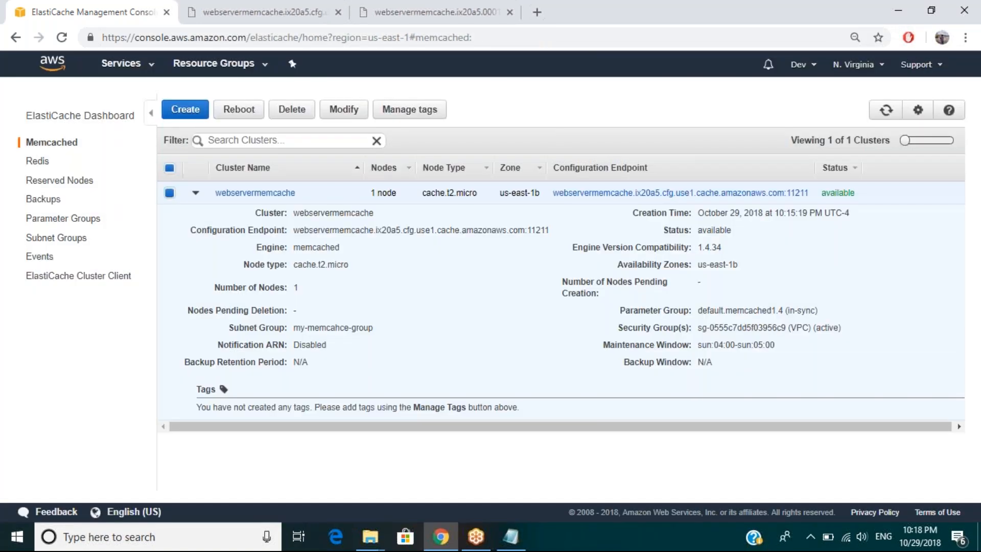
click(370, 536)
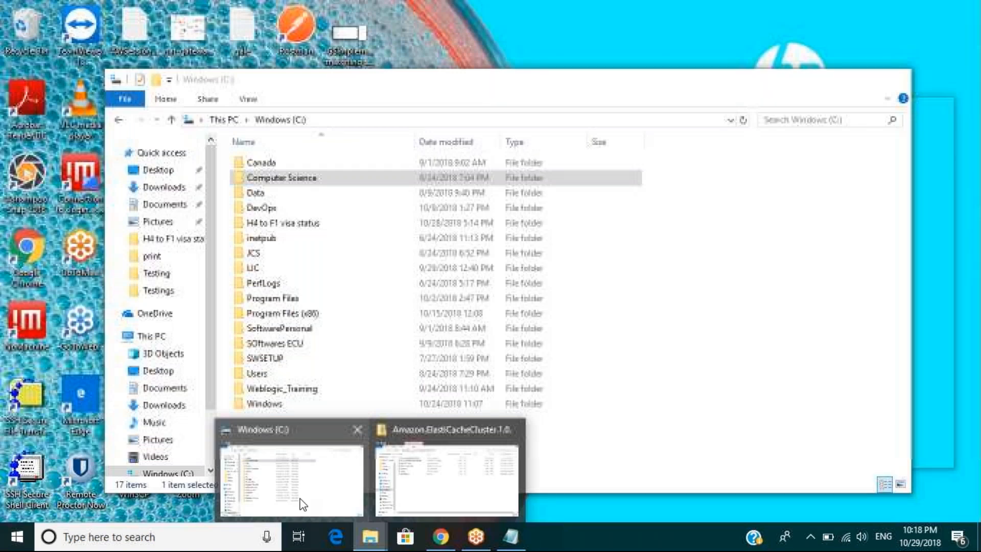
click(301, 504)
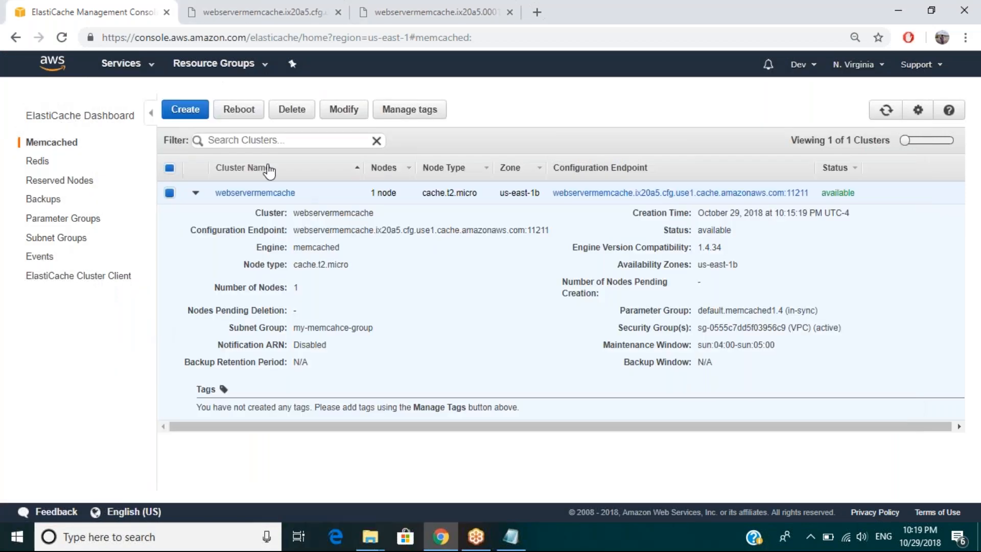
Step: Review the modification settings and selectable security groups of the webservermemcache cluster, and cancel without changes
click(344, 110)
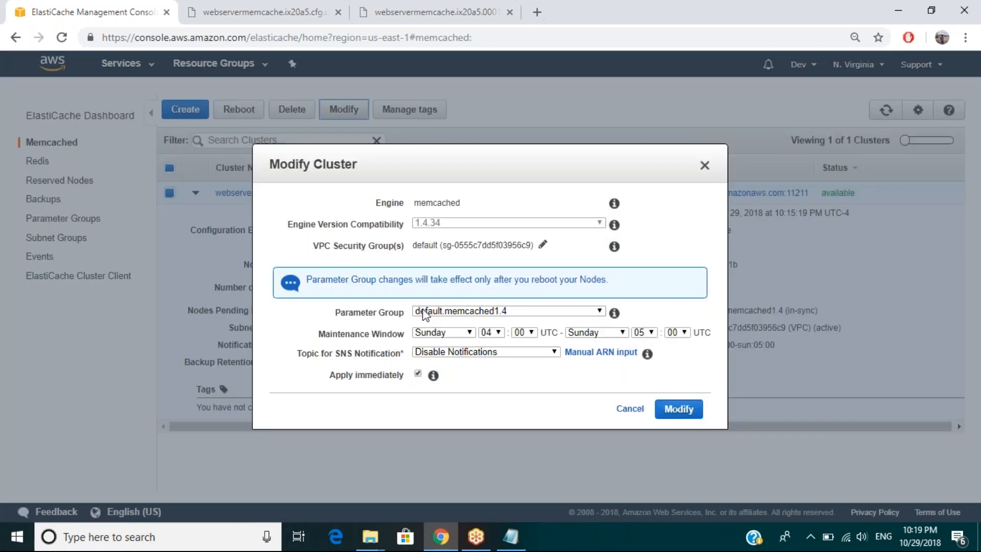
mouse_move(647, 354)
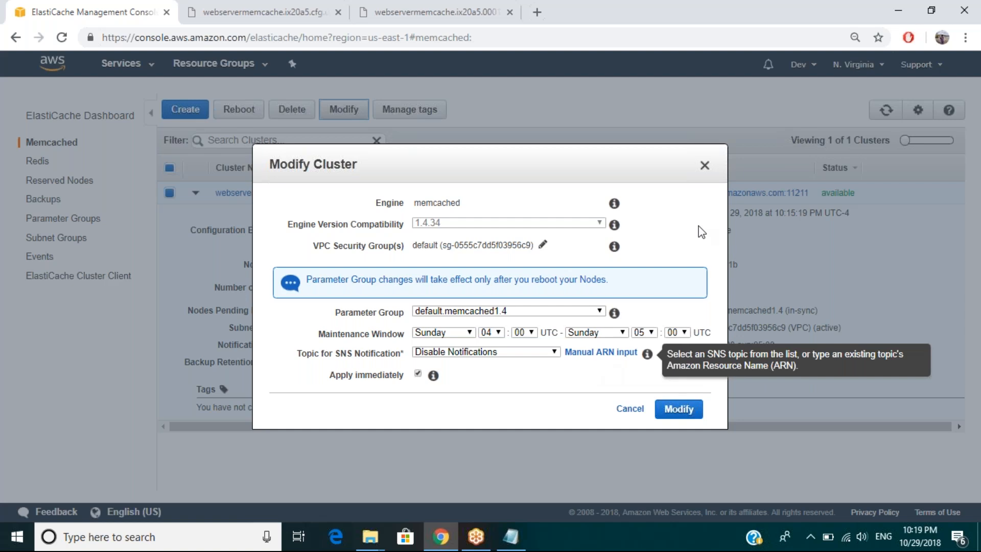
click(545, 244)
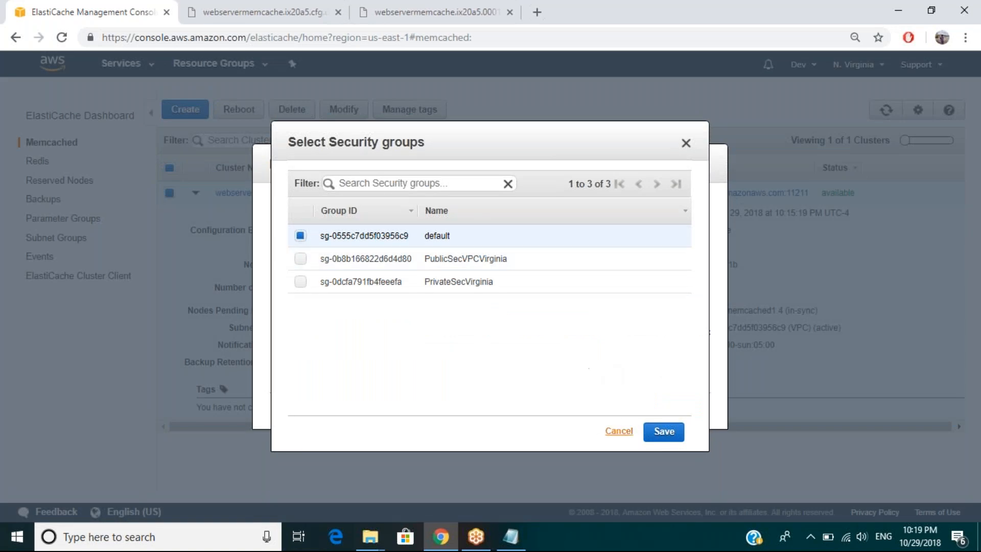
click(619, 431)
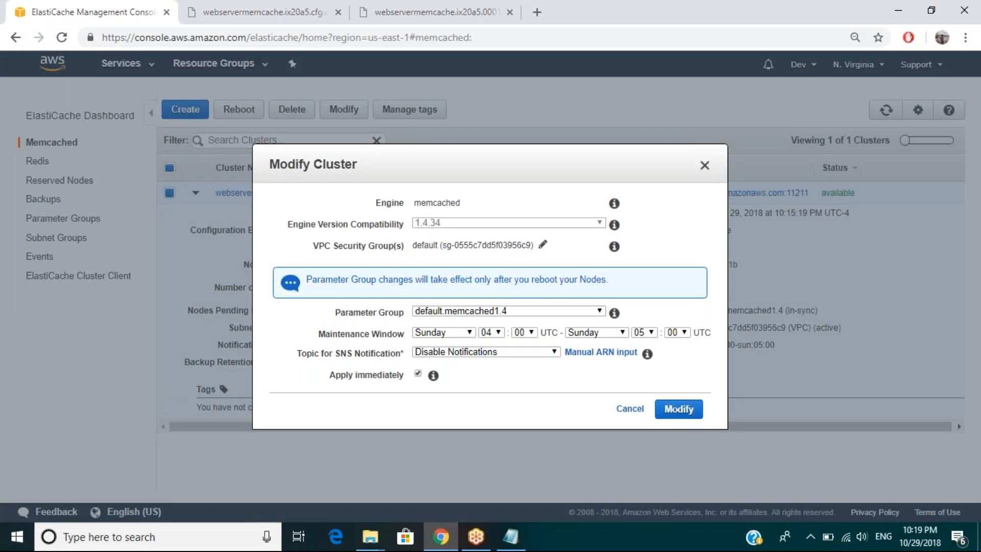
click(630, 408)
Step: Open the nodes of webservermemcache, examine node 0001's CloudWatch metrics and endpoint, and bring up its copyable endpoints
click(384, 193)
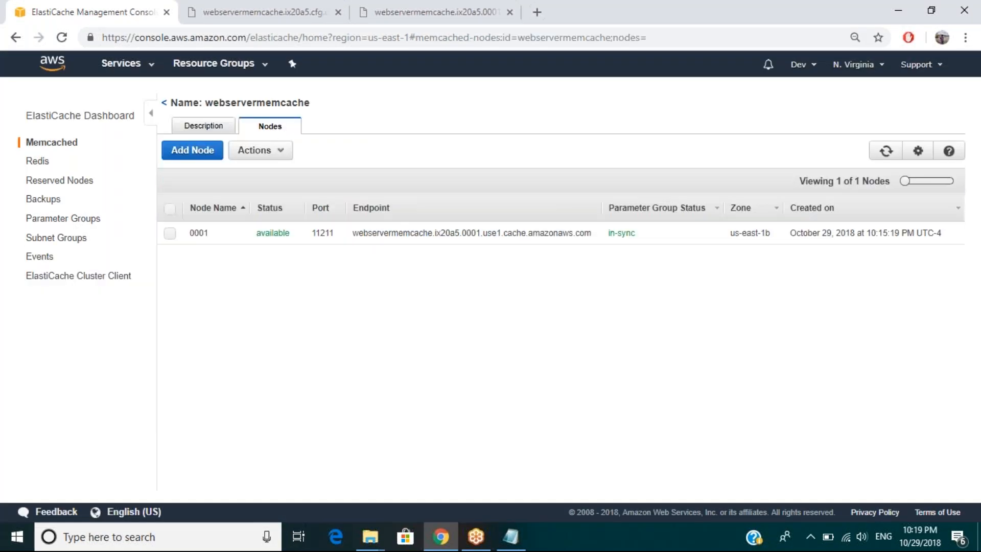
click(401, 245)
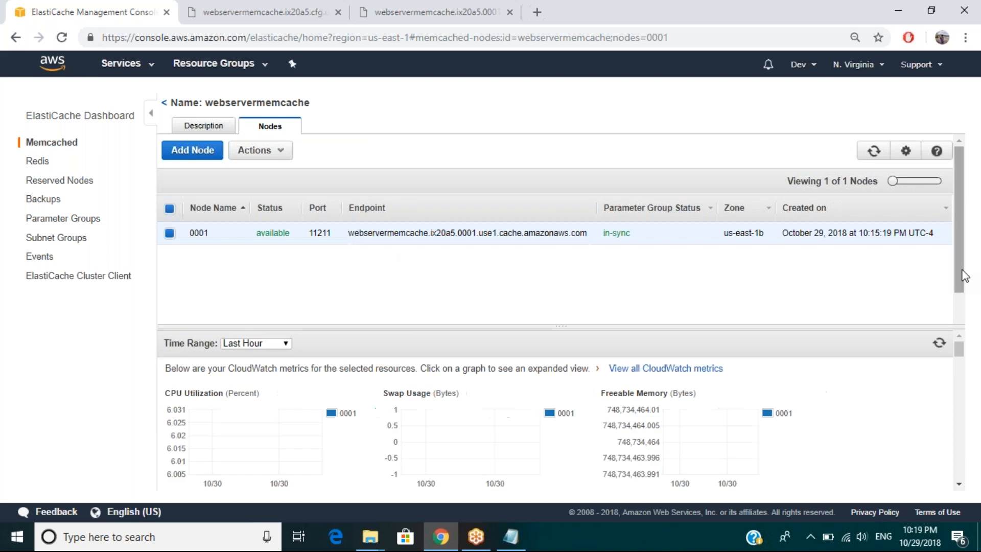
drag(959, 352, 963, 406)
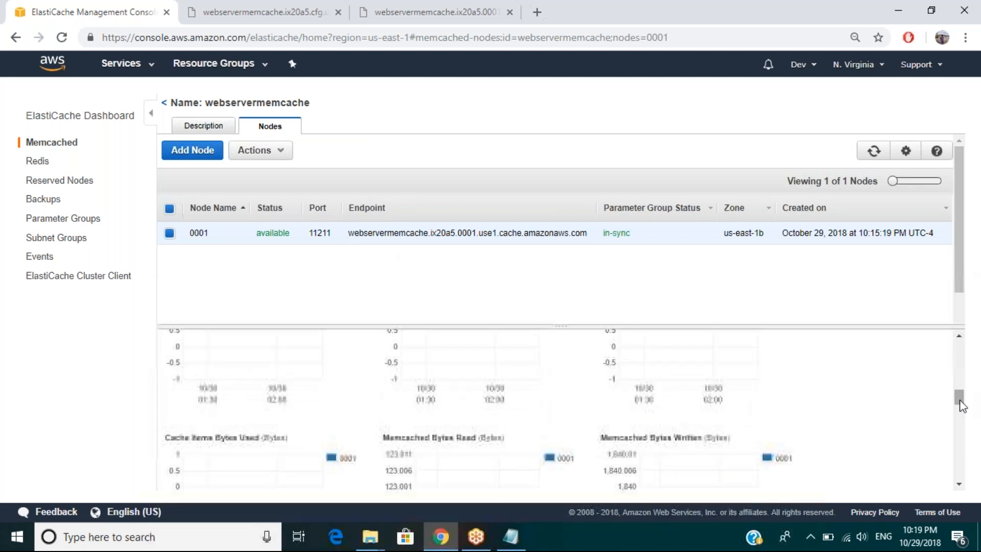
drag(586, 232, 350, 236)
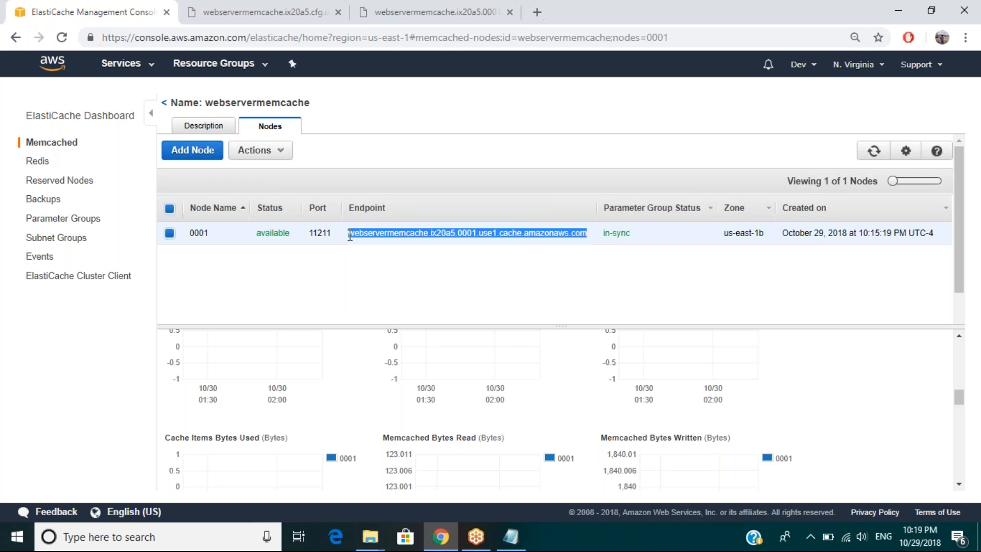
click(282, 153)
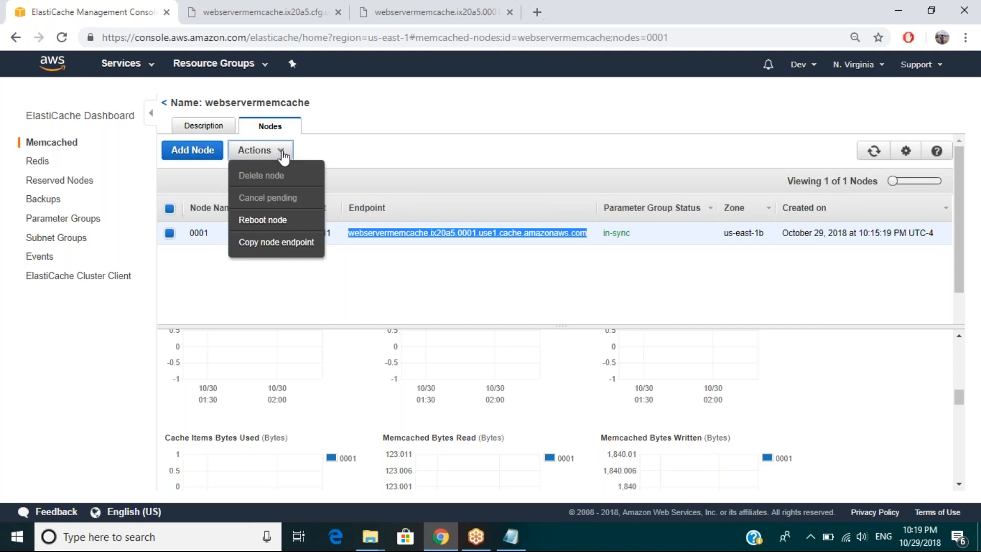
click(381, 284)
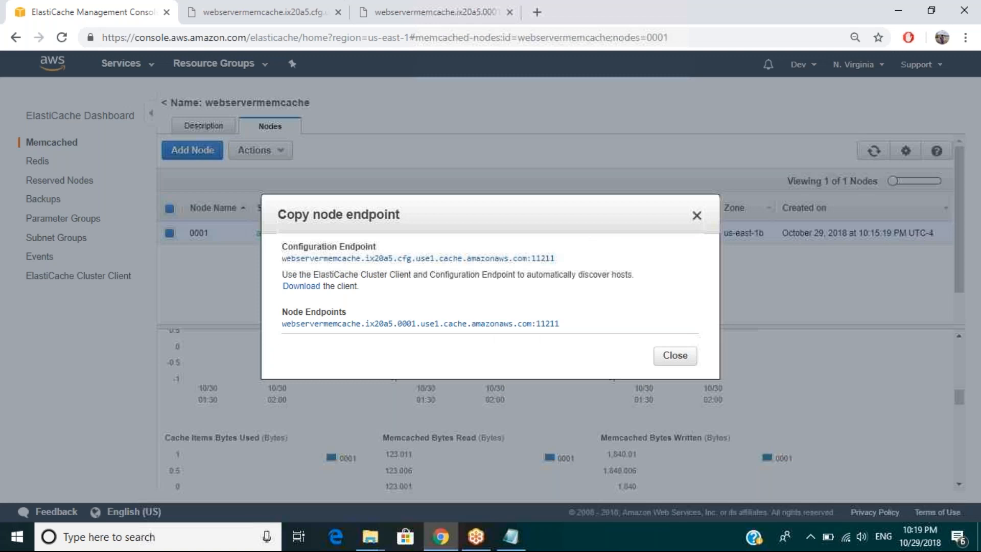
Step: Follow the client link in the node endpoint dialog and download the ElastiCache Cluster Client archive, version 1.1.1
click(302, 286)
click(532, 214)
click(511, 230)
click(648, 215)
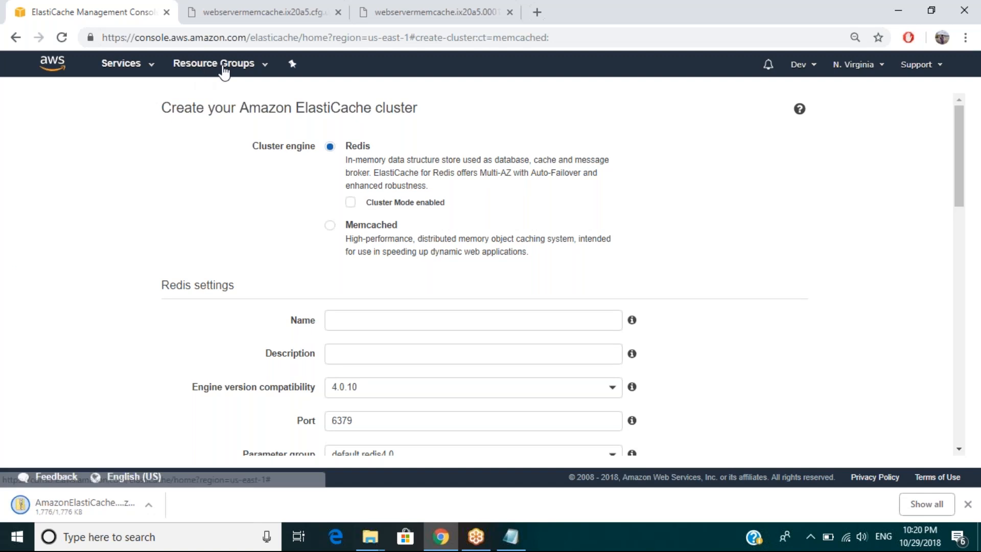
Step: Go to the EC2 dashboard, and inspect the jar file inside the downloaded AmazonElastiCacheClusterClient-1.1.1 archive
click(146, 72)
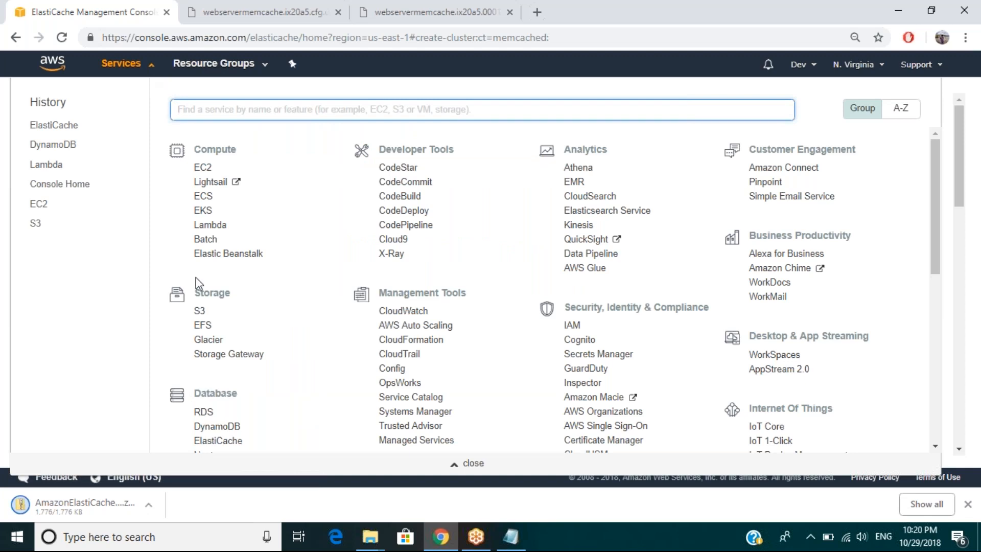
click(211, 171)
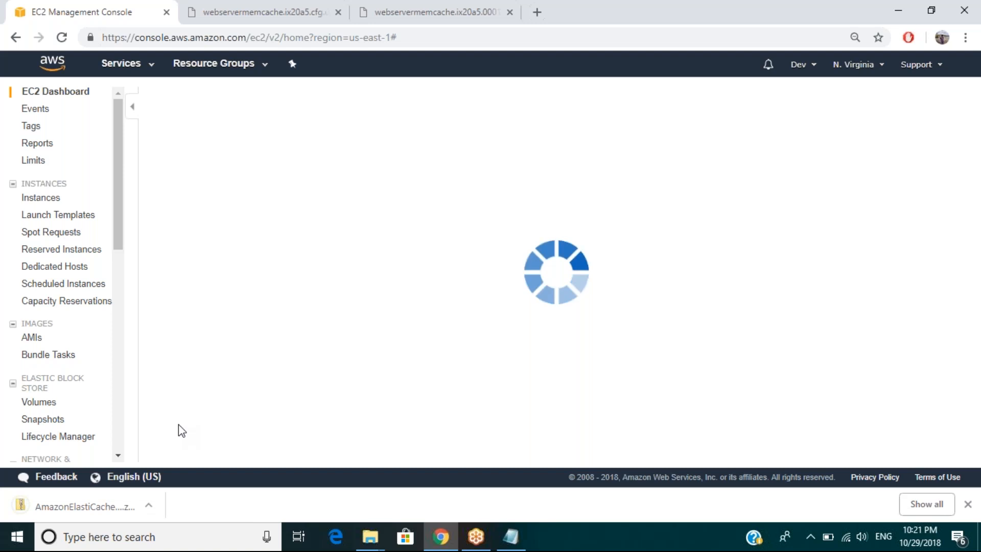
click(85, 516)
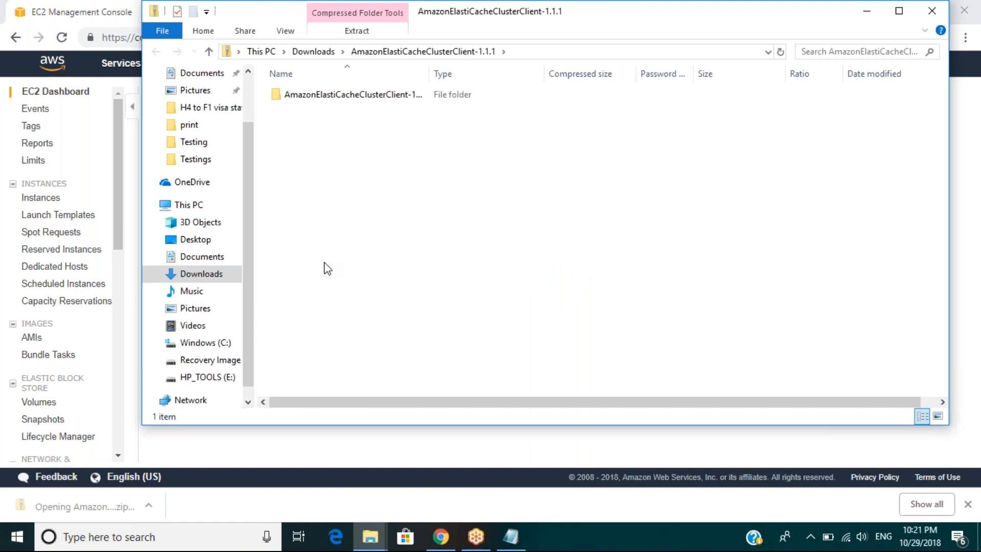
click(348, 100)
double_click(347, 97)
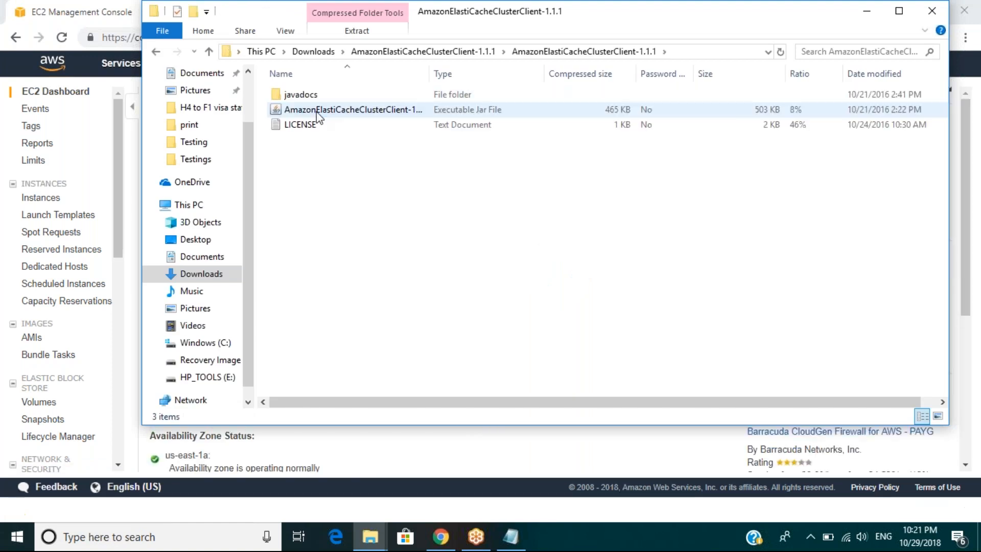
double_click(317, 111)
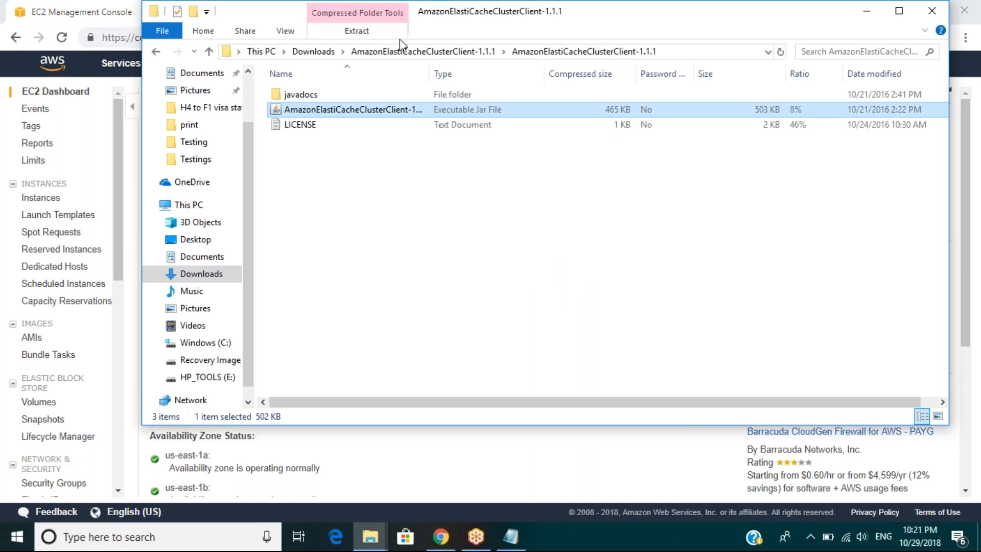
Step: Return to the EC2 console and start the stopped EC2NewMachine instance from the instances list
click(118, 222)
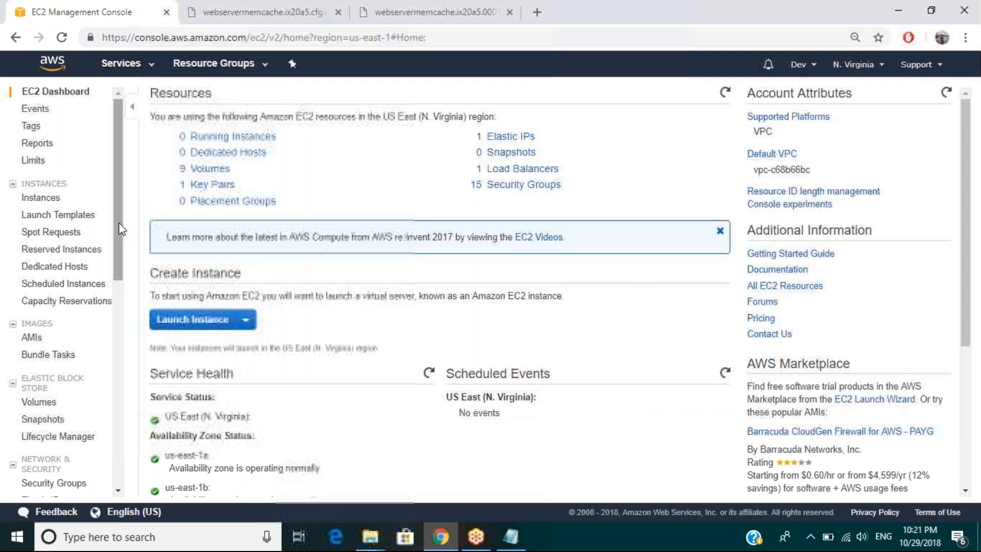
click(41, 197)
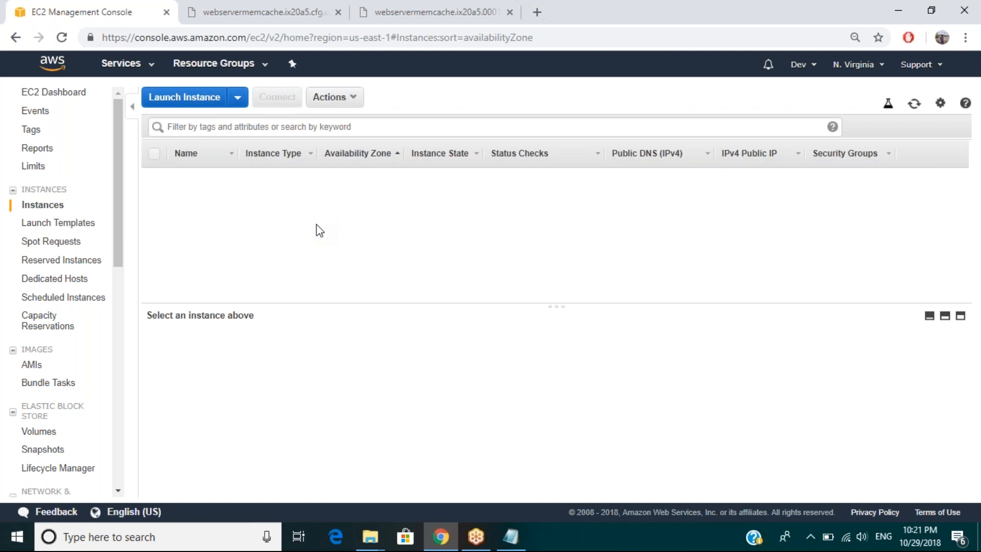
right_click(204, 191)
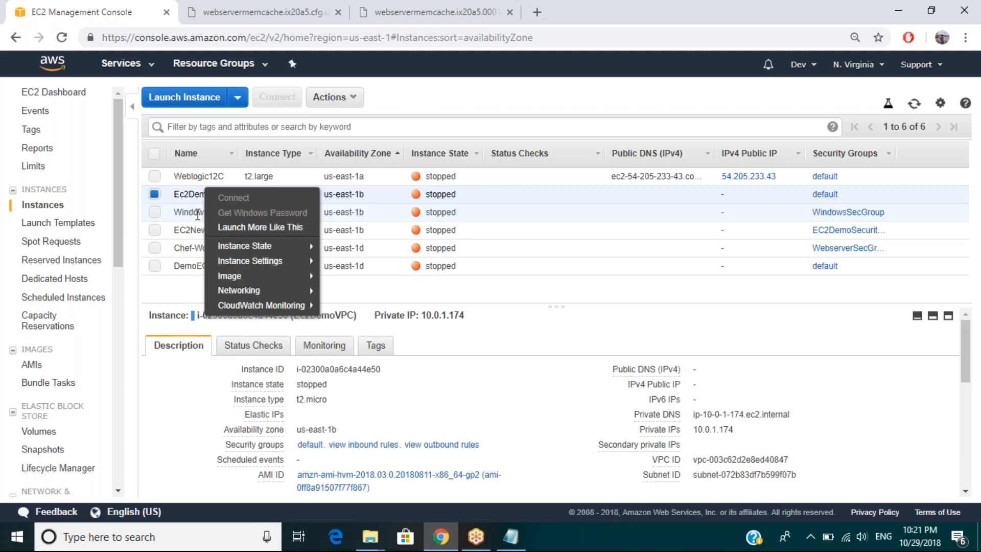
right_click(191, 226)
mouse_move(276, 282)
click(321, 284)
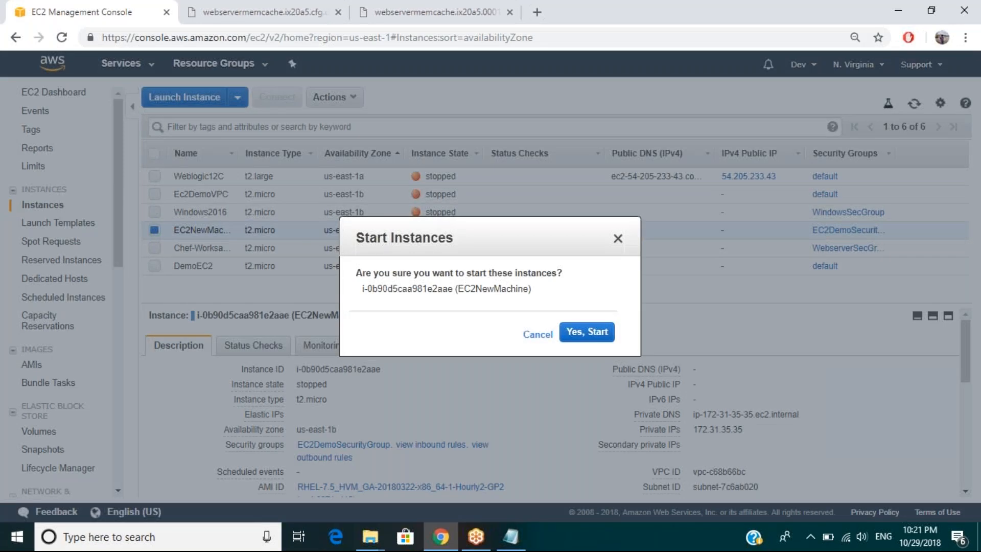
key(Return)
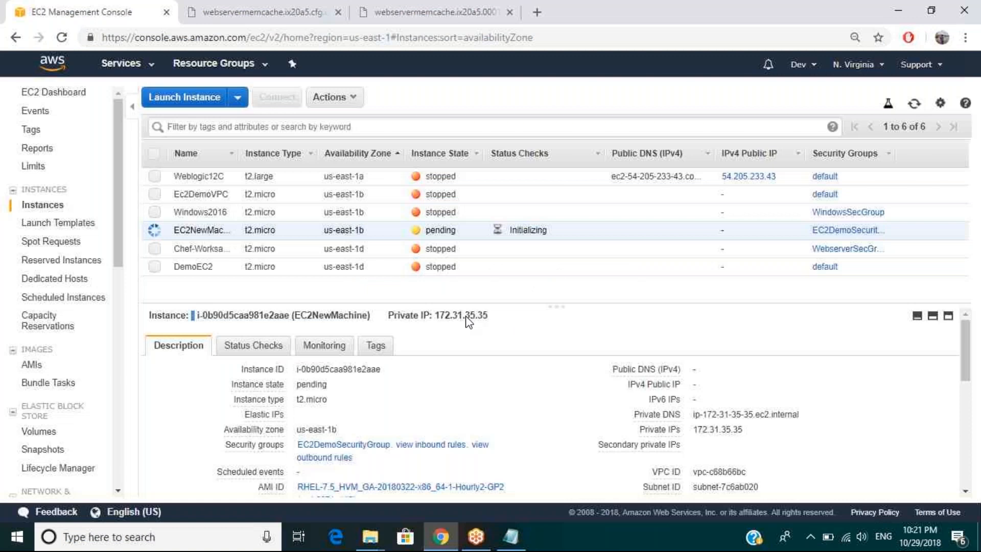
Step: Reopen the AmazonElastiCacheClusterClient-1.1.1 archive, show the jar's full file name and its available actions, and return to the EC2 instances
click(370, 537)
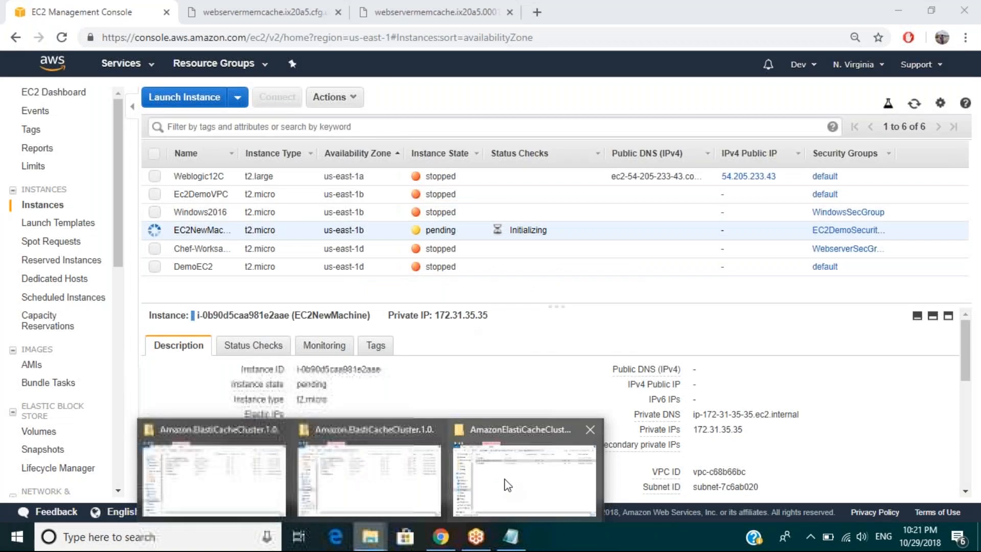
click(507, 485)
drag(554, 83, 555, 83)
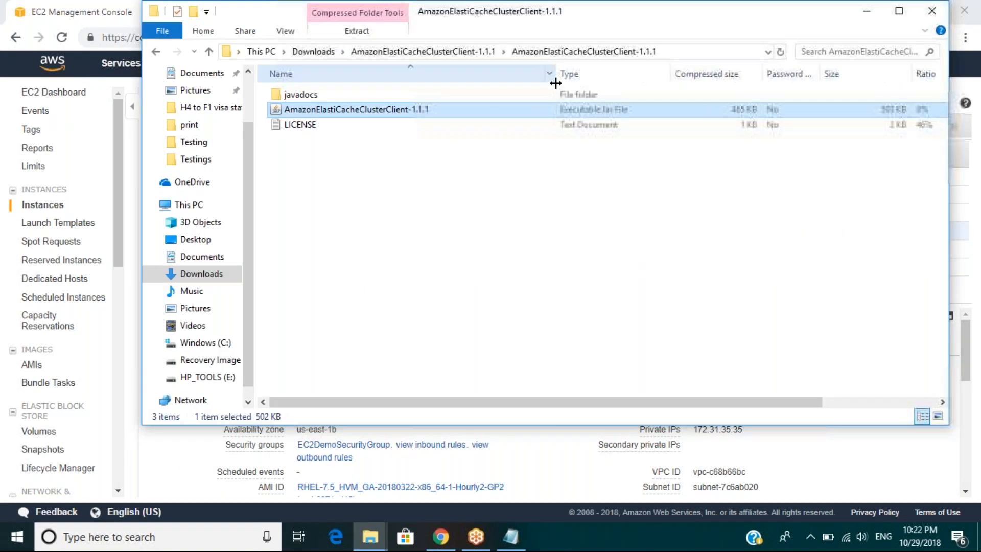
right_click(417, 114)
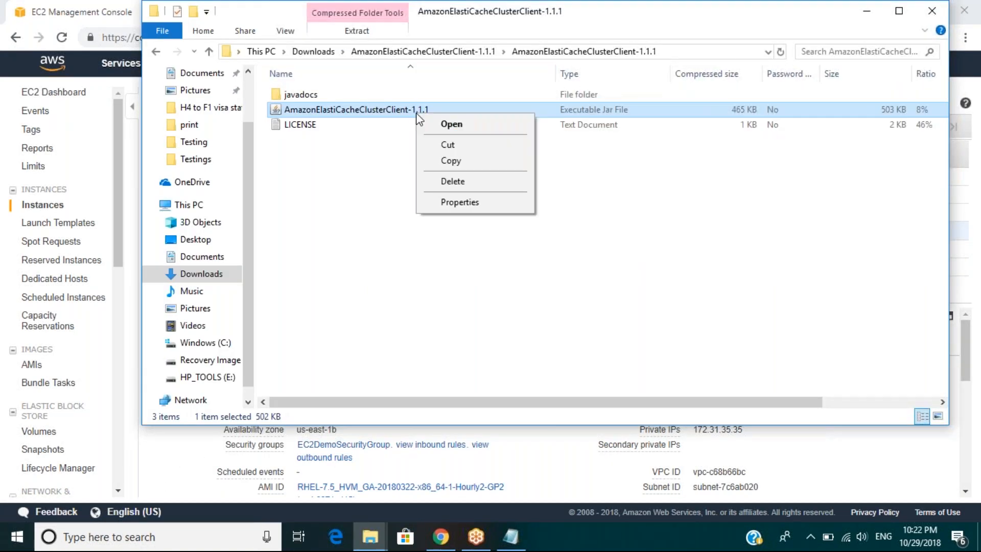
click(381, 170)
click(381, 171)
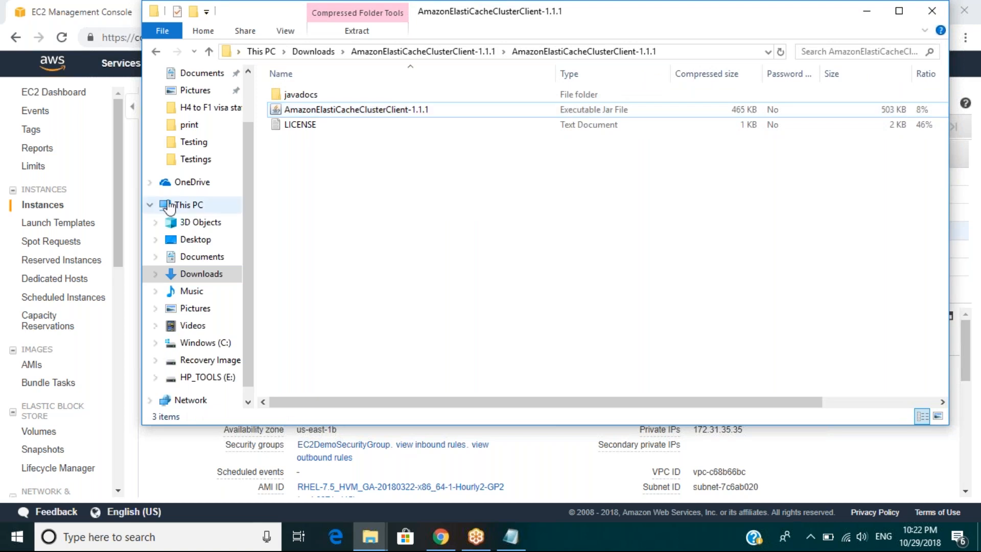
click(119, 223)
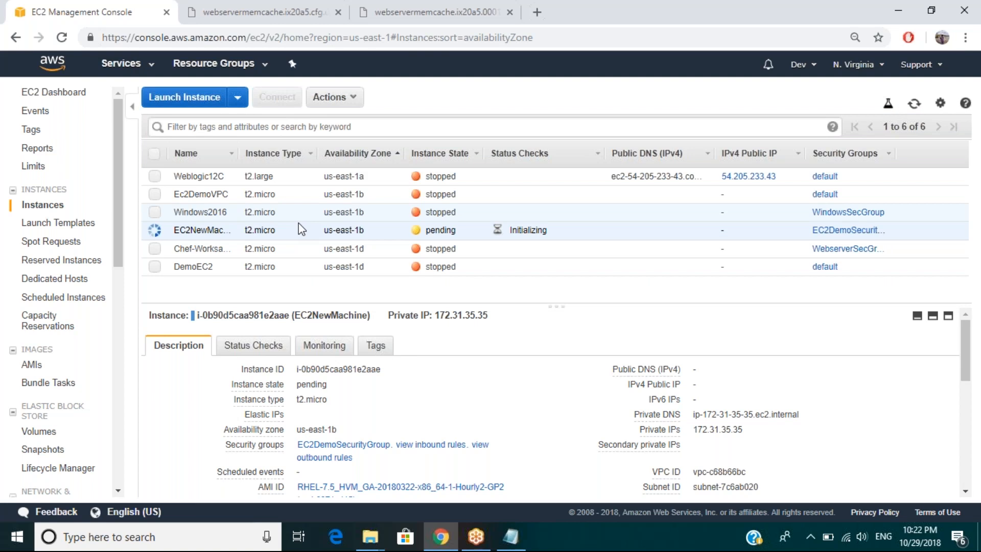
Step: Check the two webservermemcache endpoint pages, close the node 0001 page, and return to the EC2 instances list
click(508, 545)
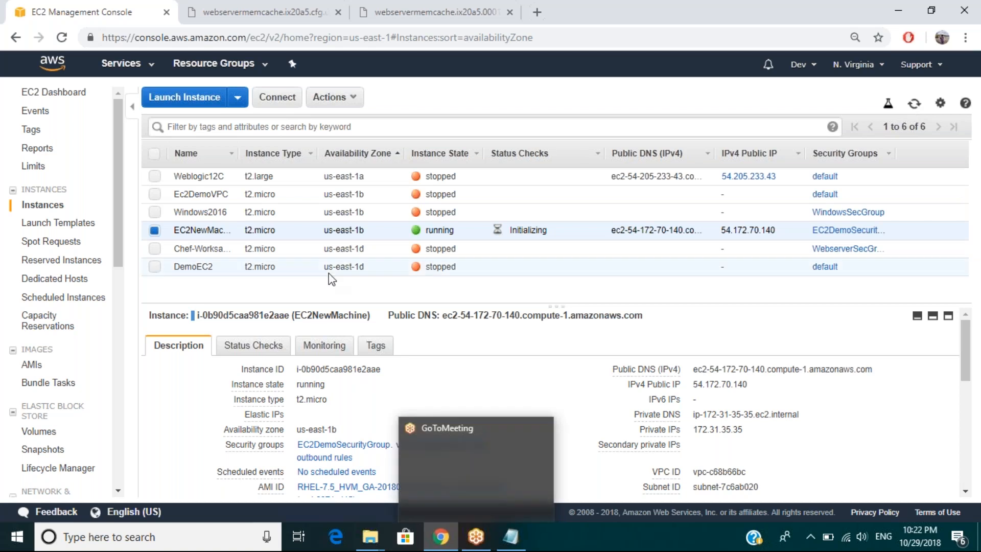
click(296, 12)
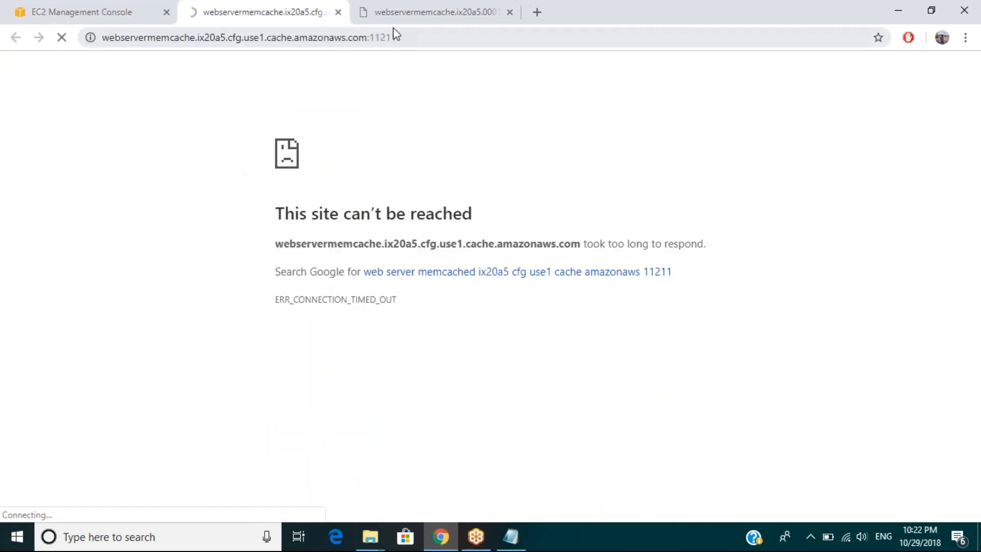
click(396, 10)
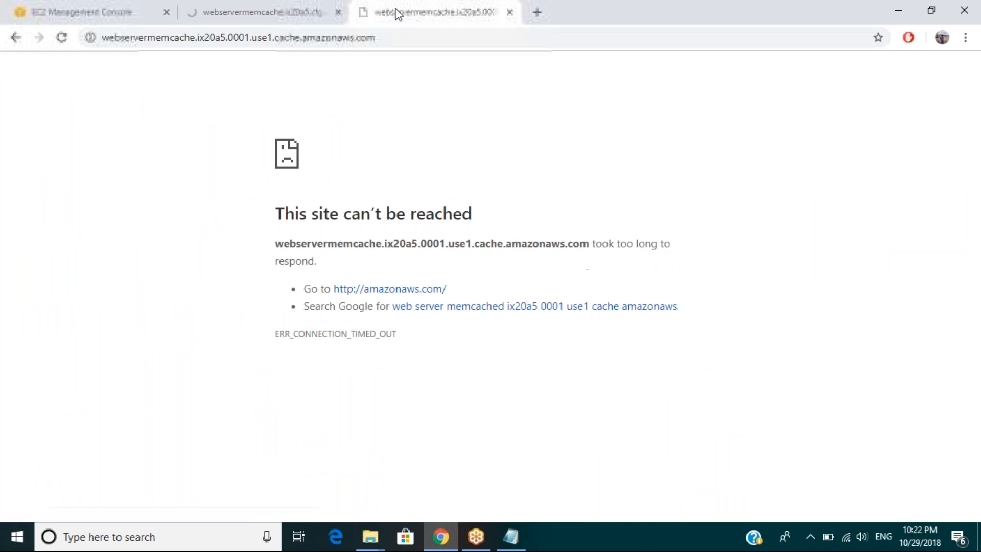
click(510, 13)
click(95, 9)
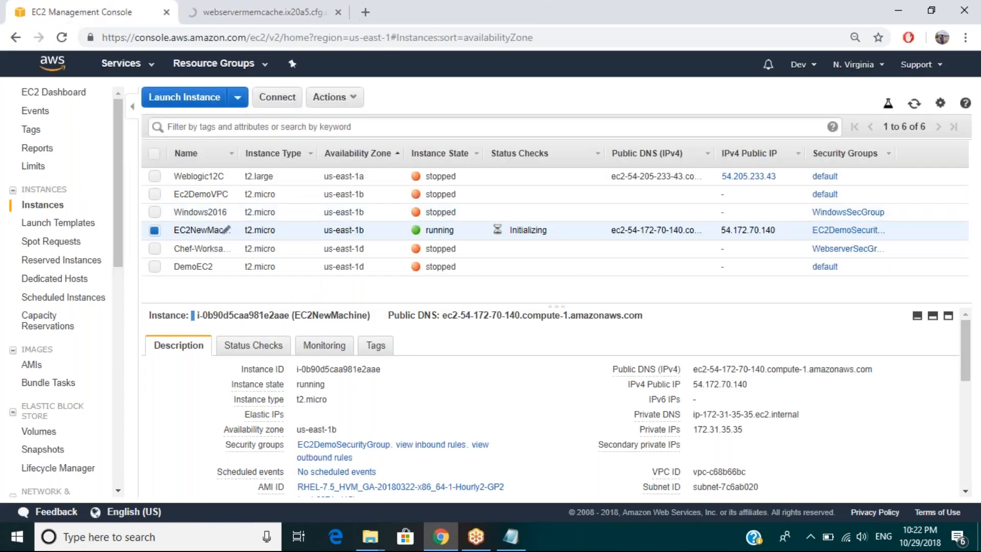
Step: Review the networking and instance settings options of EC2NewMachine, view its instance screenshot, and close the screenshot page
right_click(262, 229)
mouse_move(297, 285)
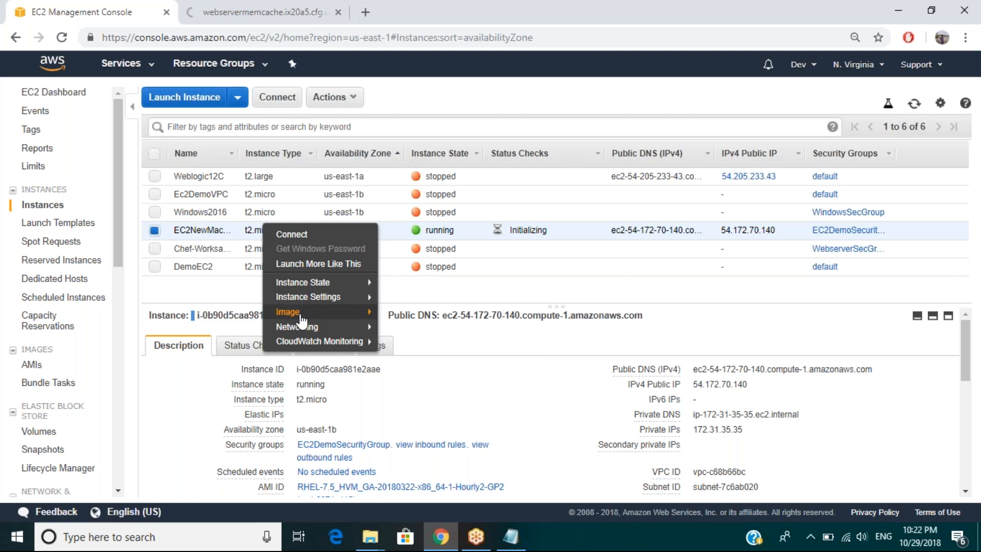
mouse_move(313, 325)
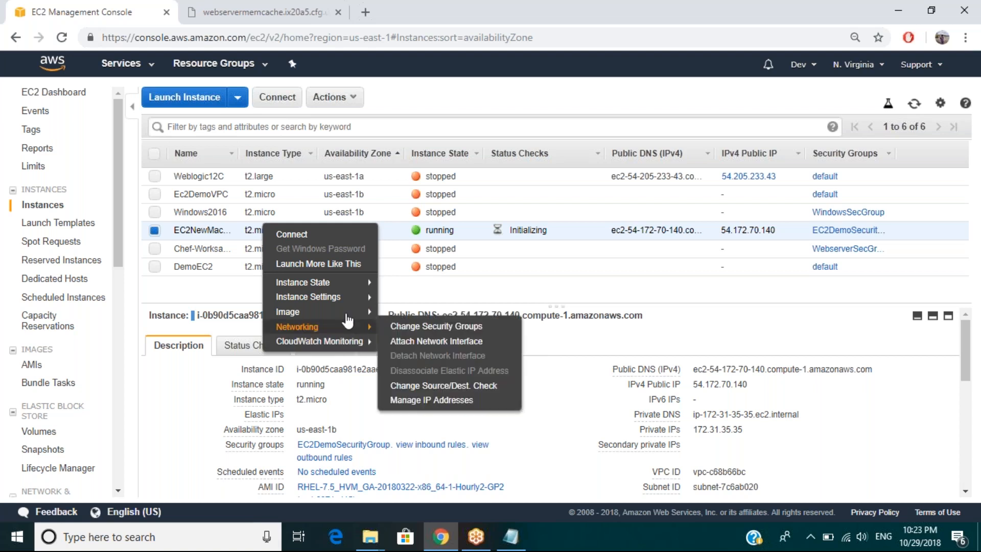
mouse_move(354, 288)
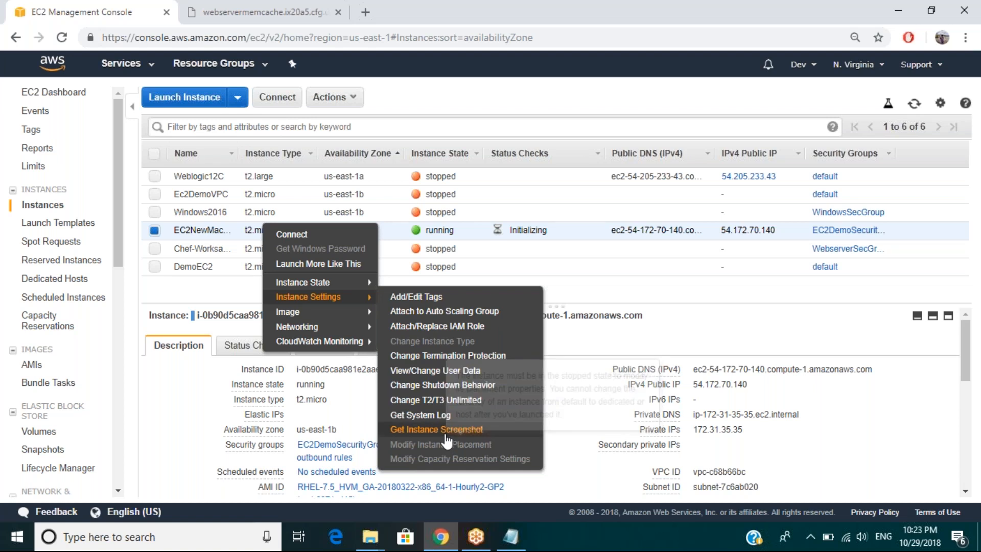
click(447, 431)
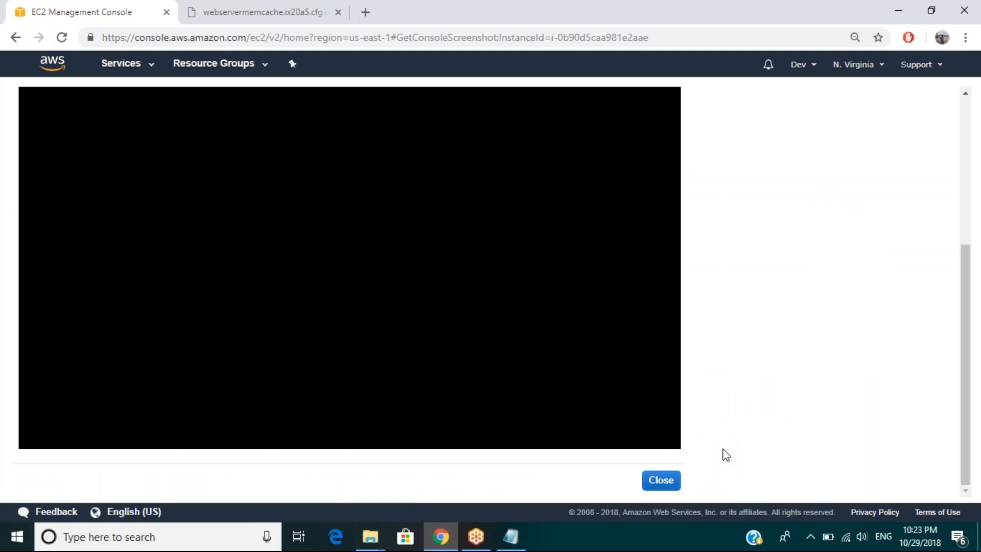
click(661, 486)
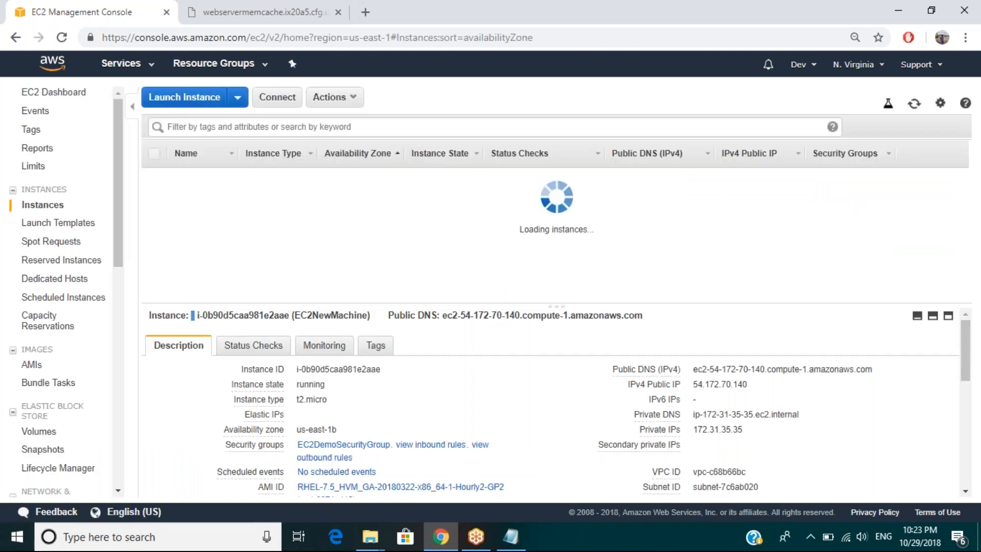
Step: Get a fresh instance screenshot of EC2NewMachine, examine the whole console image, and return to the instances list
right_click(205, 229)
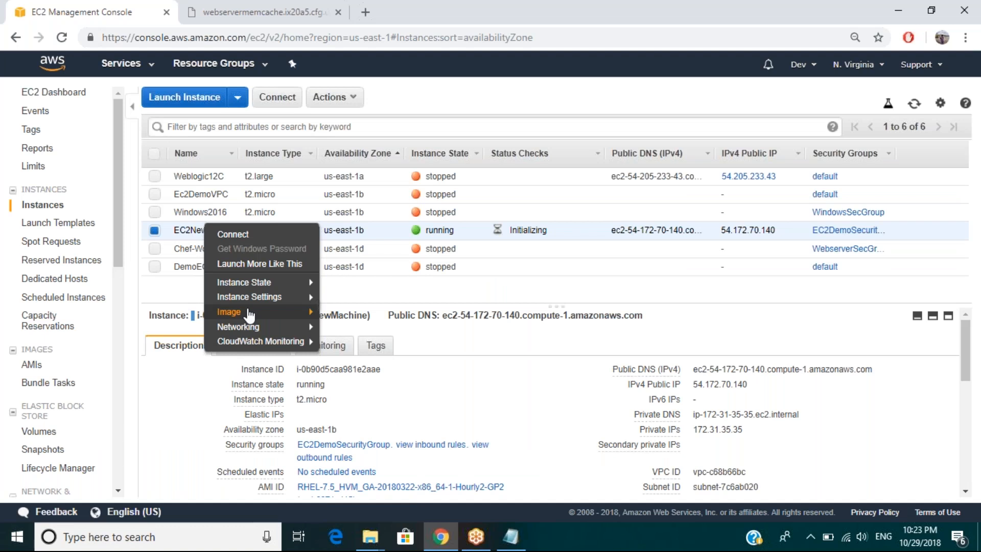
mouse_move(266, 297)
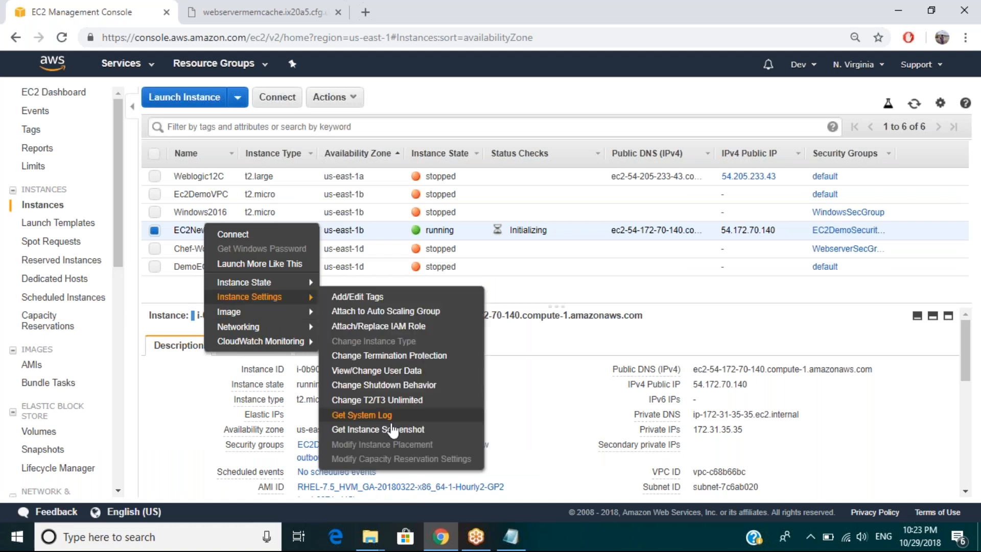
click(392, 430)
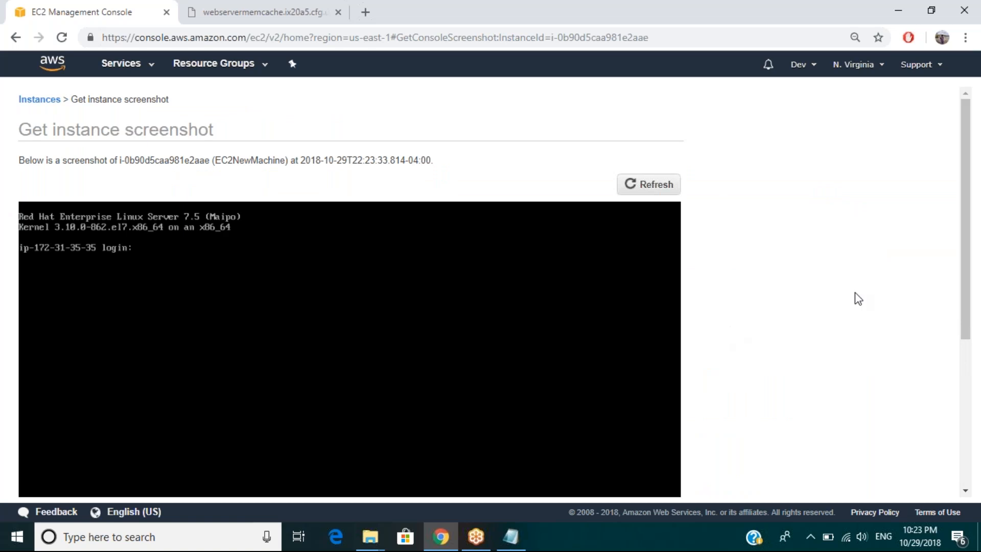
drag(964, 258, 963, 258)
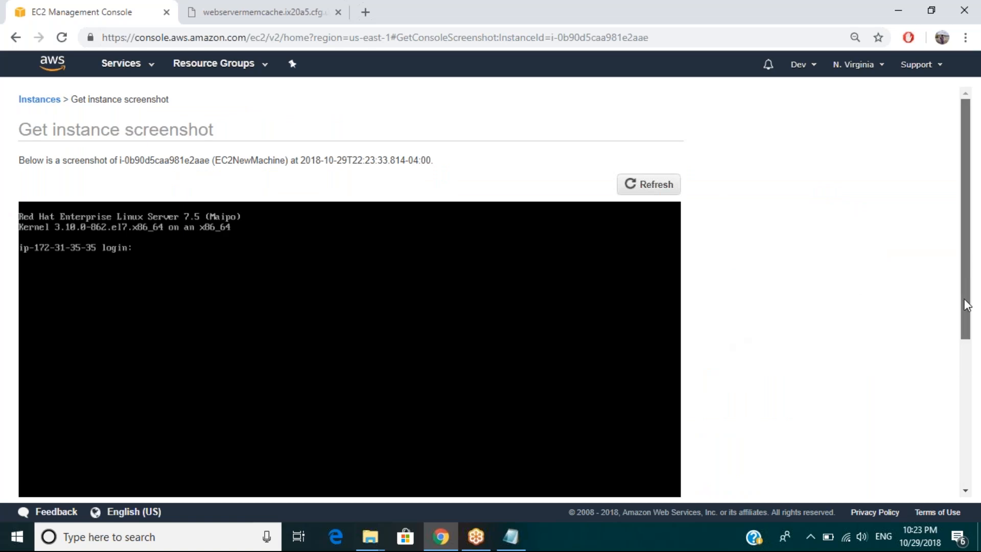
drag(966, 305, 967, 416)
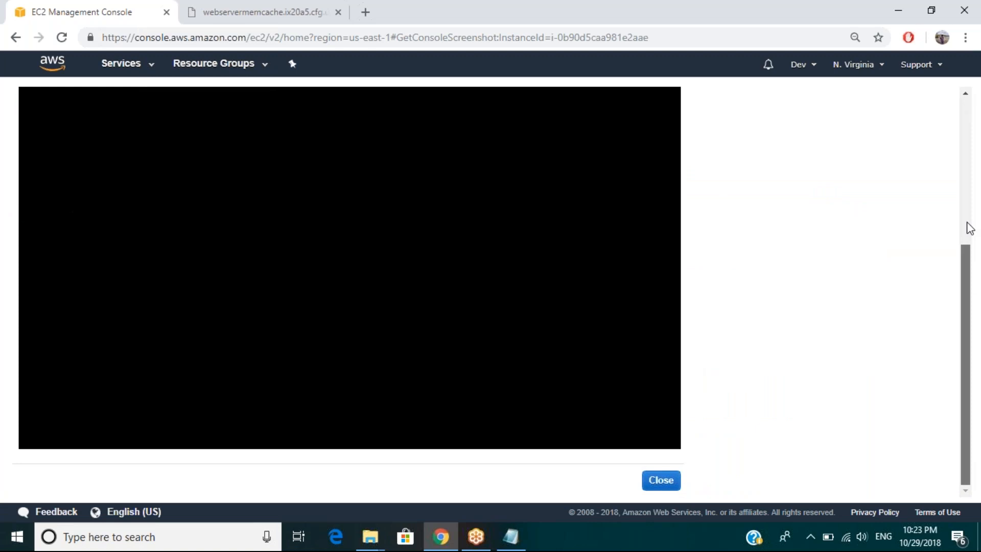
scroll(970, 205, up, 1)
scroll(971, 162, up, 2)
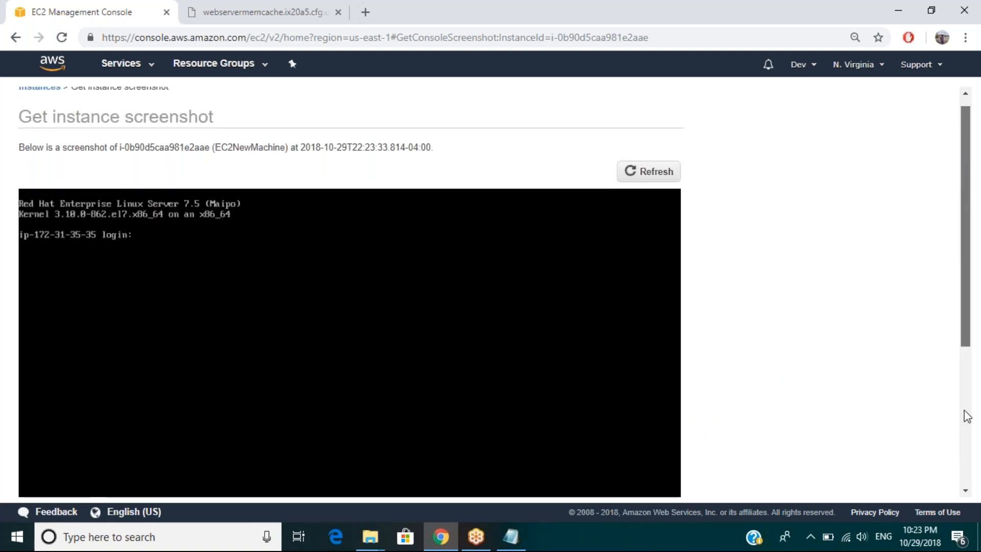
scroll(966, 415, down, 3)
click(664, 485)
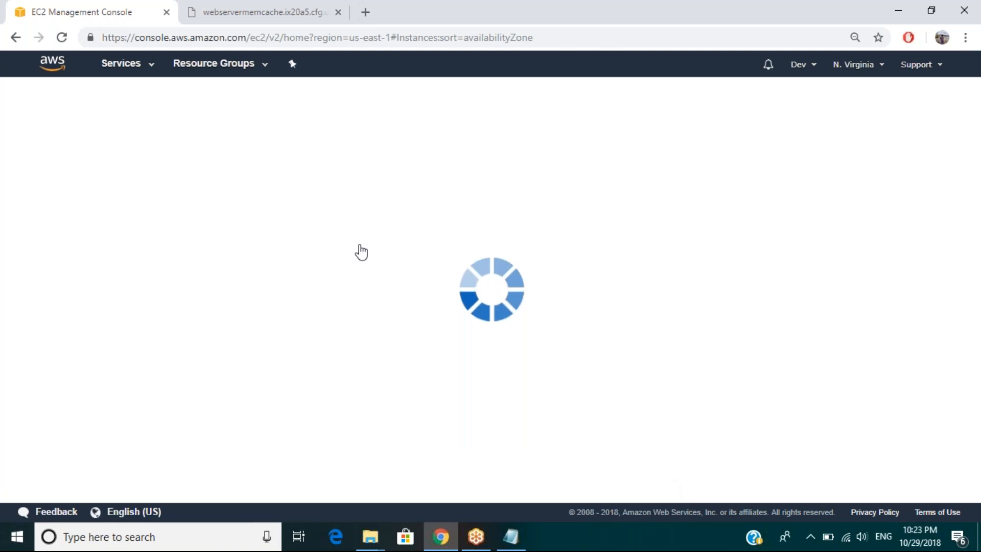
Step: Switch to the ElastiCache service and open its list of Memcached clusters
click(138, 70)
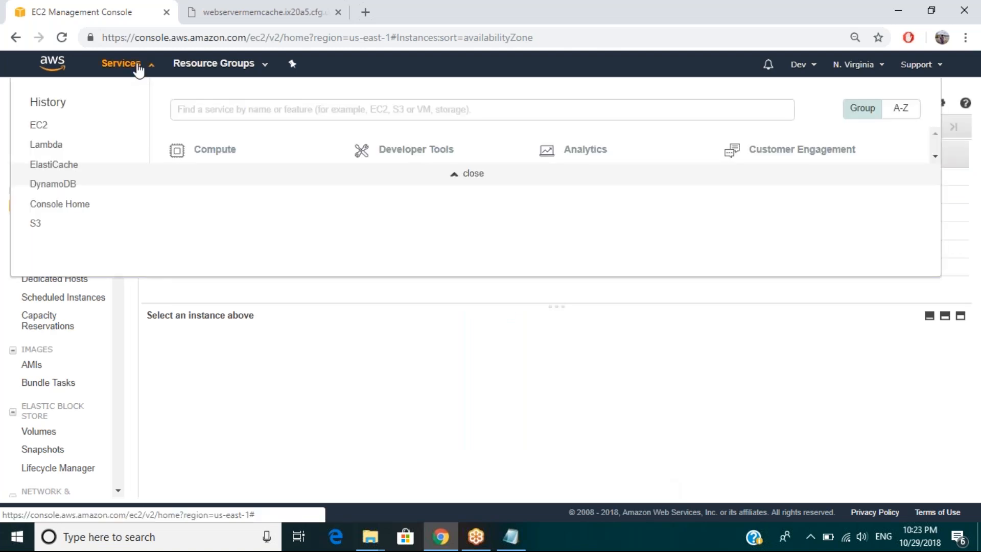
click(219, 440)
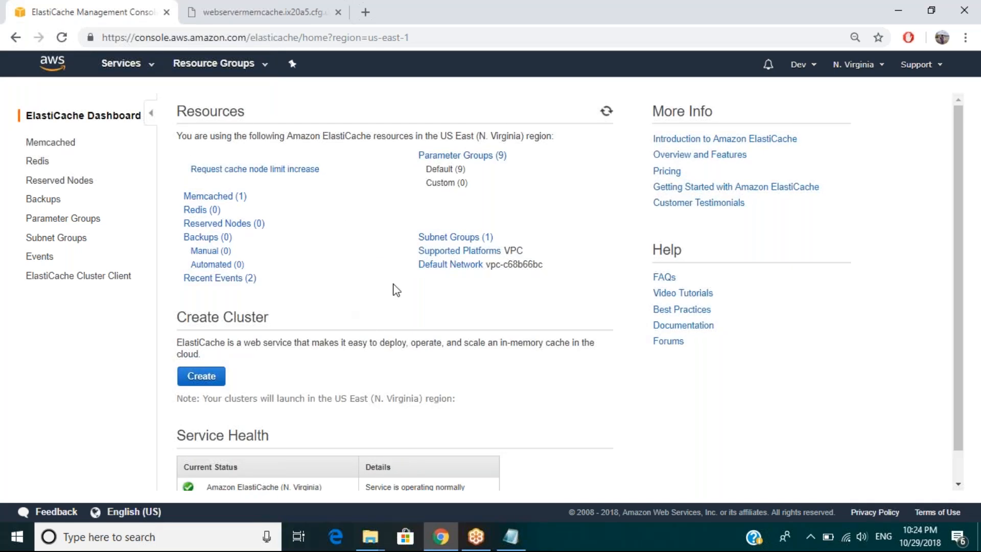
click(218, 198)
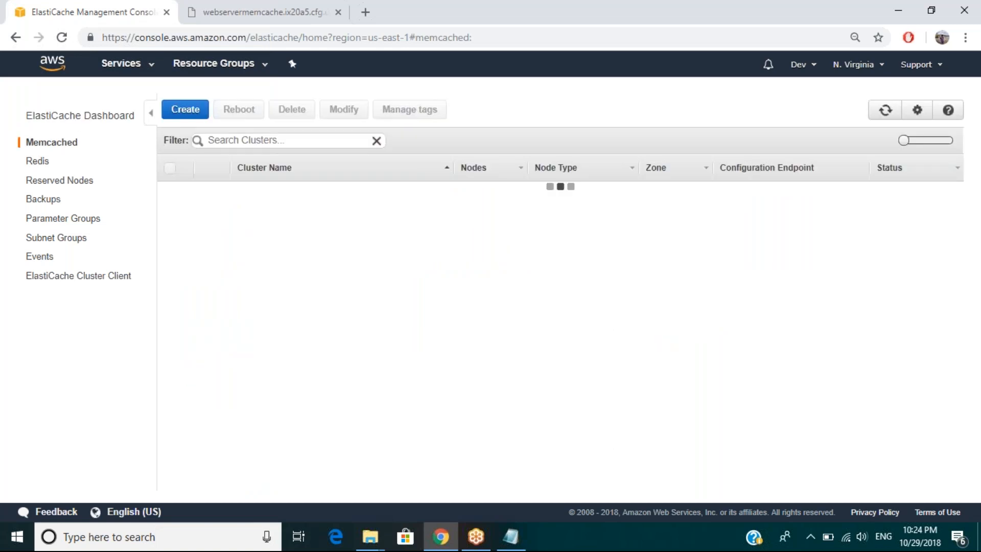
Step: Open the nodes of the webservermemcache cluster, review the actions available for node 0001, and highlight the cluster name in its endpoint
click(170, 193)
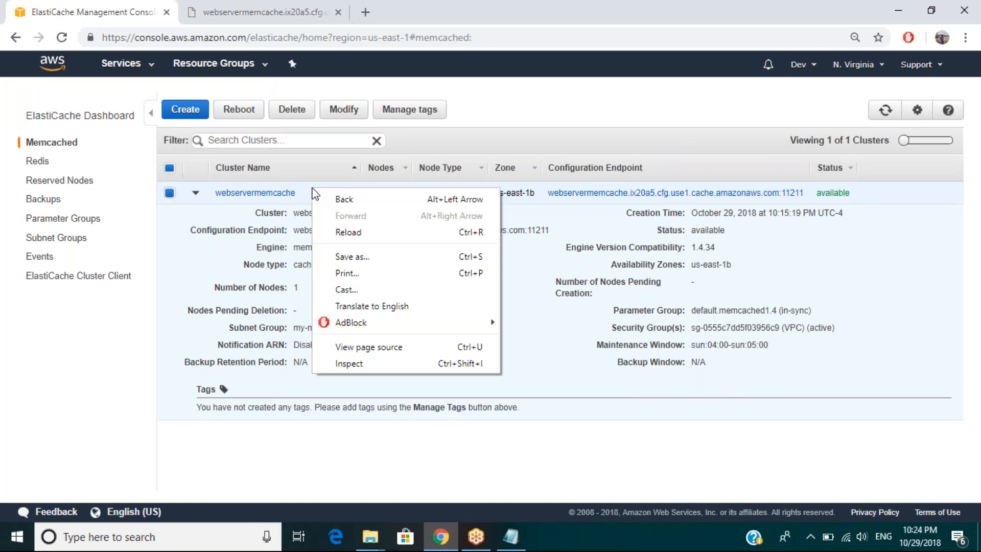
click(283, 198)
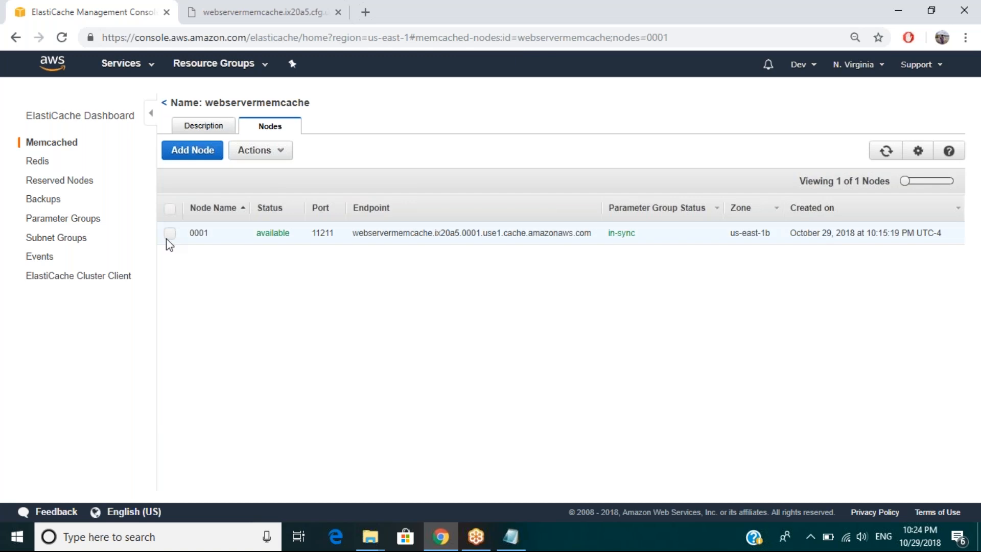
click(170, 233)
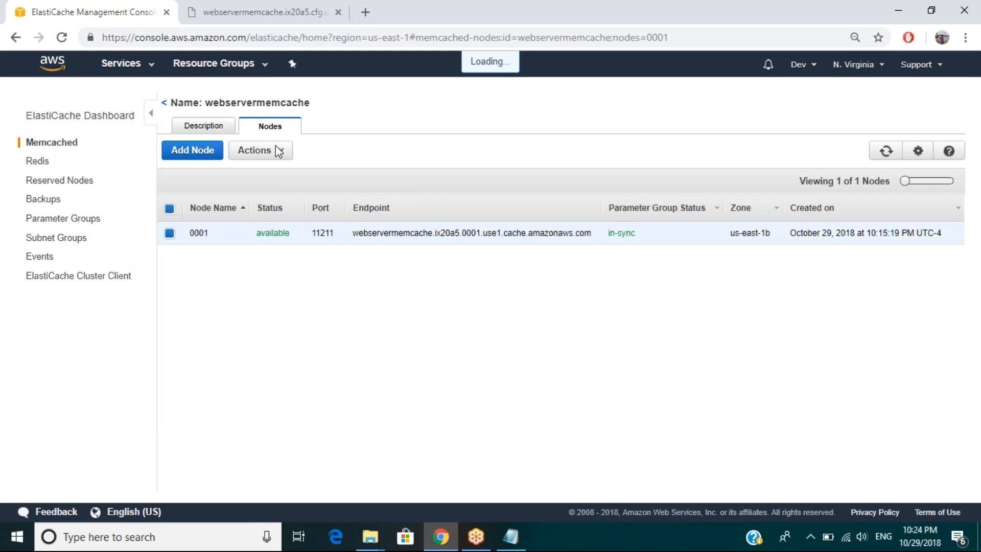
click(278, 151)
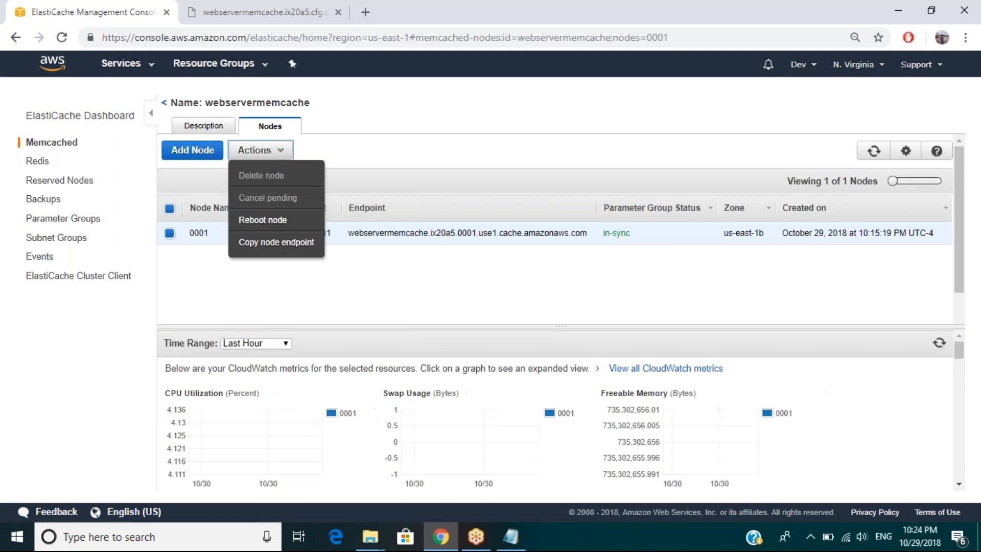
click(379, 312)
double_click(387, 233)
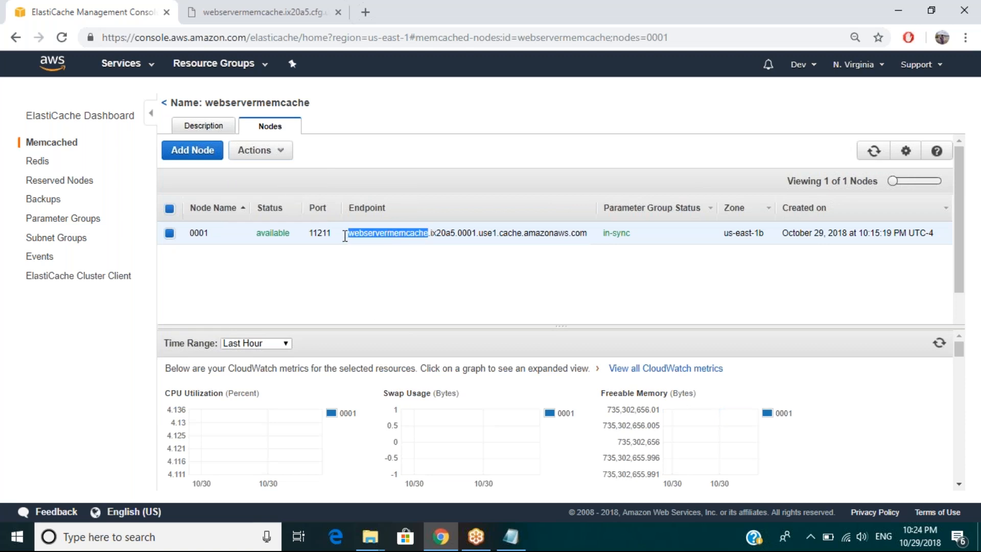
click(372, 235)
double_click(371, 235)
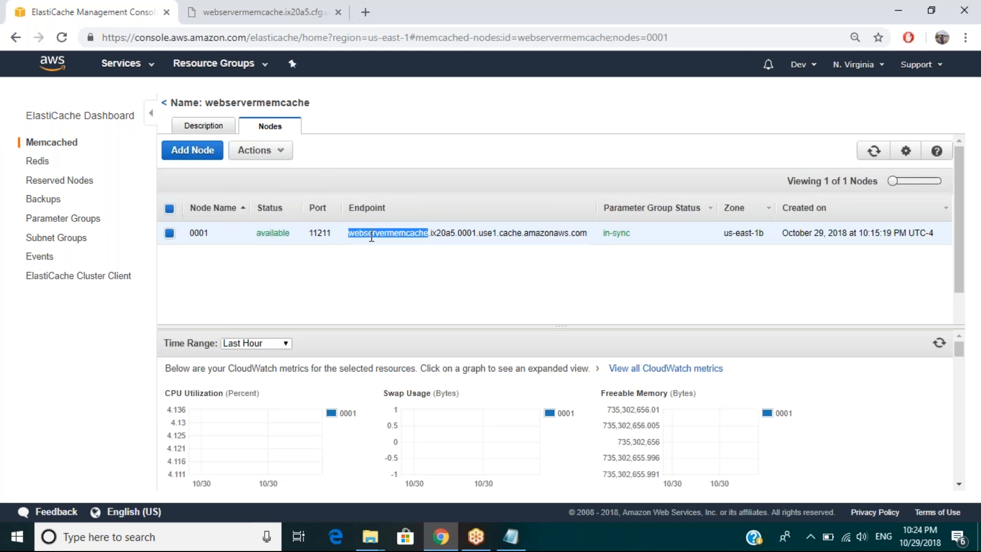
Step: Open the ElastiCache subnet groups, select my-memcahce-group, and examine the subnets assigned to it
click(79, 238)
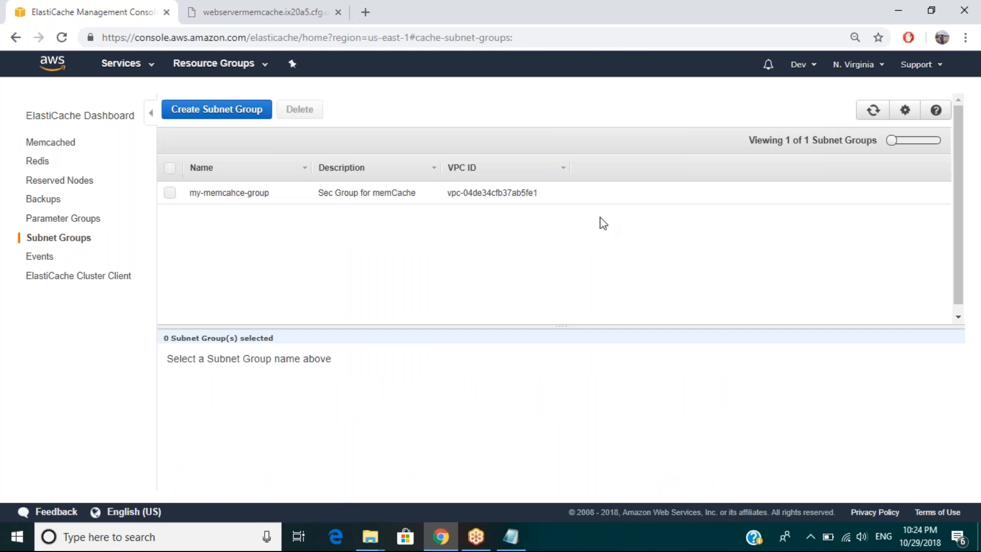
click(560, 197)
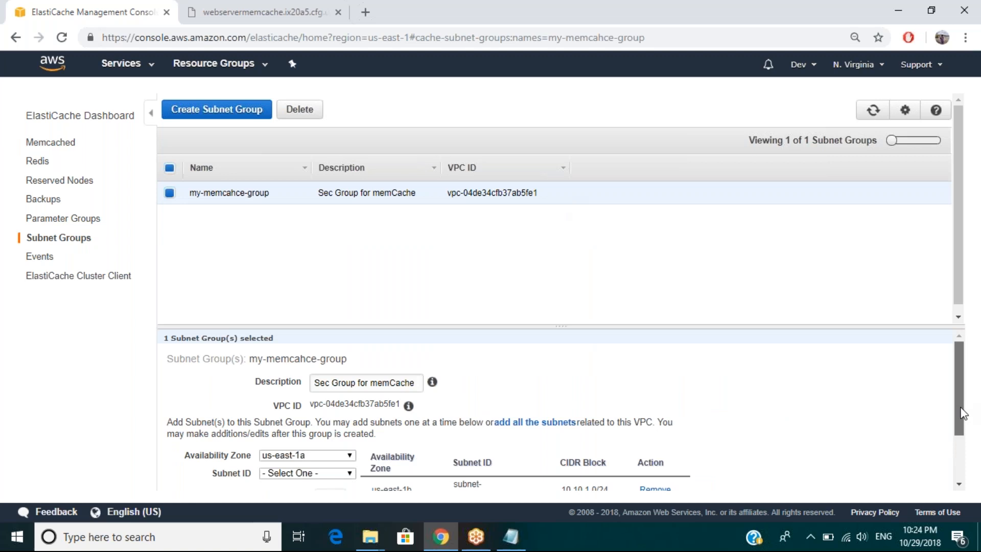
scroll(961, 412, down, 1)
scroll(964, 466, down, 1)
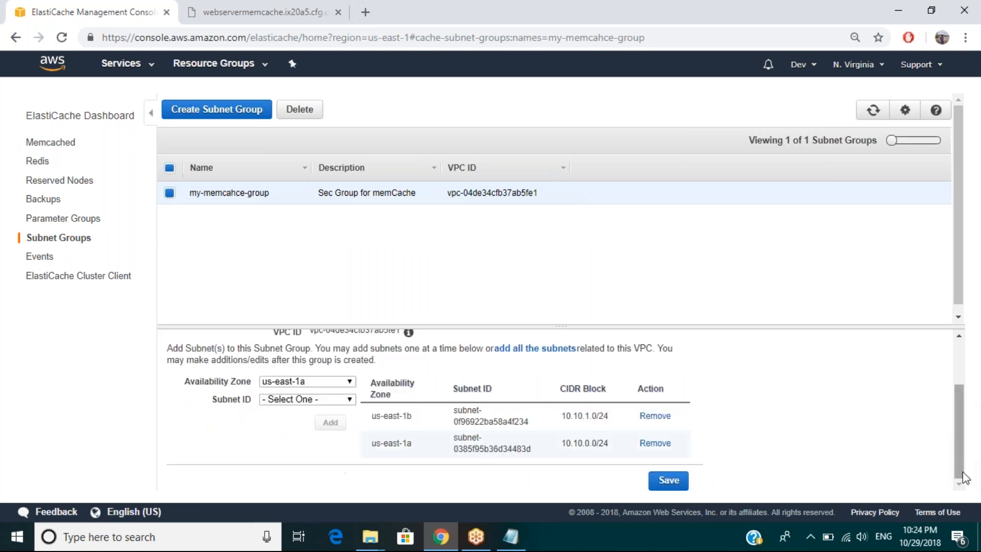
Step: Copy the us-east-1b subnet address 10.10.1.0, try loading it on port 11211 in the endpoint page, and return to the ElastiCache console
drag(562, 415, 598, 418)
key(ctrl+c)
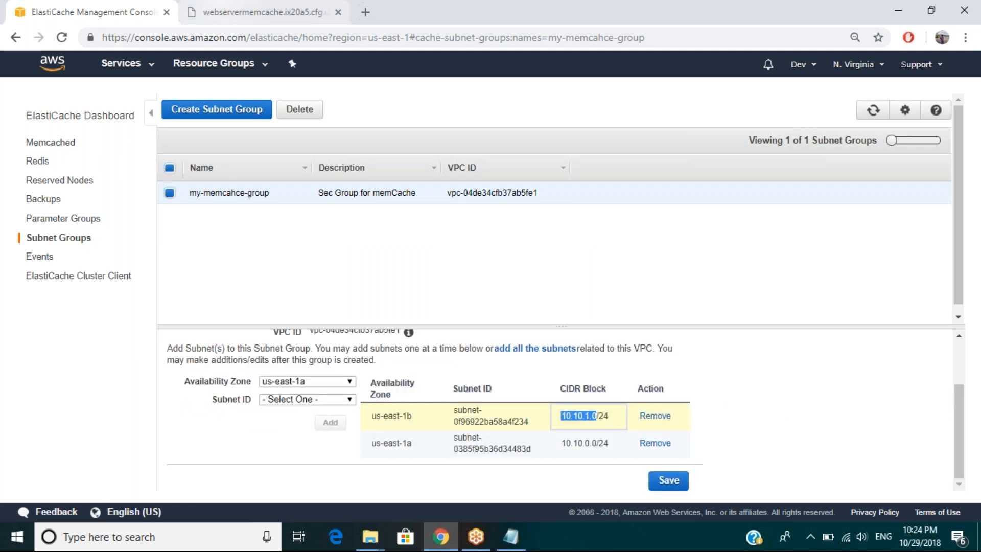
click(266, 12)
drag(368, 38, 101, 38)
key(ctrl+v)
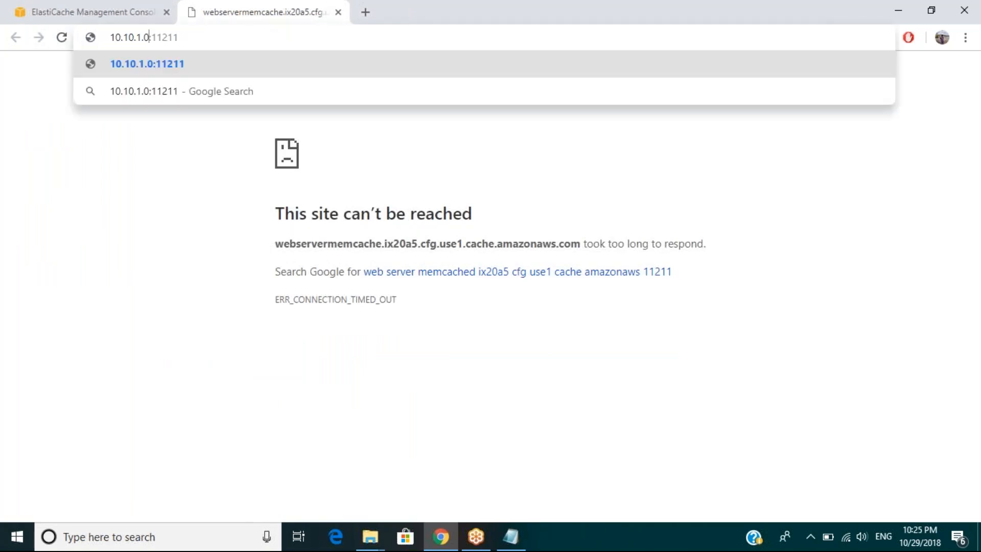
key(Return)
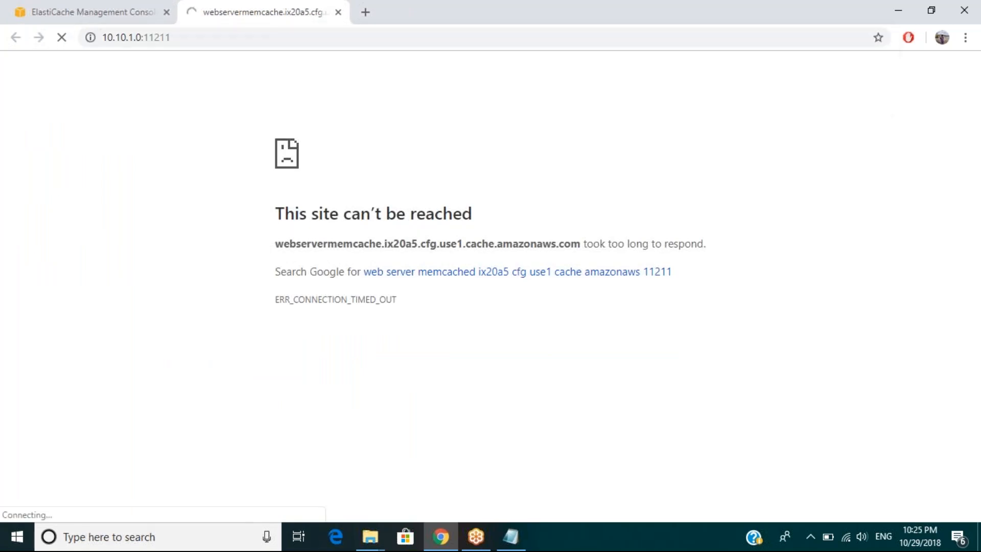
click(107, 20)
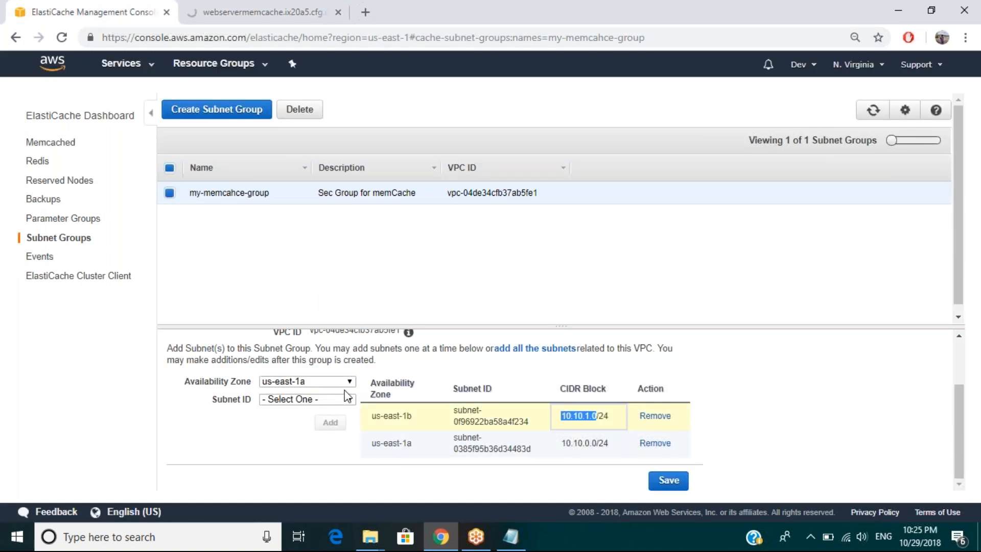
Step: Check the subnet choices for us-east-1a and review the description, VPC ID and subnet details of my-memcahce-group
click(403, 369)
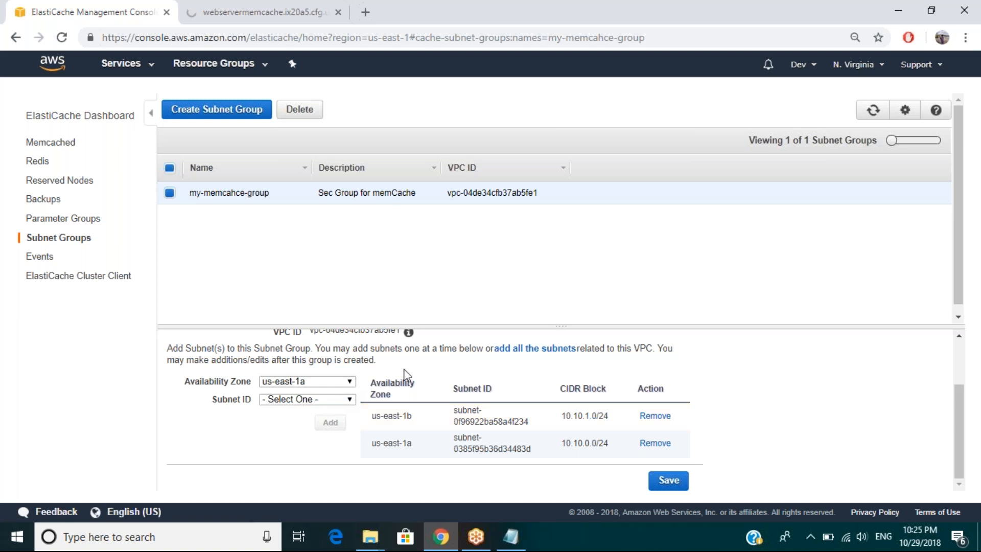
click(314, 399)
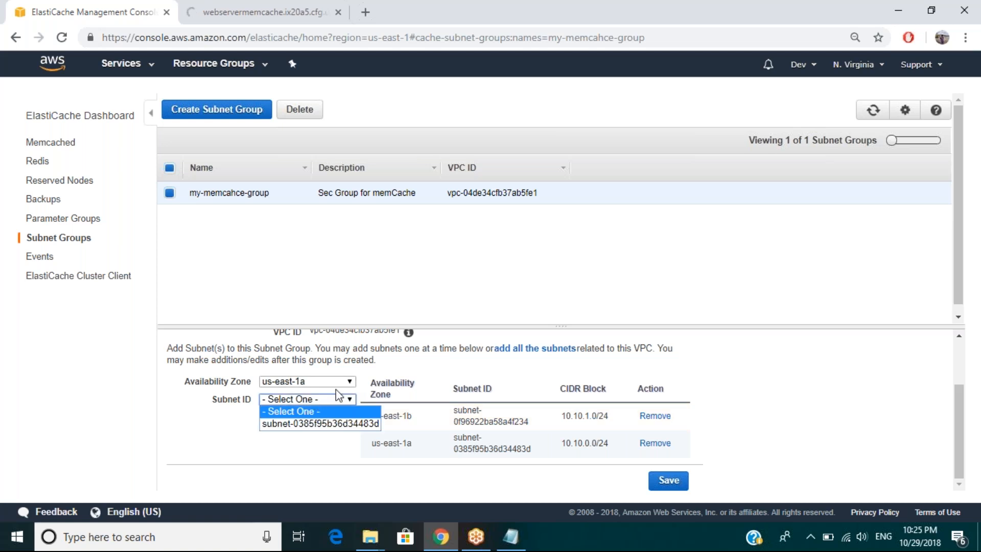
click(403, 370)
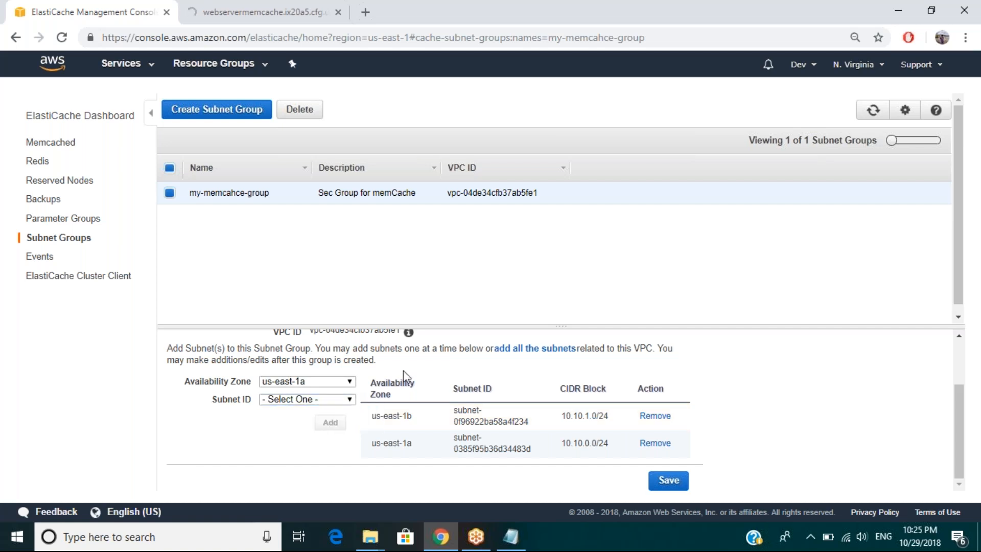
scroll(403, 370, up, 1)
scroll(403, 370, up, 2)
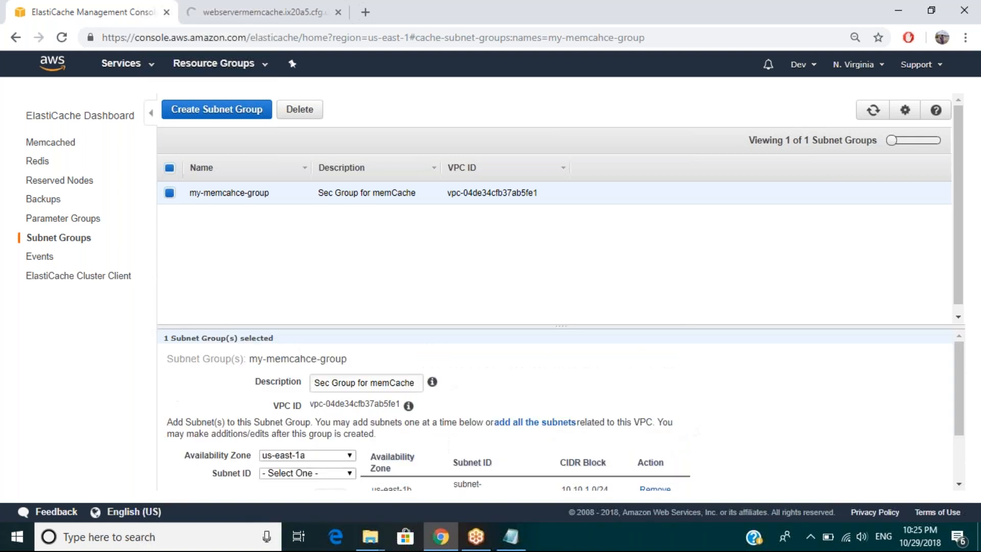
mouse_move(410, 410)
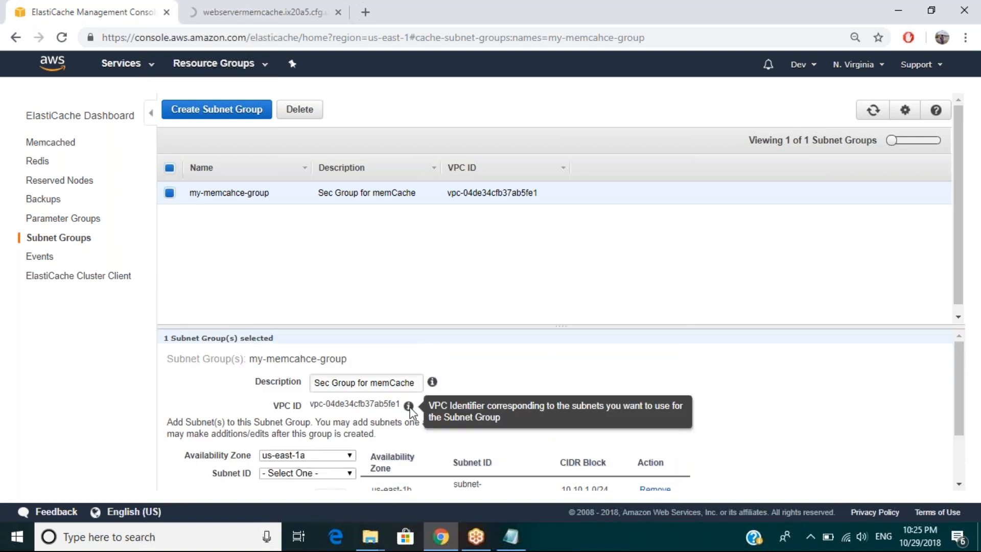
mouse_move(433, 388)
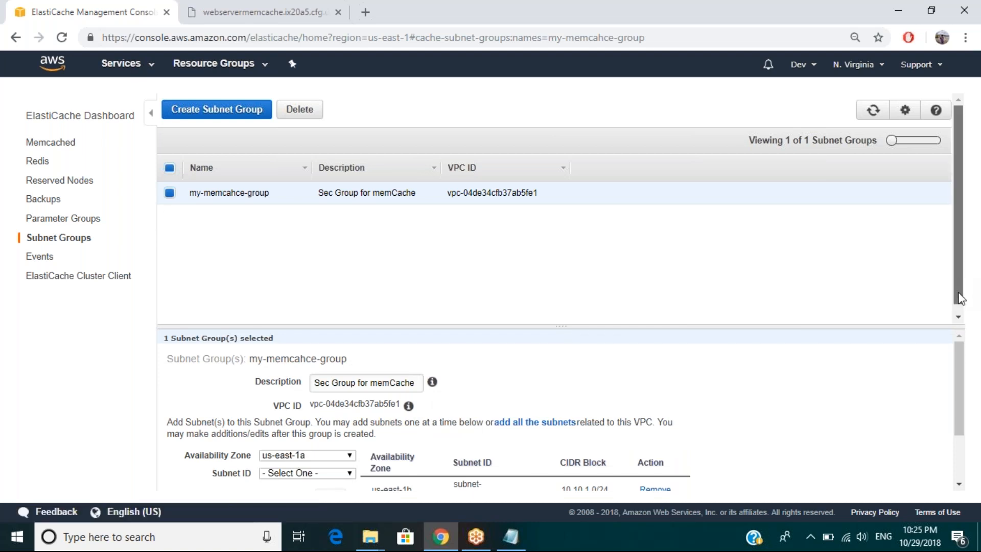
scroll(960, 299, down, 1)
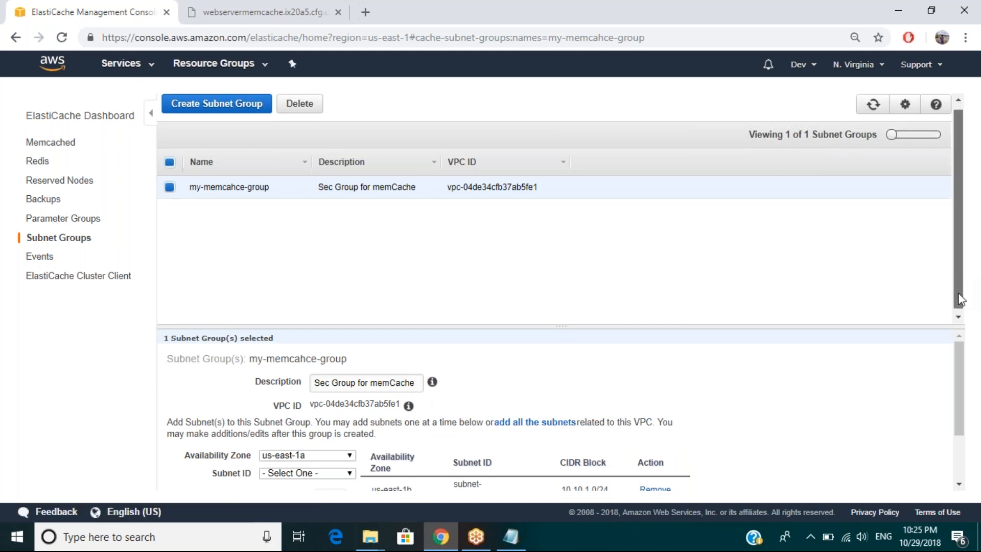
scroll(960, 301, down, 1)
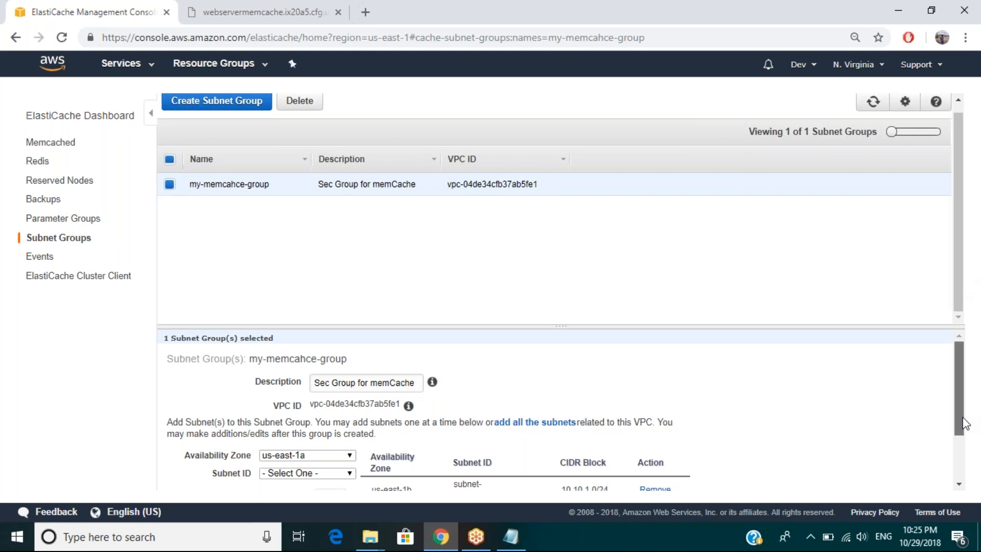
scroll(964, 422, down, 1)
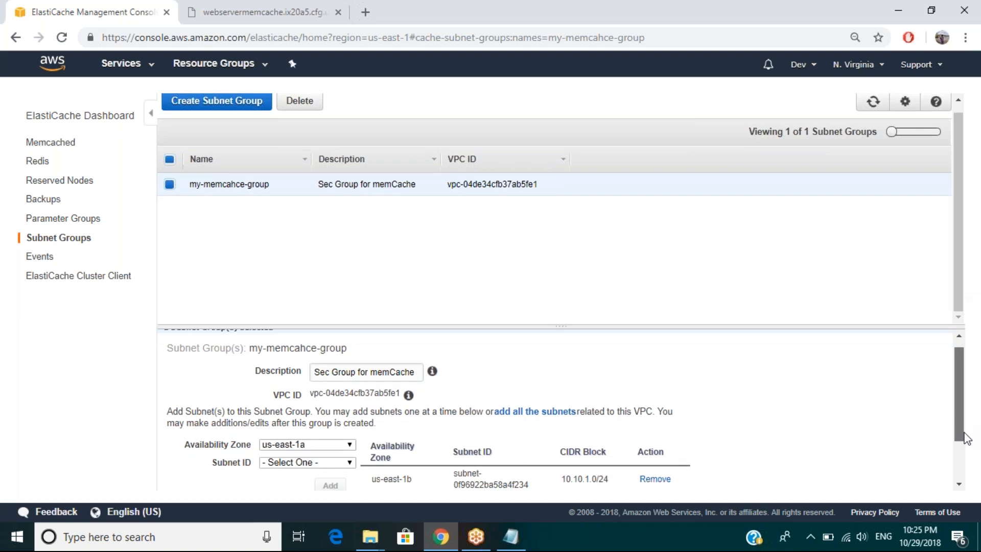
scroll(965, 438, down, 3)
Step: Try loading 10.10.1.0:11211 again in the endpoint page and return to the my-memcahce-group details
click(263, 12)
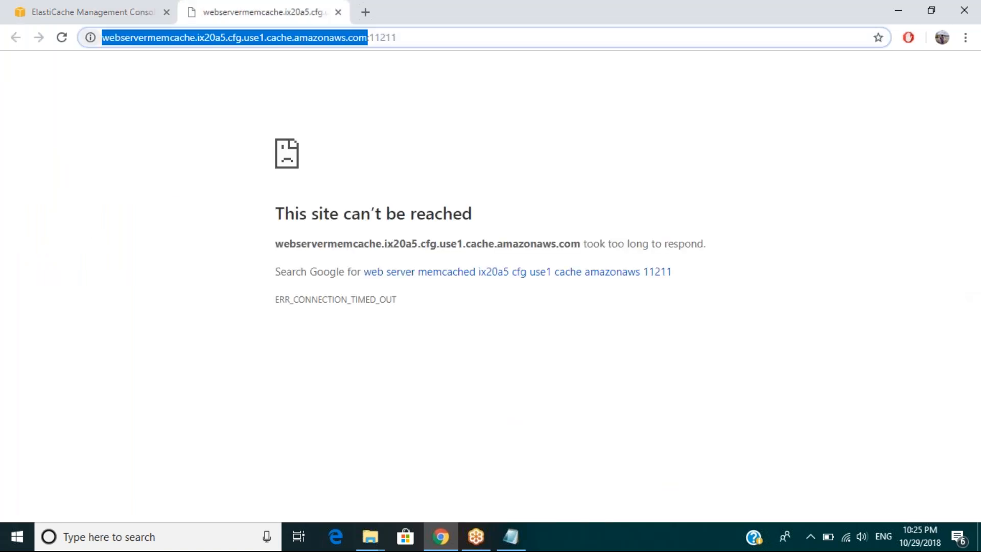
text(10.10.1.0)
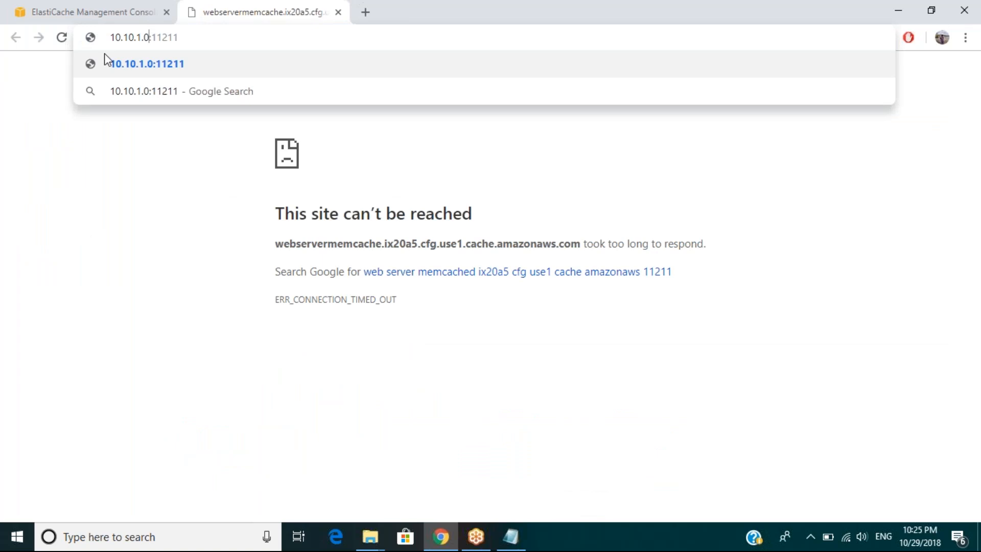
click(143, 66)
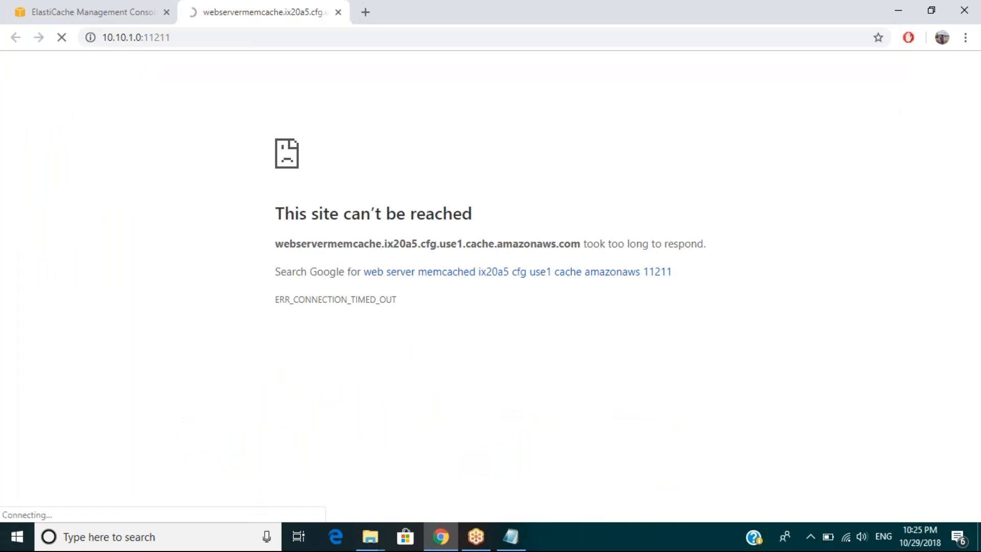
click(128, 18)
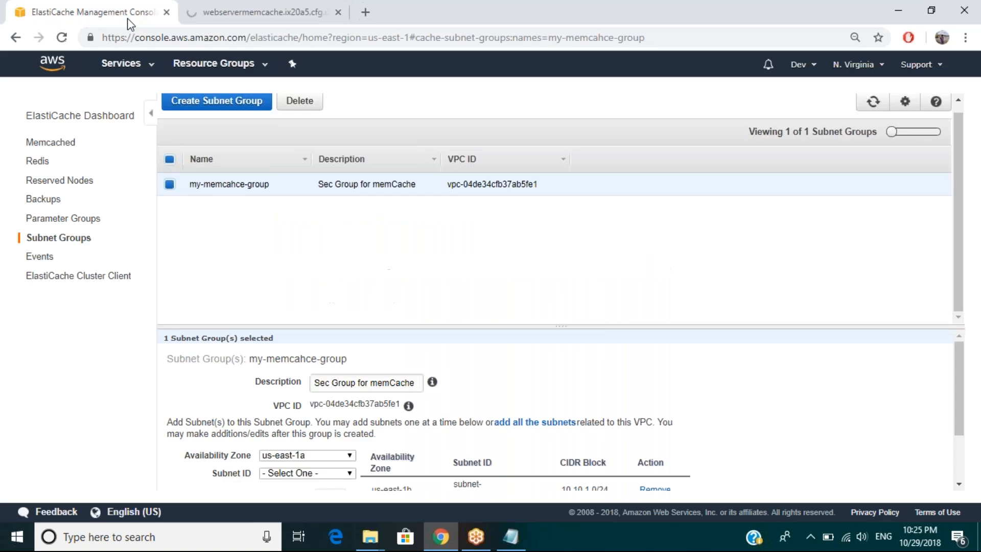
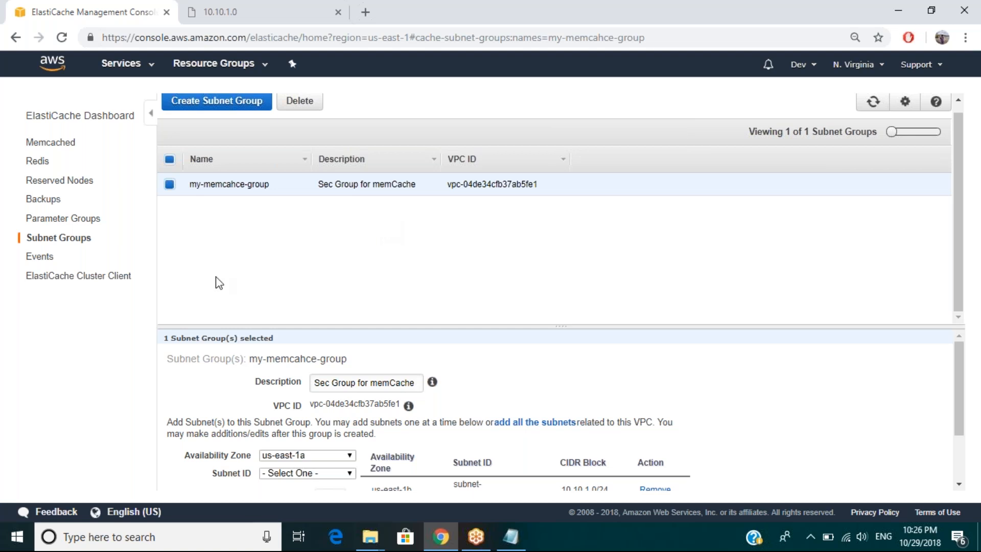
Step: Open the EC2 service console and show its load balancers
click(121, 78)
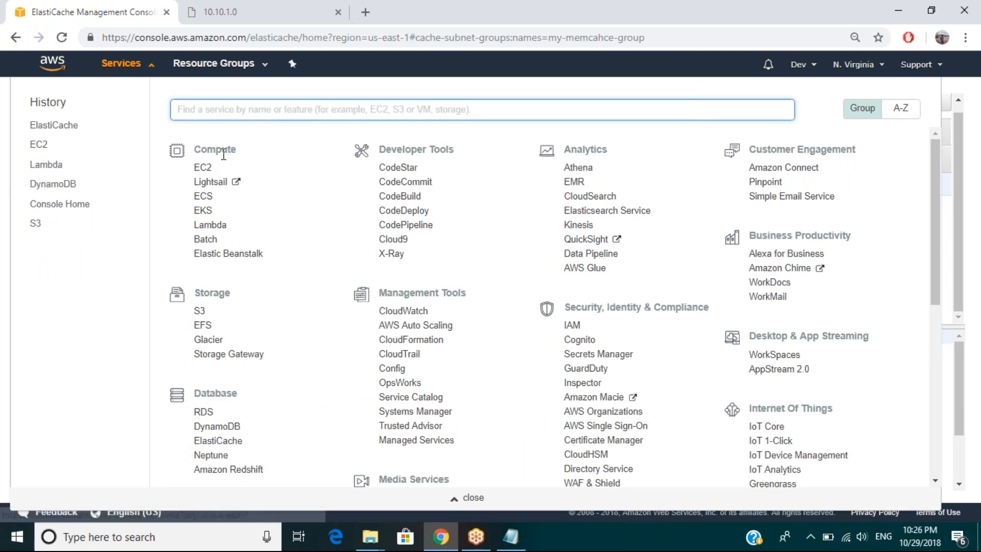
click(202, 167)
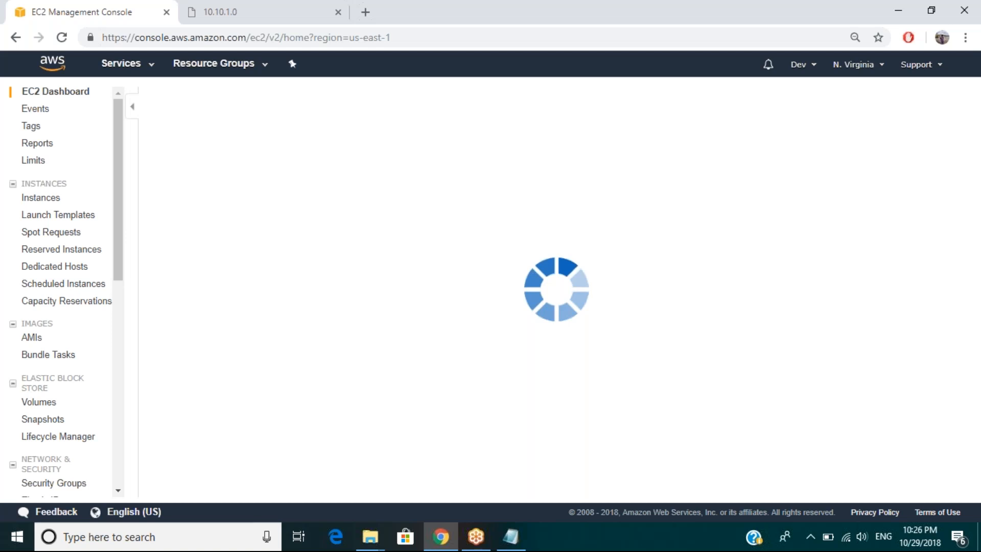
scroll(118, 329, down, 4)
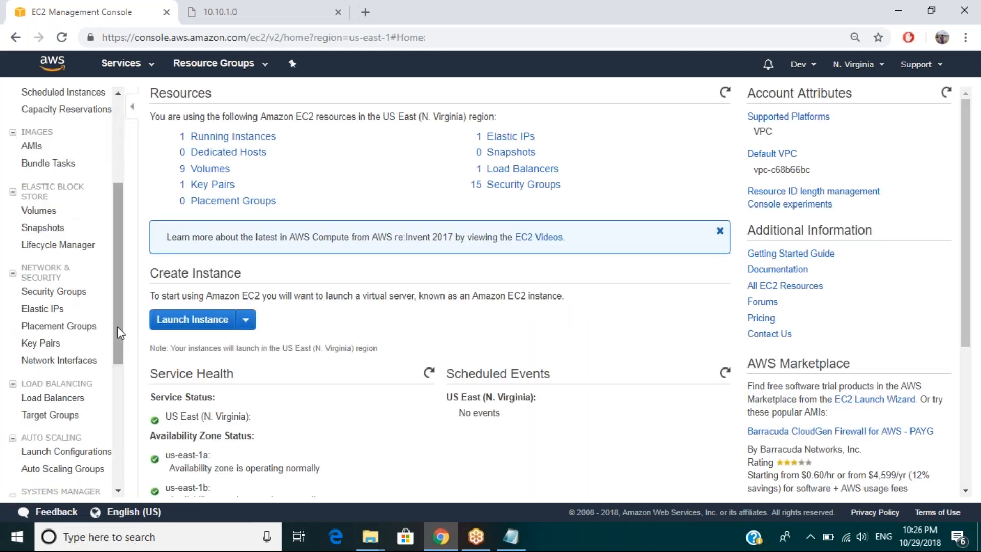
click(53, 397)
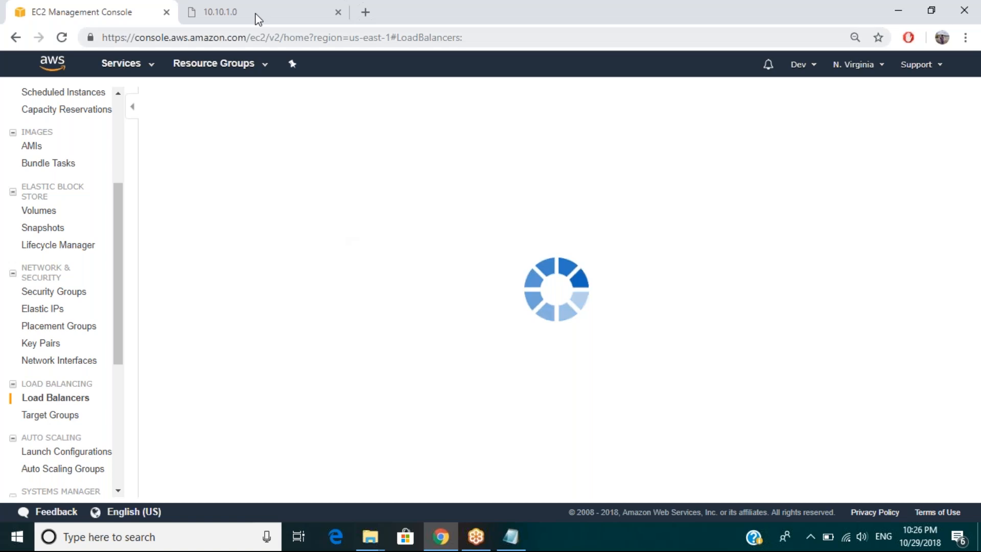
Step: Open a second AWS console browser tab and load the ElastiCache service in it
right_click(117, 75)
click(133, 79)
click(243, 8)
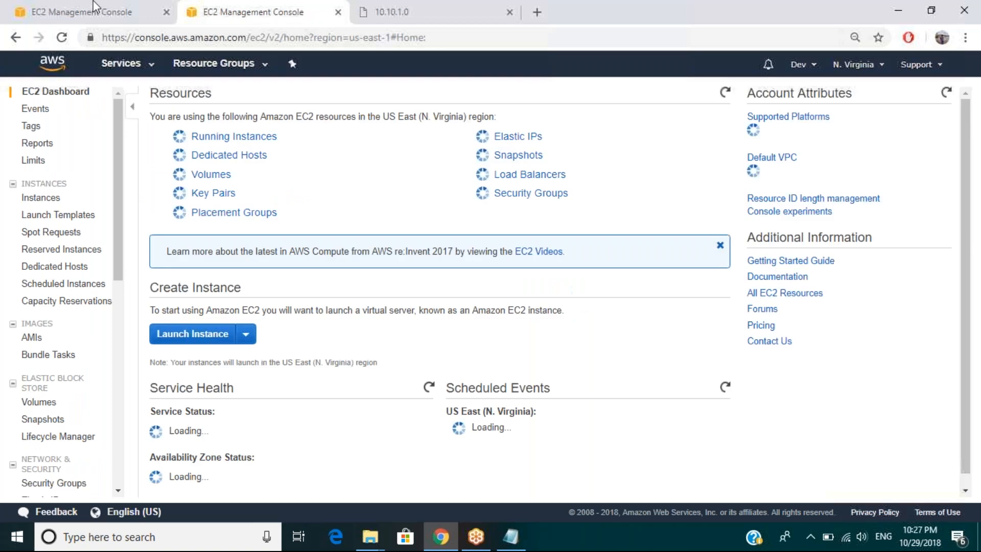
click(149, 79)
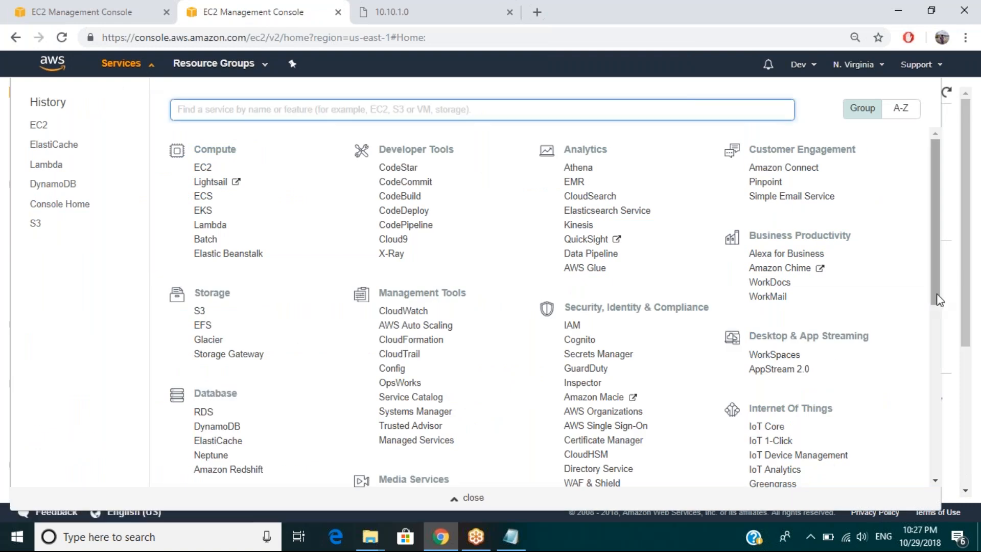
scroll(937, 312, down, 1)
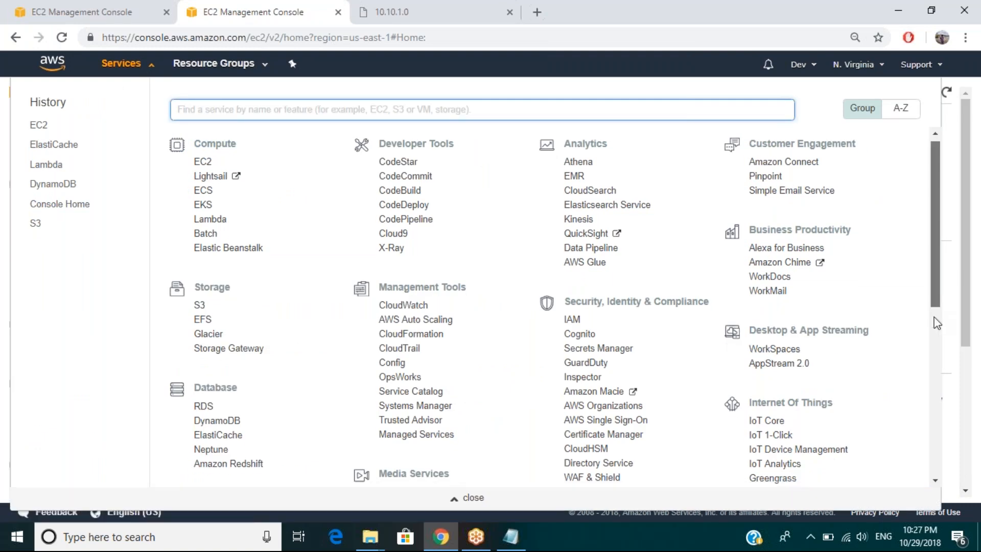
scroll(937, 323, down, 3)
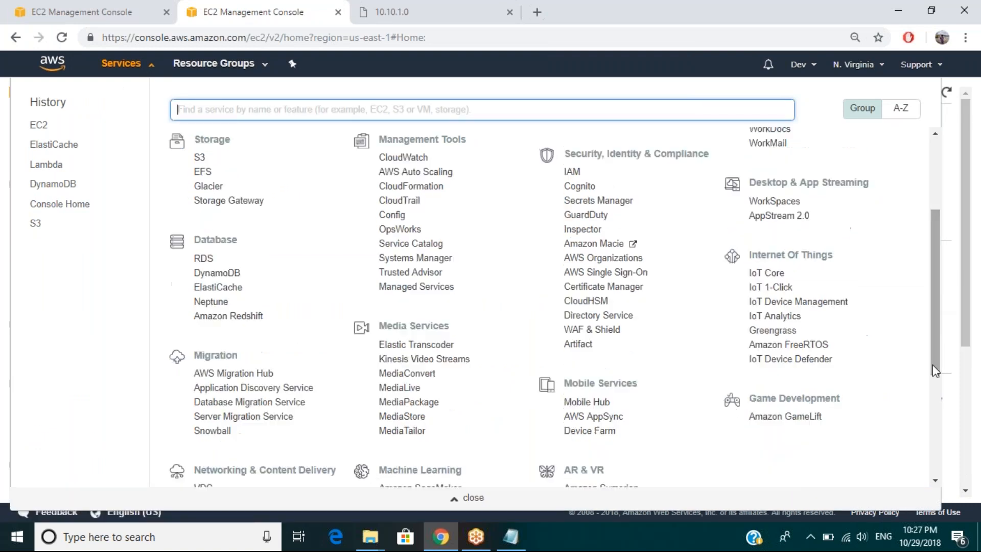
drag(933, 364, 933, 394)
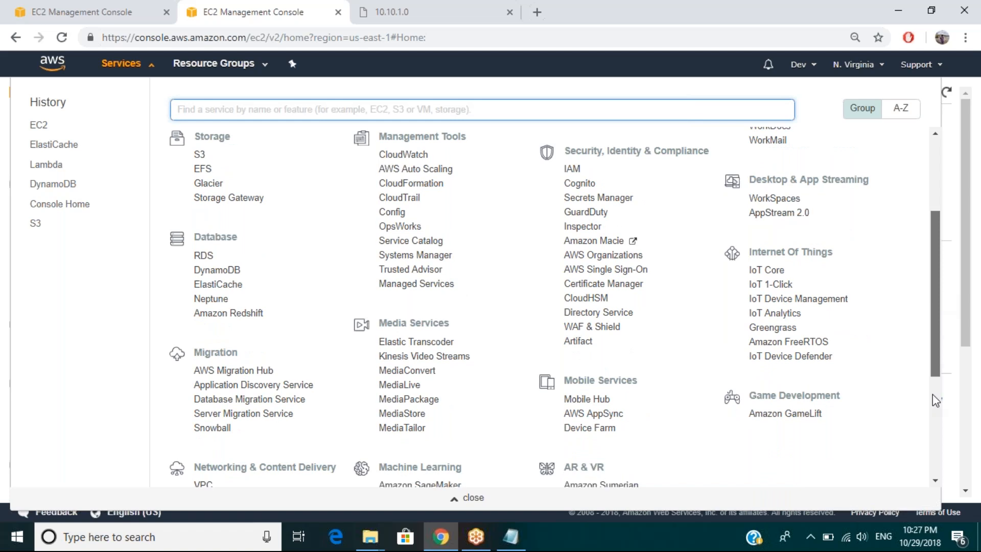
scroll(932, 394, down, 2)
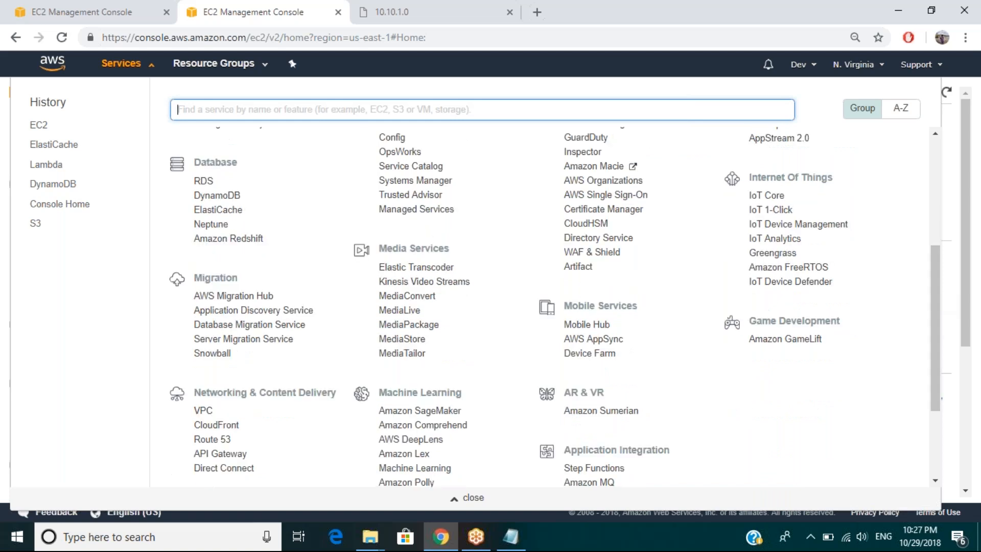
click(225, 211)
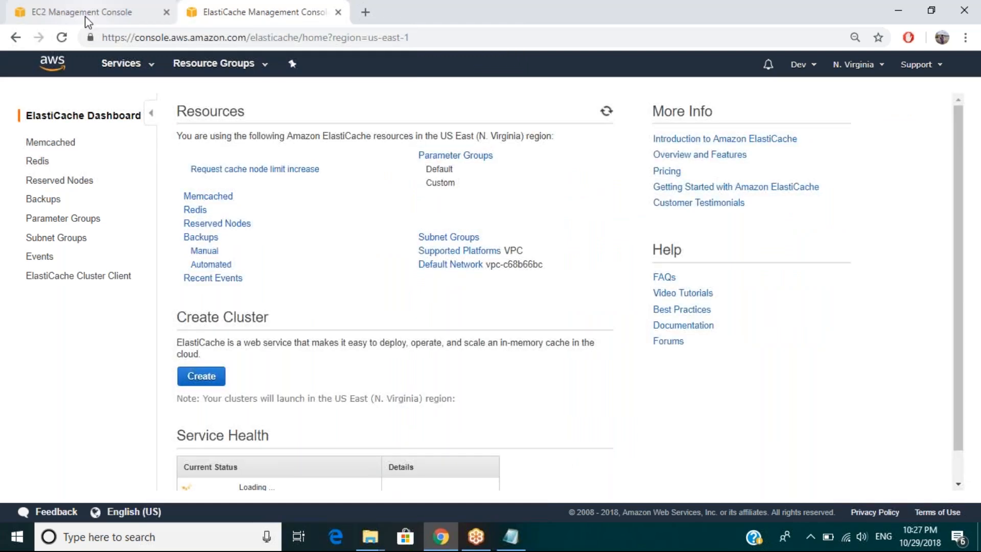
Step: Check the Memcached cluster list and start creating a Redis cluster
click(86, 18)
click(255, 11)
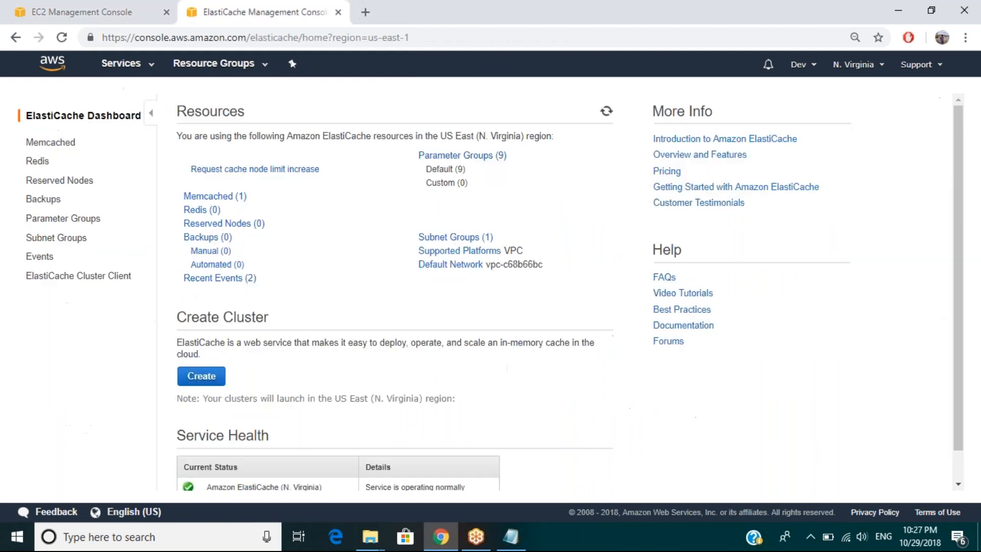
click(217, 197)
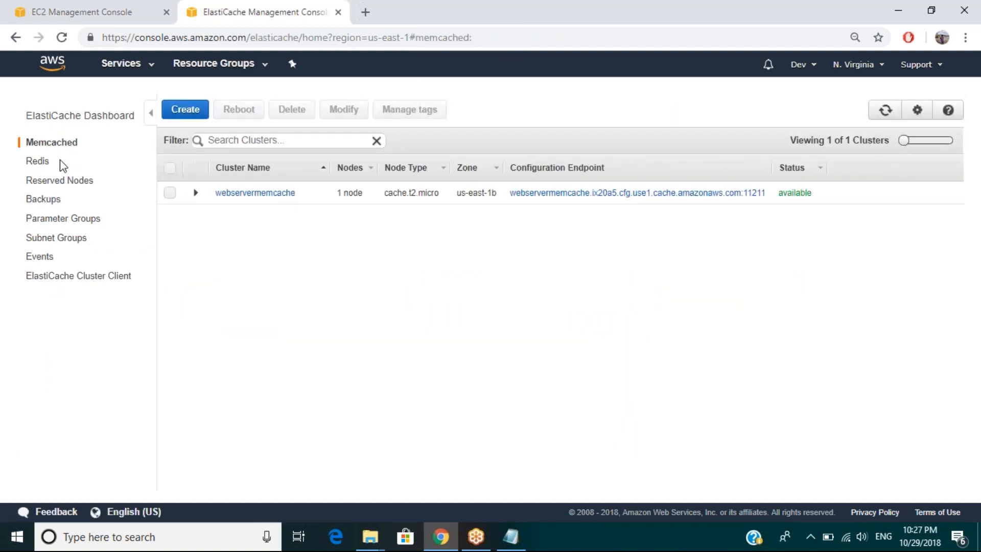
click(38, 161)
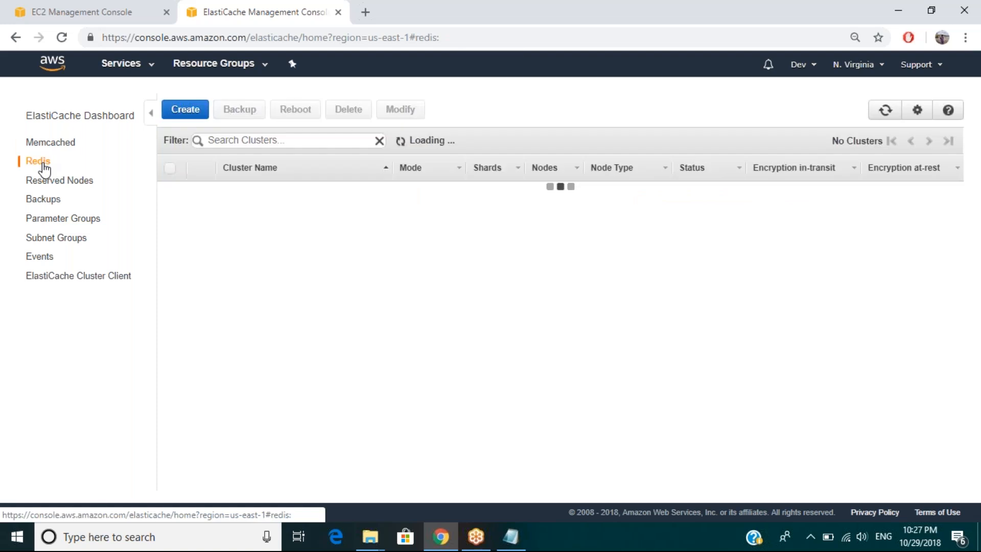
click(185, 109)
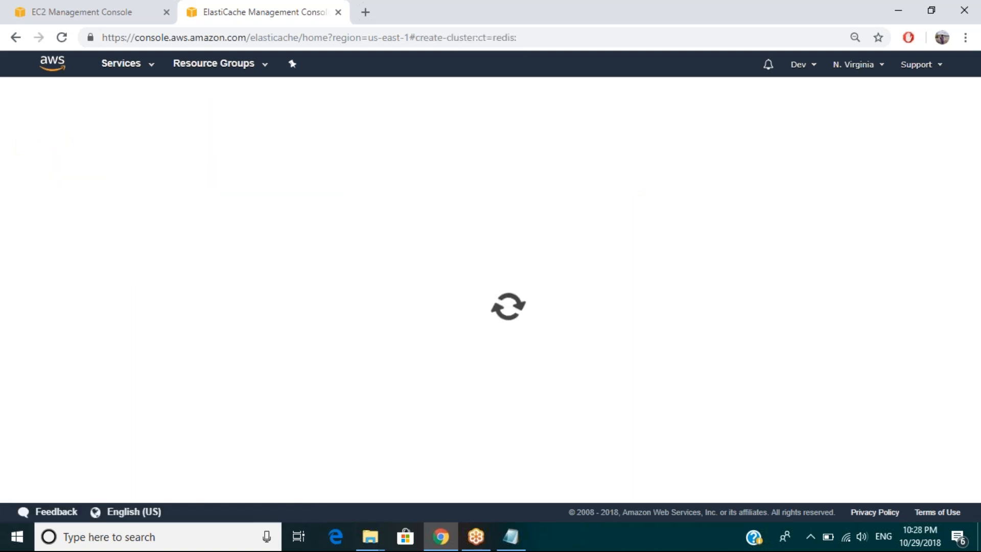
Step: Examine the registered targets of the EC2 target group ELBDemoTGTGrp and open its target registration for editing
click(88, 13)
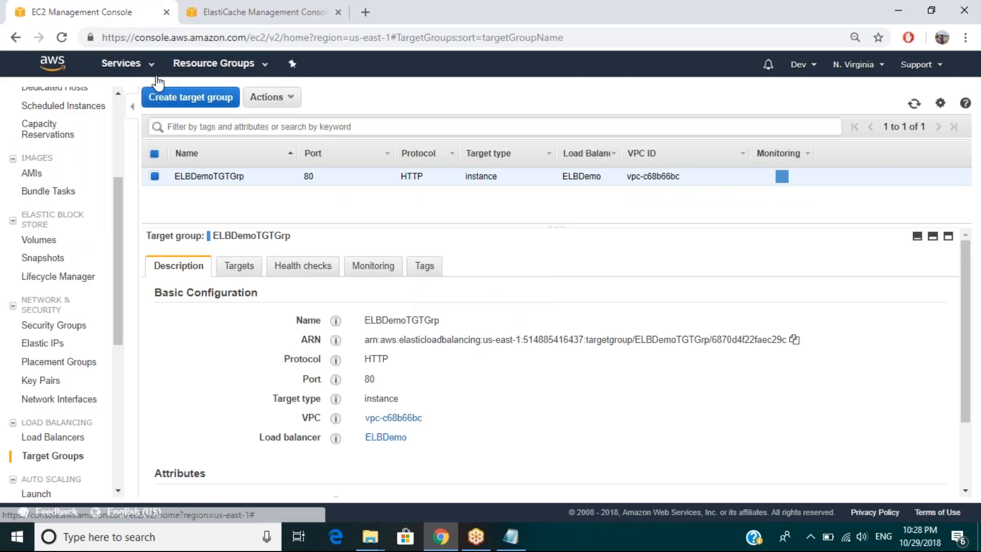
click(235, 267)
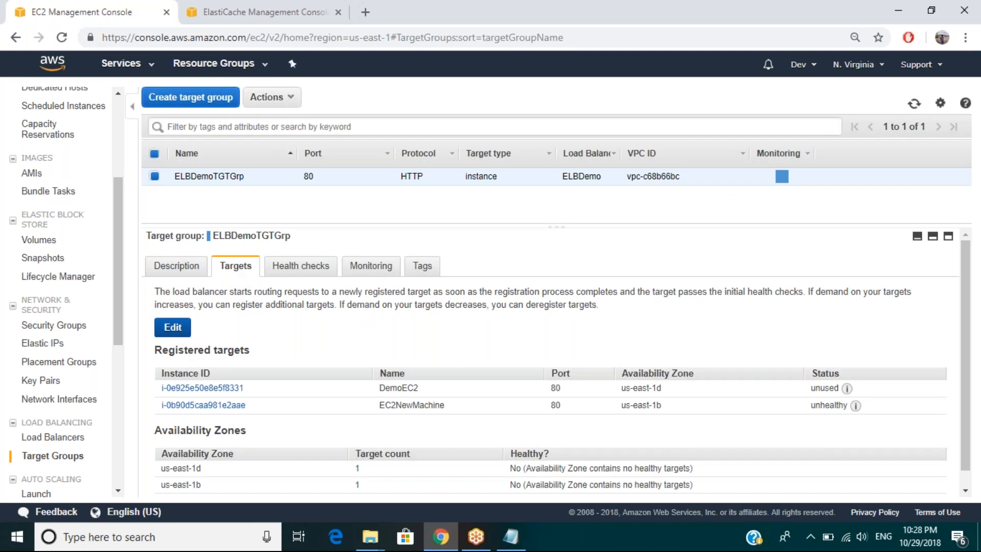
click(173, 327)
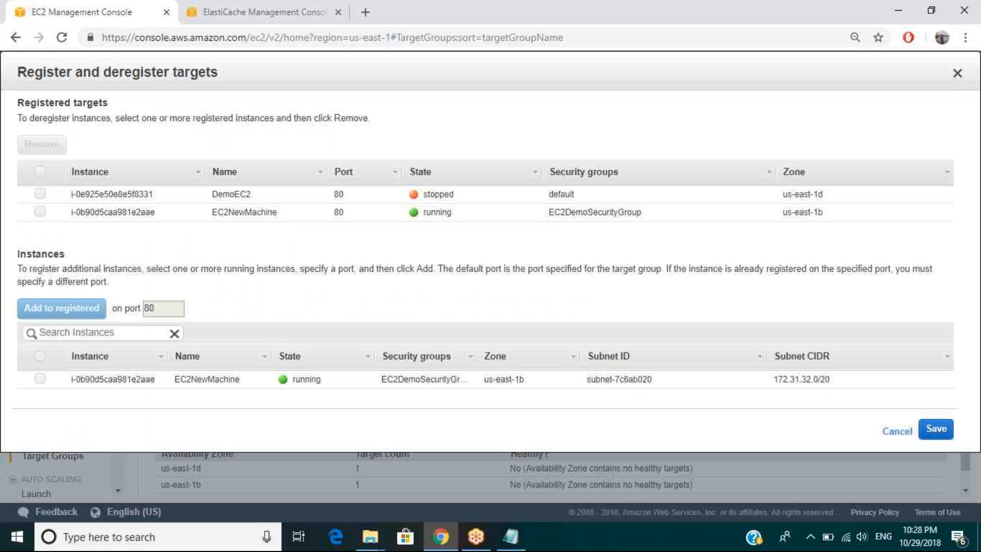
scroll(491, 286, up, 1)
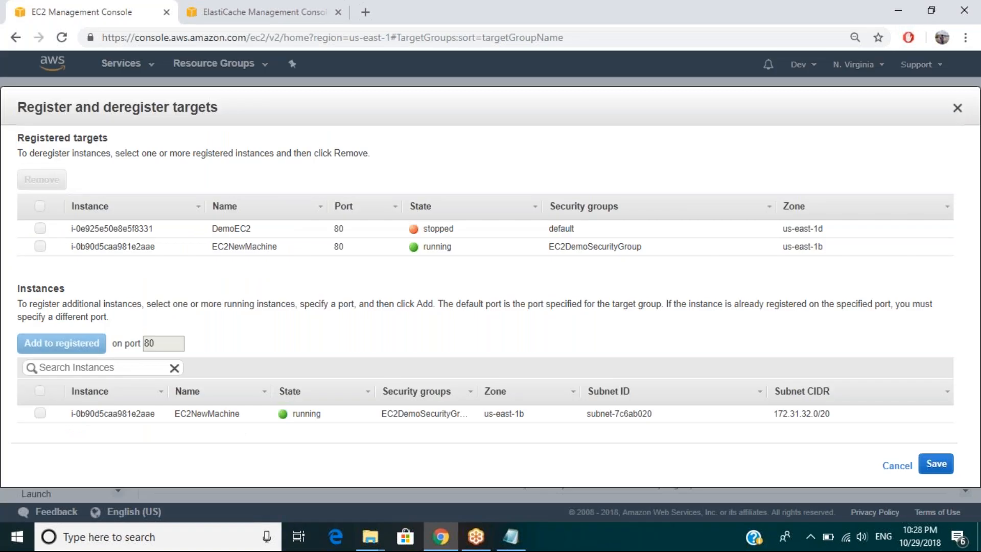
Step: Return to the ElastiCache cluster creation form and enable cluster mode for the Redis engine
click(245, 12)
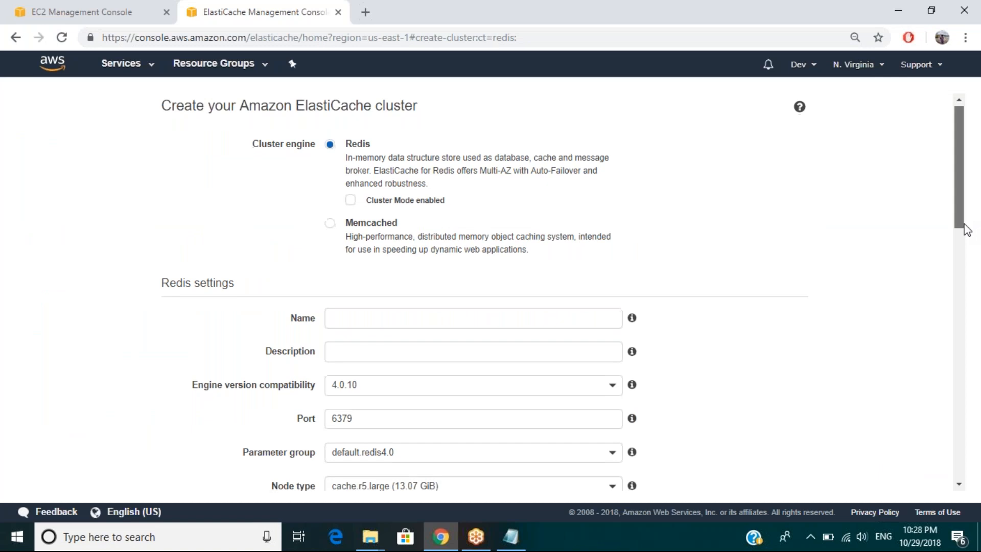
scroll(967, 228, down, 1)
scroll(966, 228, up, 1)
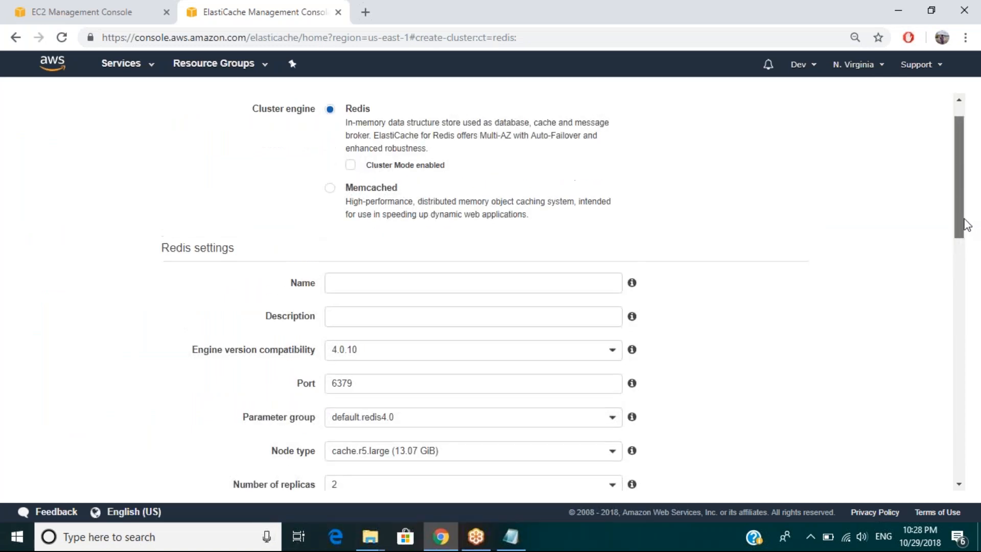
scroll(966, 224, up, 1)
click(349, 193)
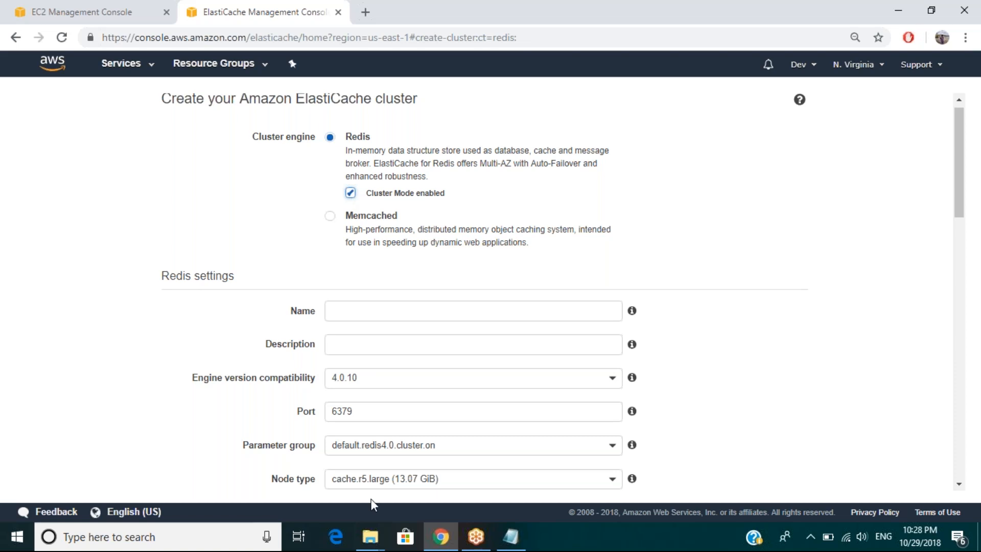
Step: Set the Redis cluster's node type to cache.t2.micro from the t2 instance family
click(381, 480)
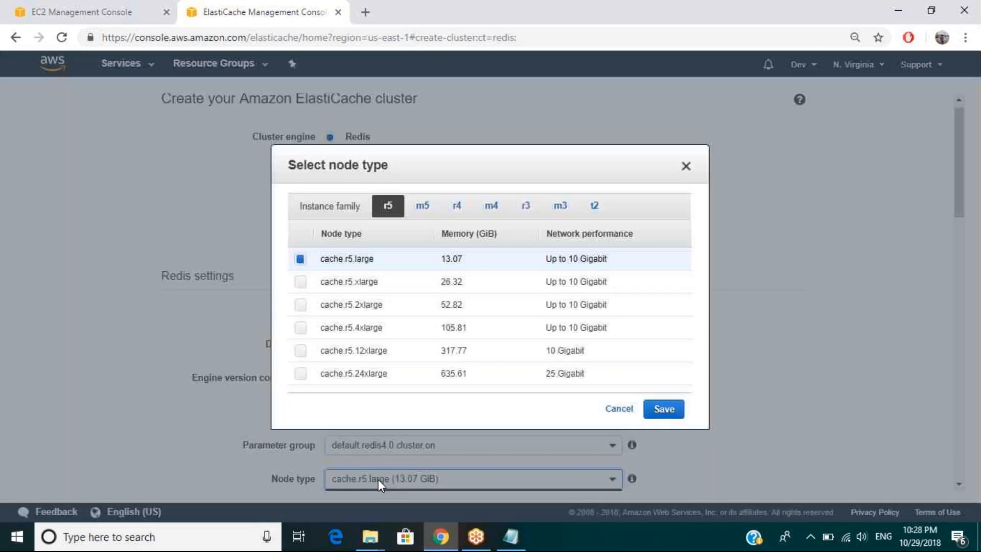
click(595, 207)
click(301, 259)
click(662, 340)
Step: Name the Redis cluster RedisCache
click(346, 307)
text(Redis)
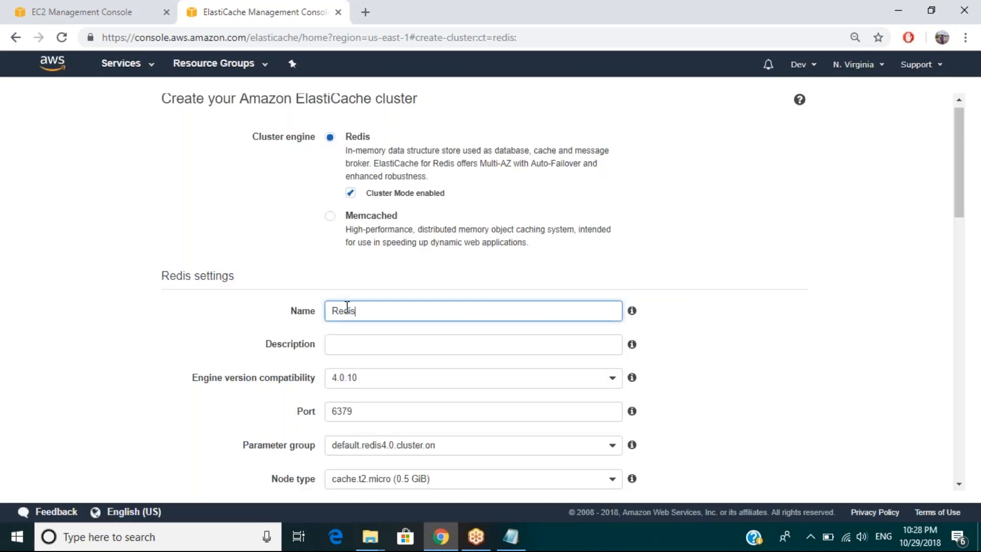
text(Cache)
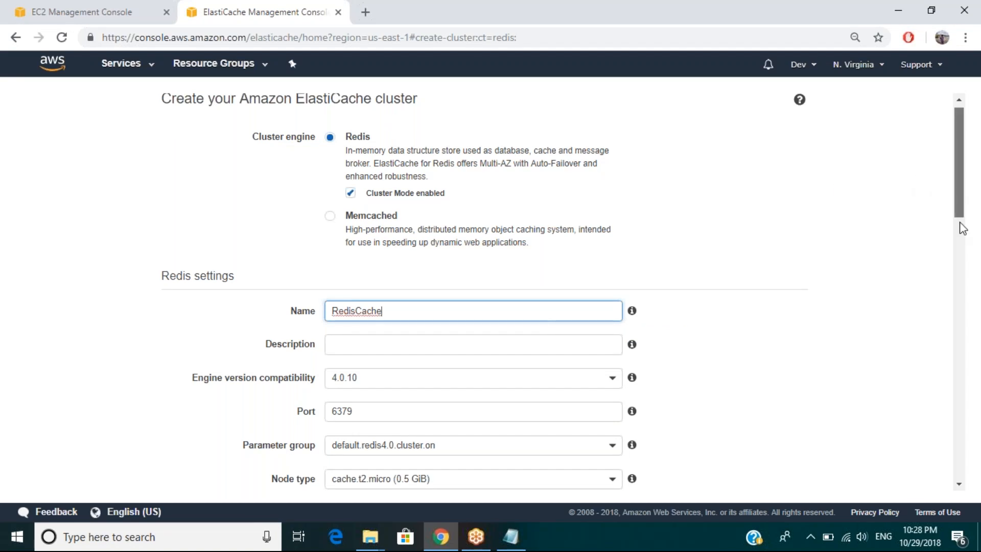
Step: Turn off Multi-AZ with Auto-Failover, review the security, backup and maintenance settings, and try to create the Redis cluster
drag(960, 225, 963, 315)
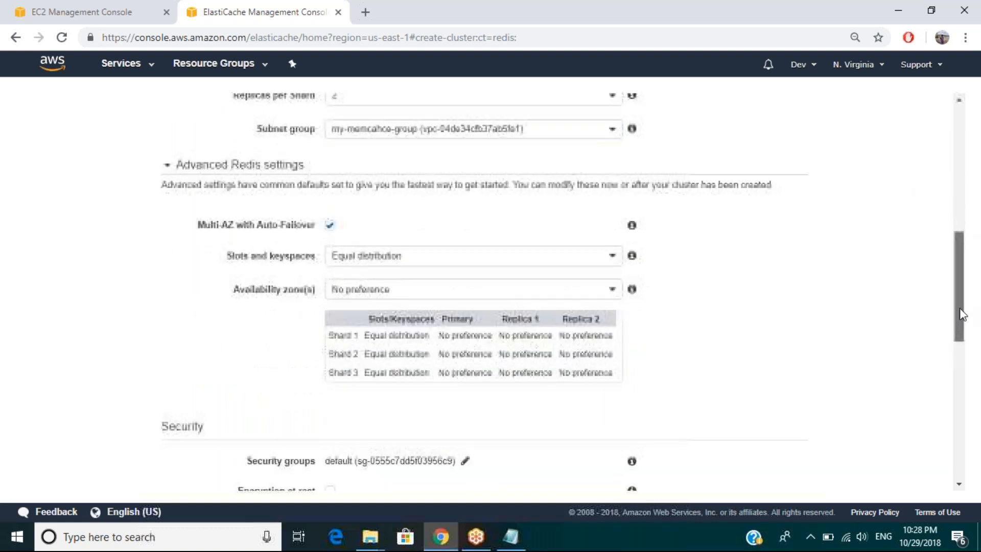
click(330, 204)
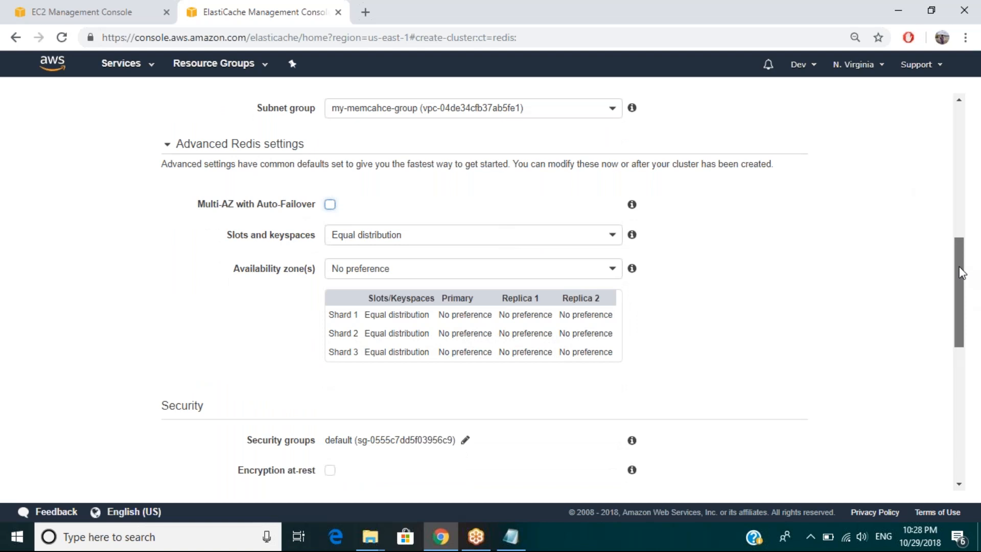
drag(963, 295, 963, 358)
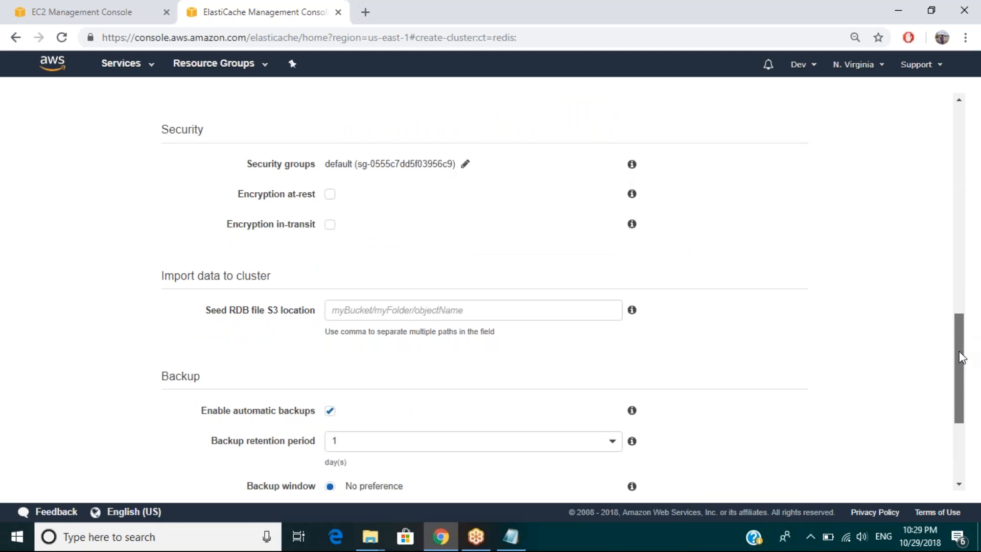
drag(963, 358, 962, 411)
scroll(963, 357, down, 1)
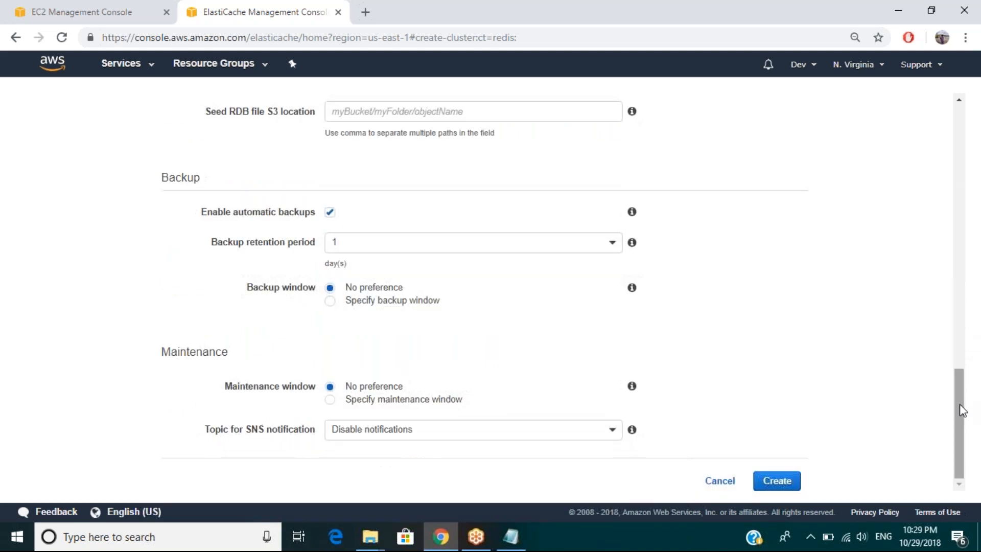
click(774, 483)
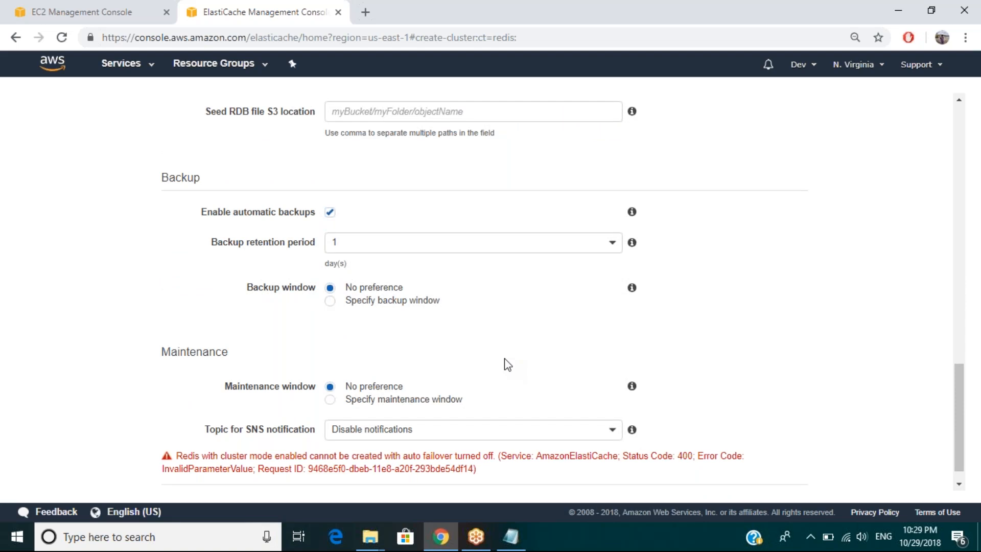
Step: Resolve the conflict between cluster mode and auto-failover in the Redis settings and create the RedisCache cluster
drag(408, 456, 472, 455)
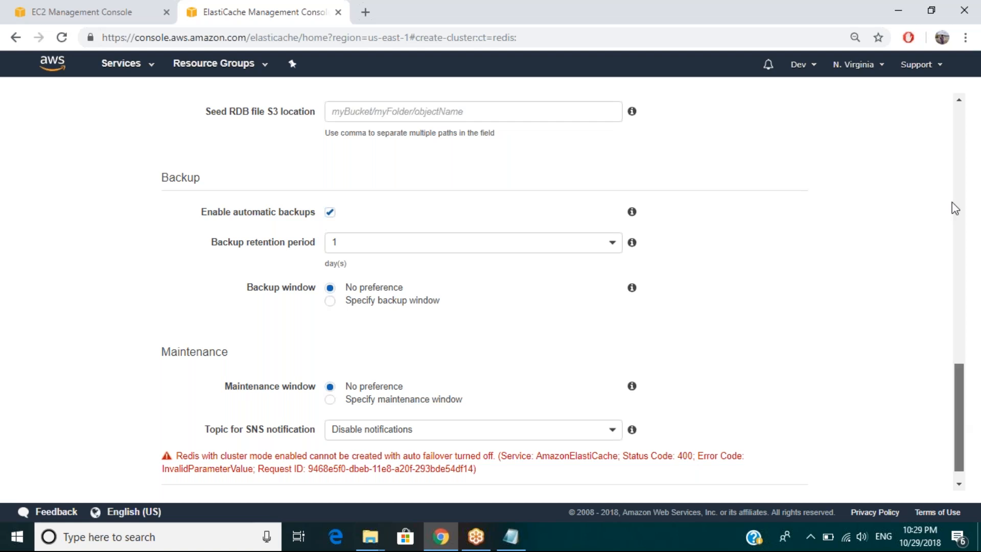
scroll(952, 201, up, 1)
scroll(952, 170, up, 2)
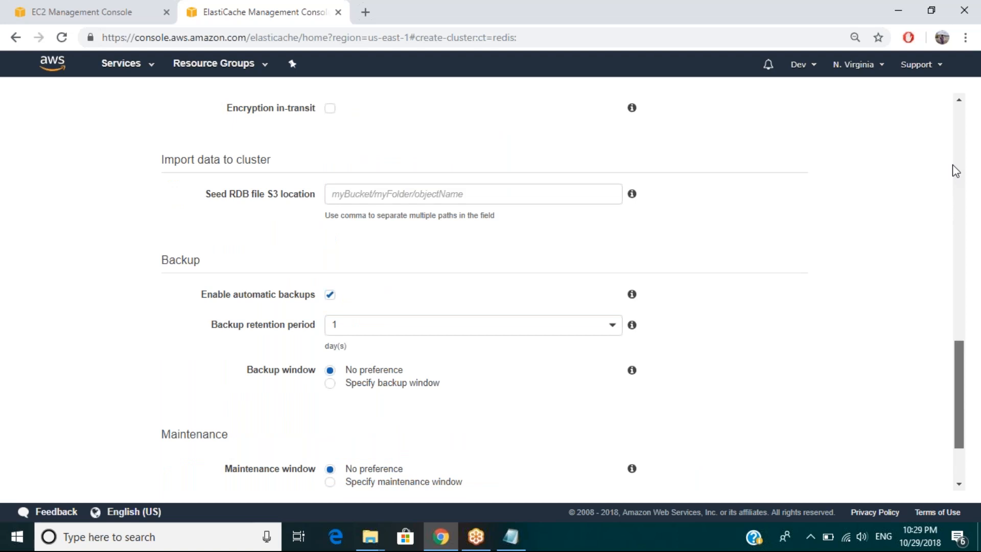
scroll(952, 165, up, 14)
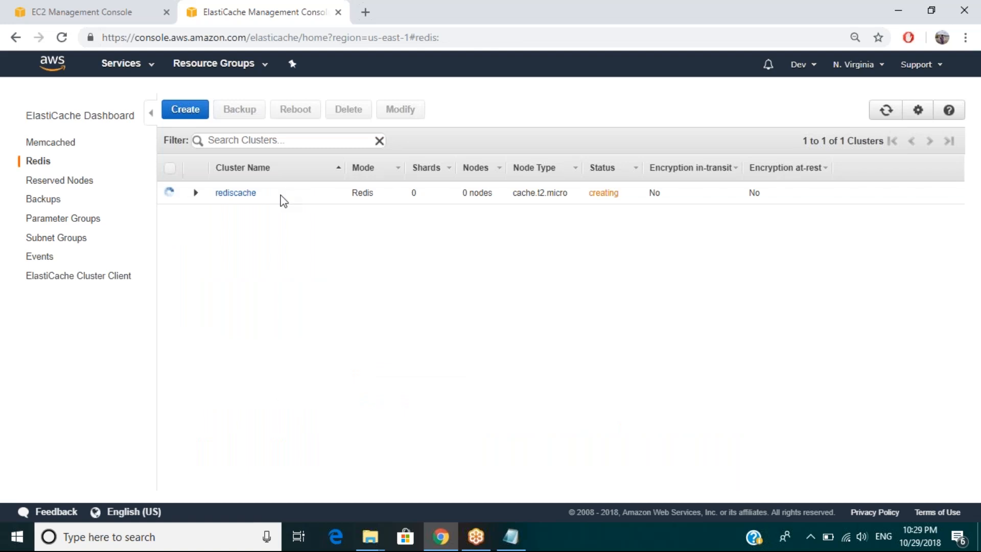
Step: Return to the EC2 target registration for ELBDemoTGTGrp and cancel it without changing the registered instances
click(83, 20)
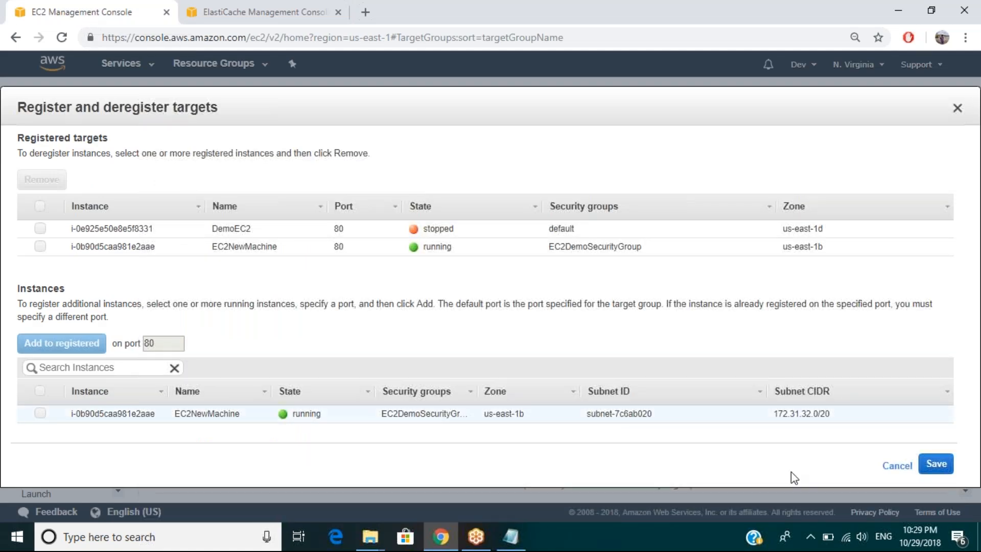
click(897, 465)
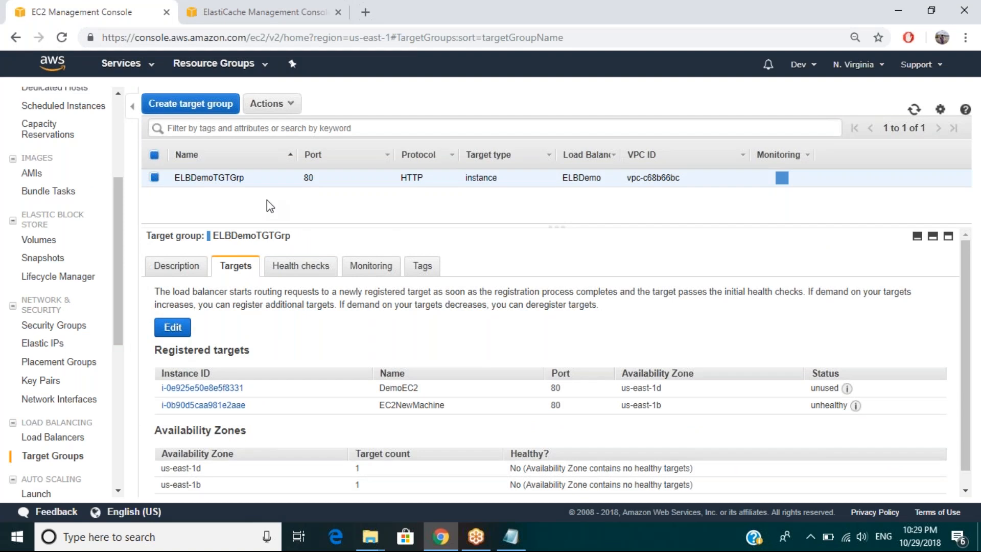
Step: Switch to the Notepad notes and add the line "VPC -> Networks -> Subnets -> Gateway" below the memcache note
click(510, 544)
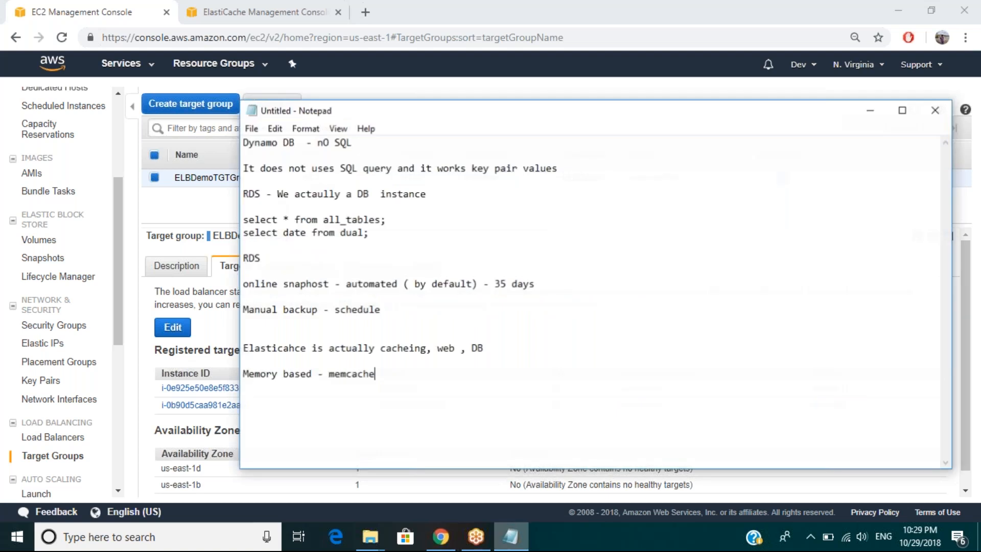
key(Return)
key(Return)
text(VPC -> )
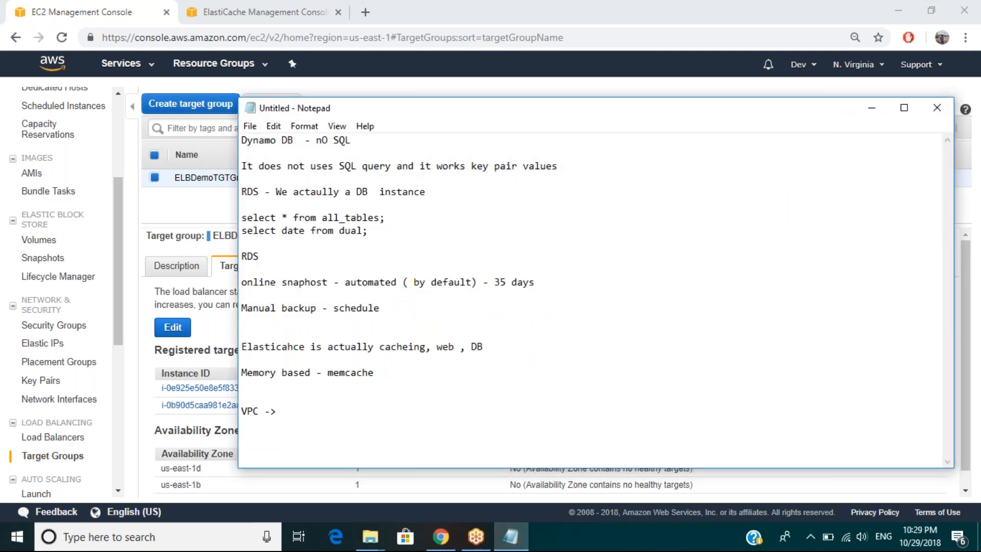
text(Netwroks)
key(BackSpace)
key(BackSpace)
key(BackSpace)
key(BackSpace)
key(BackSpace)
text(orks -> Subnets -> Ga)
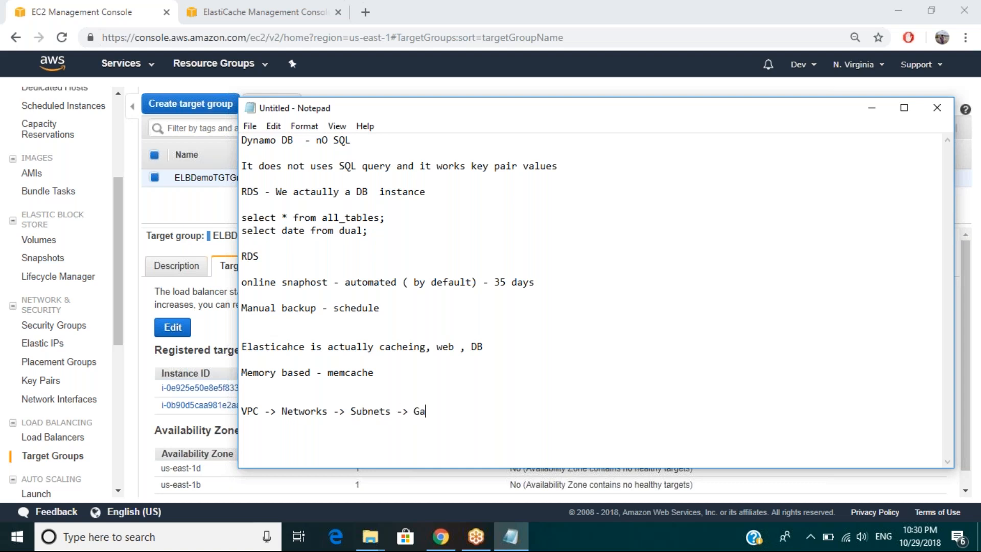
text(teway ( Creating infra inside)
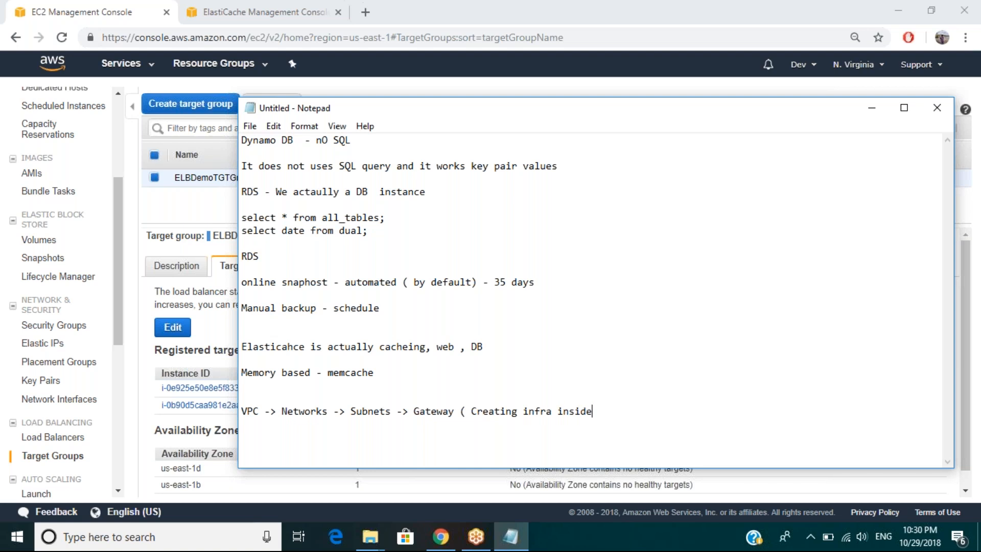
text( VPC ))
Step: Extend the VPC line with "( Creating infra inside VPC ) - private cloud"
text(- private cloud)
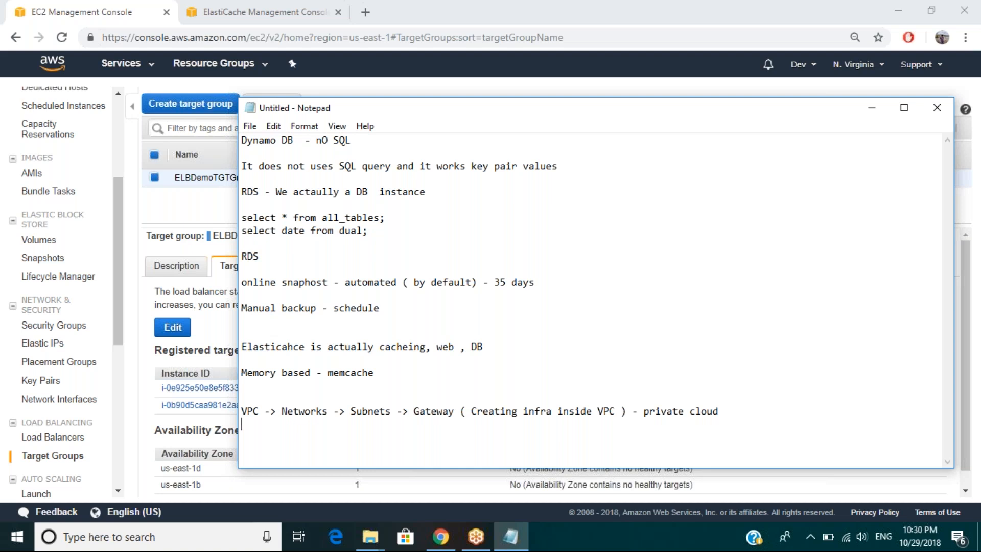
Step: Add the line "small project - > EC2 instances -> DB instacnes -> Webserver" below the VPC note
text(small project - > EC2 instances )
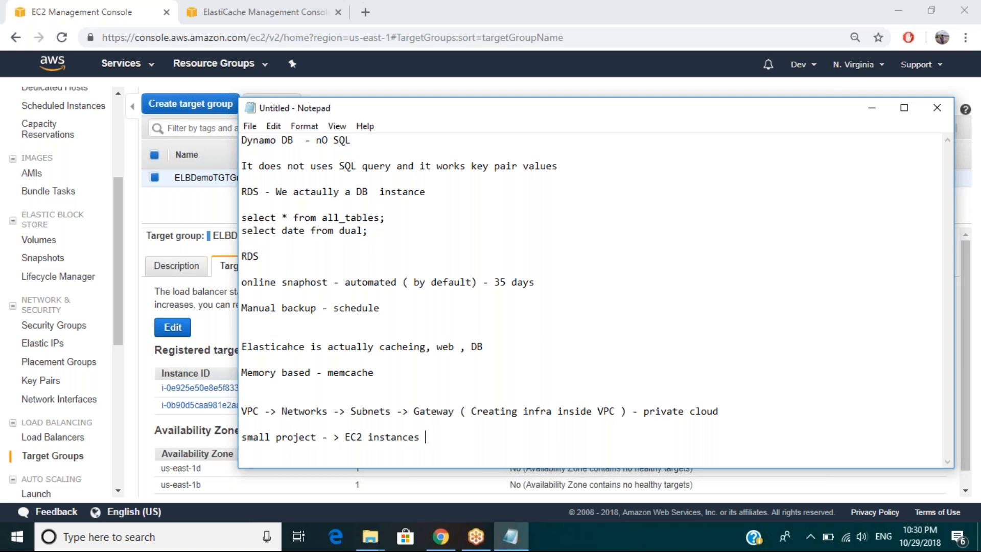
text(-> DB instacnes -> Webserver)
Step: Append "-> Autoscaling -> ELB" to the end of the small project line
click(369, 438)
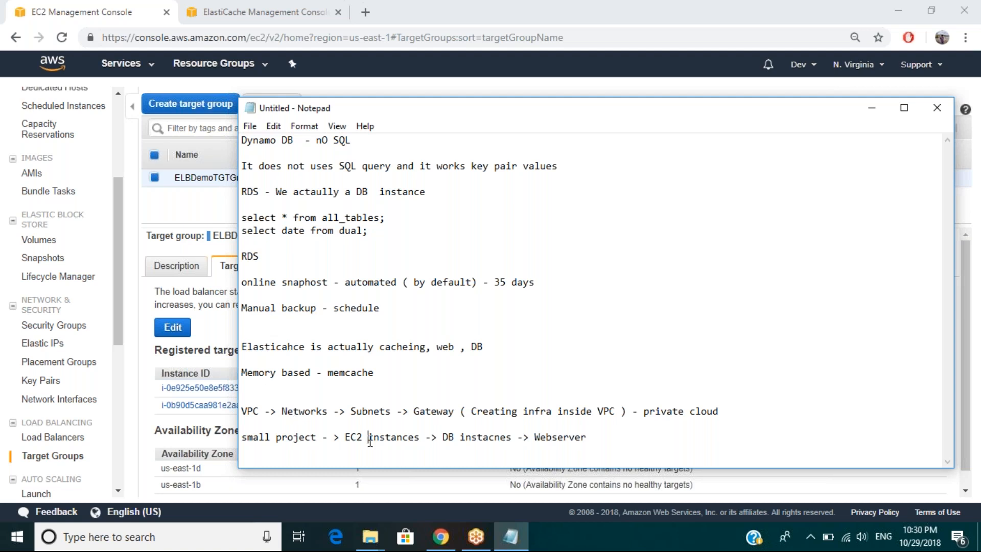
drag(369, 440, 418, 440)
click(593, 438)
text(-> Autoscaling )
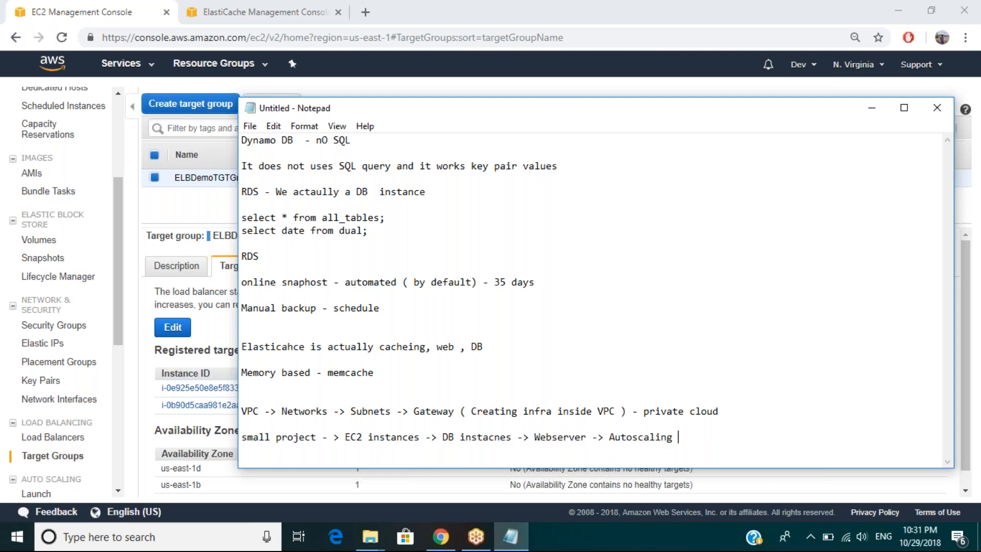
text(-> ELB)
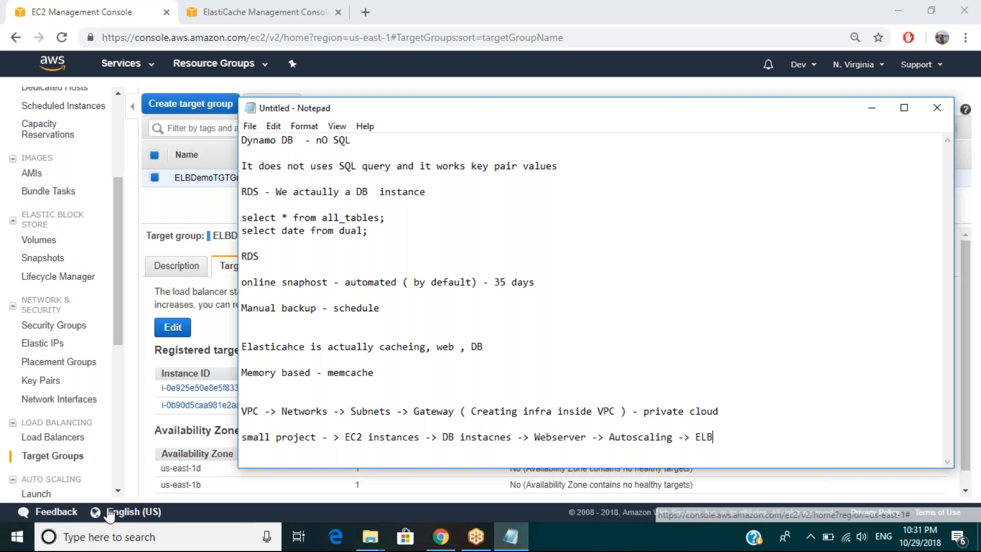
Step: Switch to Paint and draw a tall black rectangle about 84 × 327 px near the canvas's left side
click(15, 545)
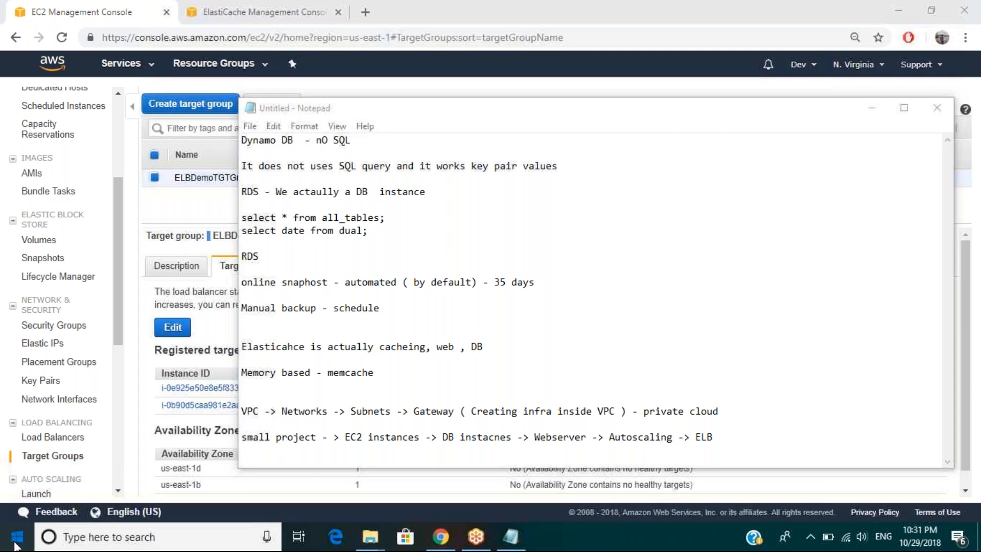
click(15, 545)
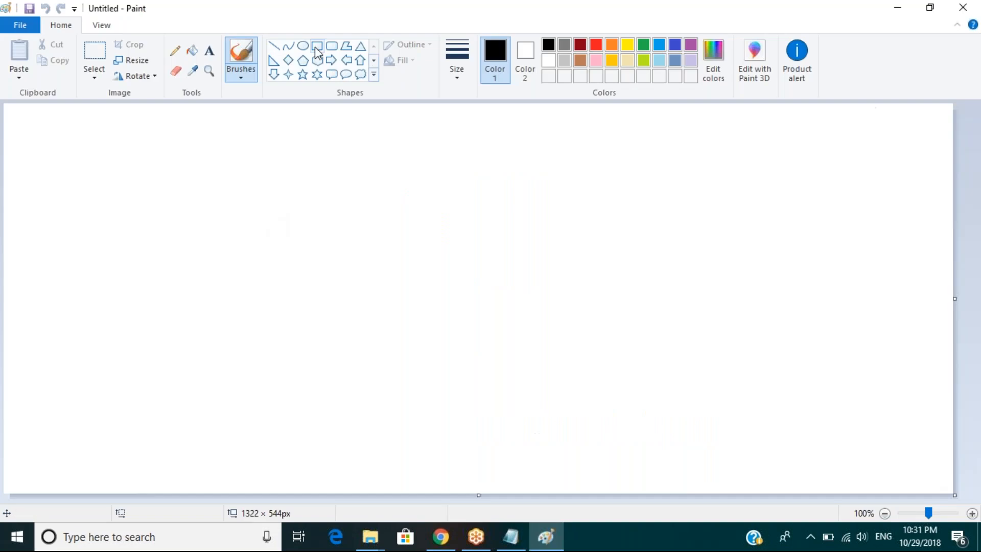
click(317, 47)
mouse_move(96, 197)
mouse_down()
mouse_move(144, 318)
mouse_move(155, 418)
mouse_up()
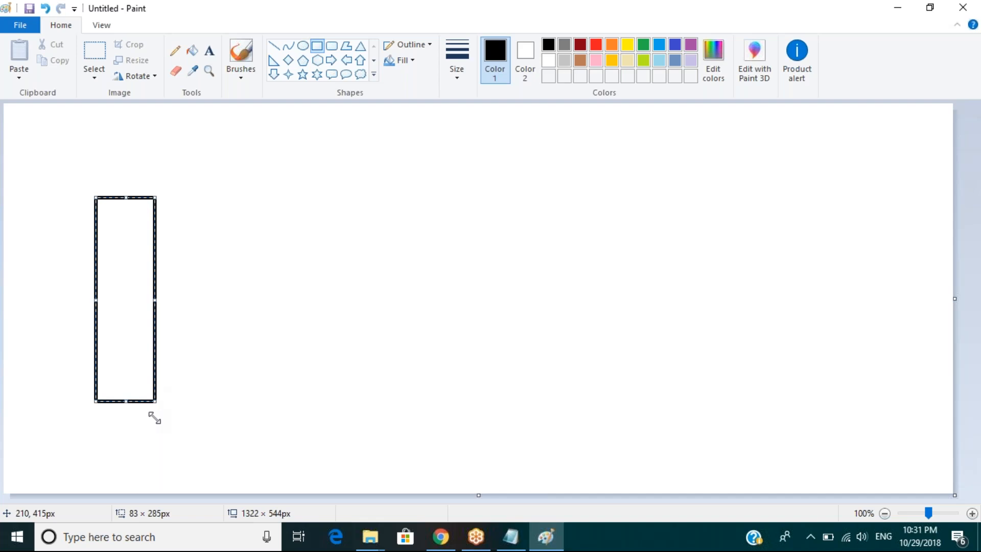
drag(155, 418, 157, 433)
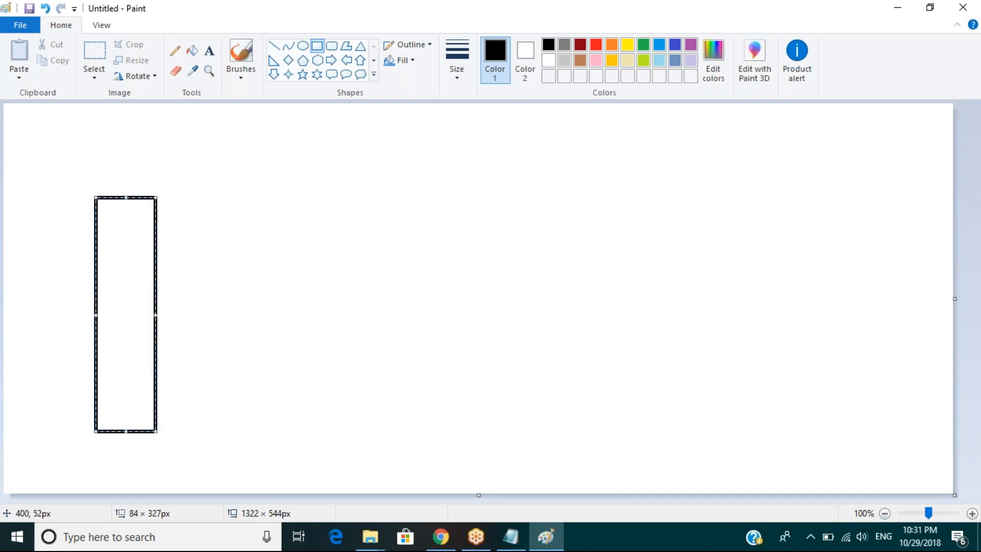
Step: Draw two circles one above the other beside the tall rectangle, the lower one about 88 × 77 px
click(303, 46)
drag(268, 224, 330, 284)
drag(280, 340, 343, 396)
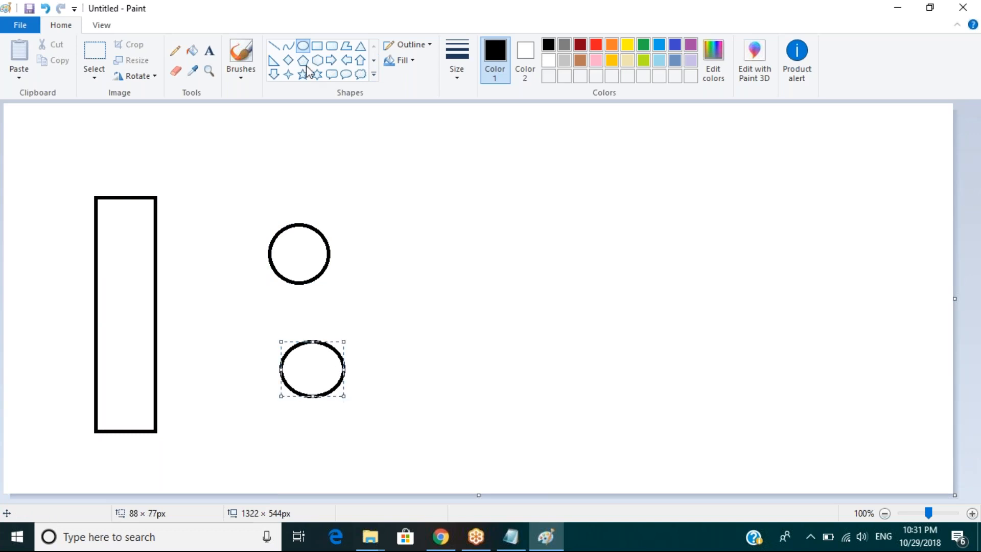
click(303, 50)
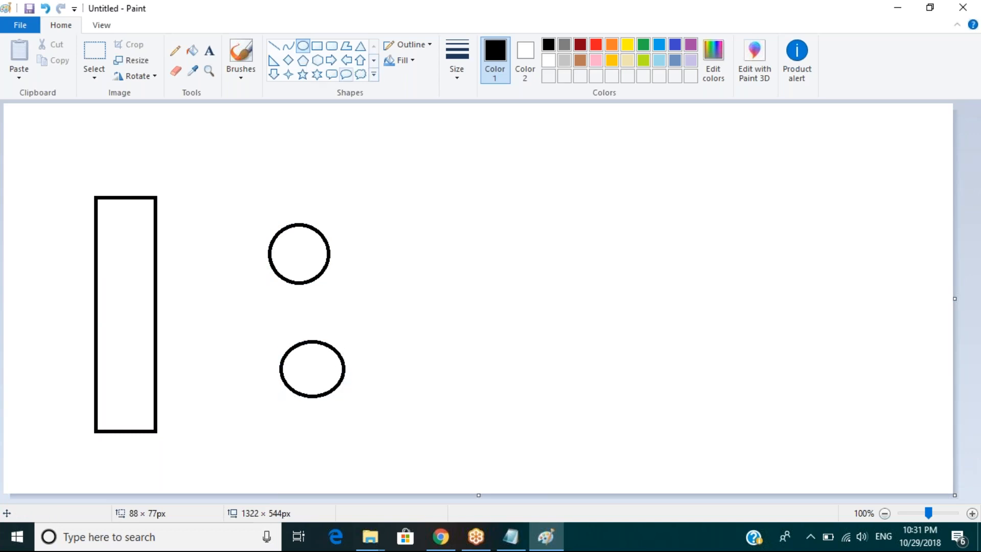
Step: Draw a rounded rectangle about 212 × 116 px well to the right of the two circles
click(332, 45)
drag(557, 257, 656, 337)
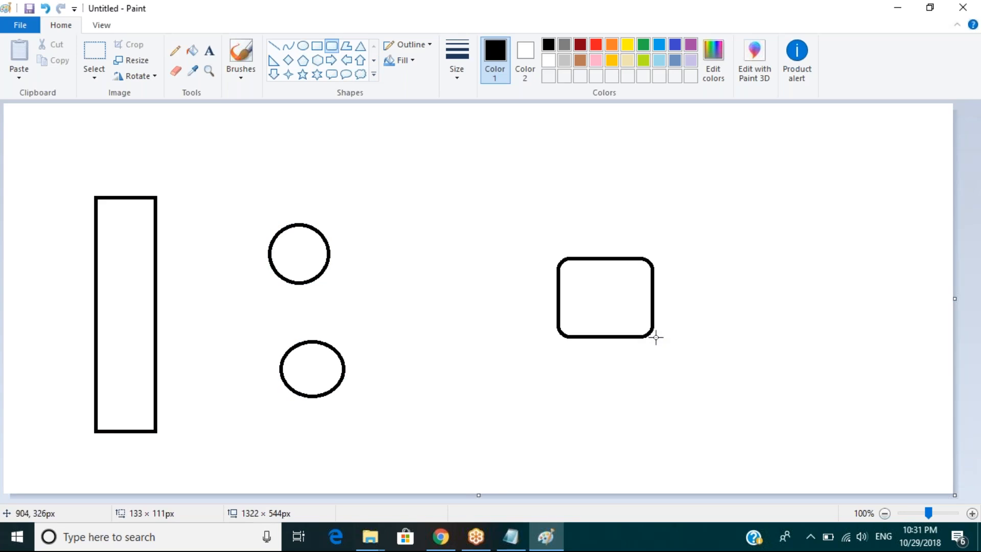
drag(656, 337, 710, 342)
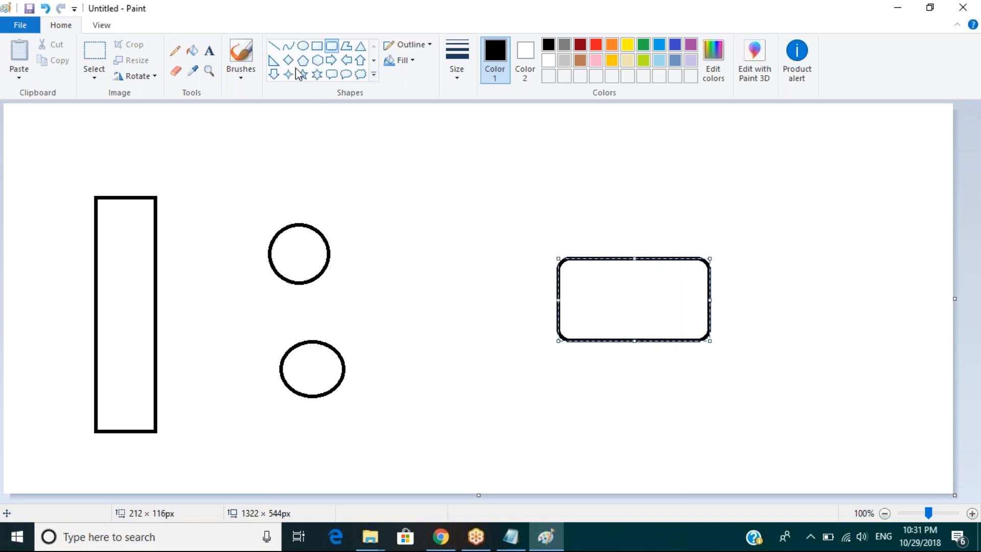
click(317, 45)
drag(246, 194, 358, 394)
key(ctrl+z)
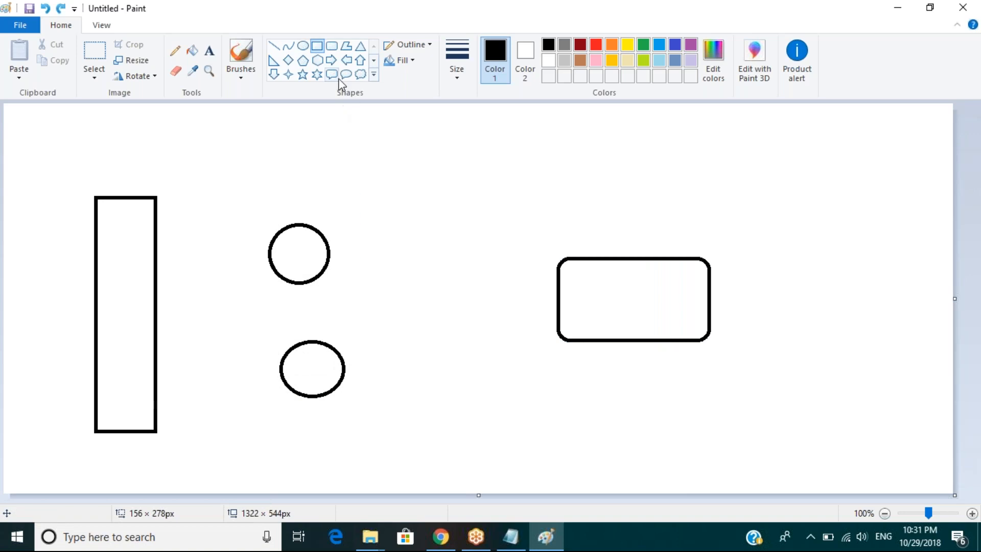
drag(260, 190, 387, 426)
key(ctrl+z)
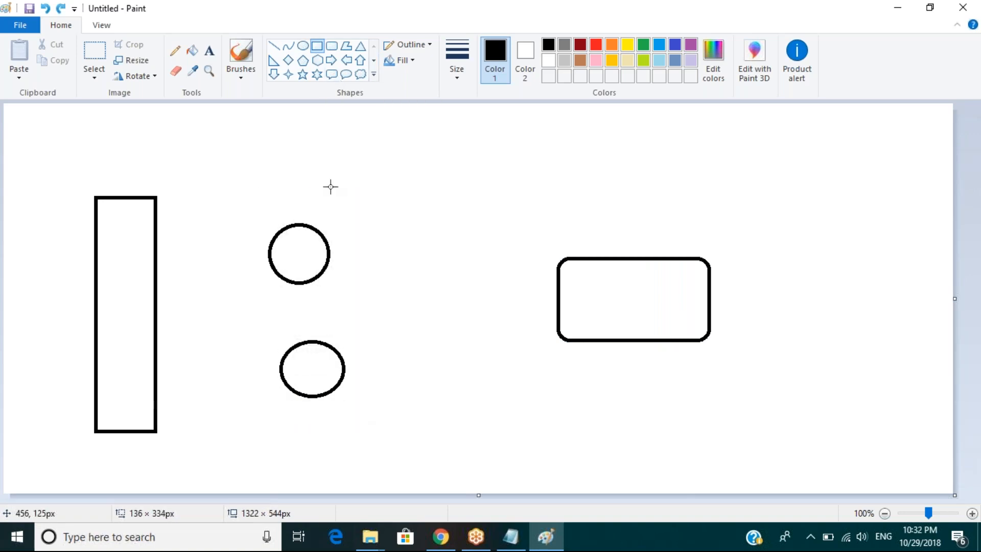
Step: Draw a rounded rectangular callout about 136 × 371 px enclosing both circles
click(330, 75)
drag(264, 185, 362, 424)
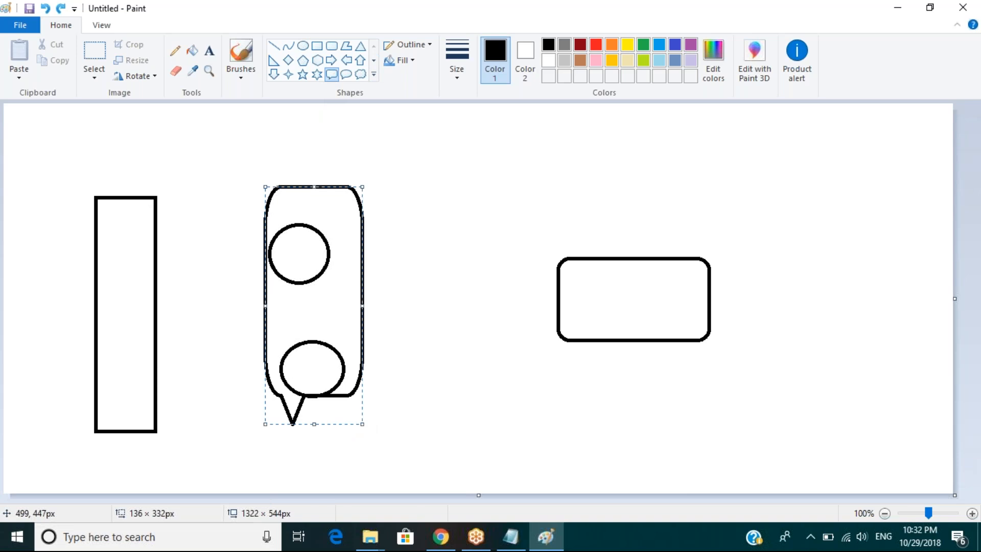
drag(314, 424, 314, 453)
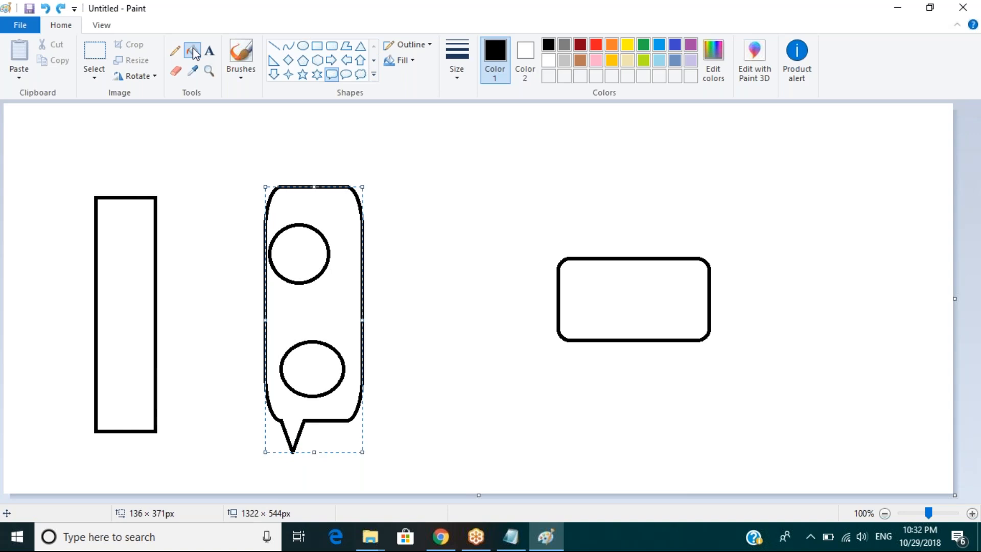
Step: Fill the tall rectangle and the rounded rectangle with orange, and the callout around the circles with dark red
click(193, 51)
click(612, 44)
click(125, 315)
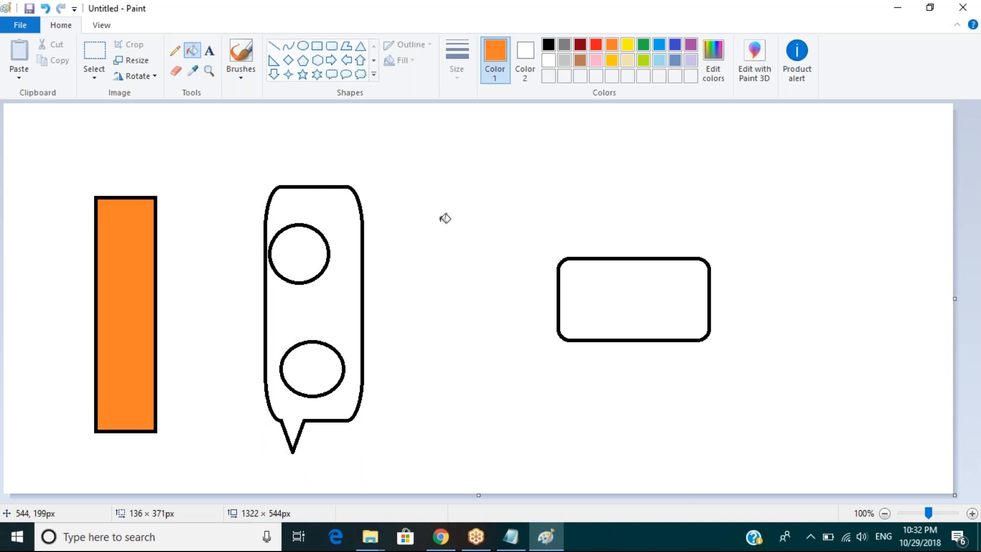
click(630, 309)
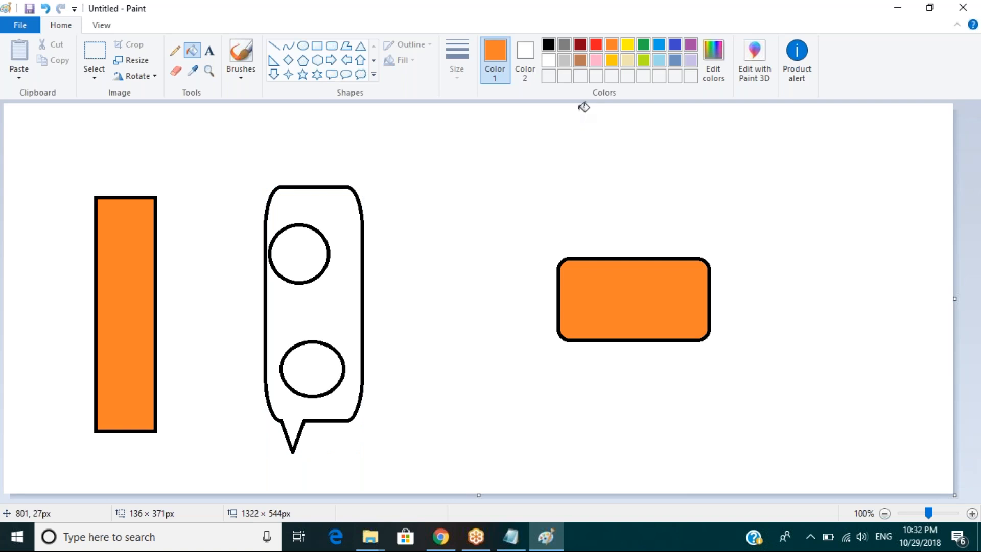
click(580, 44)
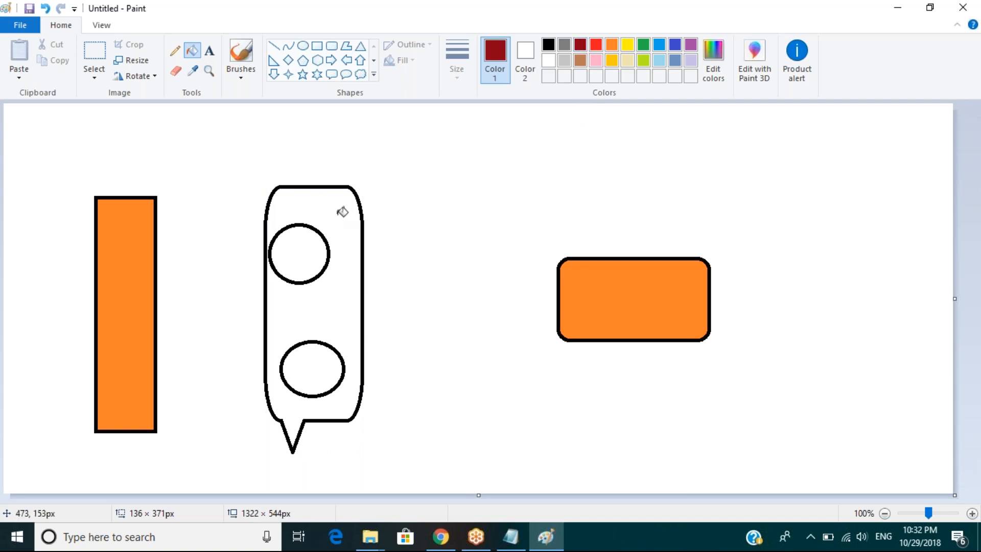
click(349, 282)
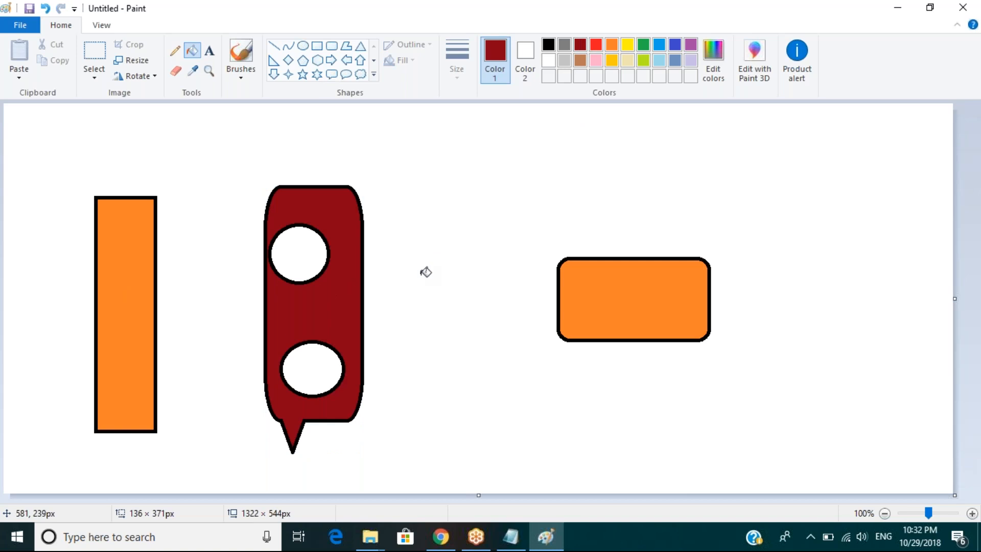
Step: Draw dark red lines connecting the tall rectangle to each circle and each circle to the orange rounded rectangle
click(272, 49)
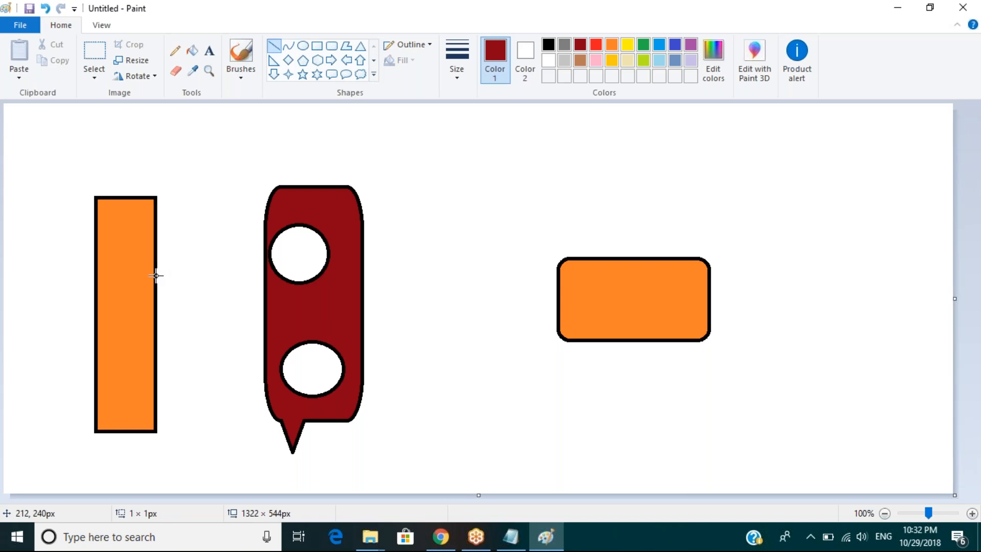
drag(156, 276, 222, 260)
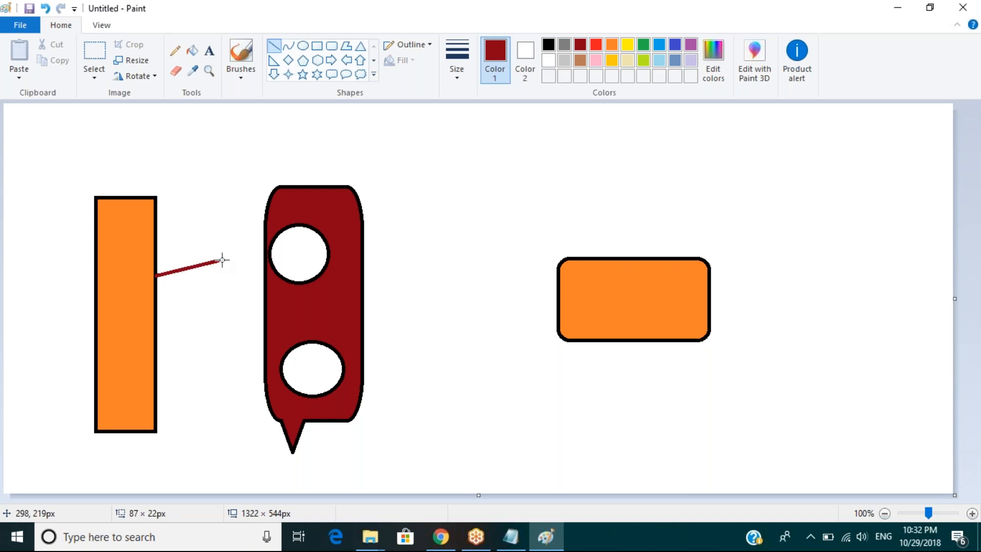
drag(222, 260, 274, 254)
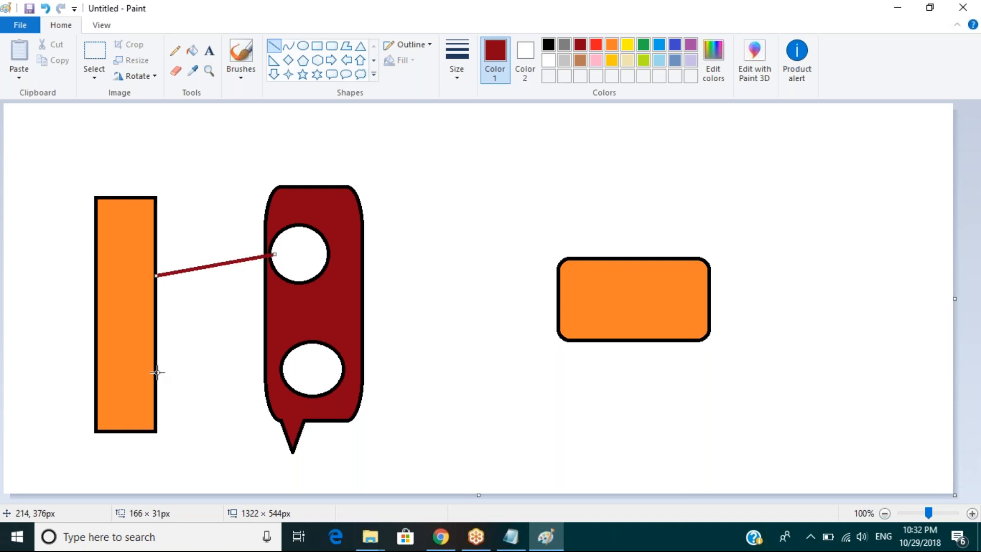
drag(157, 372, 286, 373)
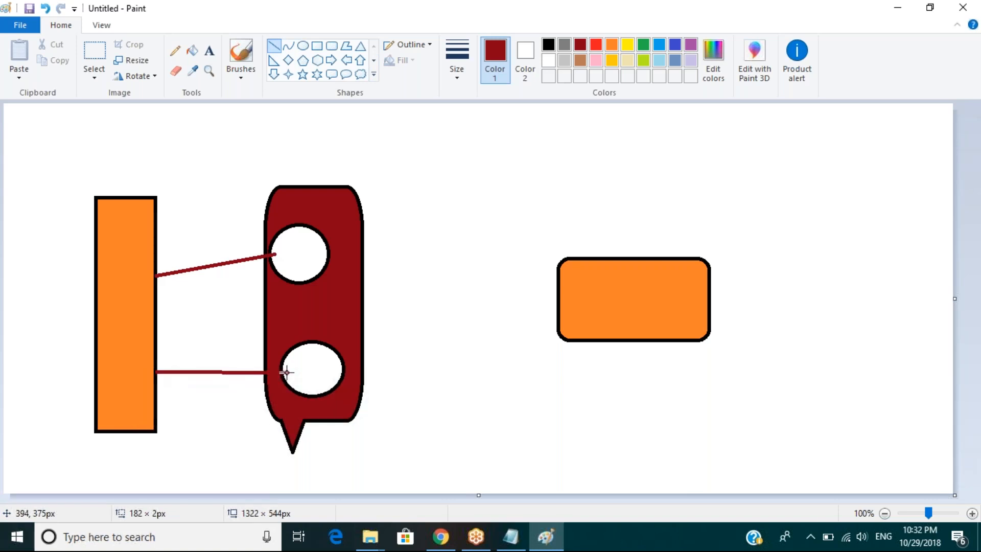
drag(328, 248, 560, 279)
drag(344, 374, 565, 326)
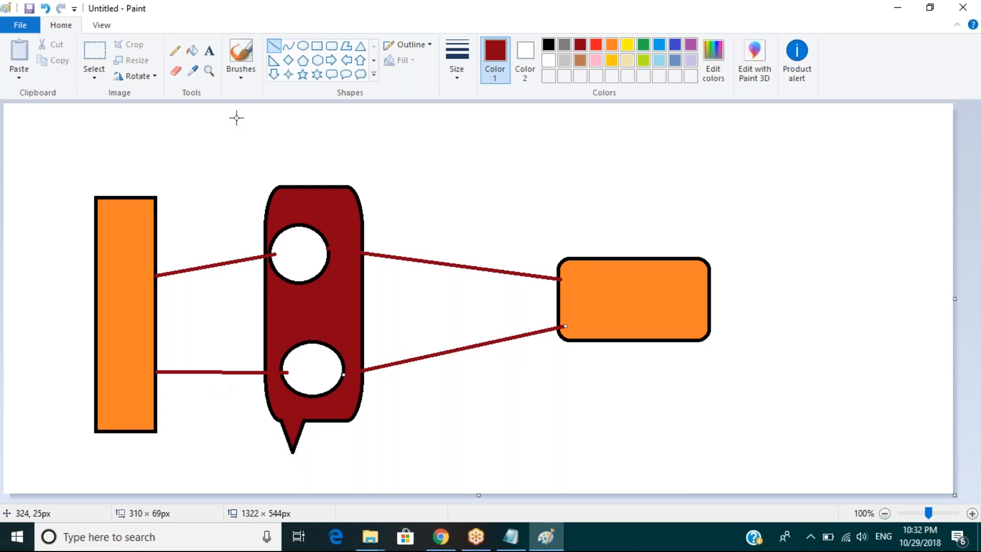
Step: Draw a dark red frame about 757 × 447 px around the callout and rounded rectangle, leaving the tall rectangle outside
click(316, 46)
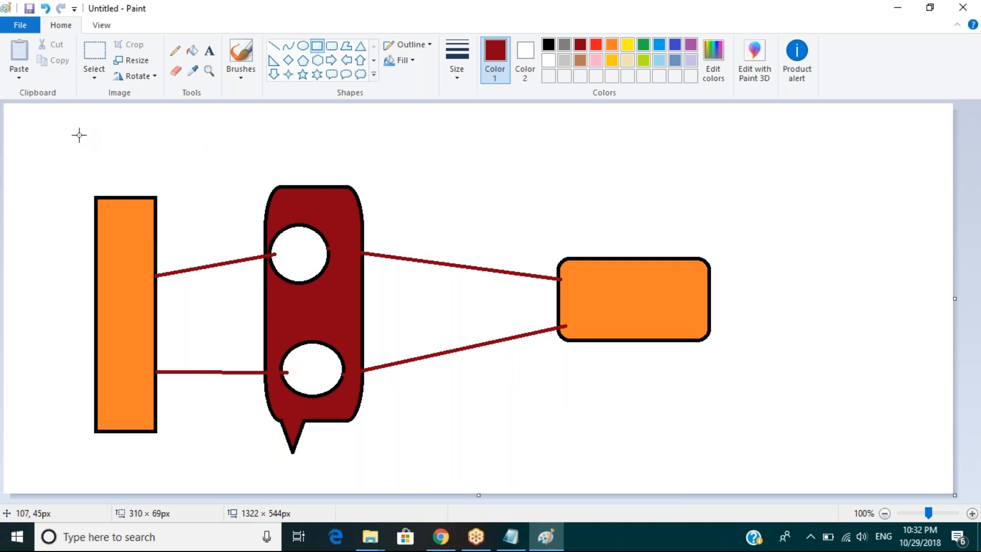
drag(66, 136, 751, 456)
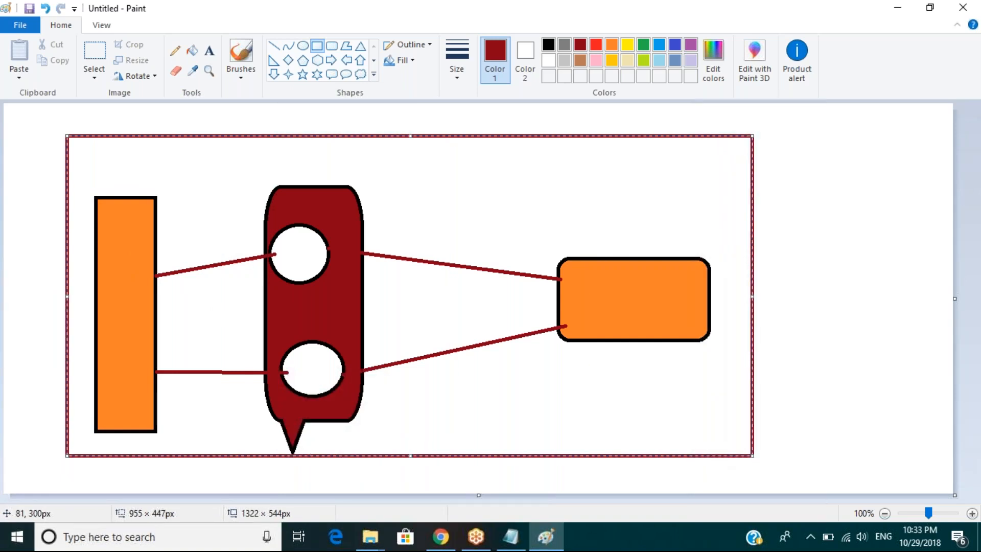
drag(76, 299, 209, 313)
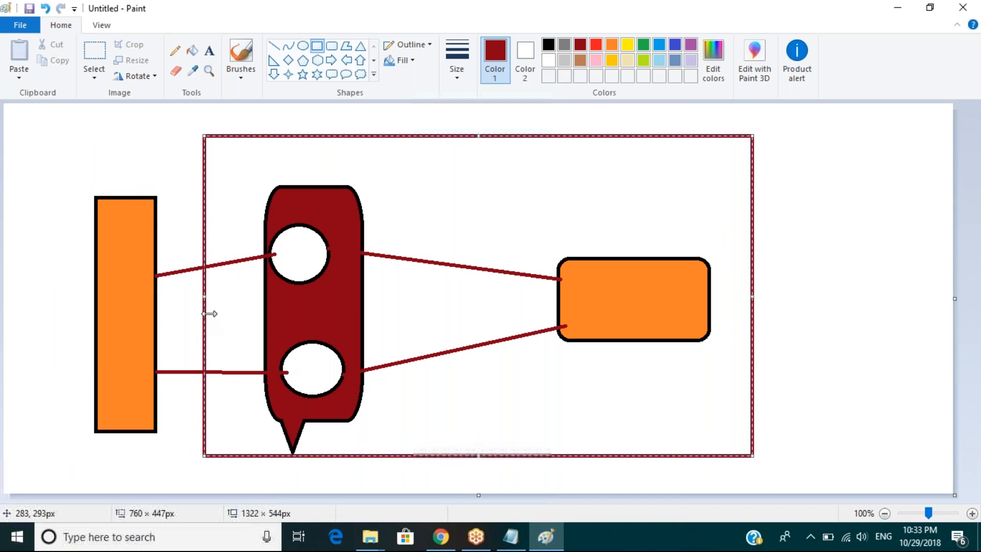
drag(209, 314, 210, 314)
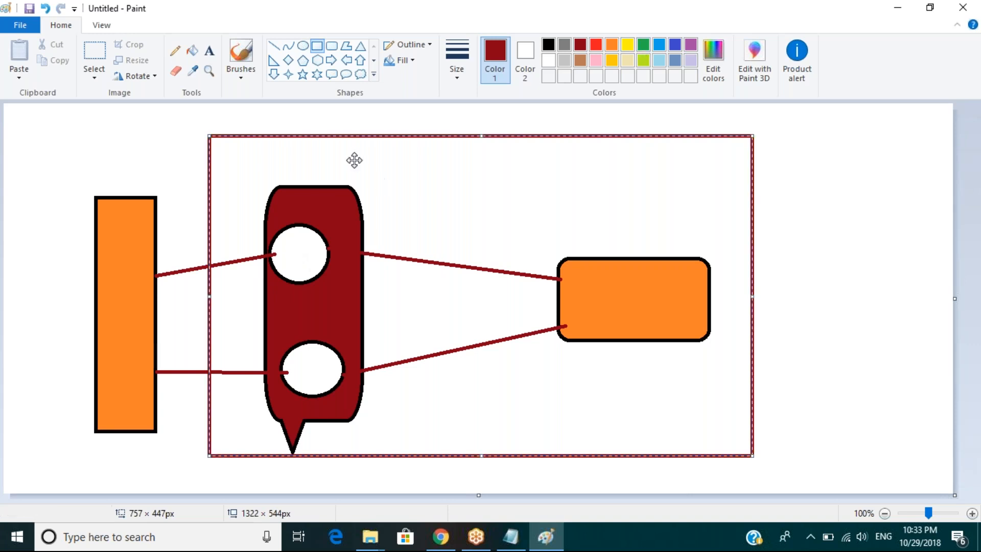
click(197, 53)
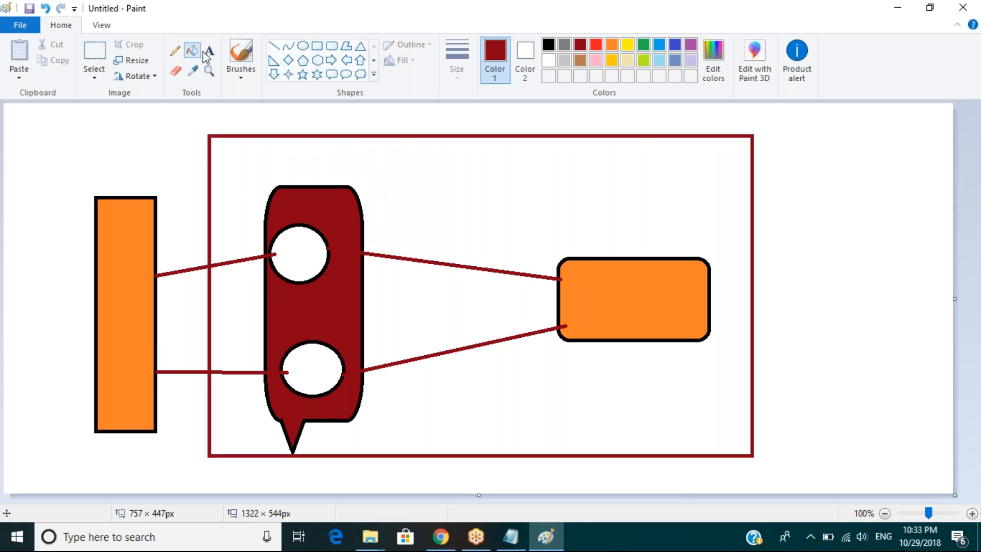
Step: Fill the upper circle with green and the lower circle with red
click(644, 49)
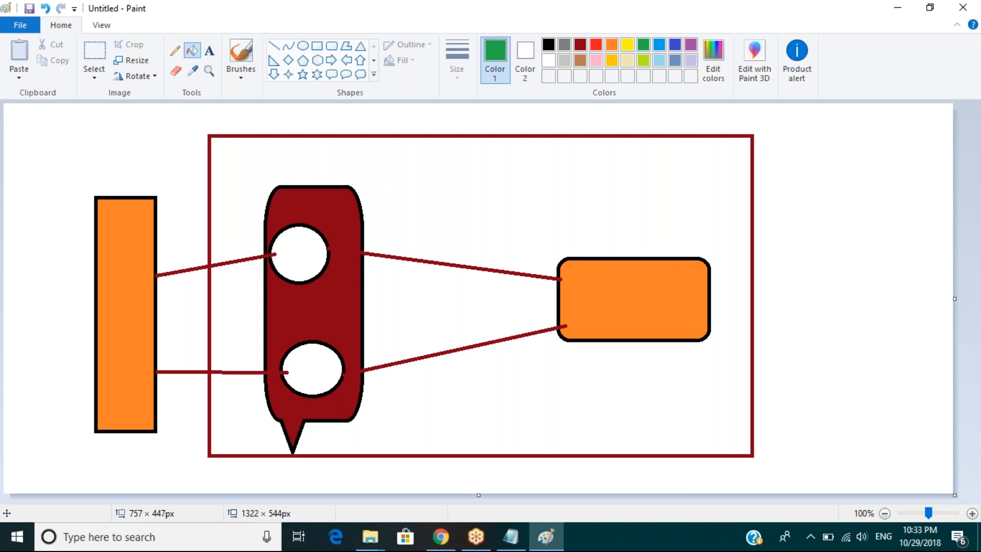
click(302, 258)
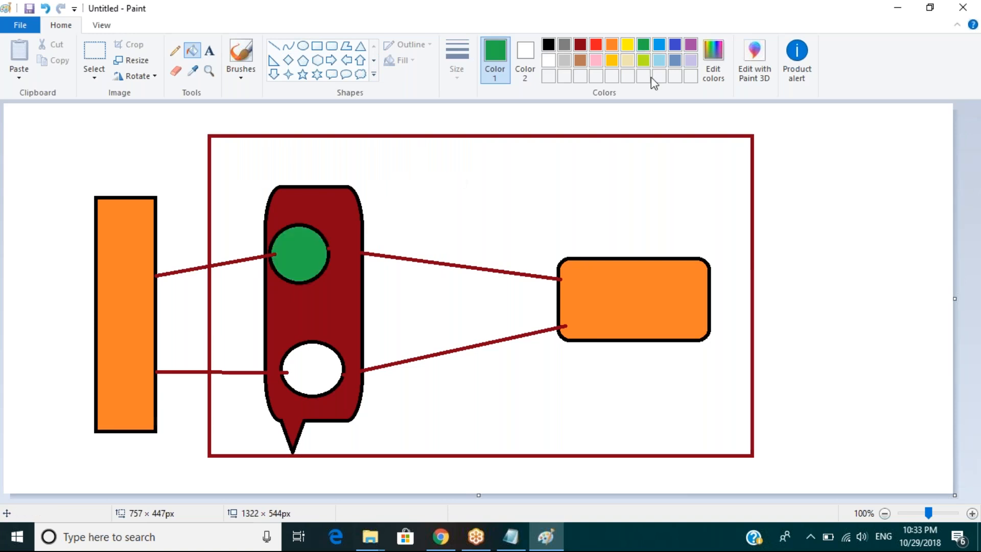
click(595, 50)
click(325, 362)
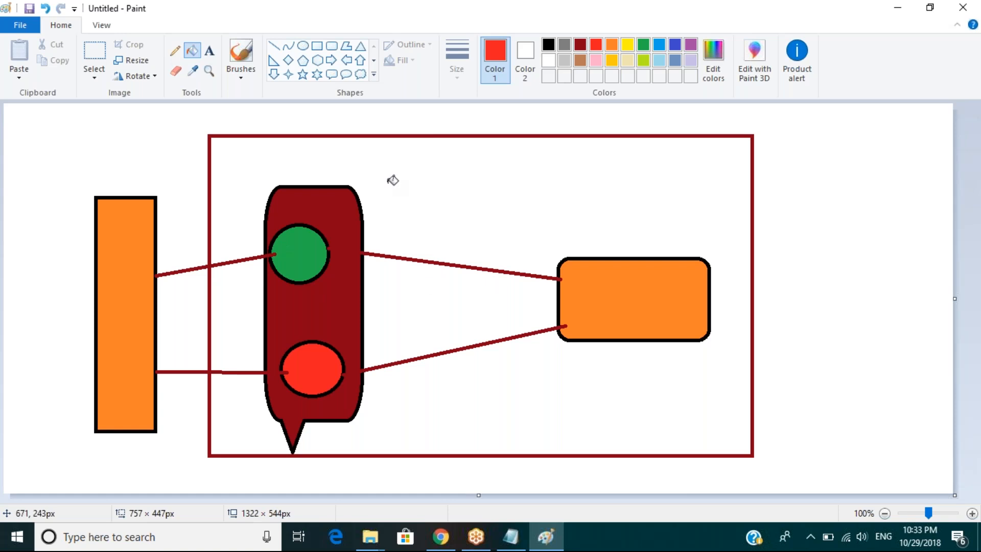
Step: Erase the upper dark red line between the callout and the orange rounded rectangle
click(176, 71)
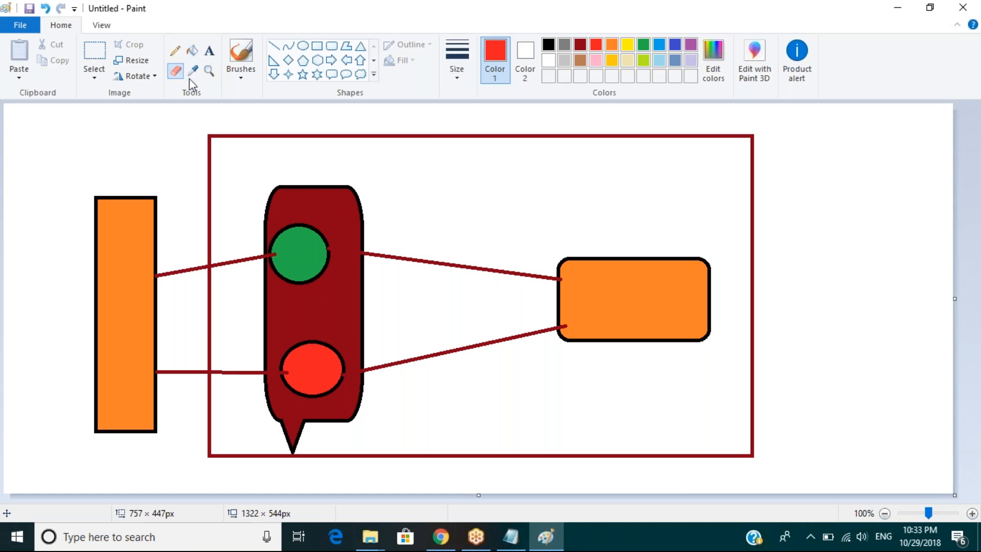
mouse_move(383, 254)
mouse_down()
mouse_move(379, 262)
mouse_move(404, 234)
mouse_move(385, 283)
mouse_move(411, 278)
mouse_up()
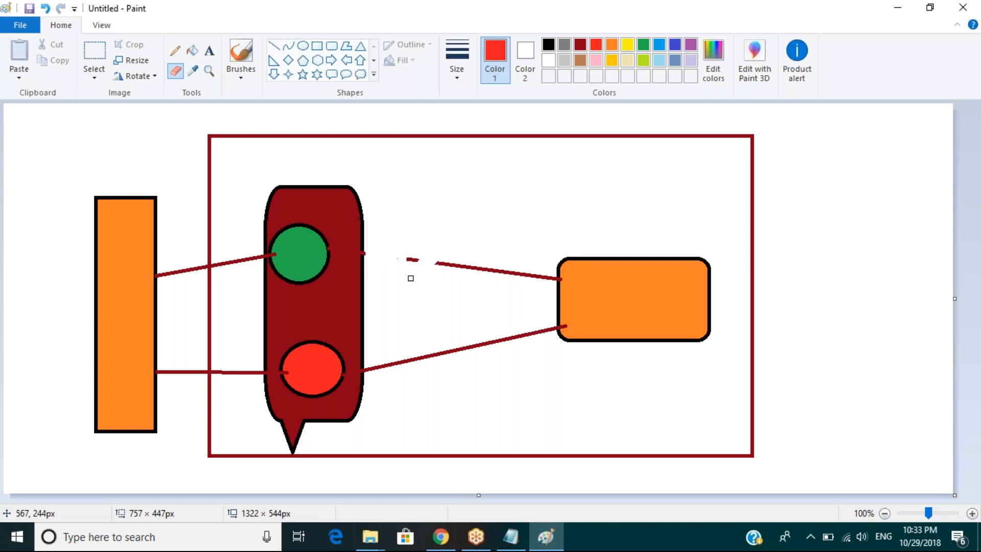
mouse_move(445, 245)
mouse_down()
mouse_move(409, 261)
mouse_move(483, 250)
mouse_move(528, 265)
mouse_move(502, 272)
mouse_move(551, 259)
mouse_move(533, 276)
mouse_up()
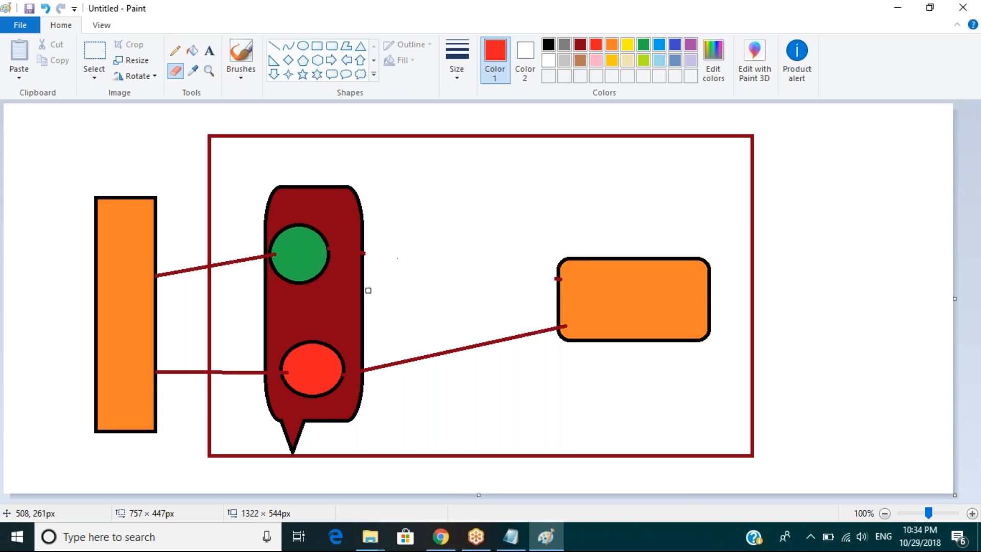
Step: Draw a red rounded rectangle about 175 × 50 px inside the frame, above the erased line
click(332, 47)
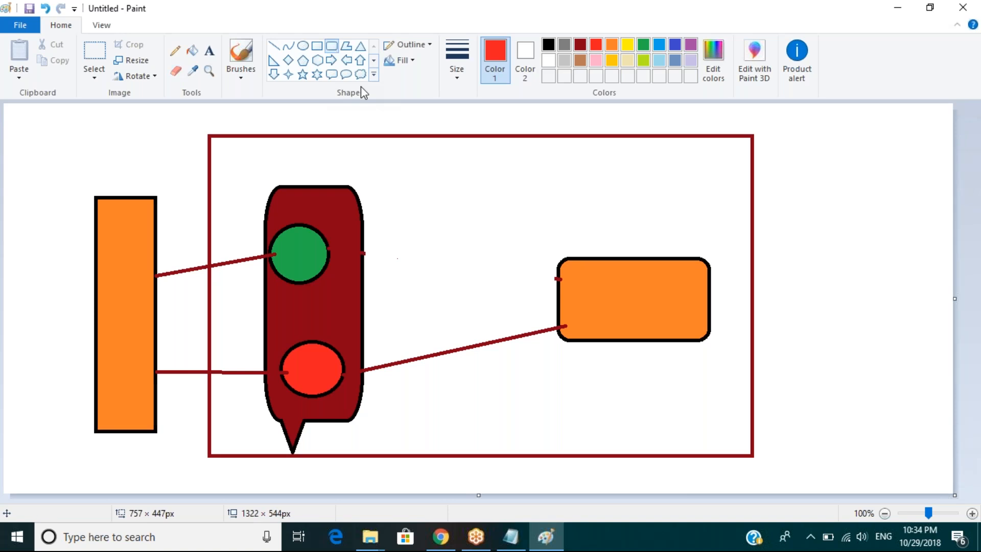
drag(388, 171, 433, 181)
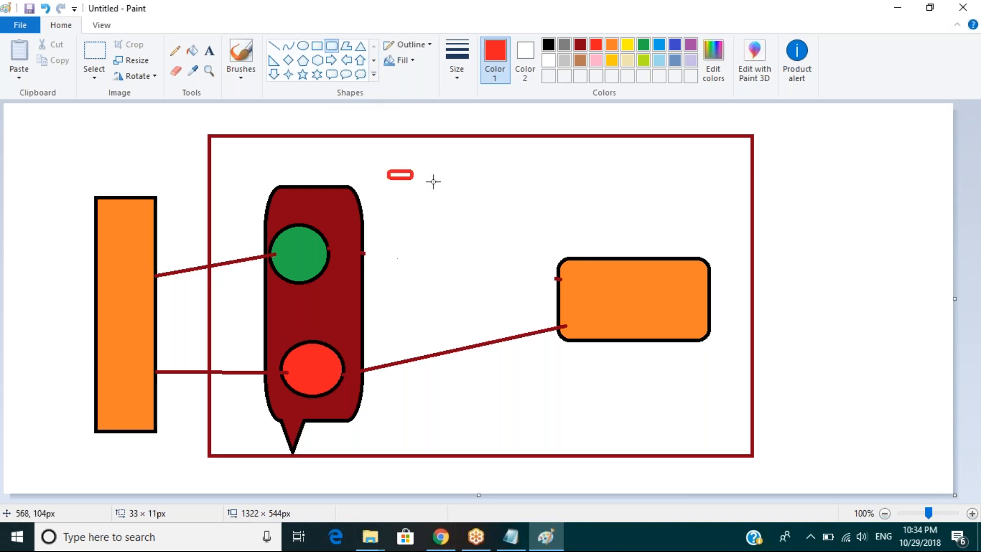
drag(434, 181, 513, 206)
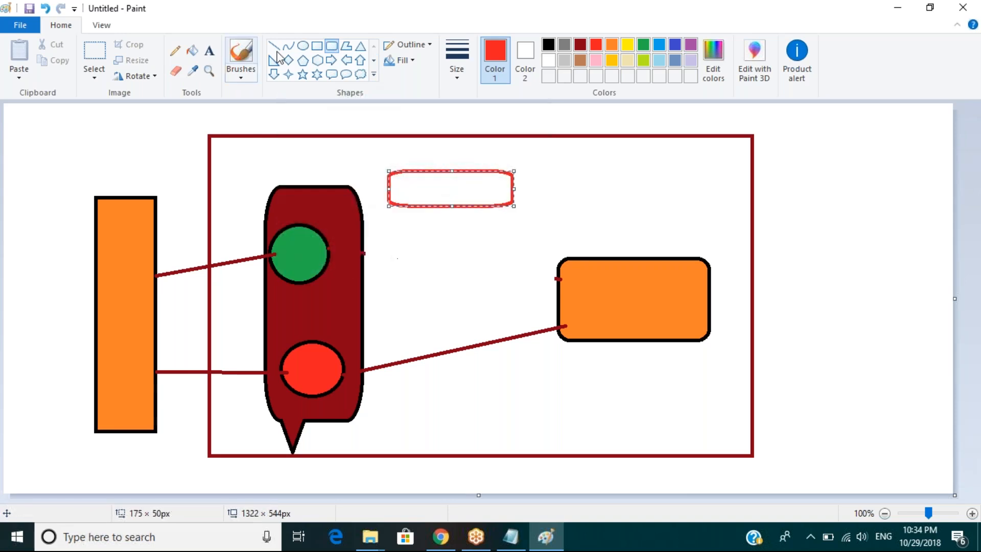
Step: Draw a red pentagon outside the frame beside the tall rectangle, with red lines to the tall rectangle and the red rounded rectangle
click(305, 64)
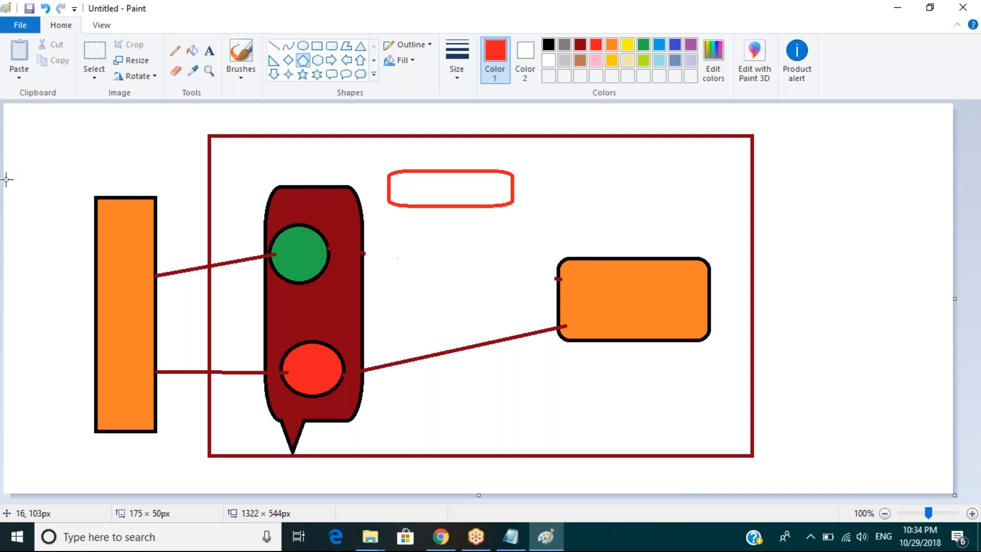
mouse_move(8, 172)
mouse_down()
mouse_move(54, 225)
mouse_move(96, 251)
mouse_up()
click(275, 47)
mouse_move(54, 199)
mouse_down()
mouse_move(360, 165)
mouse_move(392, 173)
mouse_up()
Step: Draw a red line from the red rounded rectangle to a lime-outlined oval callout about 108 × 64 px inside the frame
drag(515, 187, 625, 170)
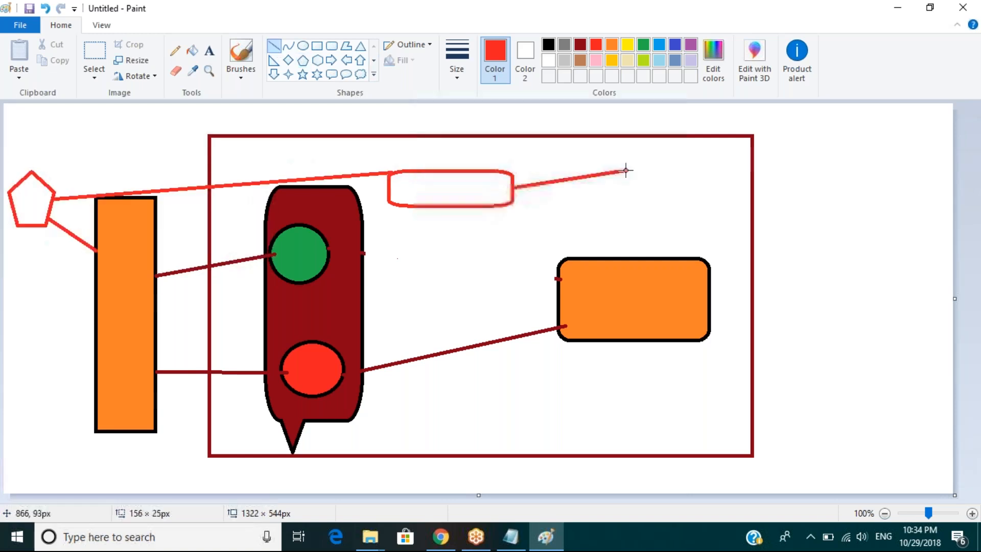
click(351, 76)
mouse_move(627, 172)
mouse_down()
mouse_move(636, 159)
mouse_move(704, 206)
mouse_up()
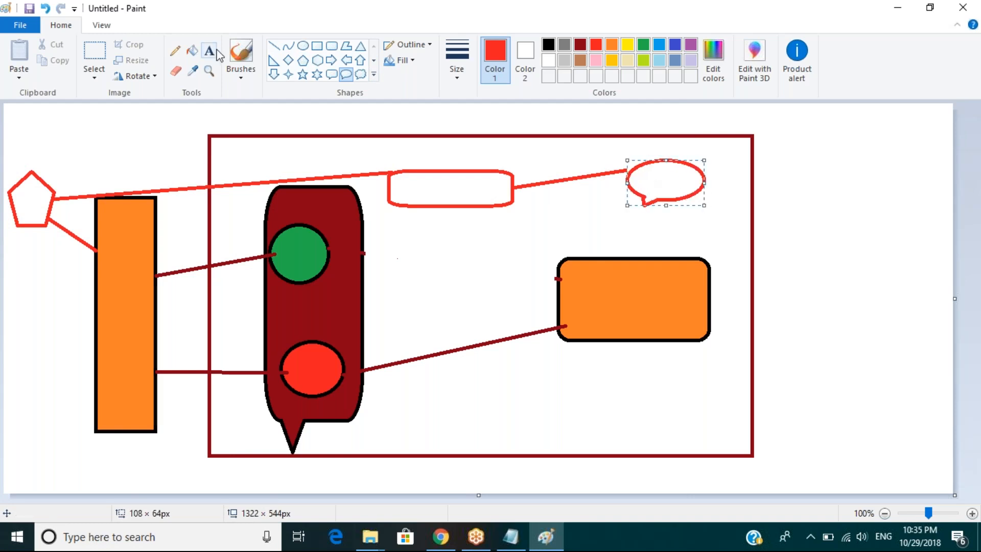
click(644, 61)
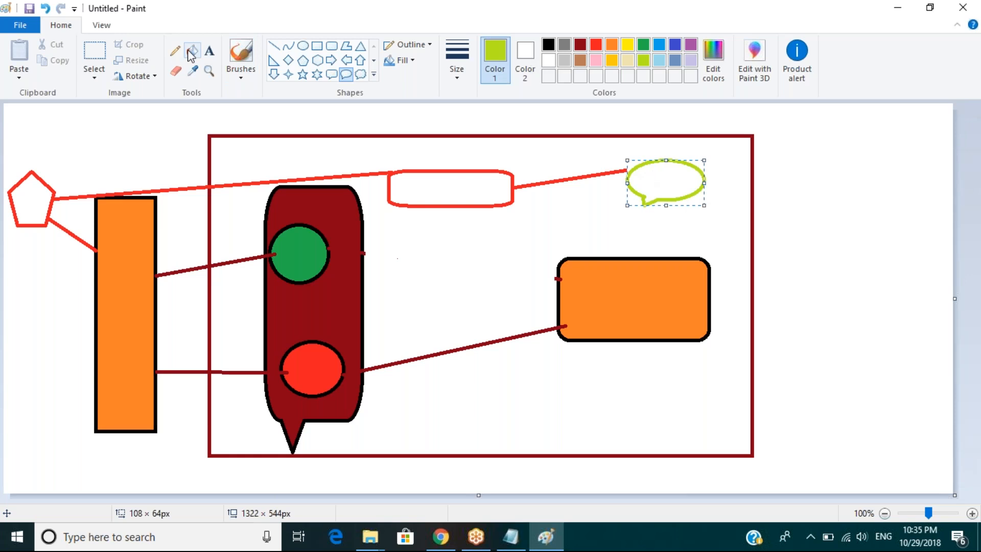
Step: Fill the red-outlined rounded rectangle with light turquoise and the pentagon with gold
click(192, 52)
click(659, 61)
click(455, 187)
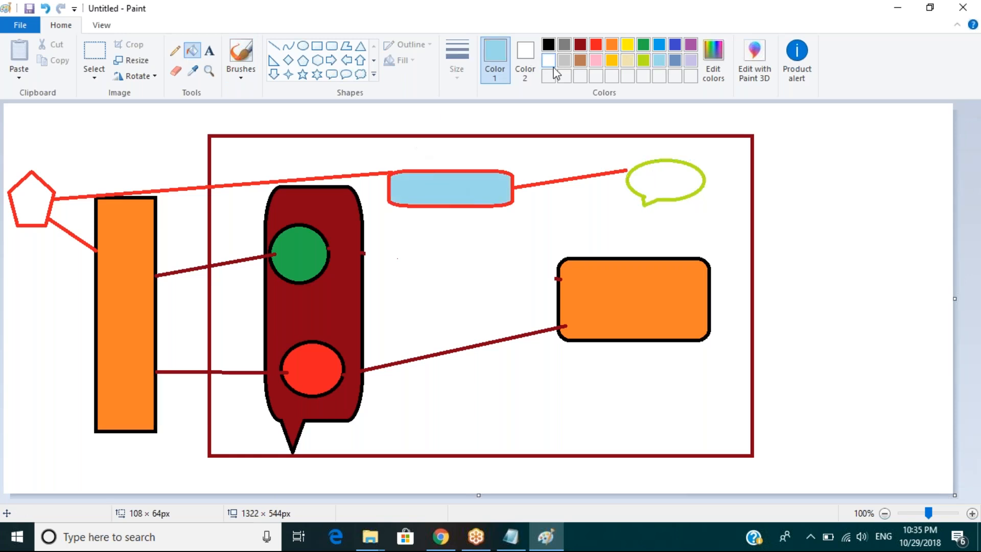
click(612, 60)
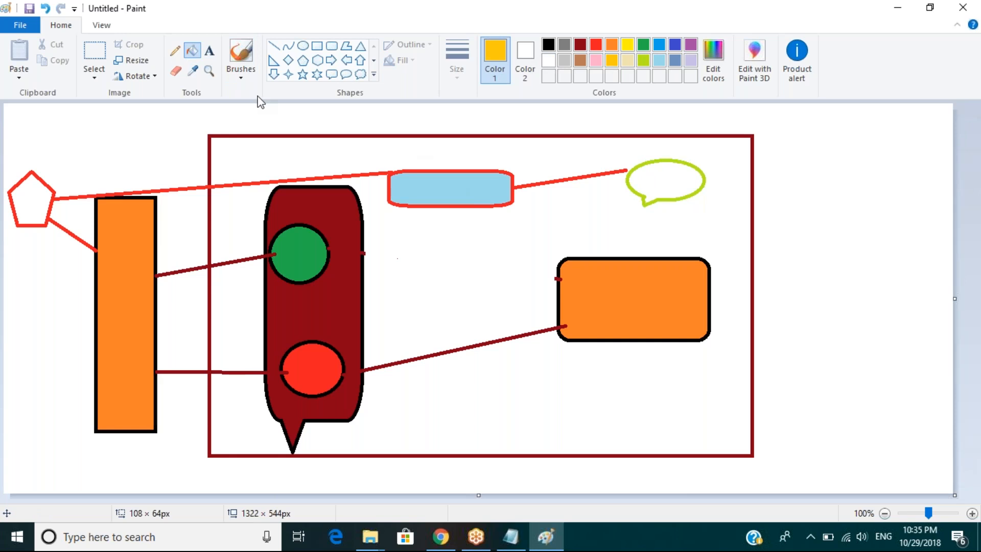
click(24, 210)
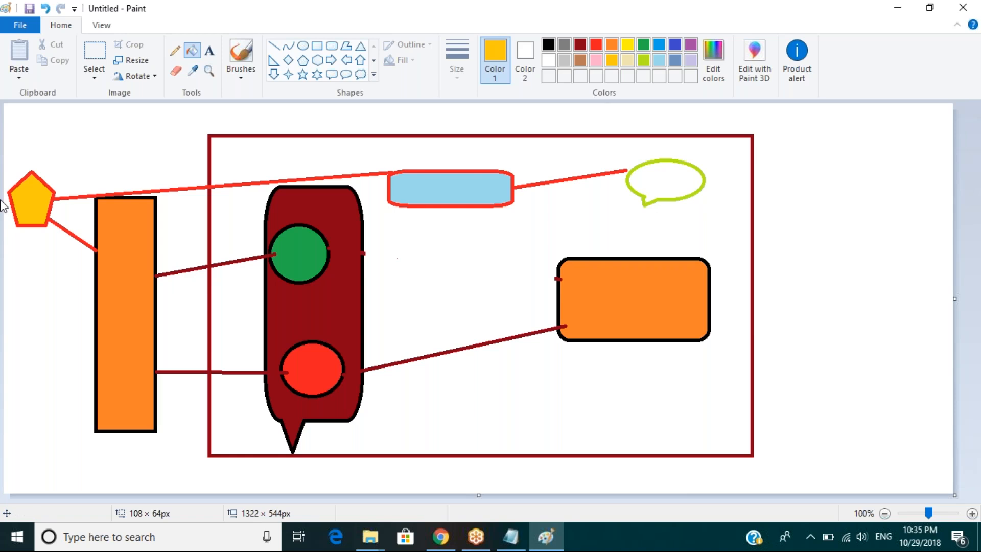
Step: Switch to the AWS console in Chrome and look through the full list of services by category, including networking and databases
click(446, 549)
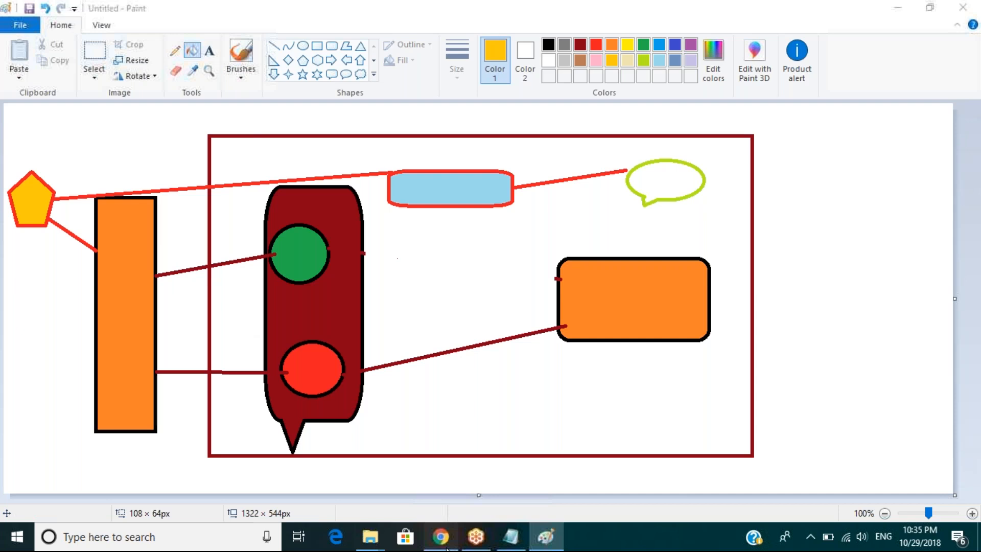
click(447, 549)
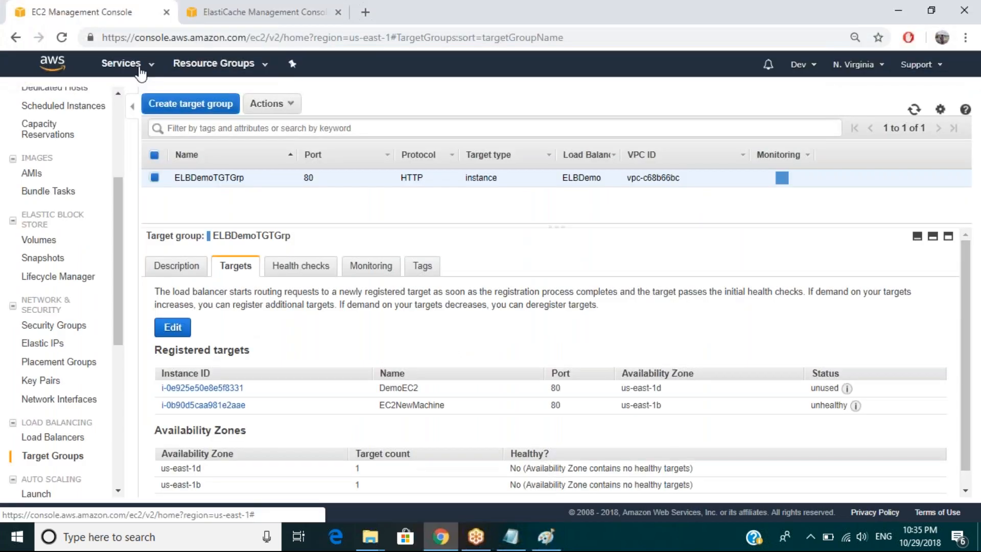
click(121, 63)
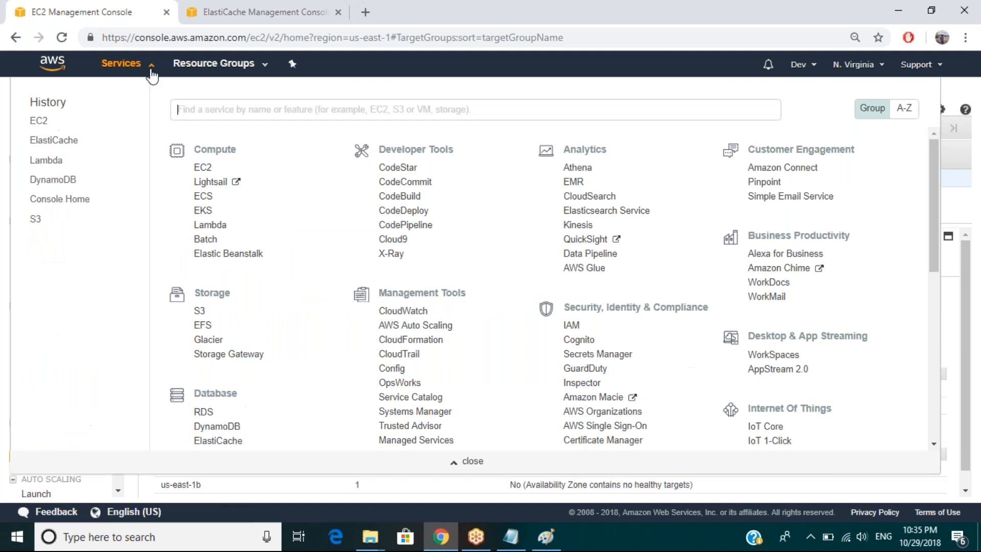
click(446, 358)
drag(931, 253, 930, 381)
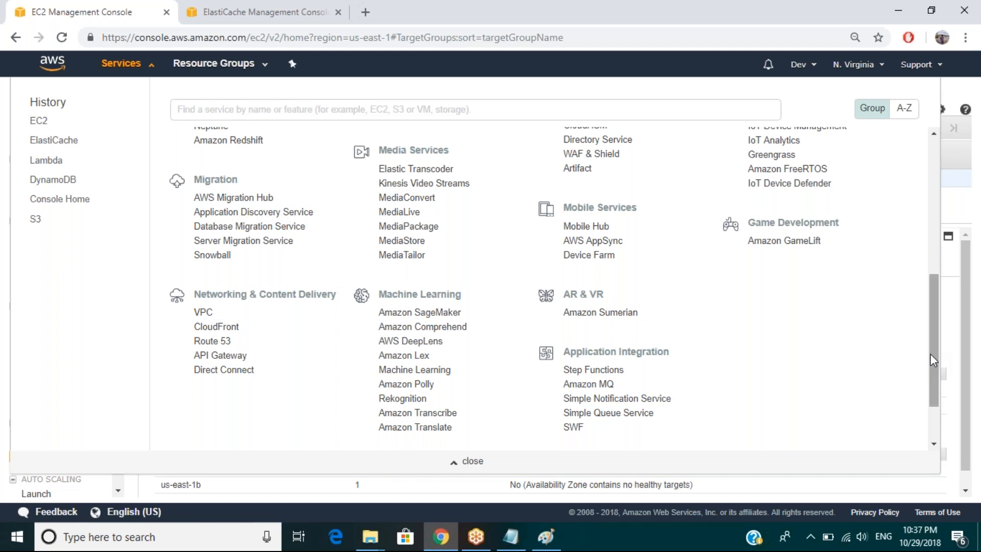
drag(931, 354, 930, 354)
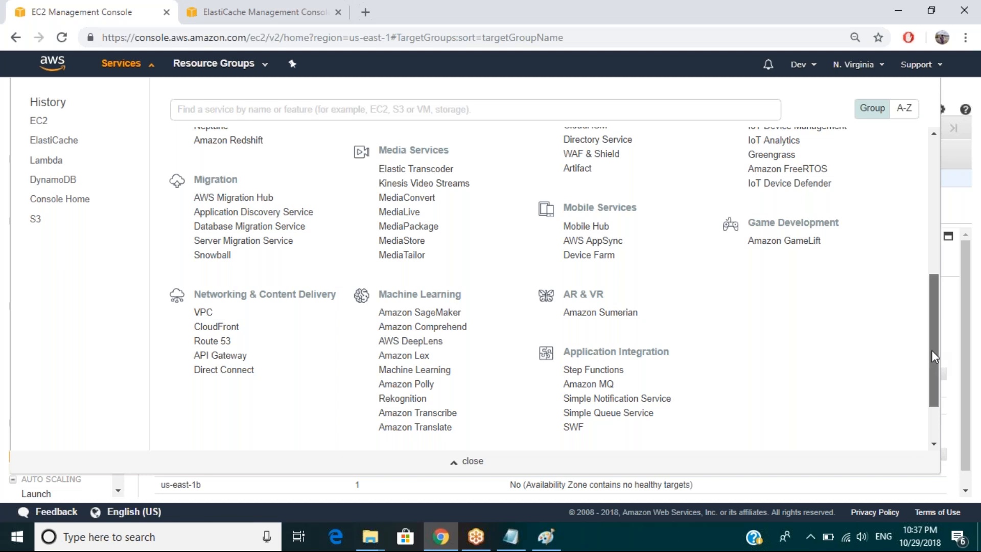
drag(936, 346, 937, 335)
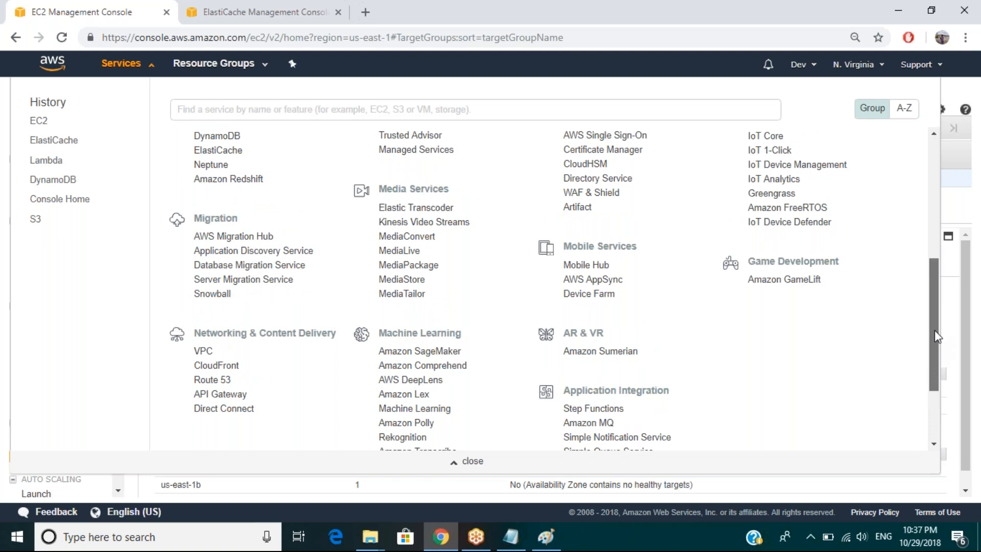
drag(935, 330, 935, 322)
scroll(581, 179, up, 2)
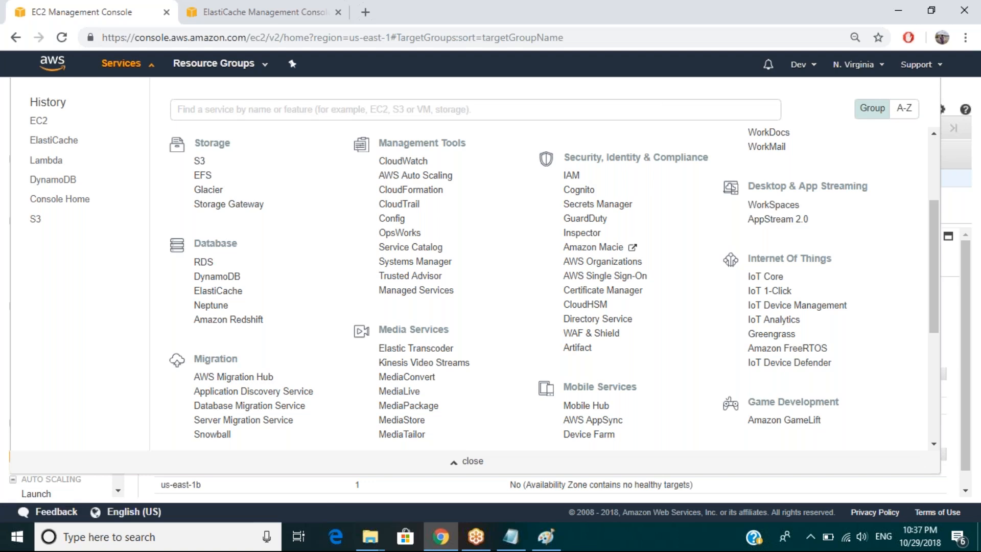
click(674, 108)
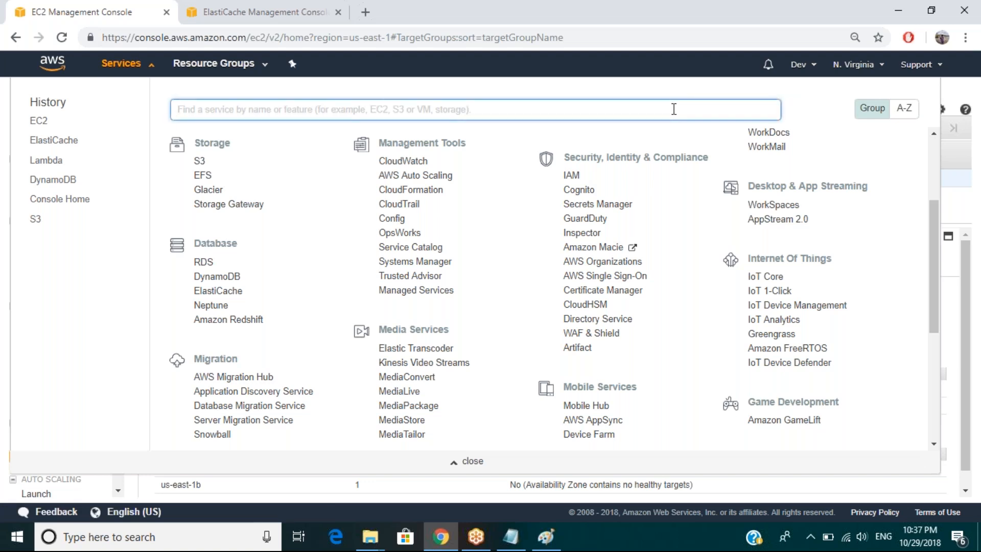